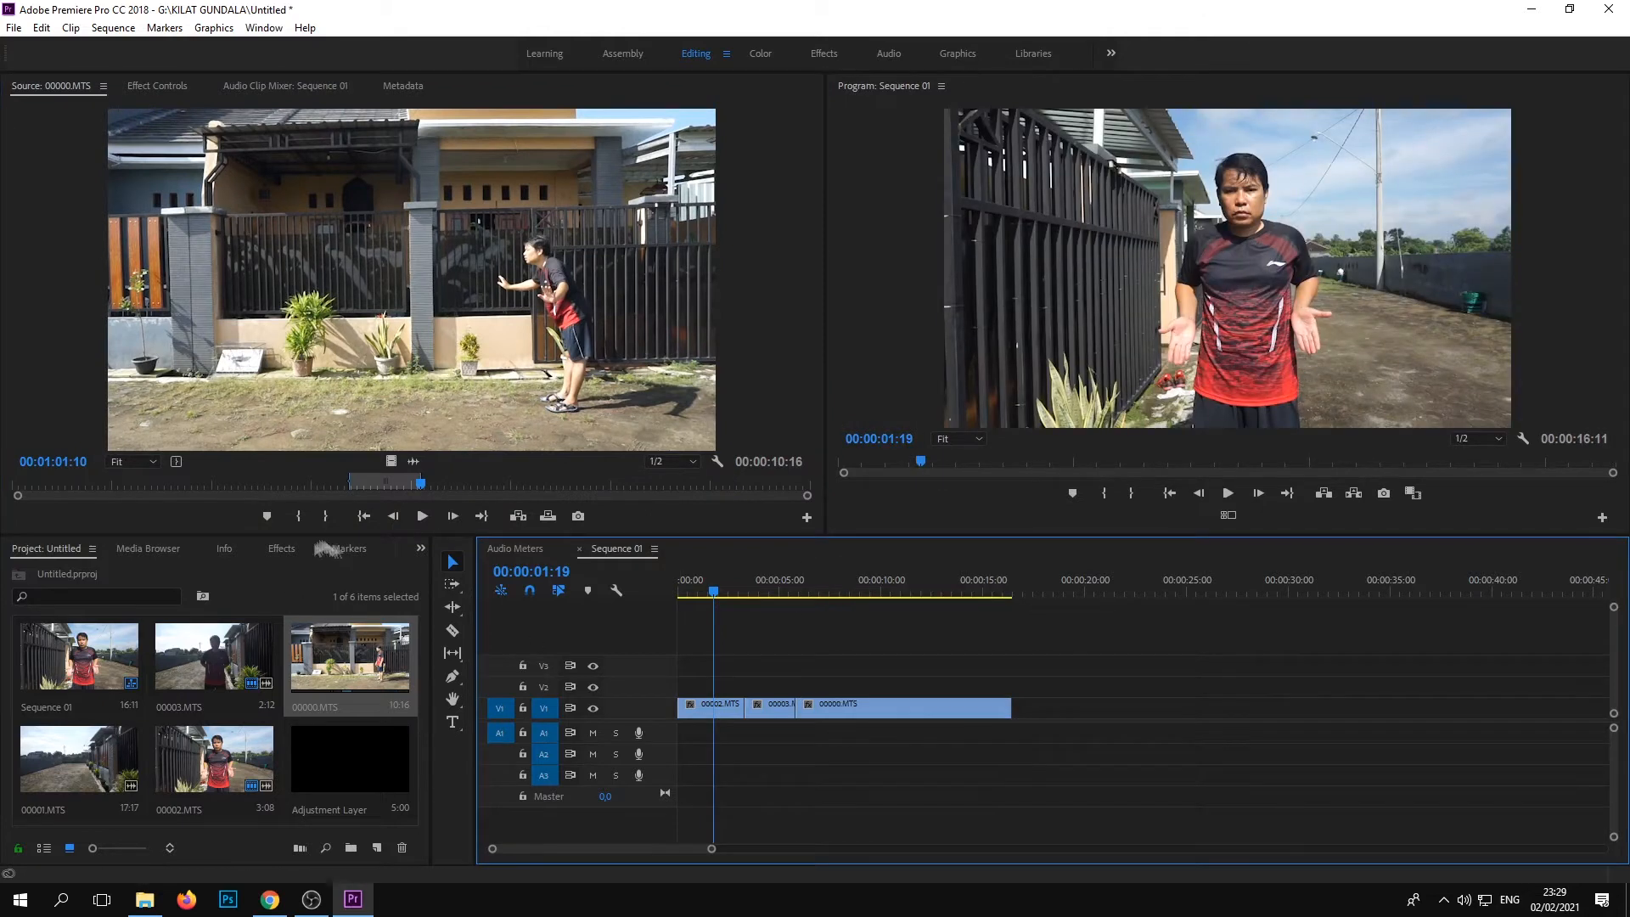
# Mark an in point in the 00000.MTS source clip and place the marked section on V2 above the existing 00000.MTS clip
pyautogui.click(298, 516)
pyautogui.moveTo(411, 280); pyautogui.dragTo(914, 697)
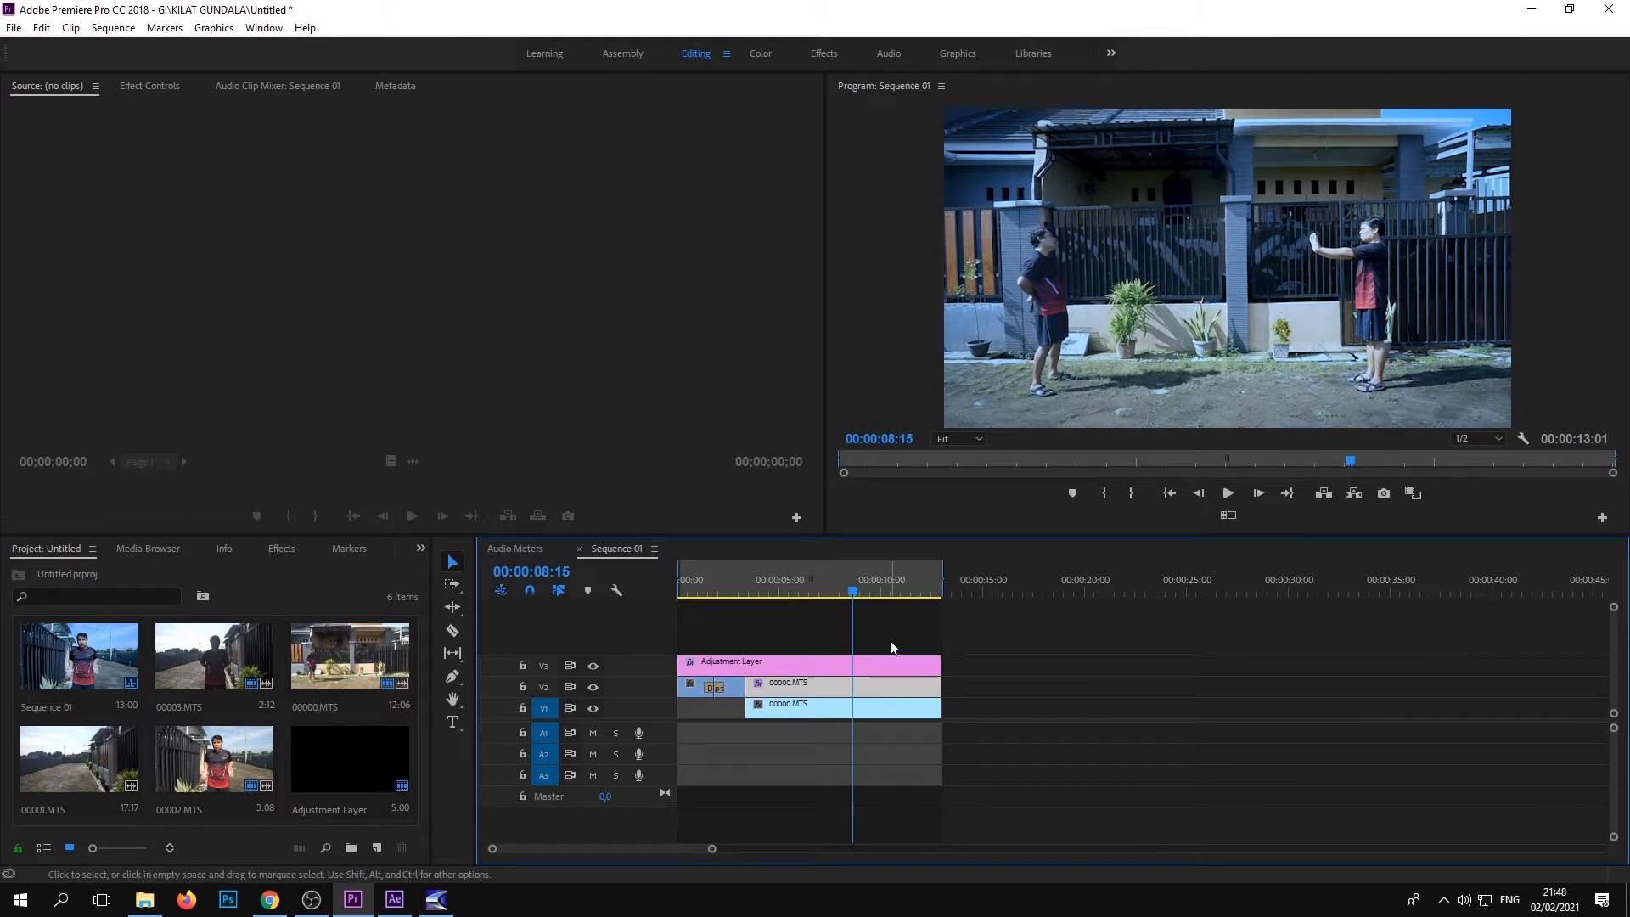
# Apply a Dip to Black transition at the cut between 00002.MTS and 00003.MTS and check it in the sequence
pyautogui.moveTo(853, 594); pyautogui.dragTo(712, 711)
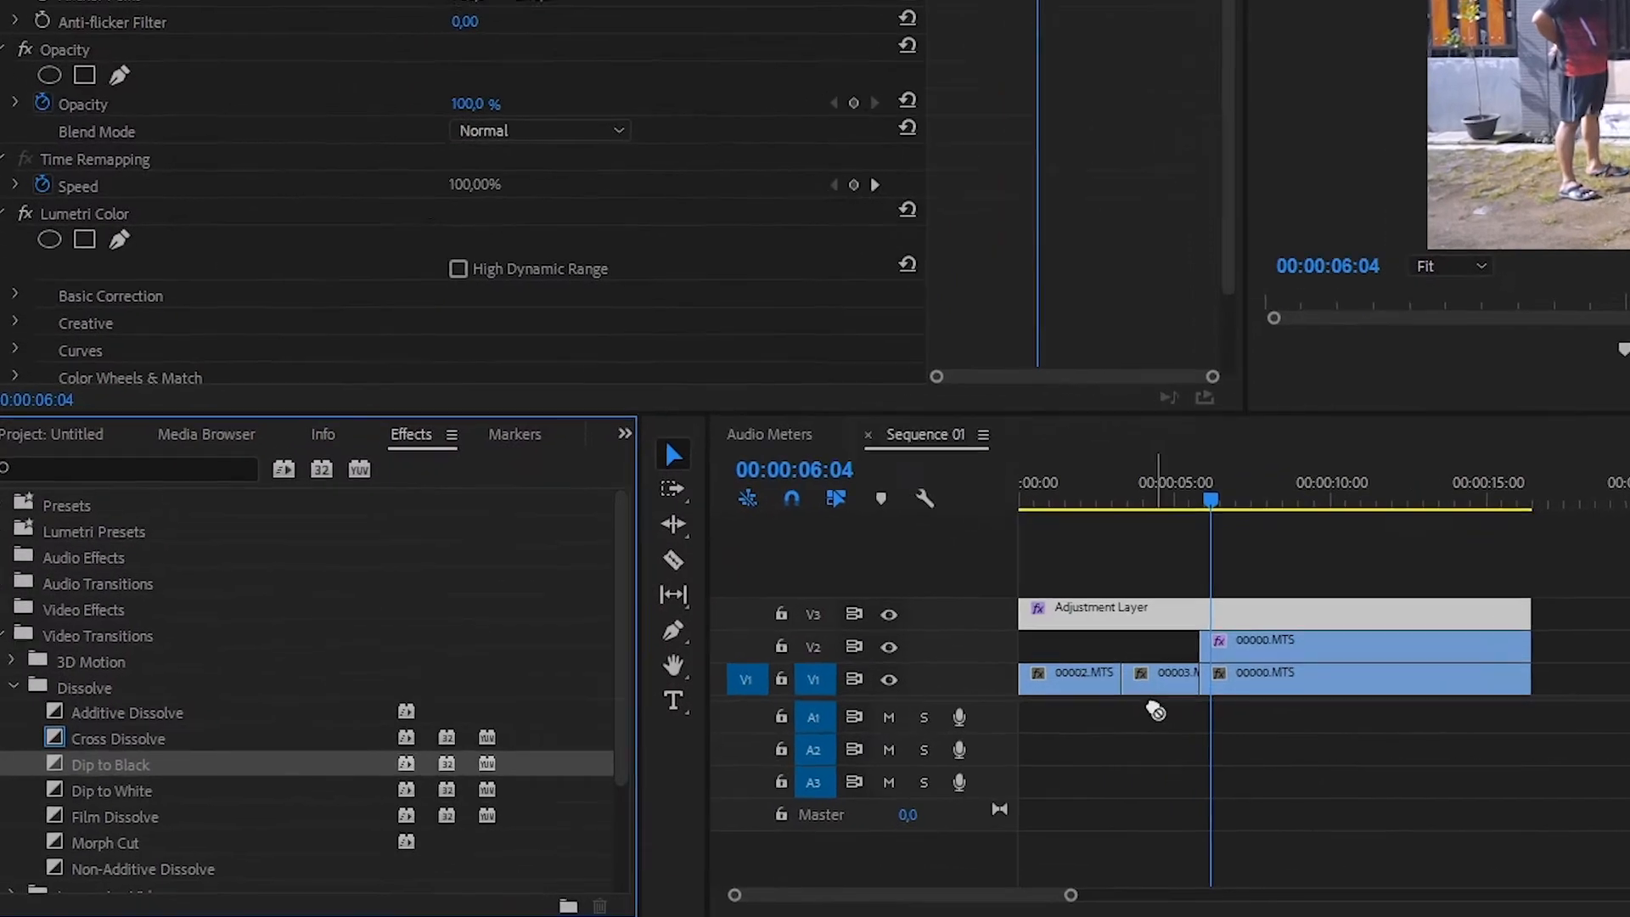
pyautogui.moveTo(1156, 710); pyautogui.dragTo(1147, 663)
pyautogui.moveTo(1182, 523); pyautogui.dragTo(1174, 575)
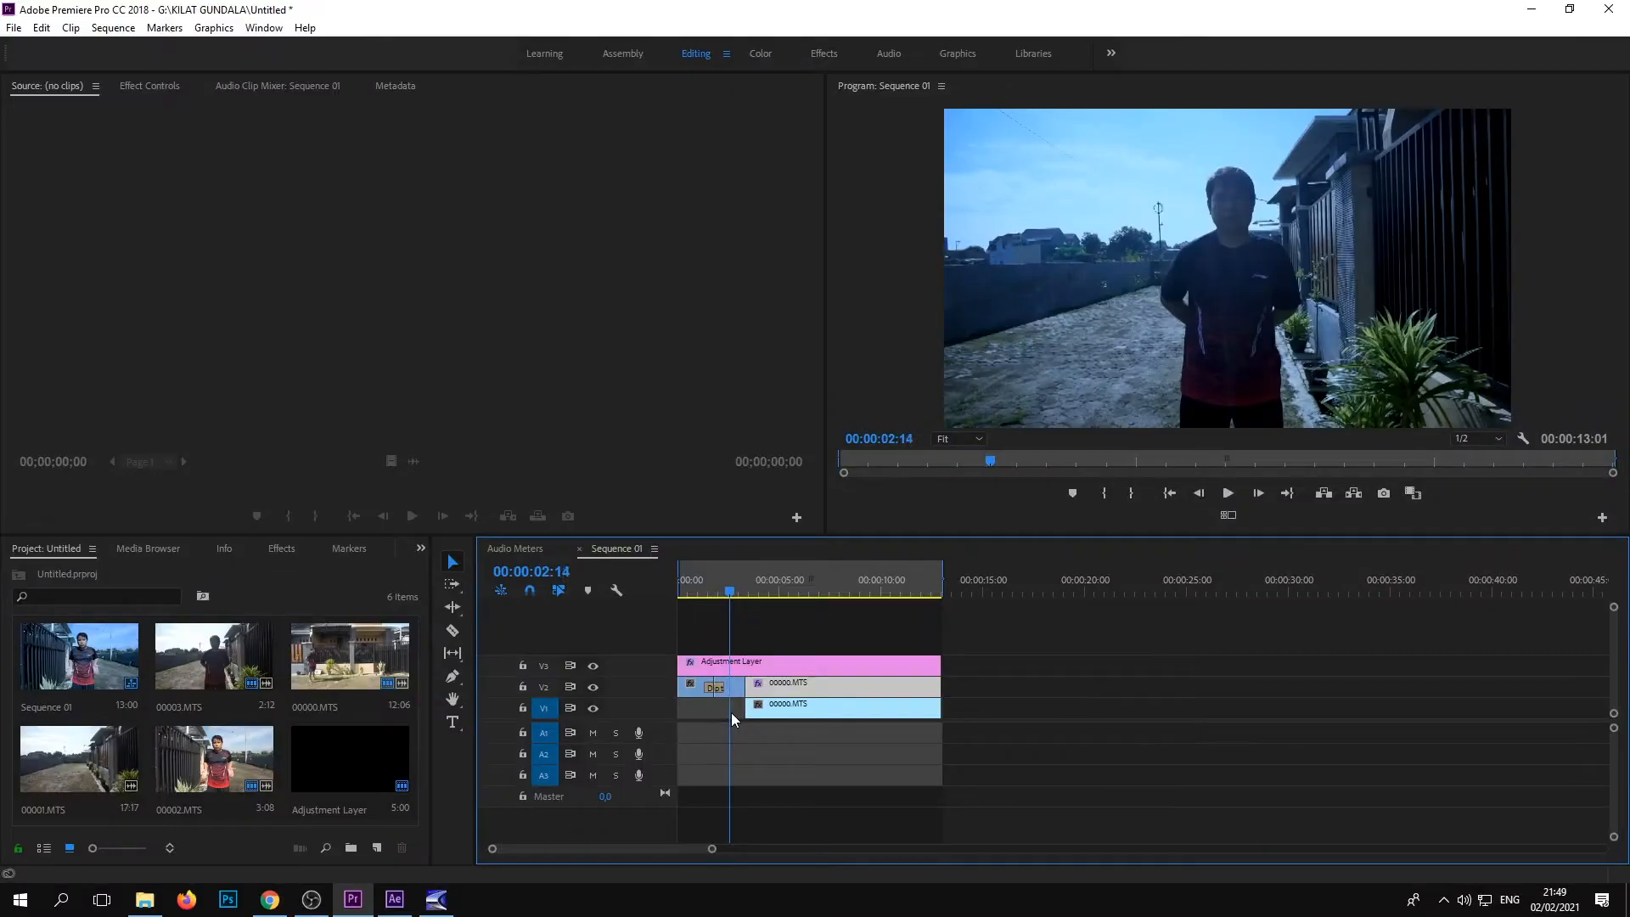
pyautogui.press('Right')
pyautogui.press('Right')
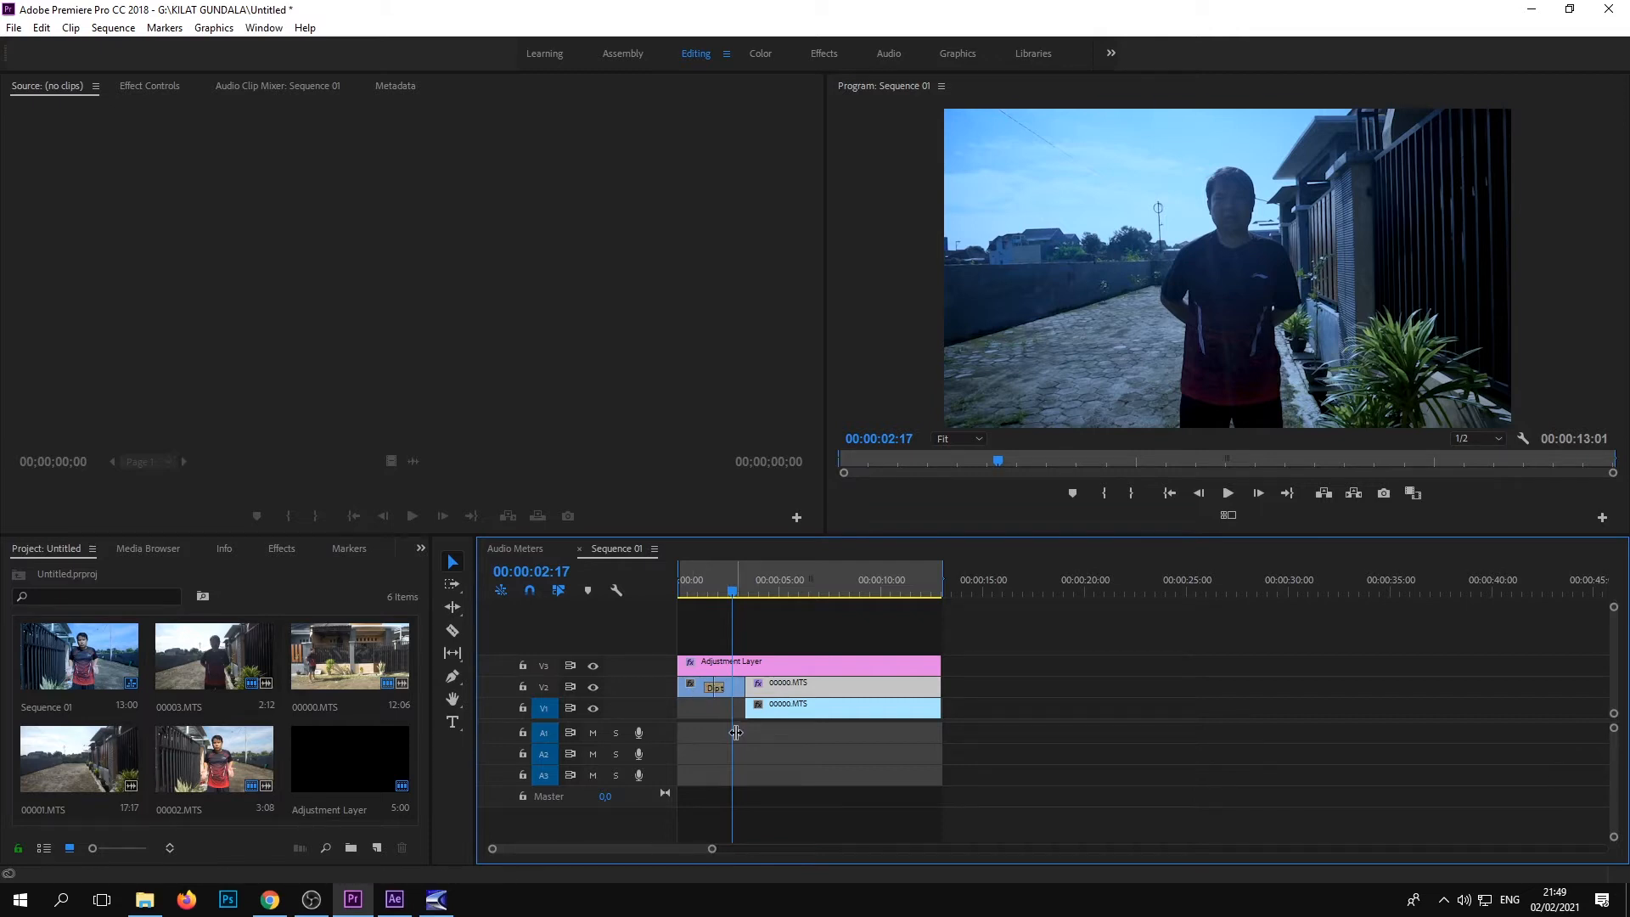
pyautogui.moveTo(735, 591); pyautogui.dragTo(815, 610)
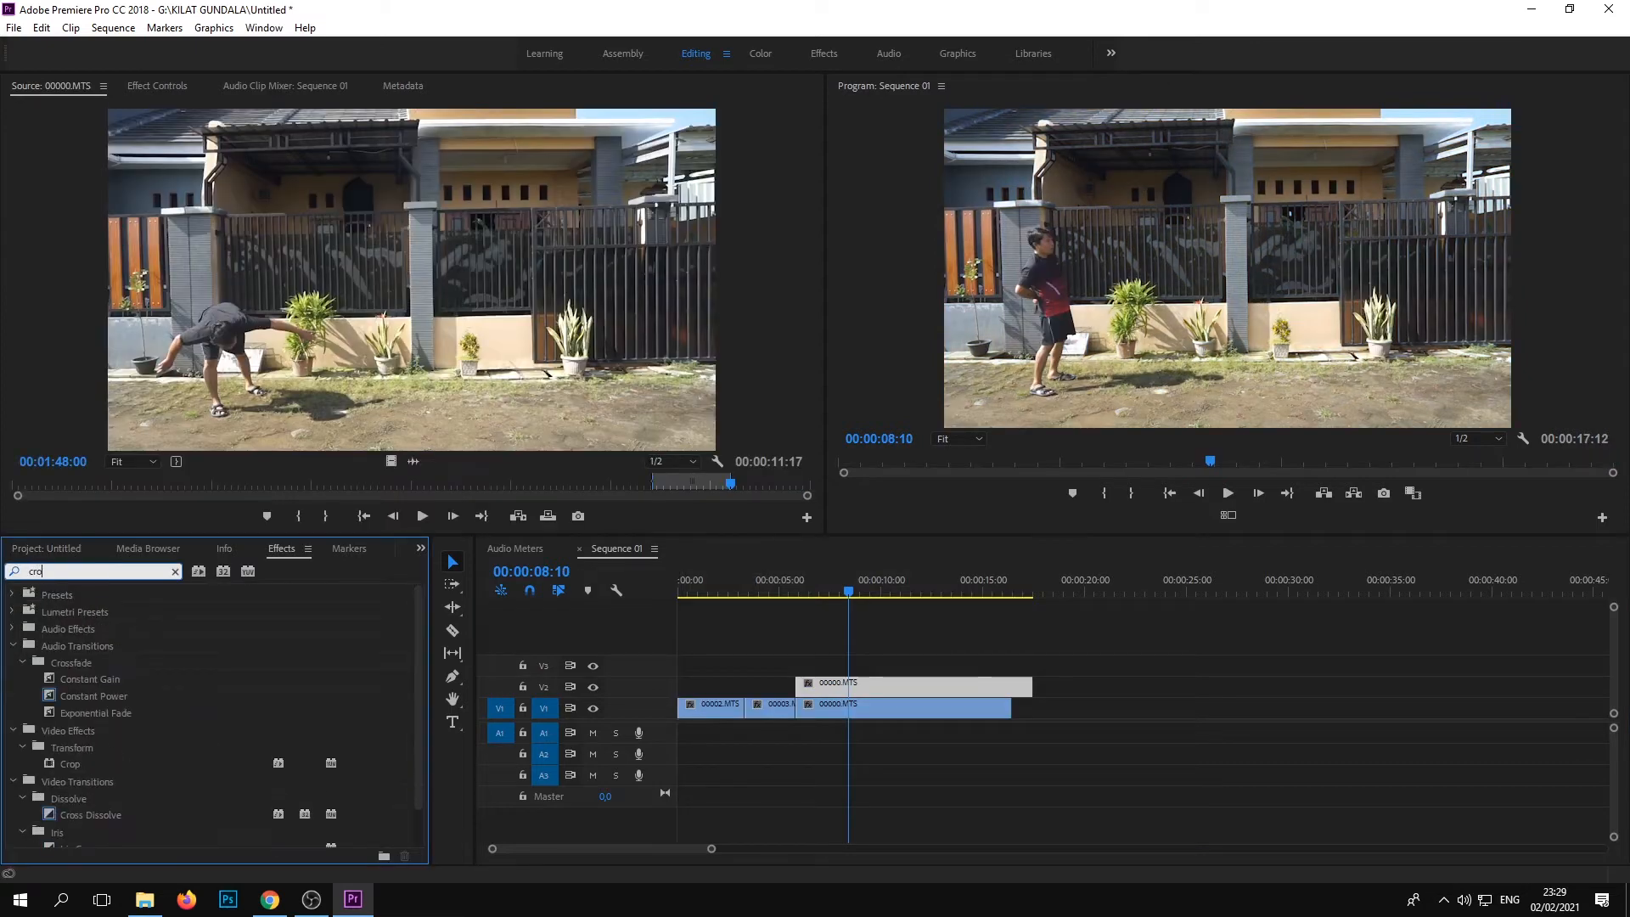
# Find the Crop effect and apply it to the 00000.MTS clip on track V2
pyautogui.write('p')
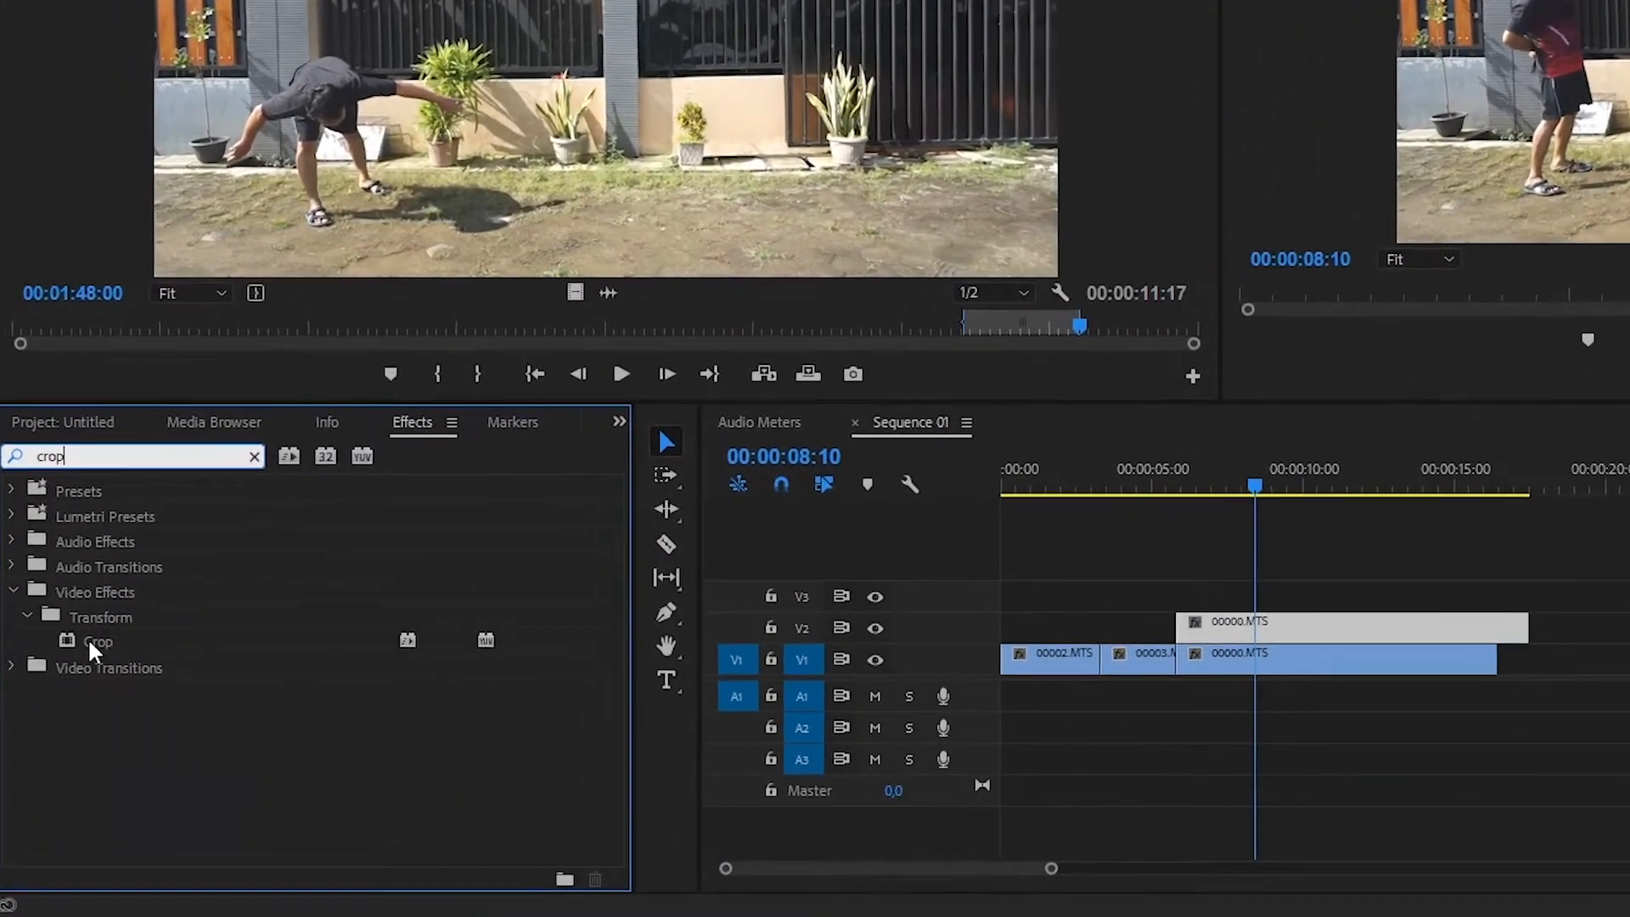
pyautogui.moveTo(90, 655); pyautogui.dragTo(1215, 640)
pyautogui.moveTo(1601, 588); pyautogui.dragTo(1602, 597)
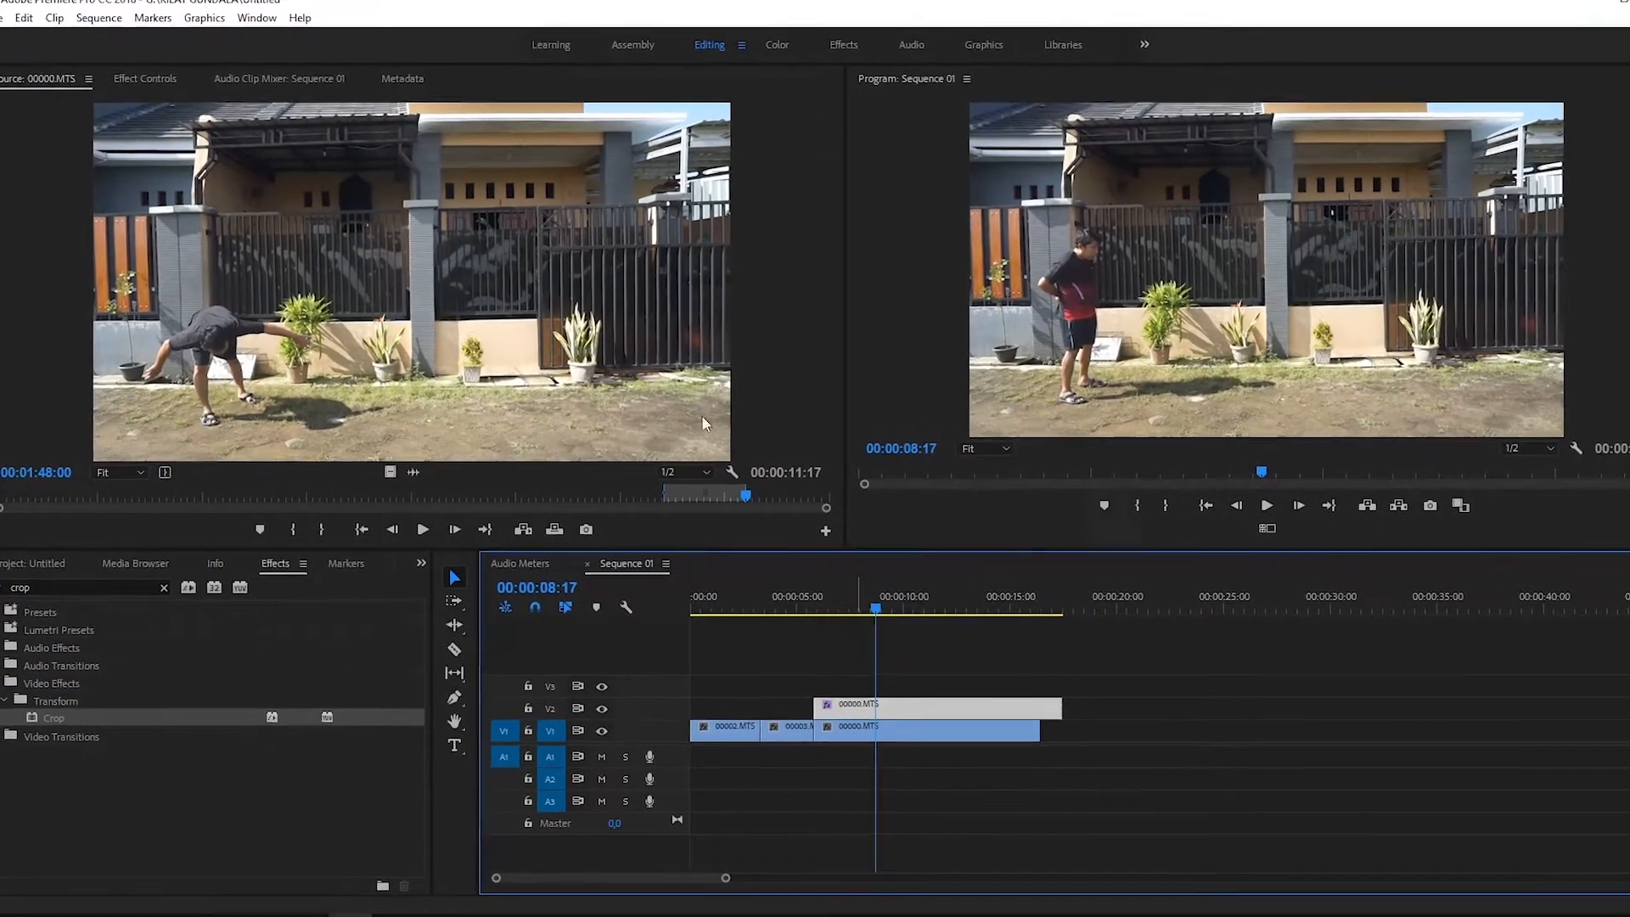
# Set the Crop effect's Right value to 50% on the V2 clip
pyautogui.click(176, 49)
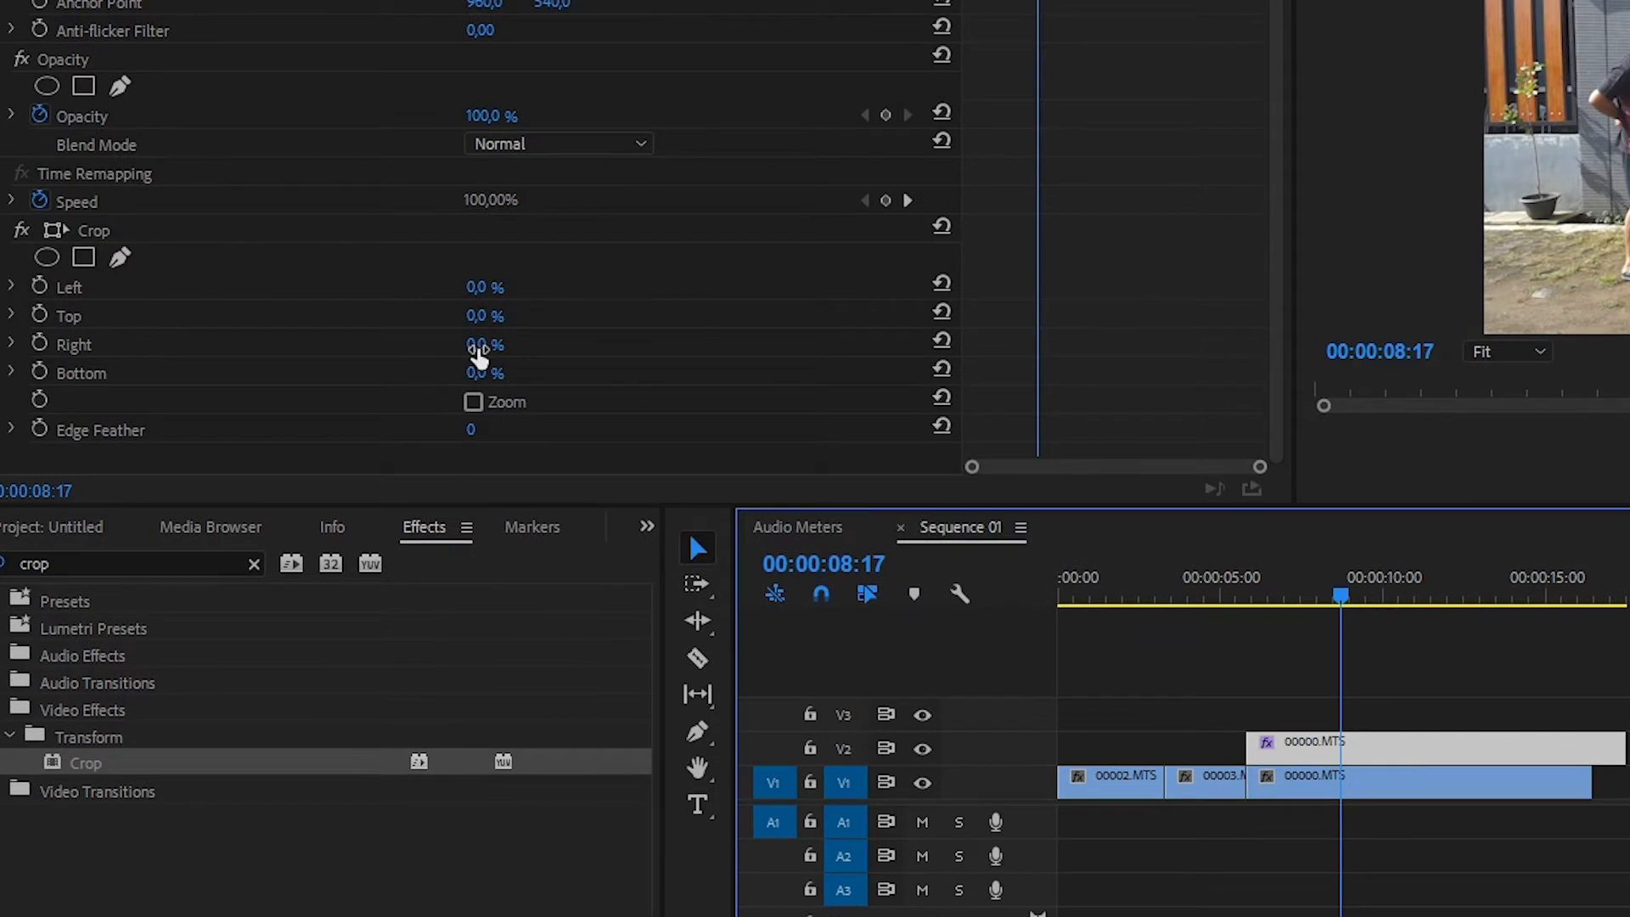
pyautogui.click(480, 348)
pyautogui.write('5')
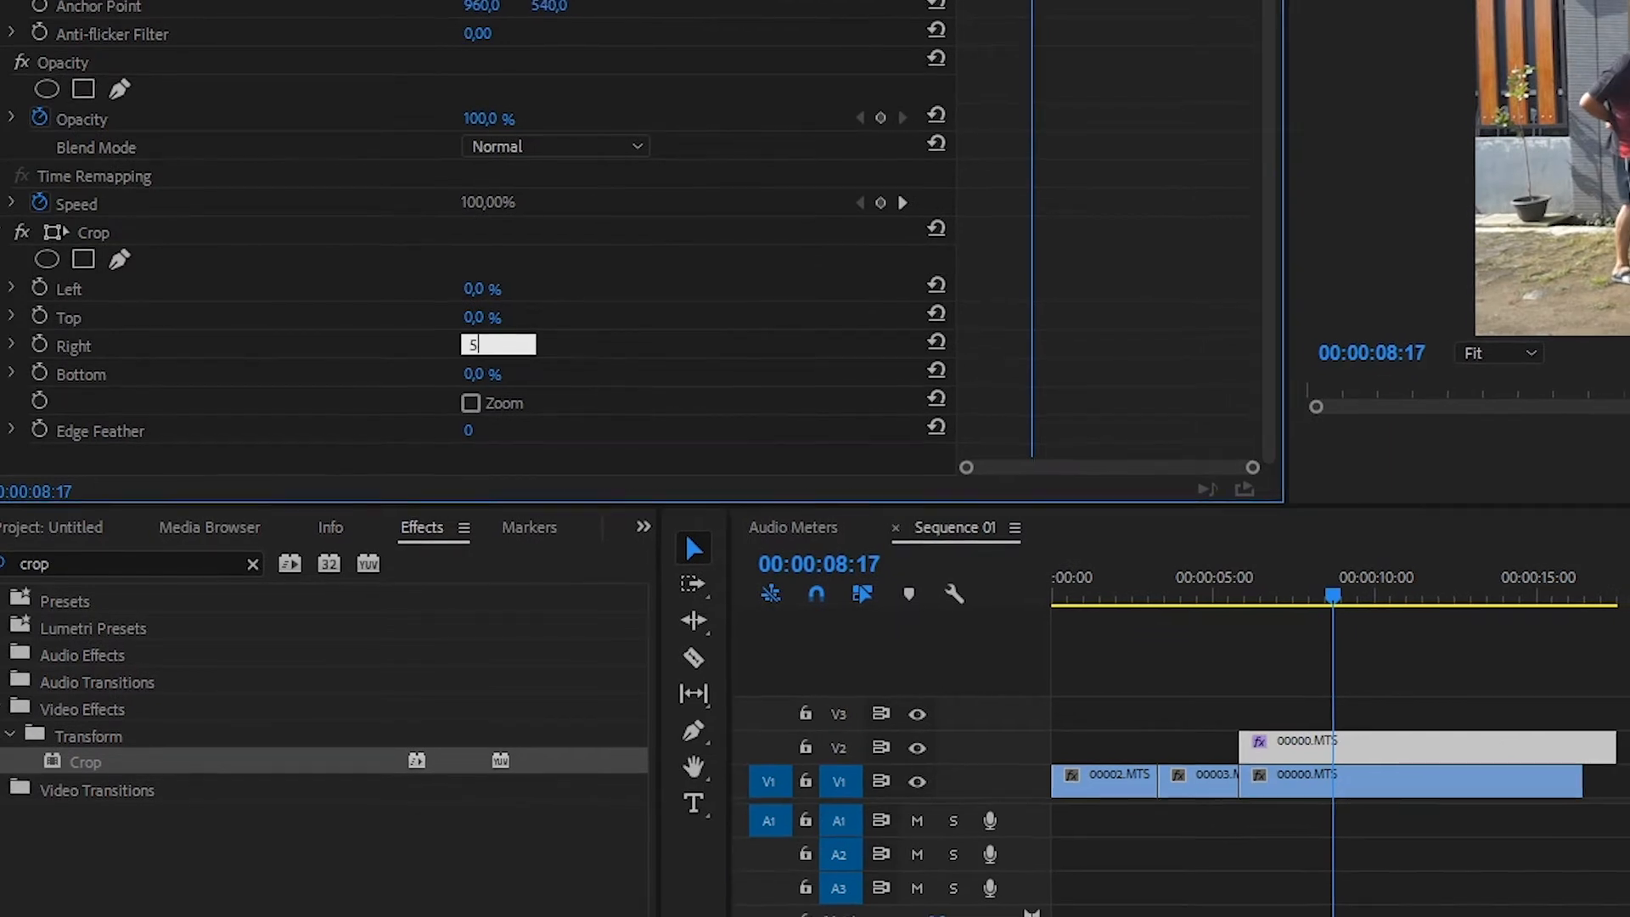
pyautogui.write('0')
pyautogui.press('Return')
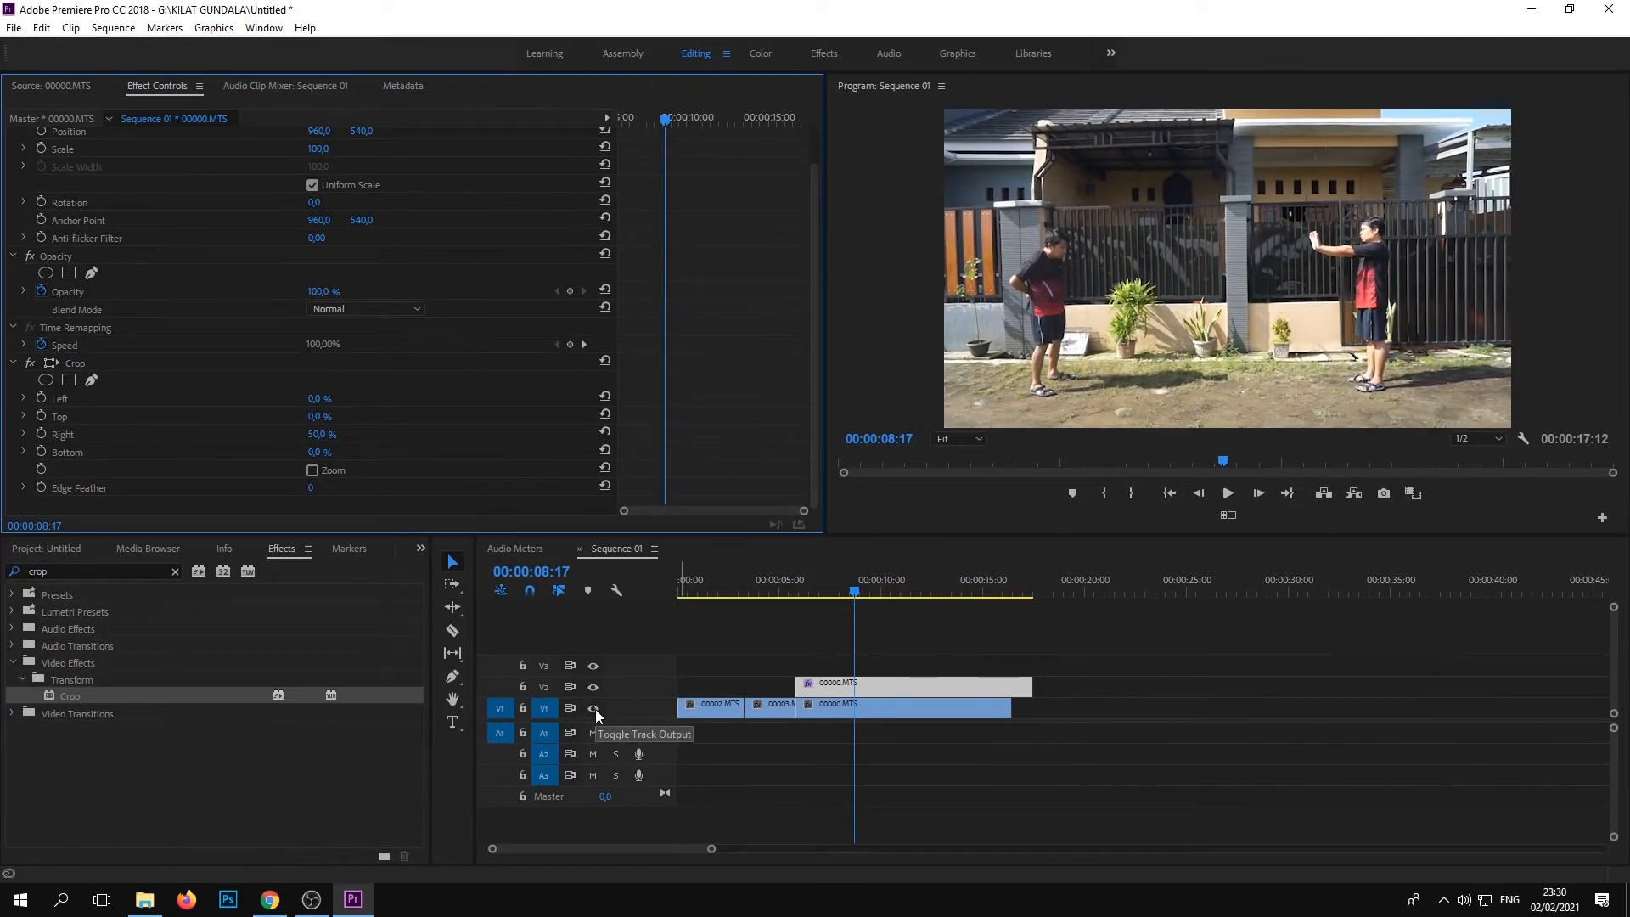
# Check the cropped V2 clip by hiding and reshowing track V1 and playing part of the overlapping clips
pyautogui.click(593, 709)
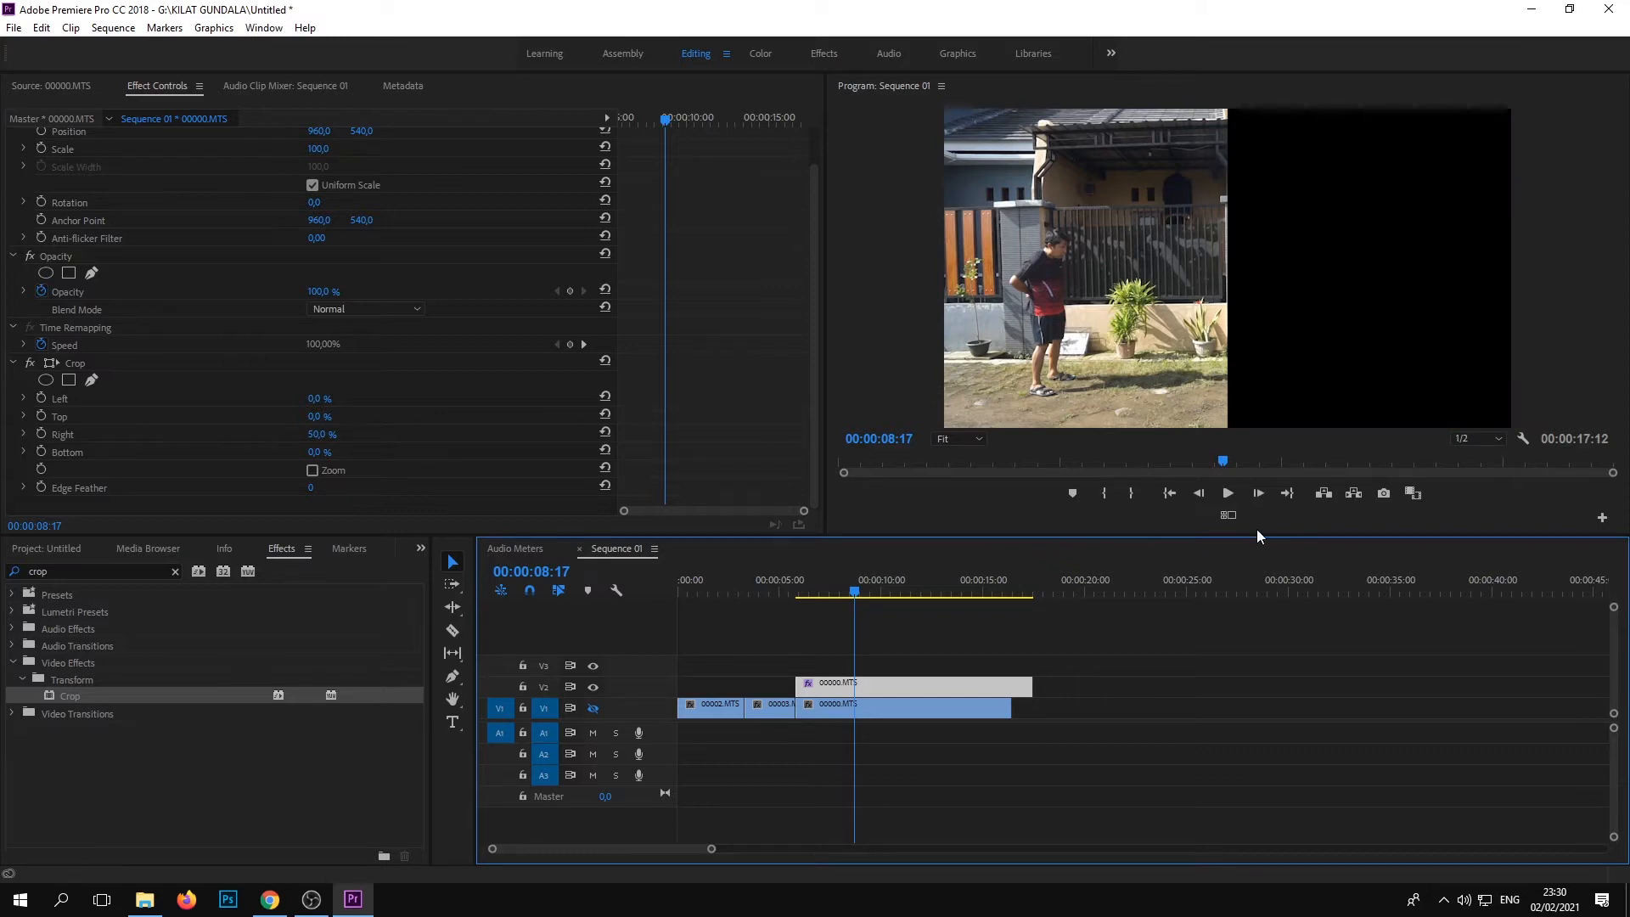
pyautogui.click(593, 709)
pyautogui.moveTo(859, 589); pyautogui.dragTo(950, 615)
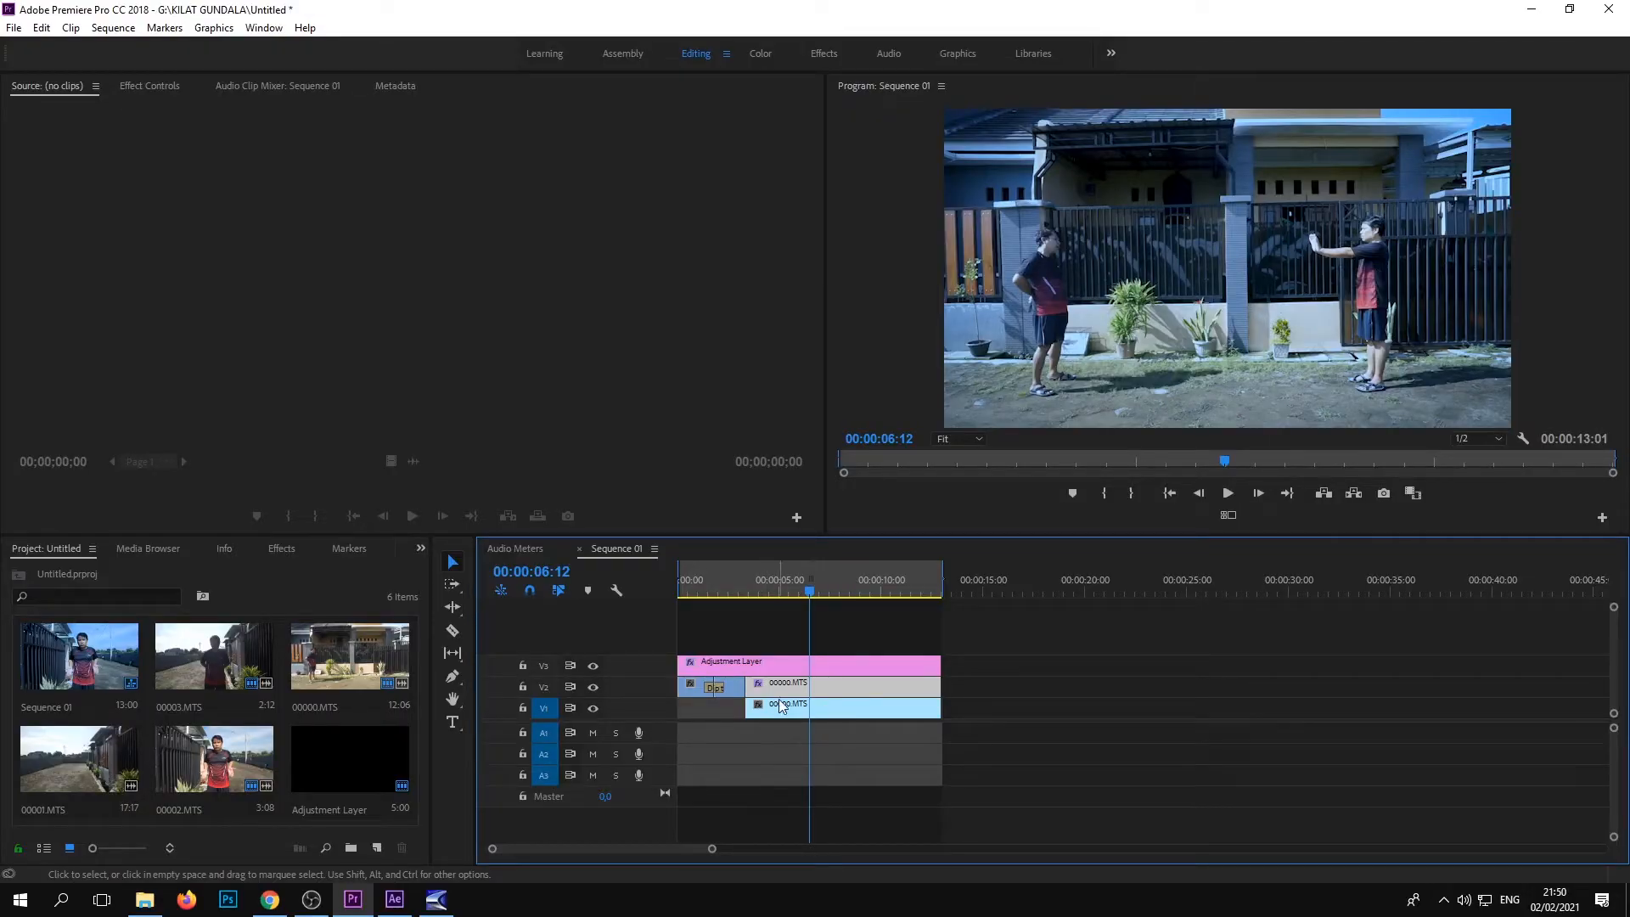
pyautogui.click(868, 729)
pyautogui.press('space')
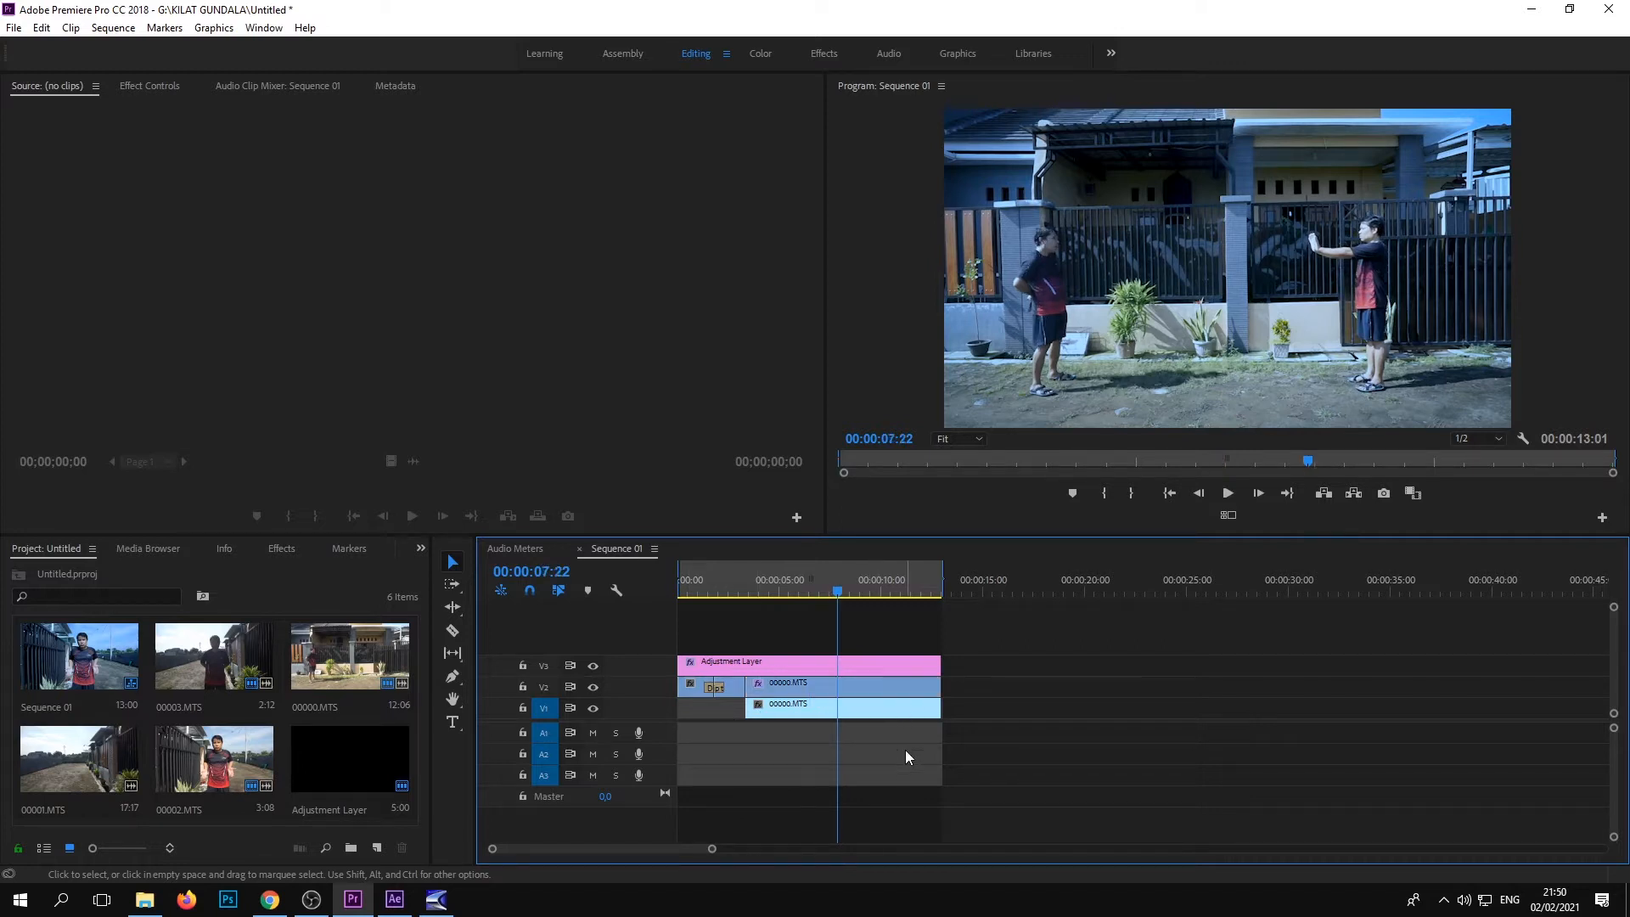
pyautogui.click(858, 685)
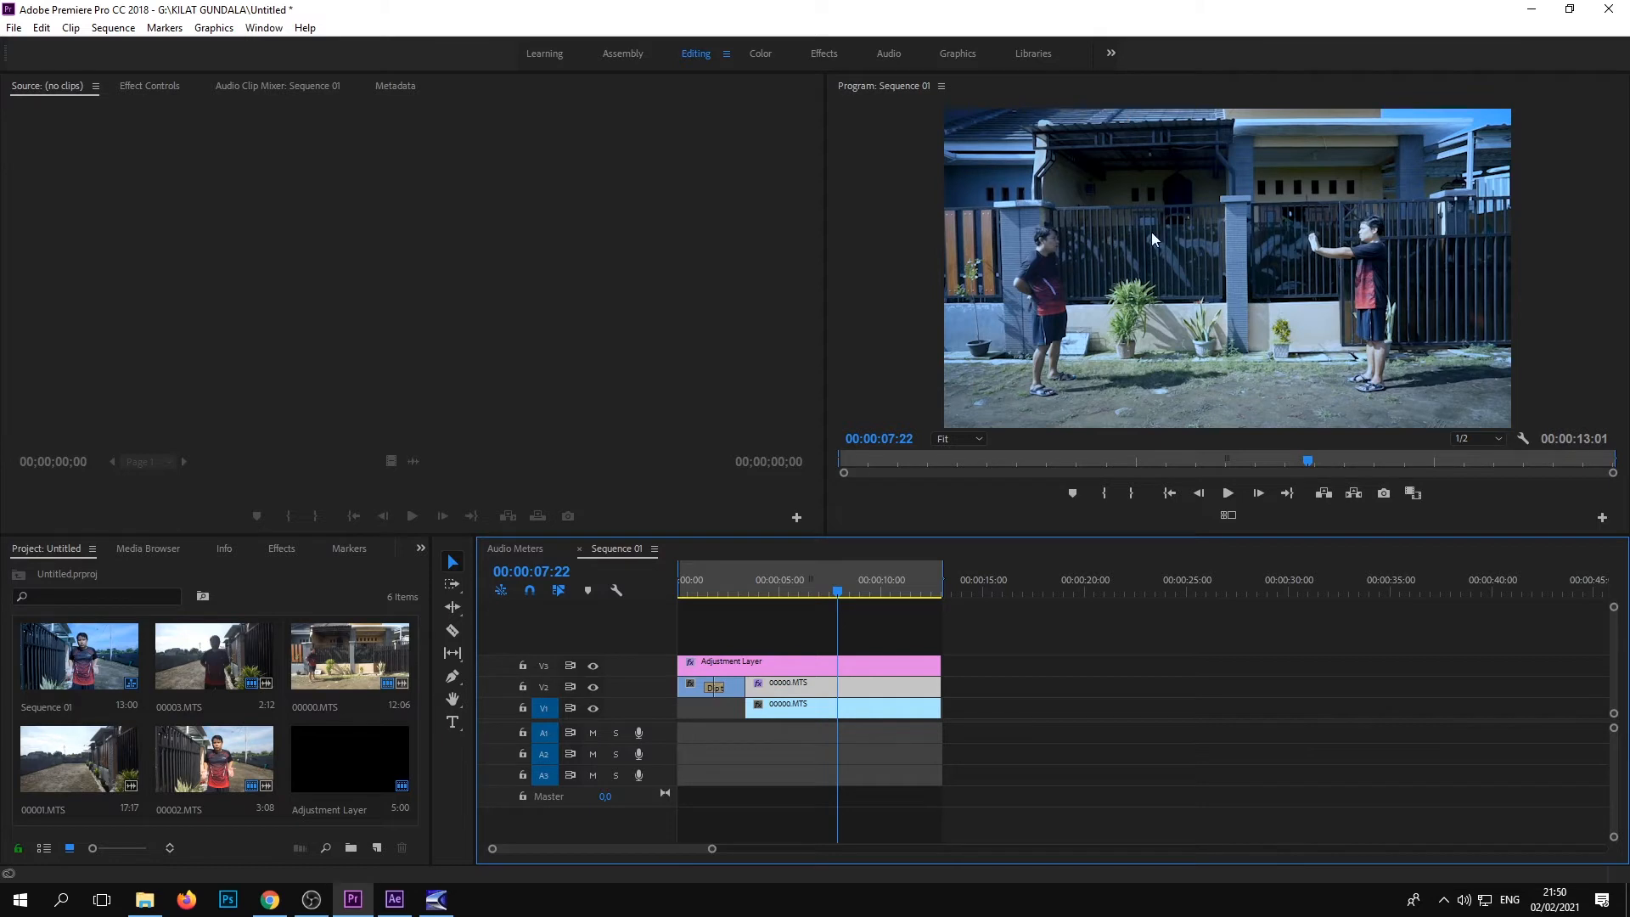
pyautogui.click(592, 707)
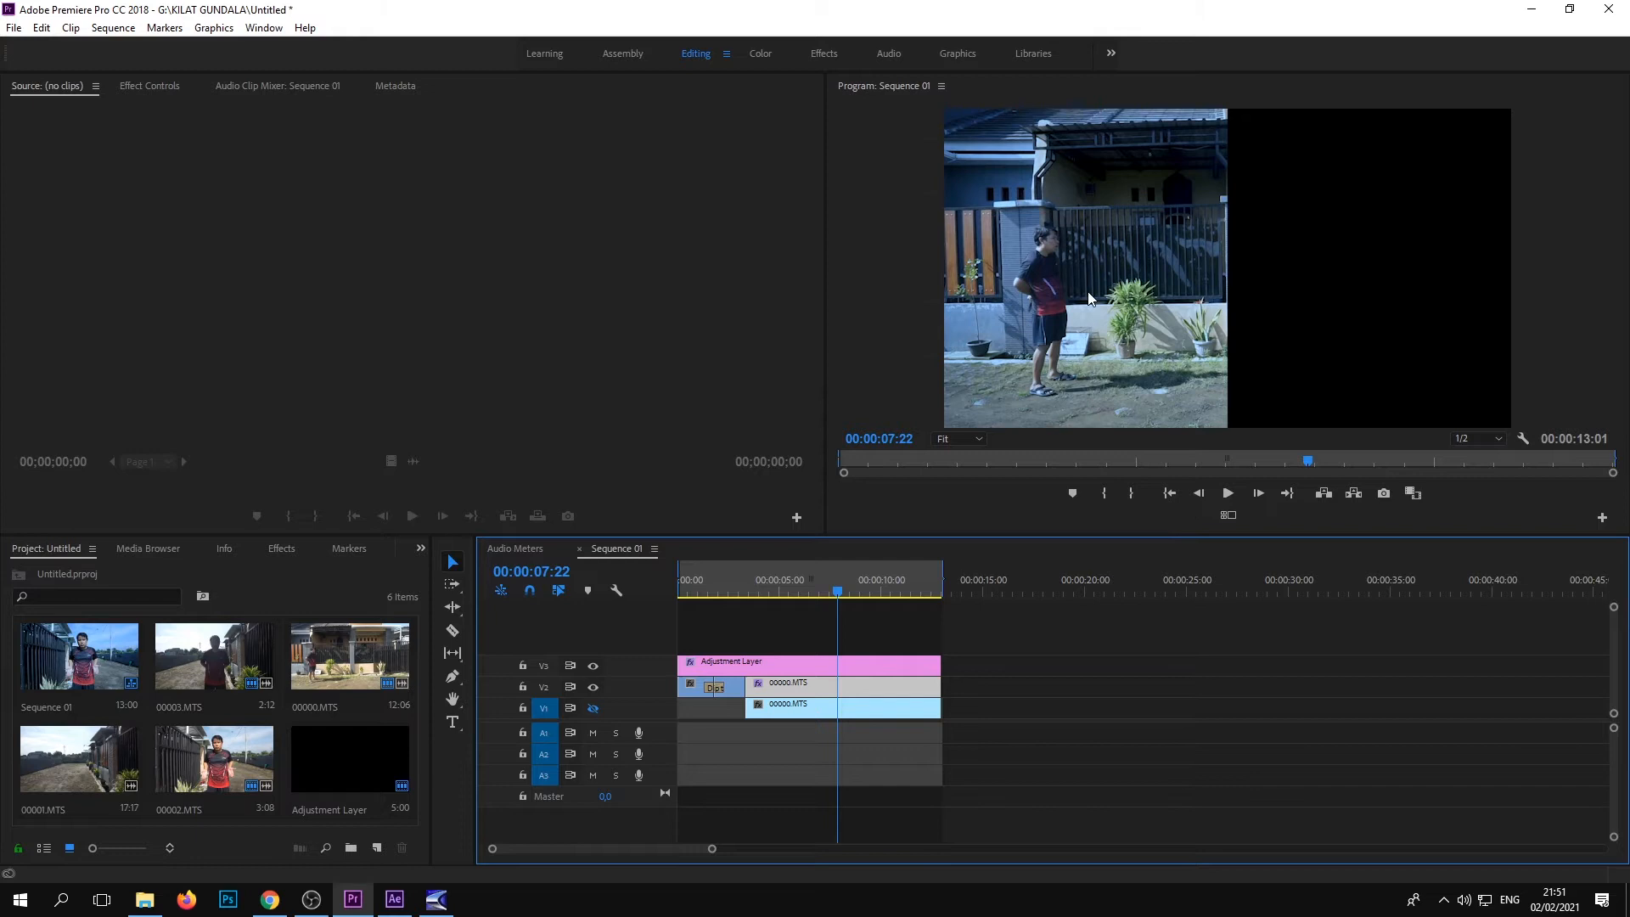
pyautogui.click(593, 708)
# Play and scrub through the two overlapping 00000.MTS clips to check the timing of both performances
pyautogui.moveTo(838, 593); pyautogui.dragTo(755, 603)
pyautogui.press('space')
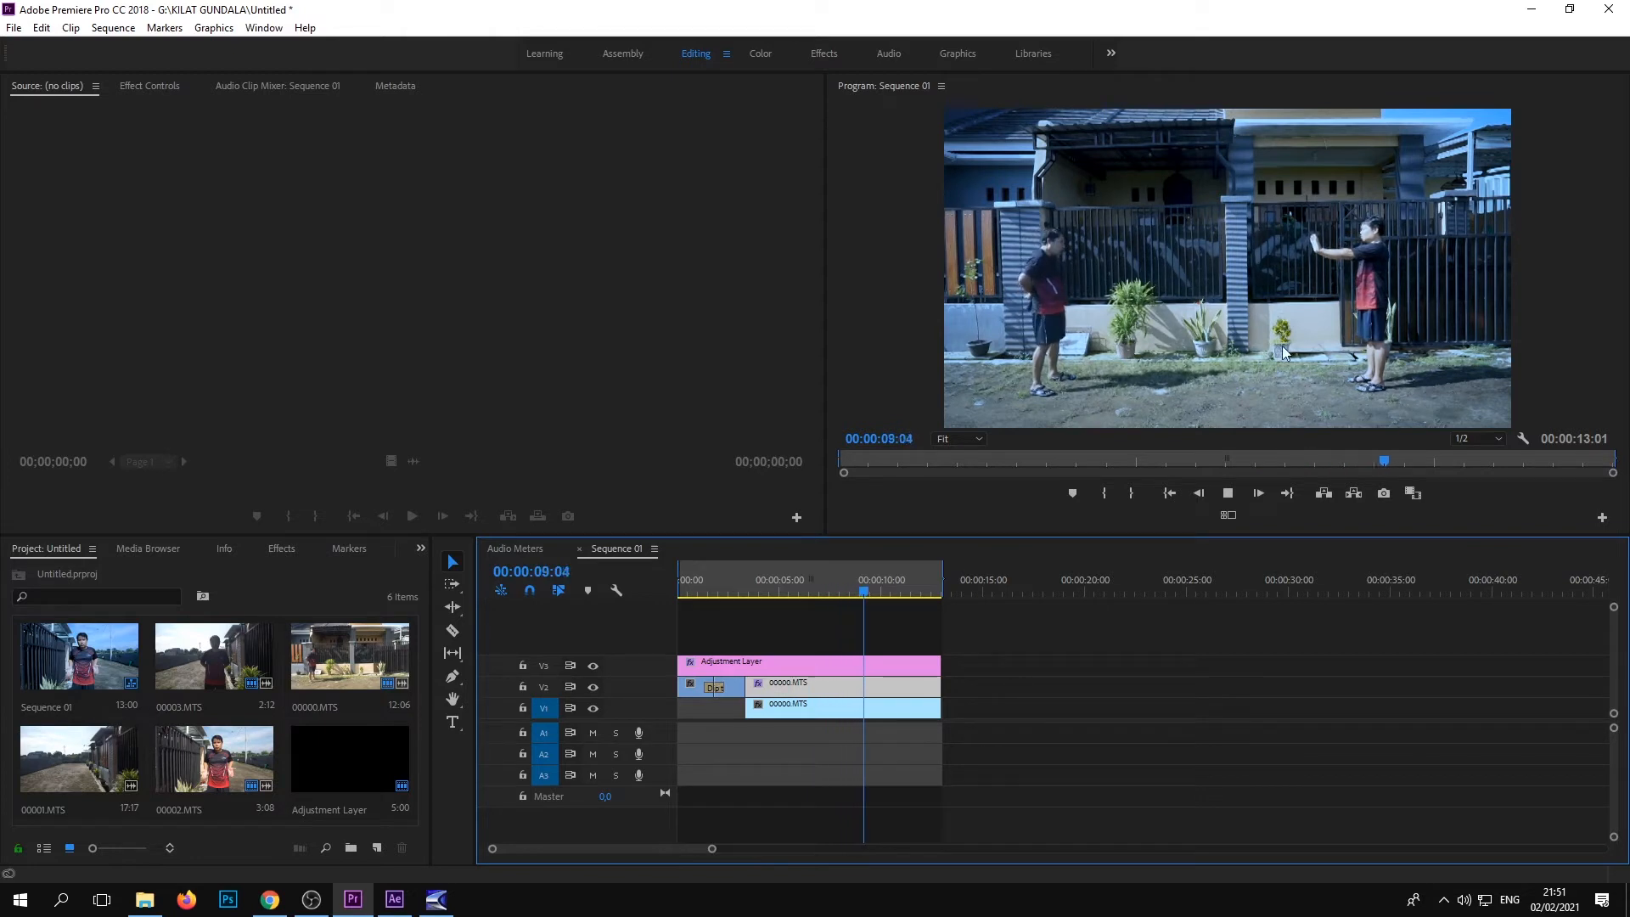
pyautogui.press('space')
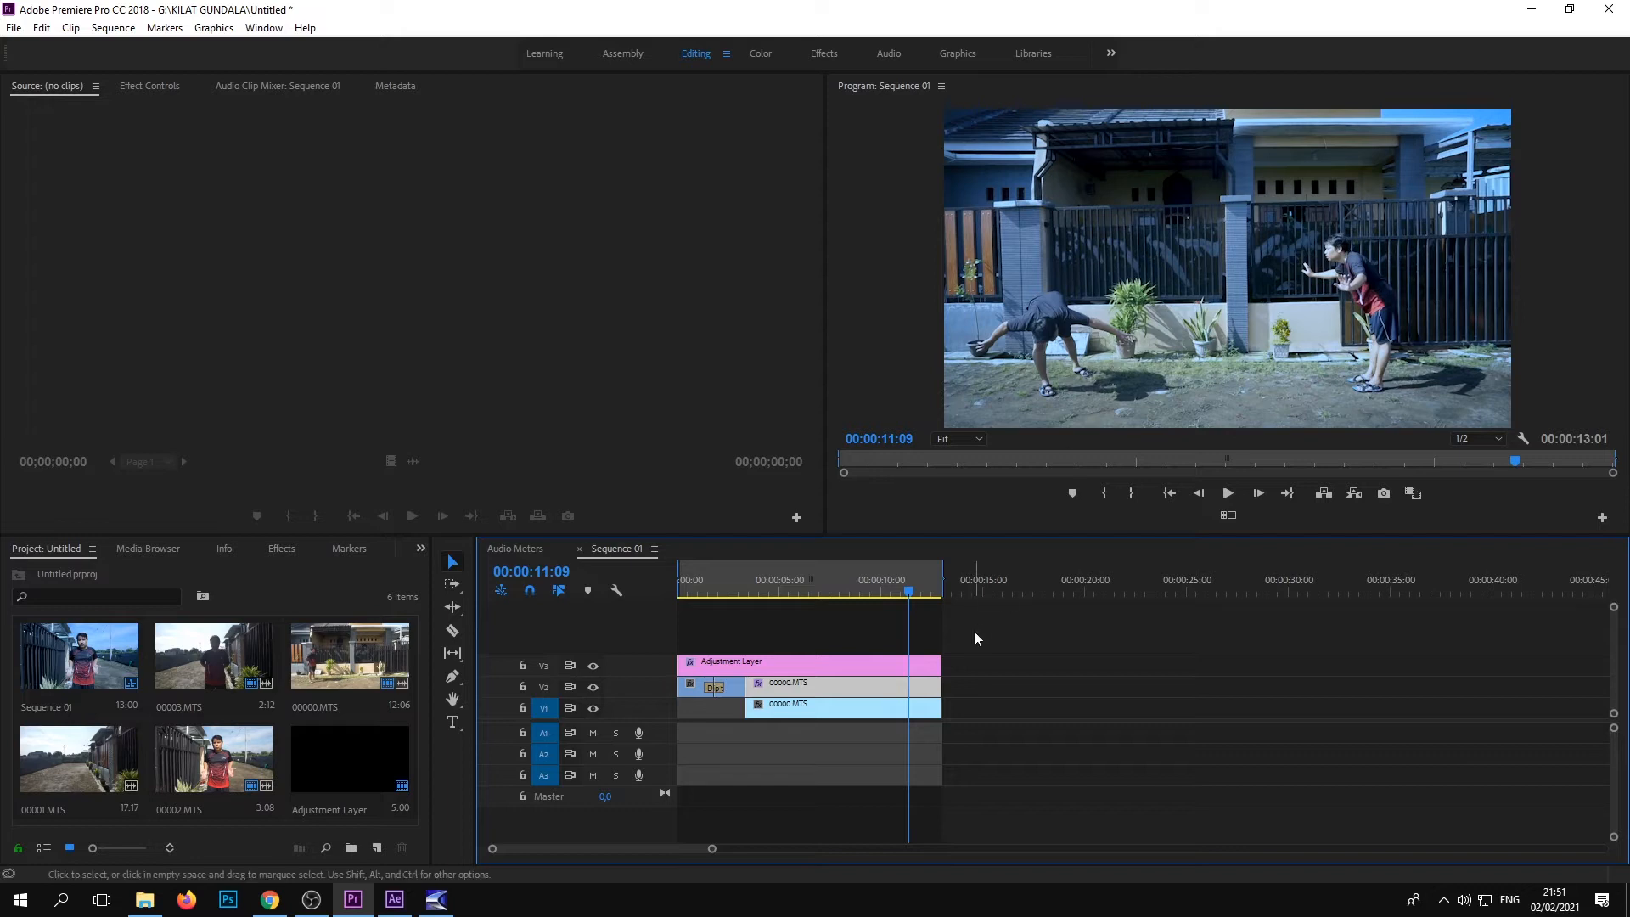
pyautogui.moveTo(910, 599)
pyautogui.mouseDown()
pyautogui.moveTo(884, 597)
pyautogui.moveTo(906, 599)
pyautogui.mouseUp()
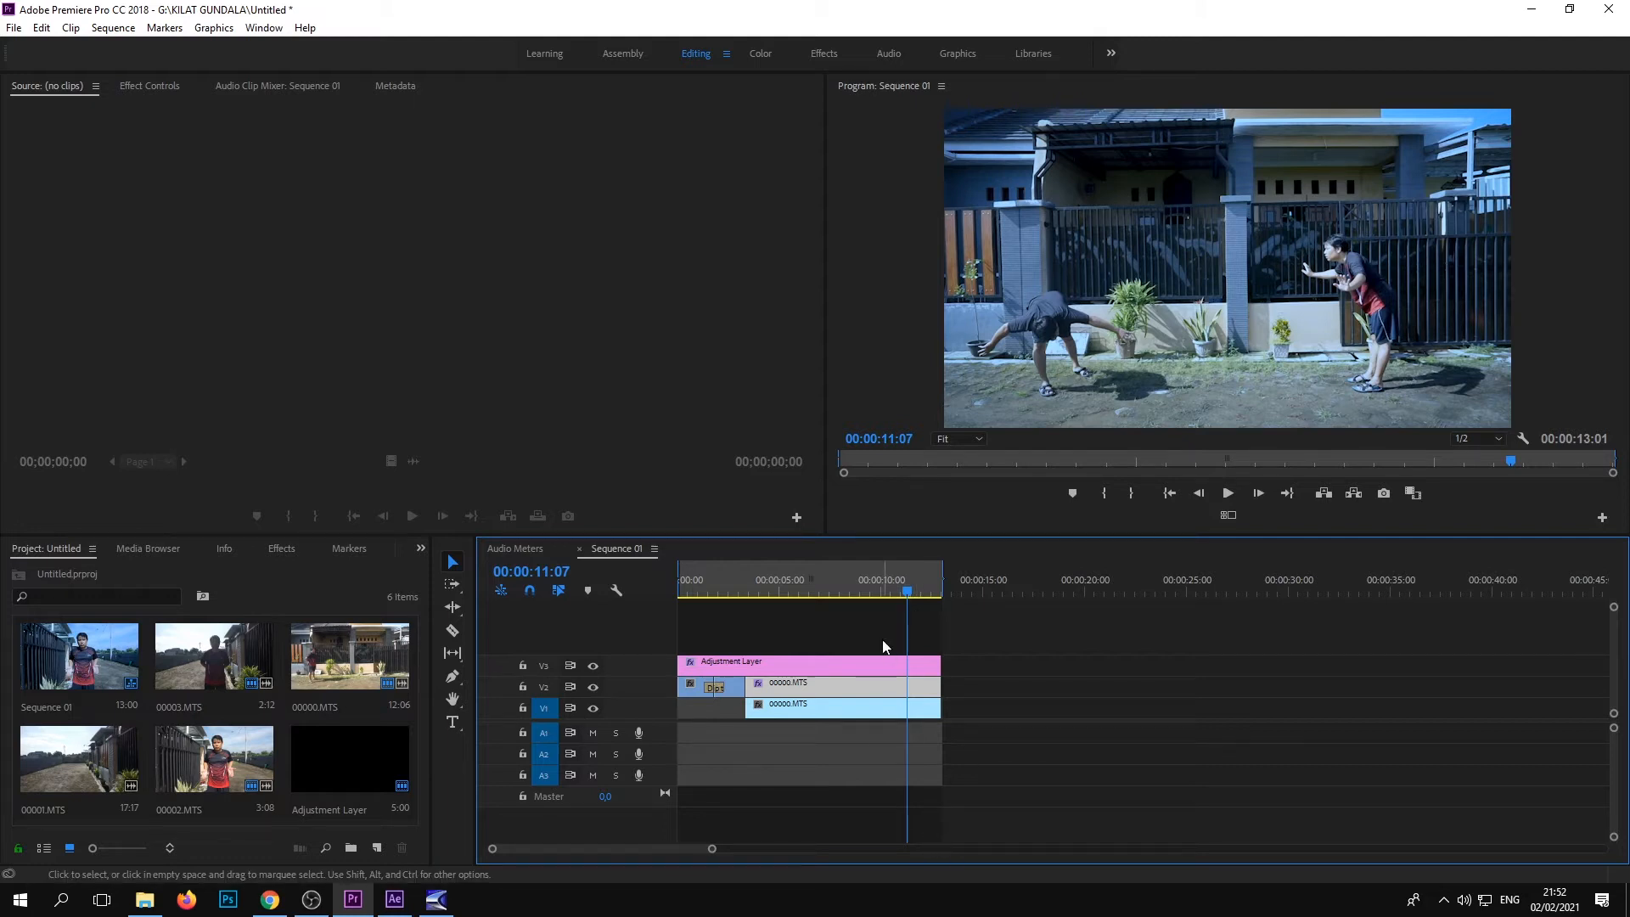
pyautogui.moveTo(908, 592)
pyautogui.mouseDown()
pyautogui.moveTo(923, 594)
pyautogui.moveTo(872, 602)
pyautogui.moveTo(925, 608)
pyautogui.moveTo(894, 608)
pyautogui.mouseUp()
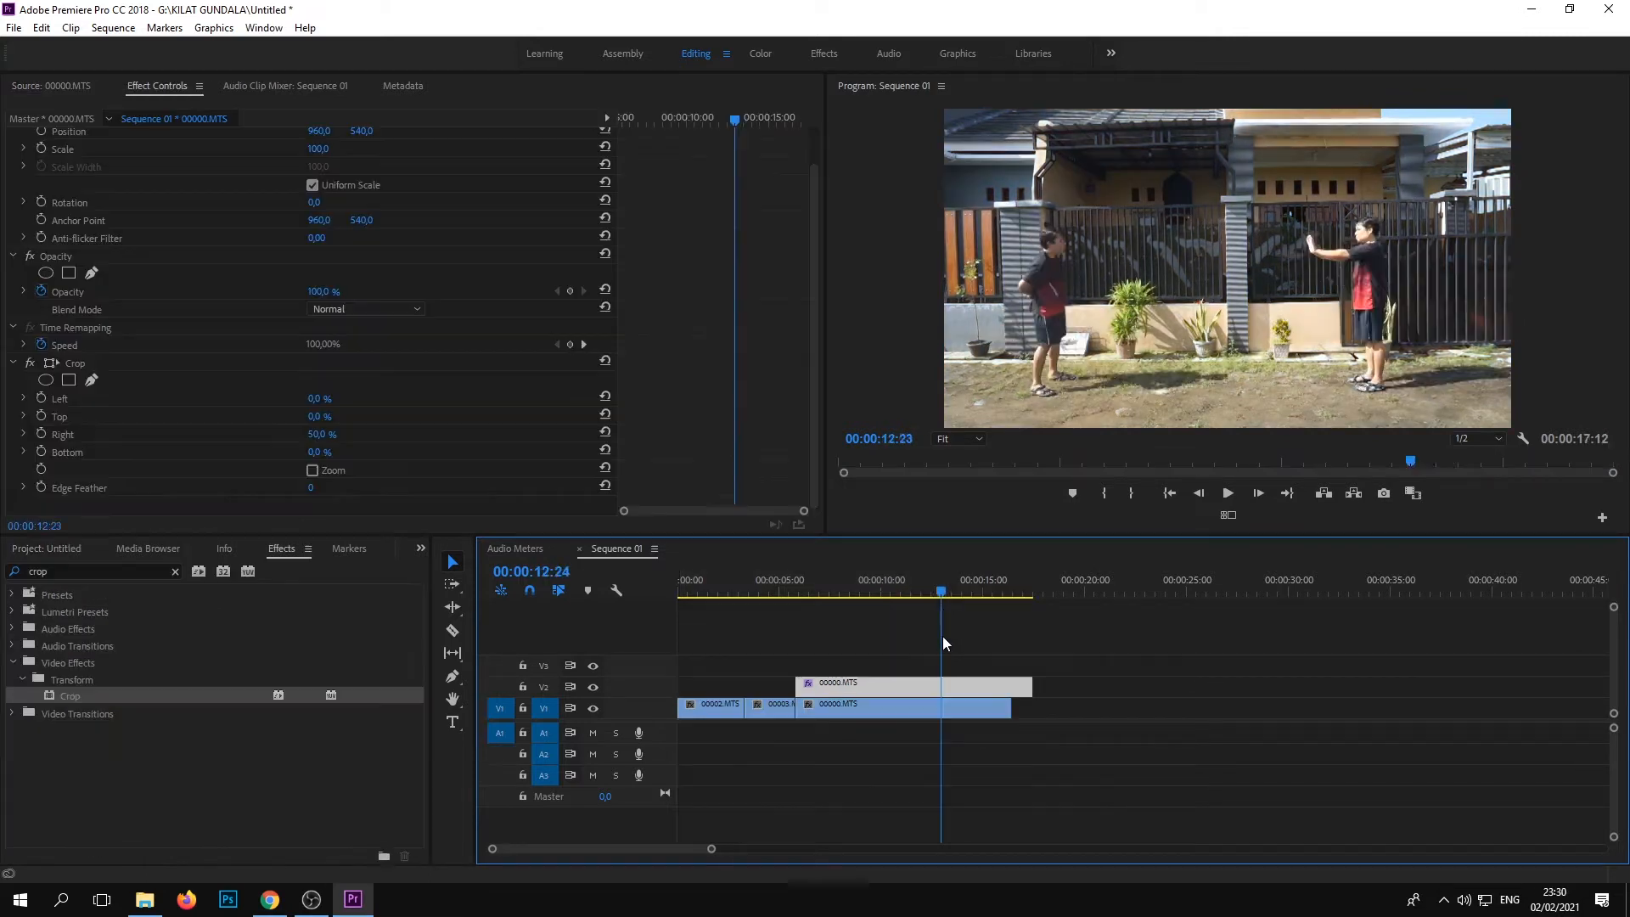
pyautogui.moveTo(942, 635); pyautogui.dragTo(995, 636)
# Create a new 1920 × 1080 adjustment layer at 25 fps with square pixels in the project
pyautogui.click(46, 548)
pyautogui.click(377, 847)
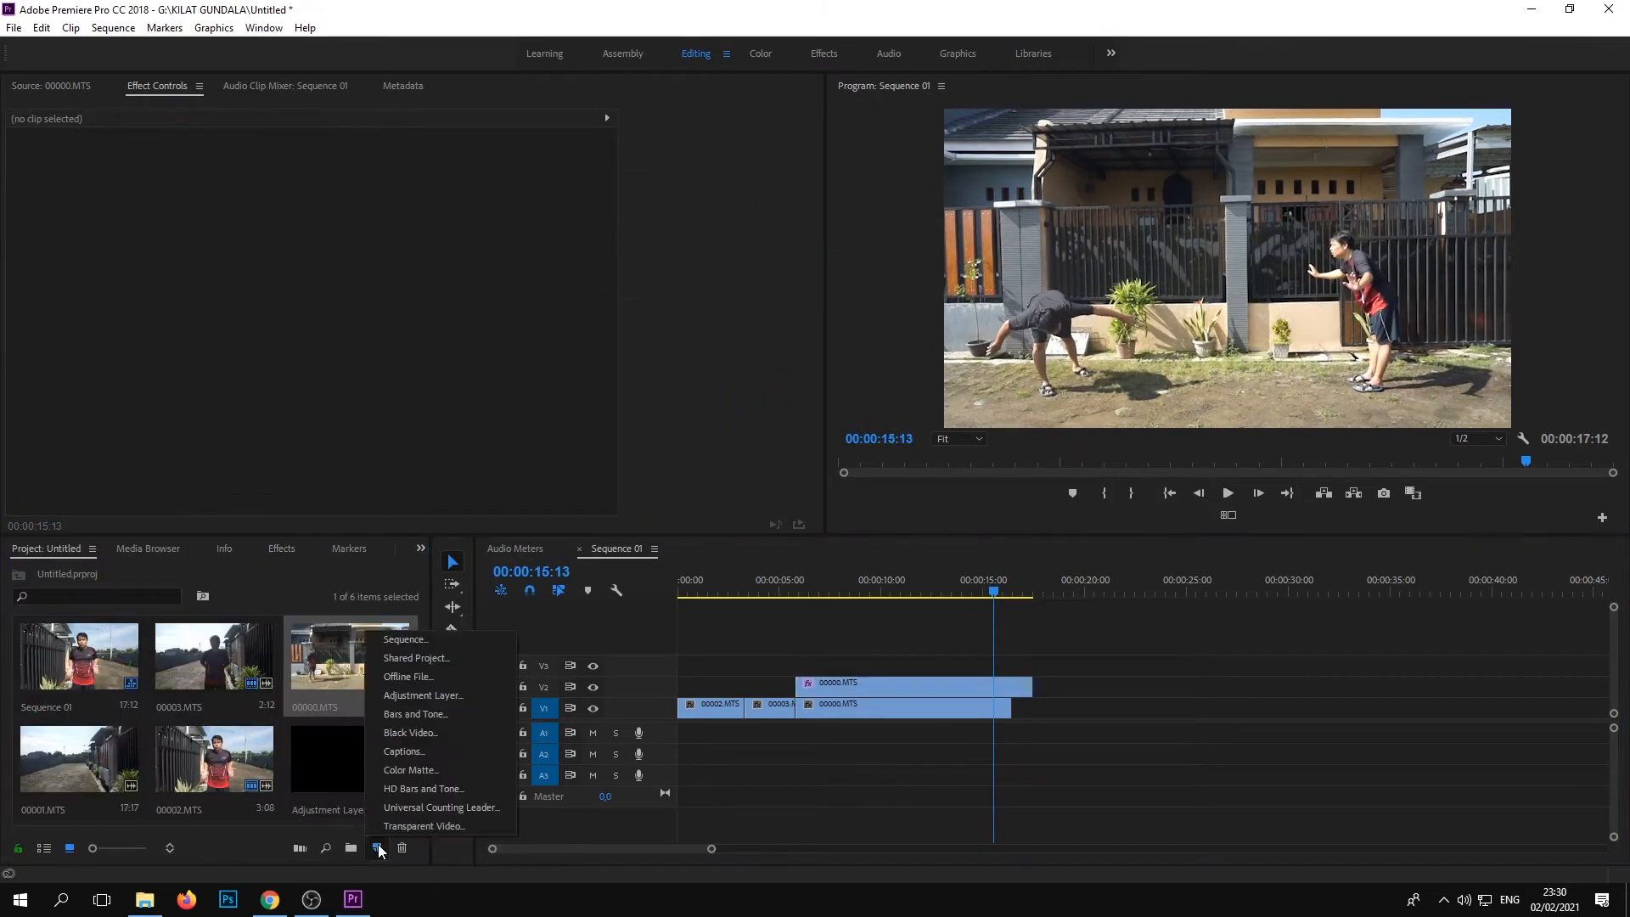
pyautogui.click(424, 696)
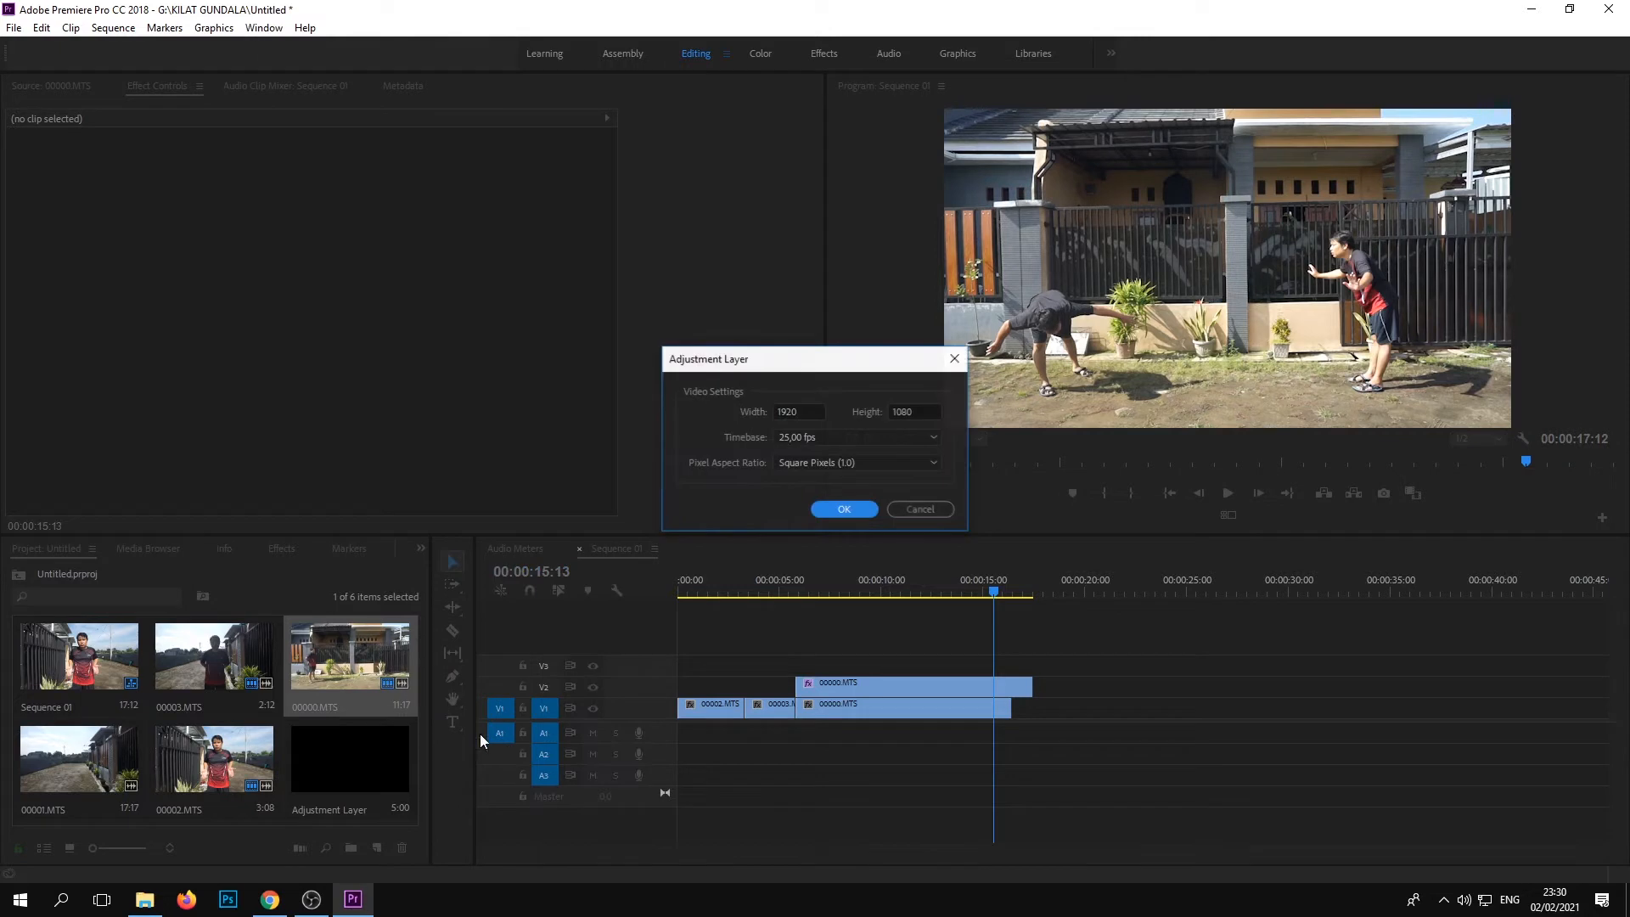
pyautogui.click(843, 508)
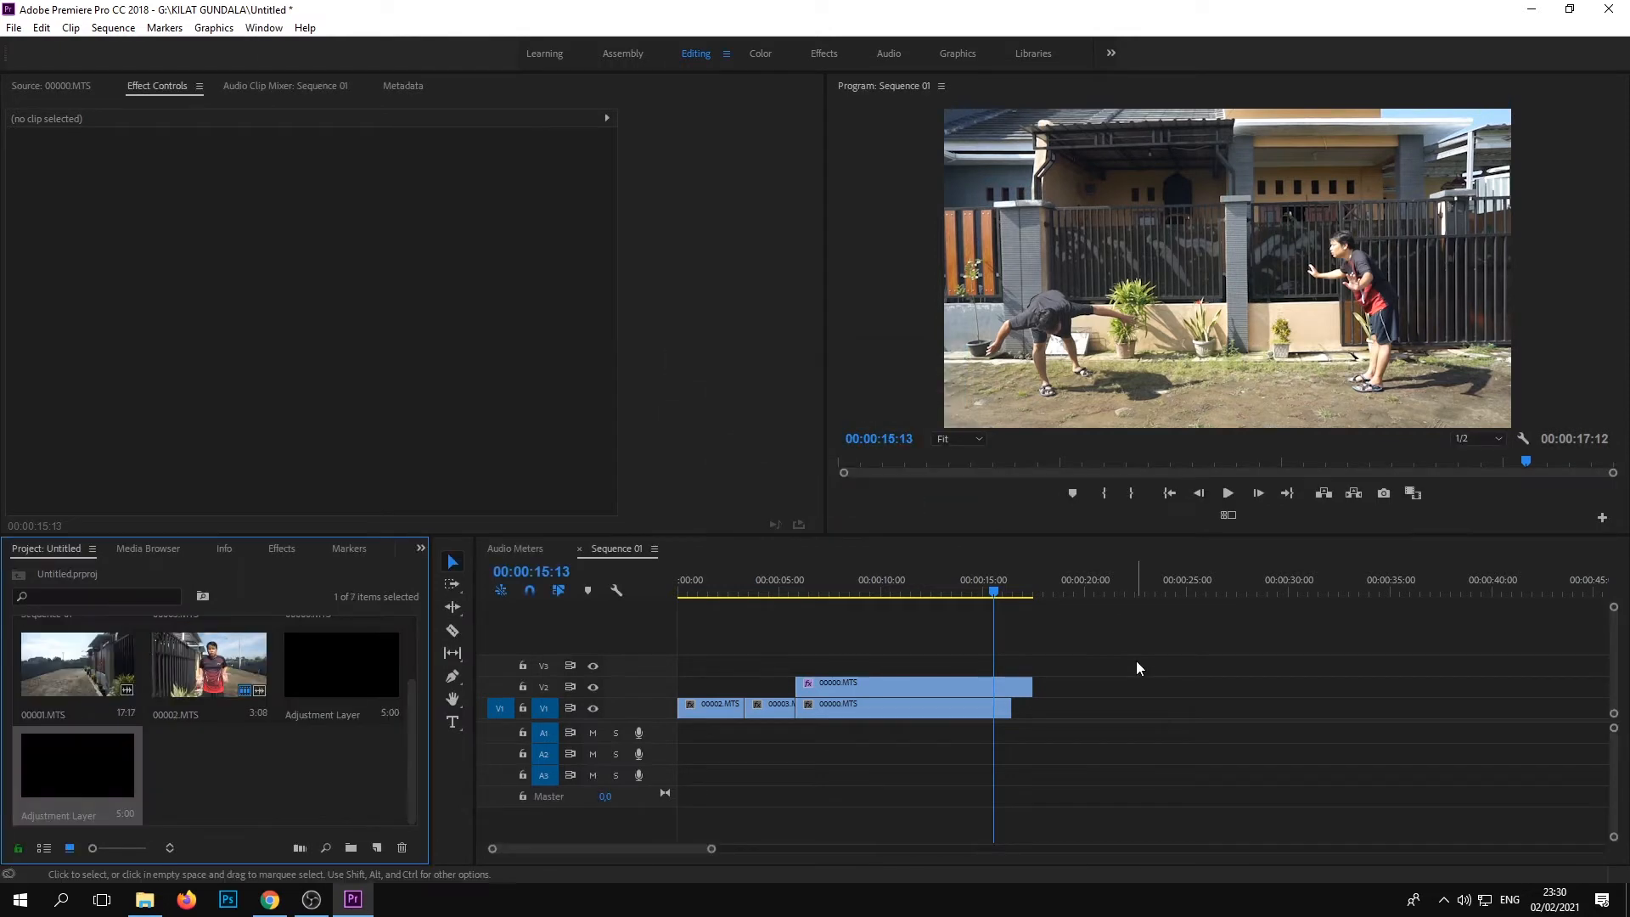
pyautogui.click(224, 790)
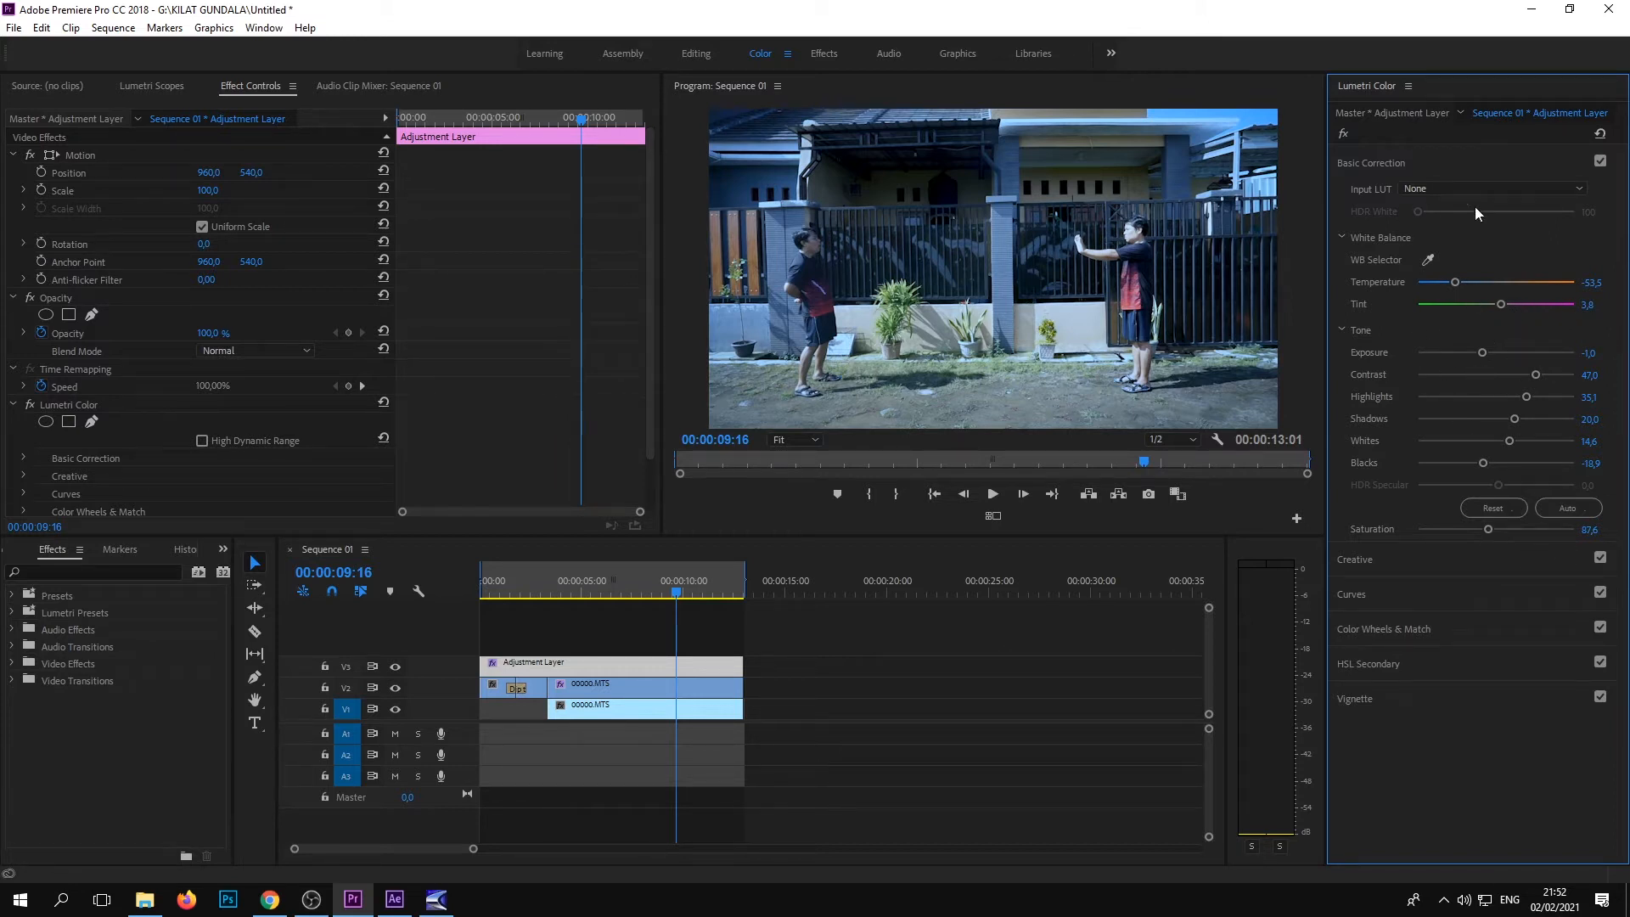
# Review the Curves and Vignette settings of the Lumetri Color grade on the adjustment layer
pyautogui.click(1363, 591)
pyautogui.scroll(-3, 1397, 820)
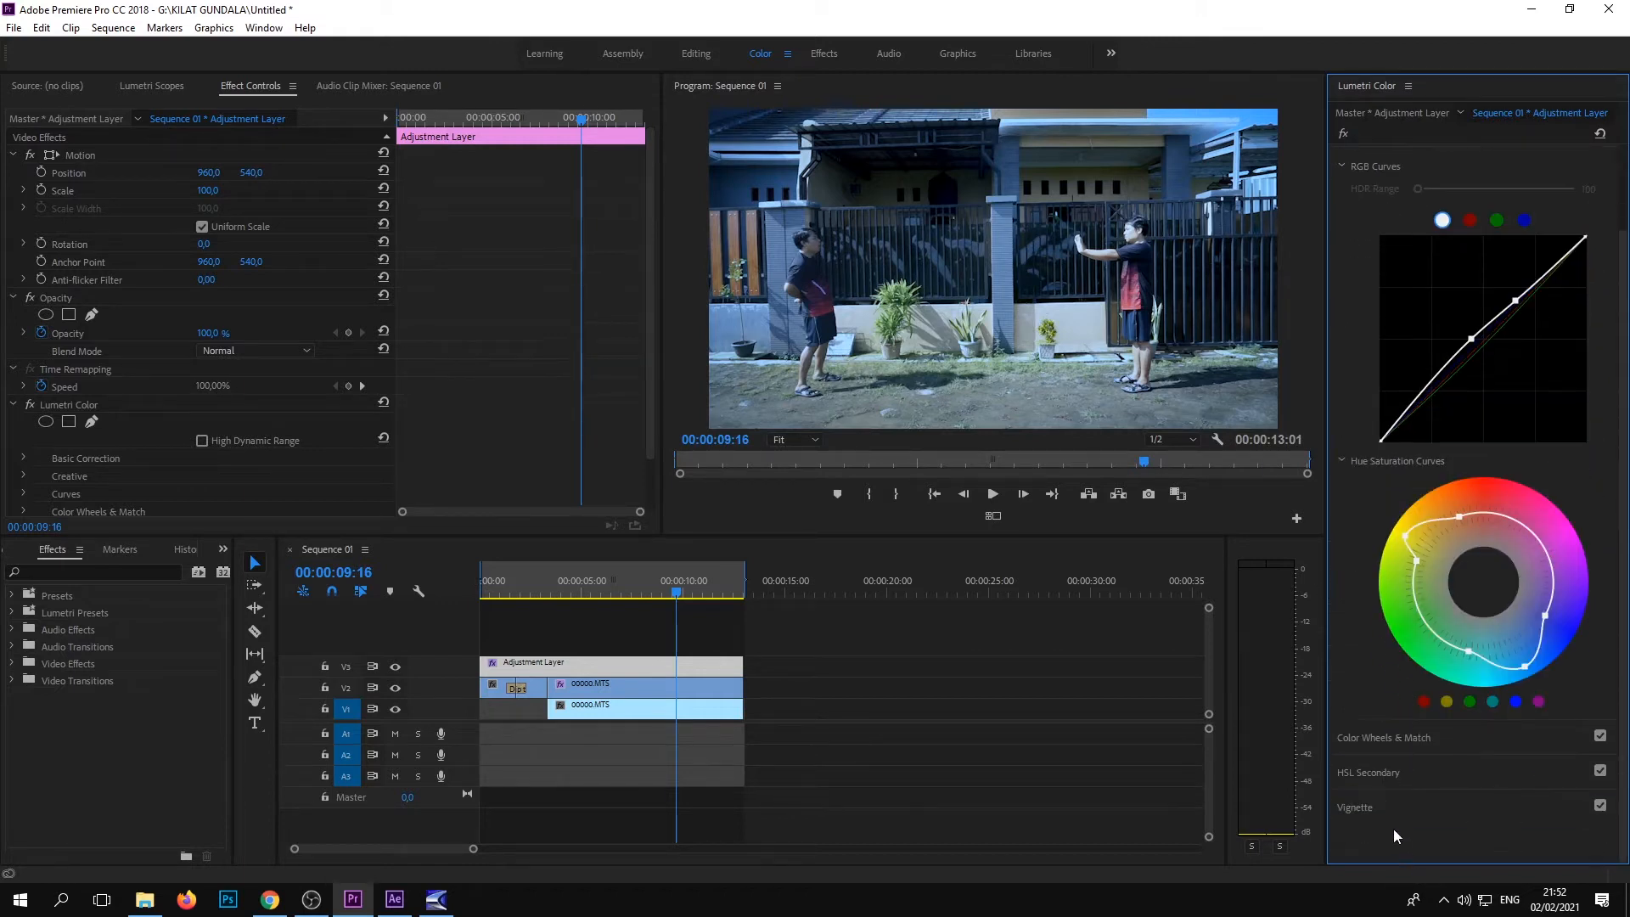
pyautogui.click(1363, 807)
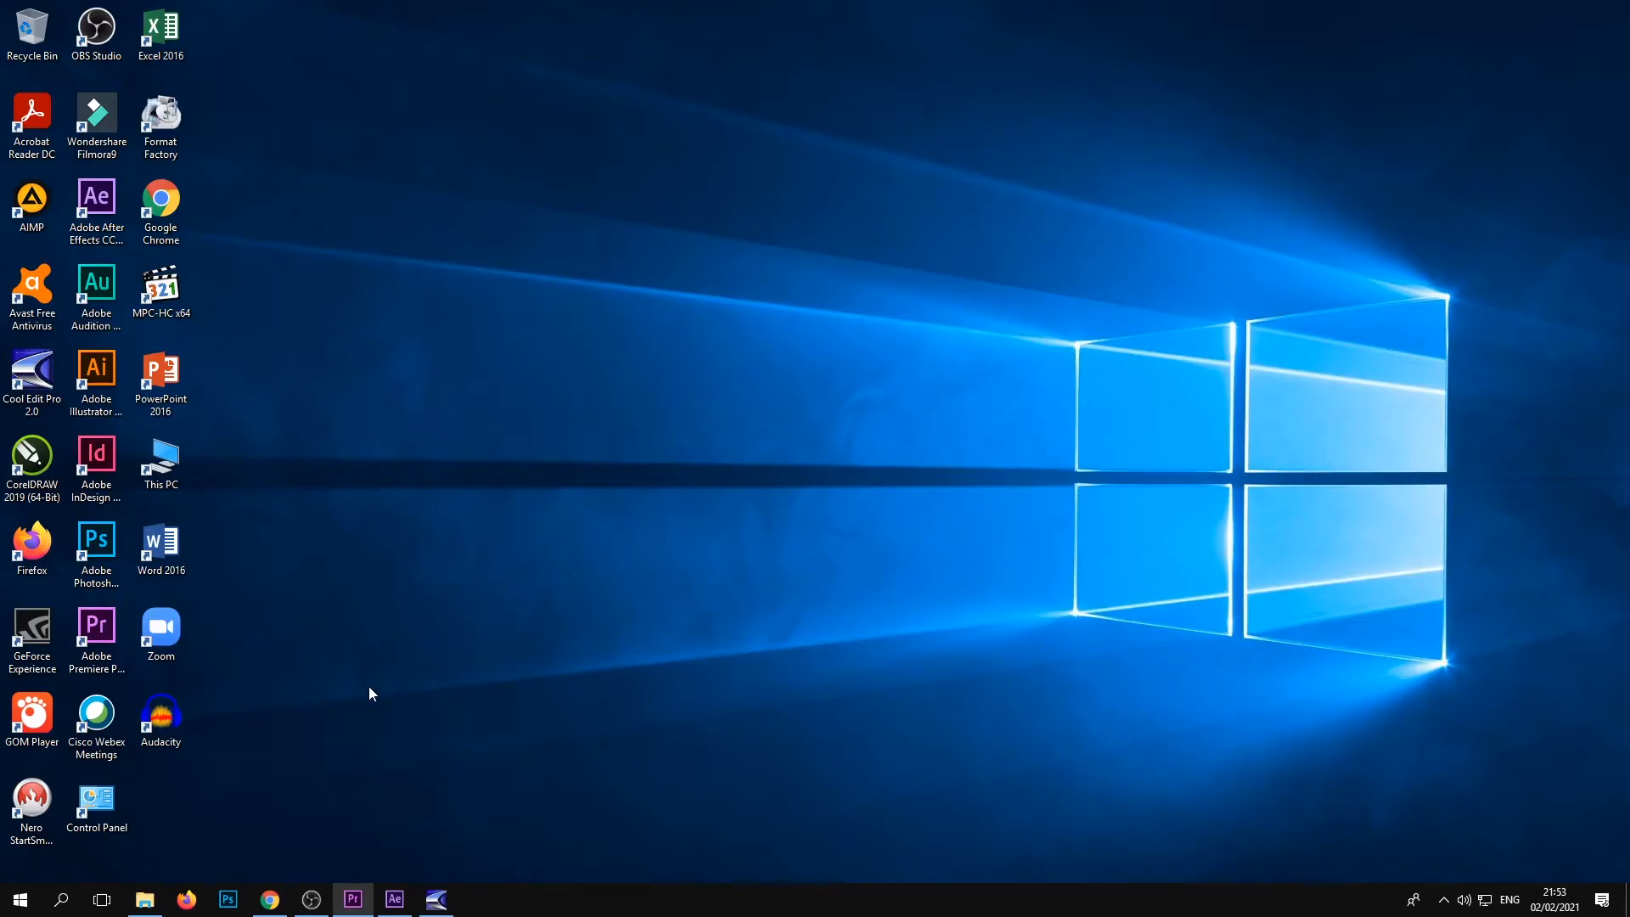
# Switch to After Effects and scrub through the finished lightning effect in the BAHAN 1 composition
pyautogui.click(399, 906)
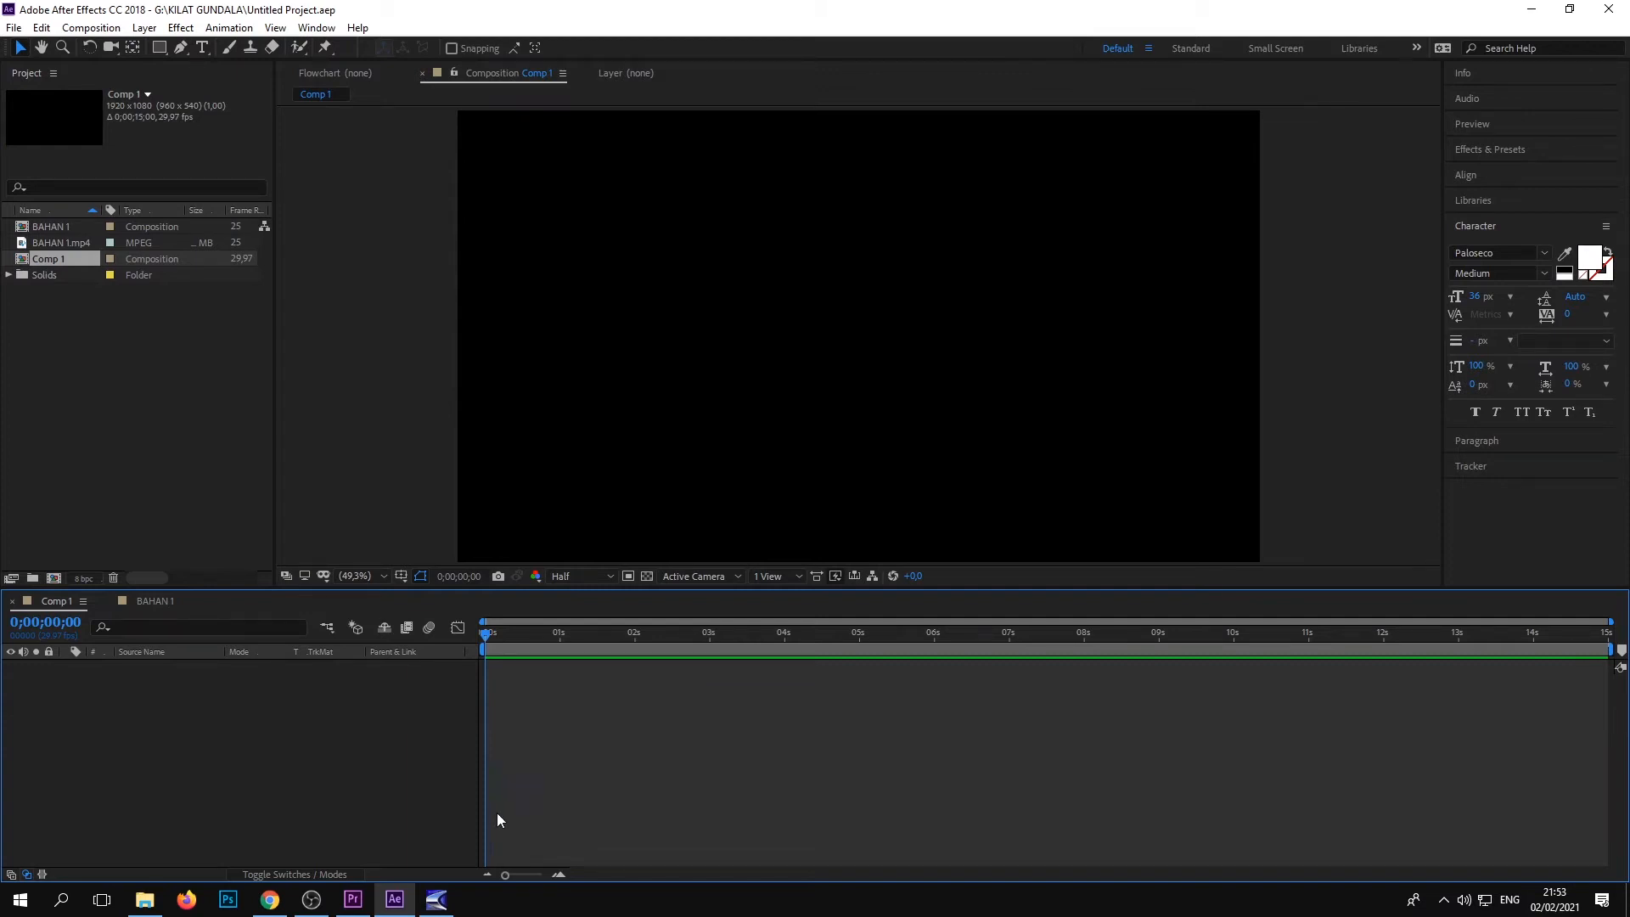
pyautogui.click(149, 604)
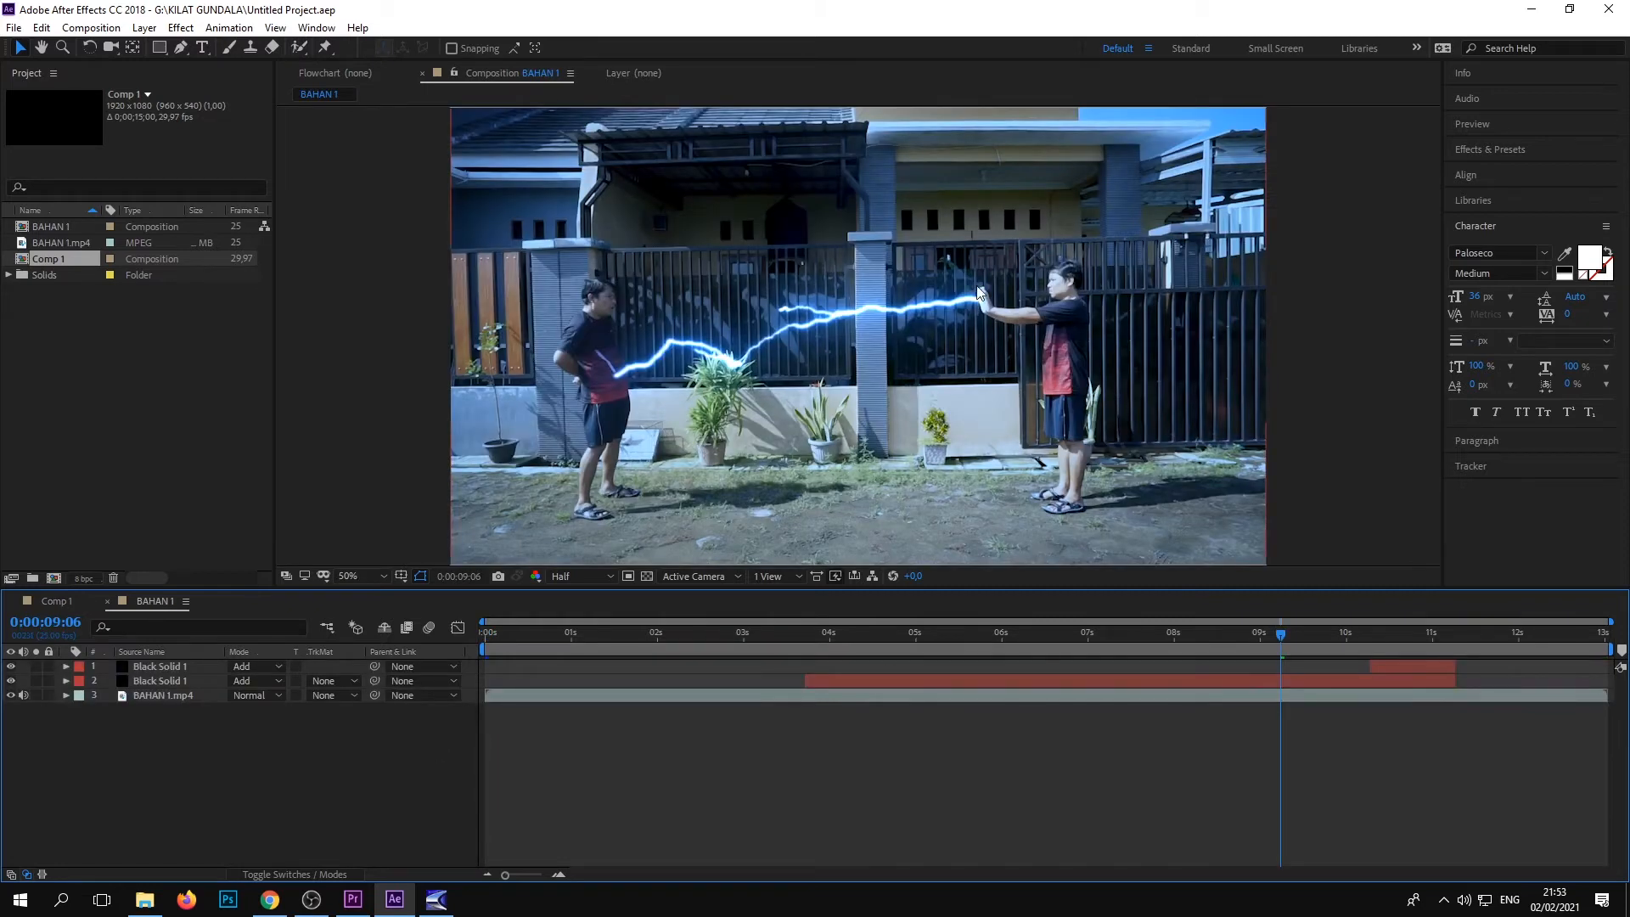
pyautogui.moveTo(1282, 634); pyautogui.dragTo(485, 651)
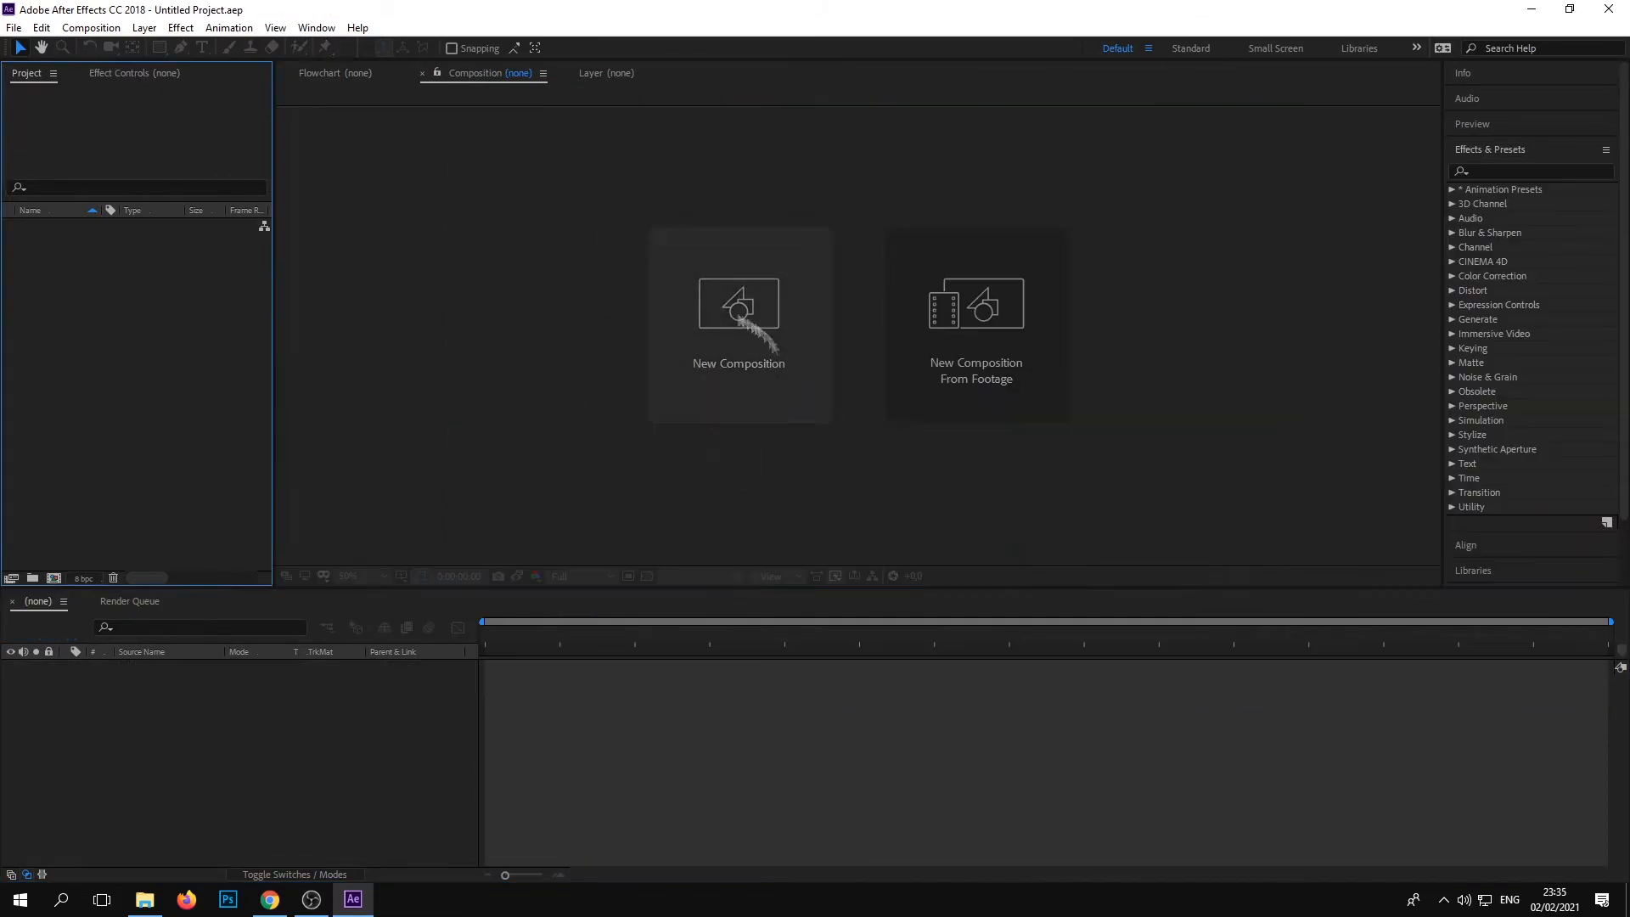
# Create a new composition at 25 fps with a 15-second duration
pyautogui.click(666, 392)
pyautogui.click(721, 314)
pyautogui.click(720, 713)
pyautogui.click(927, 646)
# Import the BAHAN 1 video as footage and add it to the Comp 1 timeline, with the playhead at 0:00:03:10
pyautogui.doubleClick(73, 320)
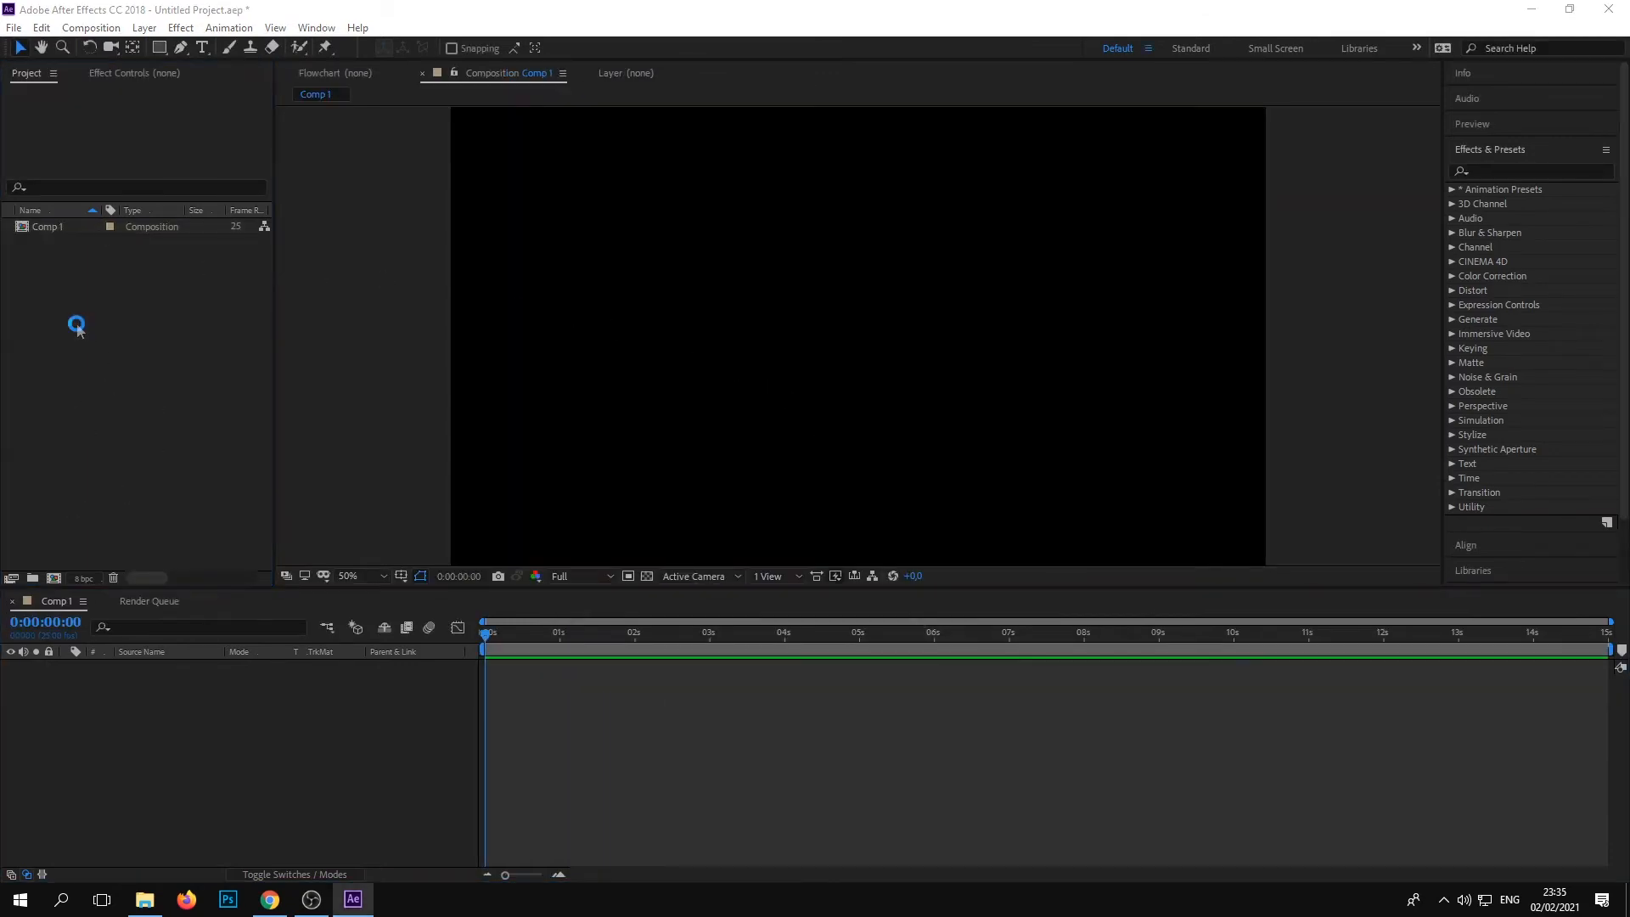
pyautogui.click(562, 305)
pyautogui.scroll(-2, 807, 273)
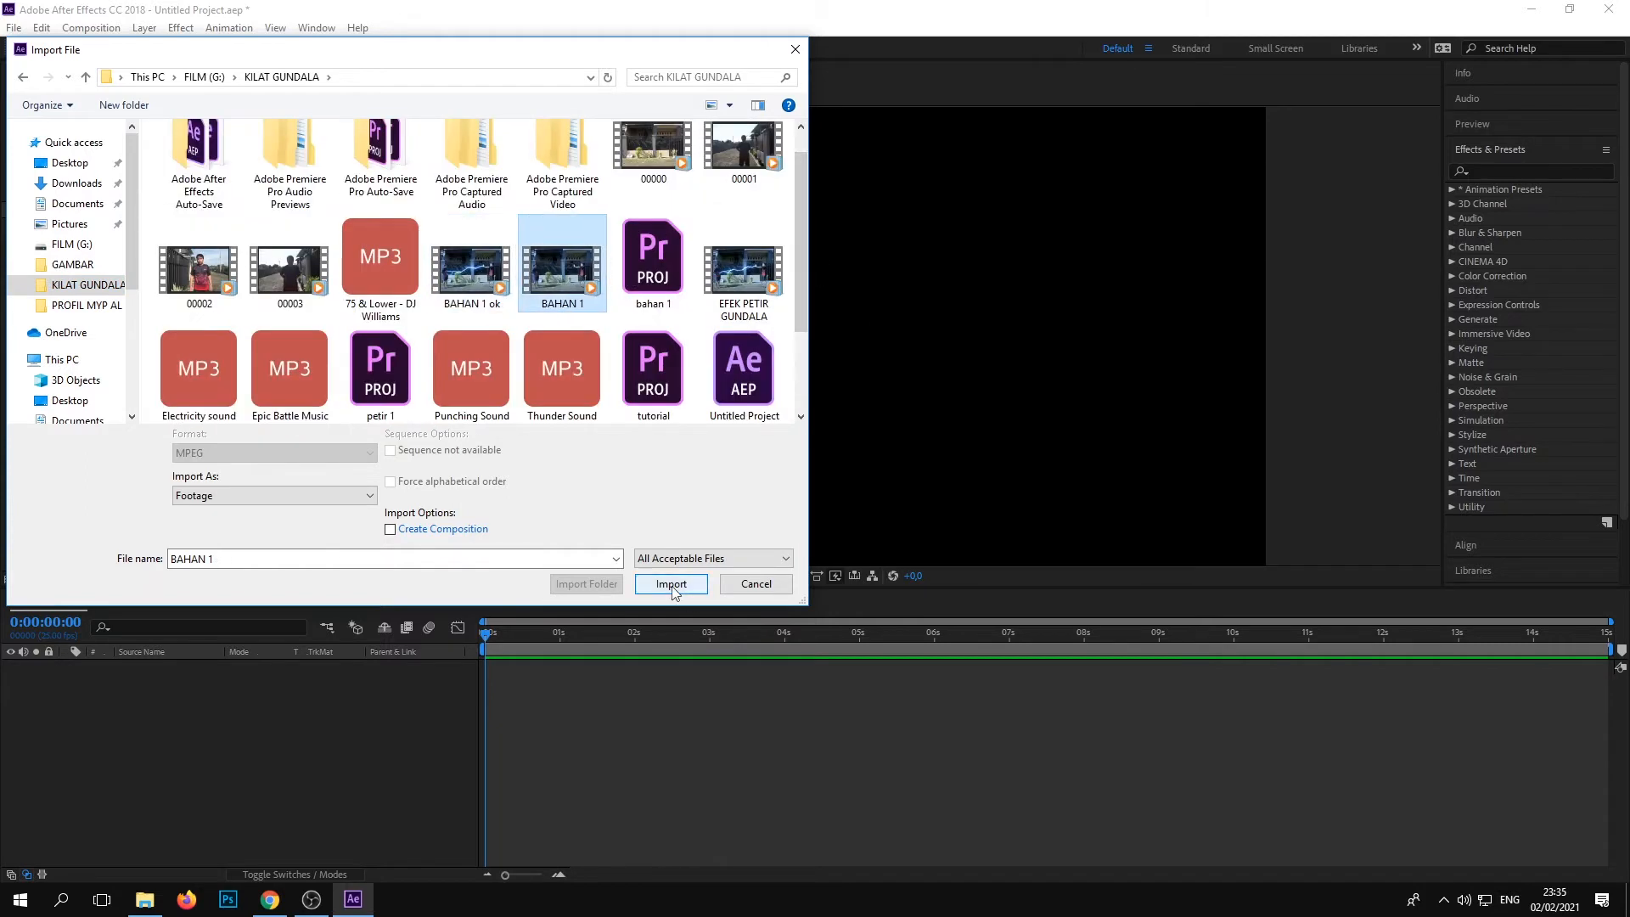
pyautogui.click(670, 584)
pyautogui.moveTo(59, 227); pyautogui.dragTo(104, 689)
pyautogui.moveTo(485, 632); pyautogui.dragTo(740, 635)
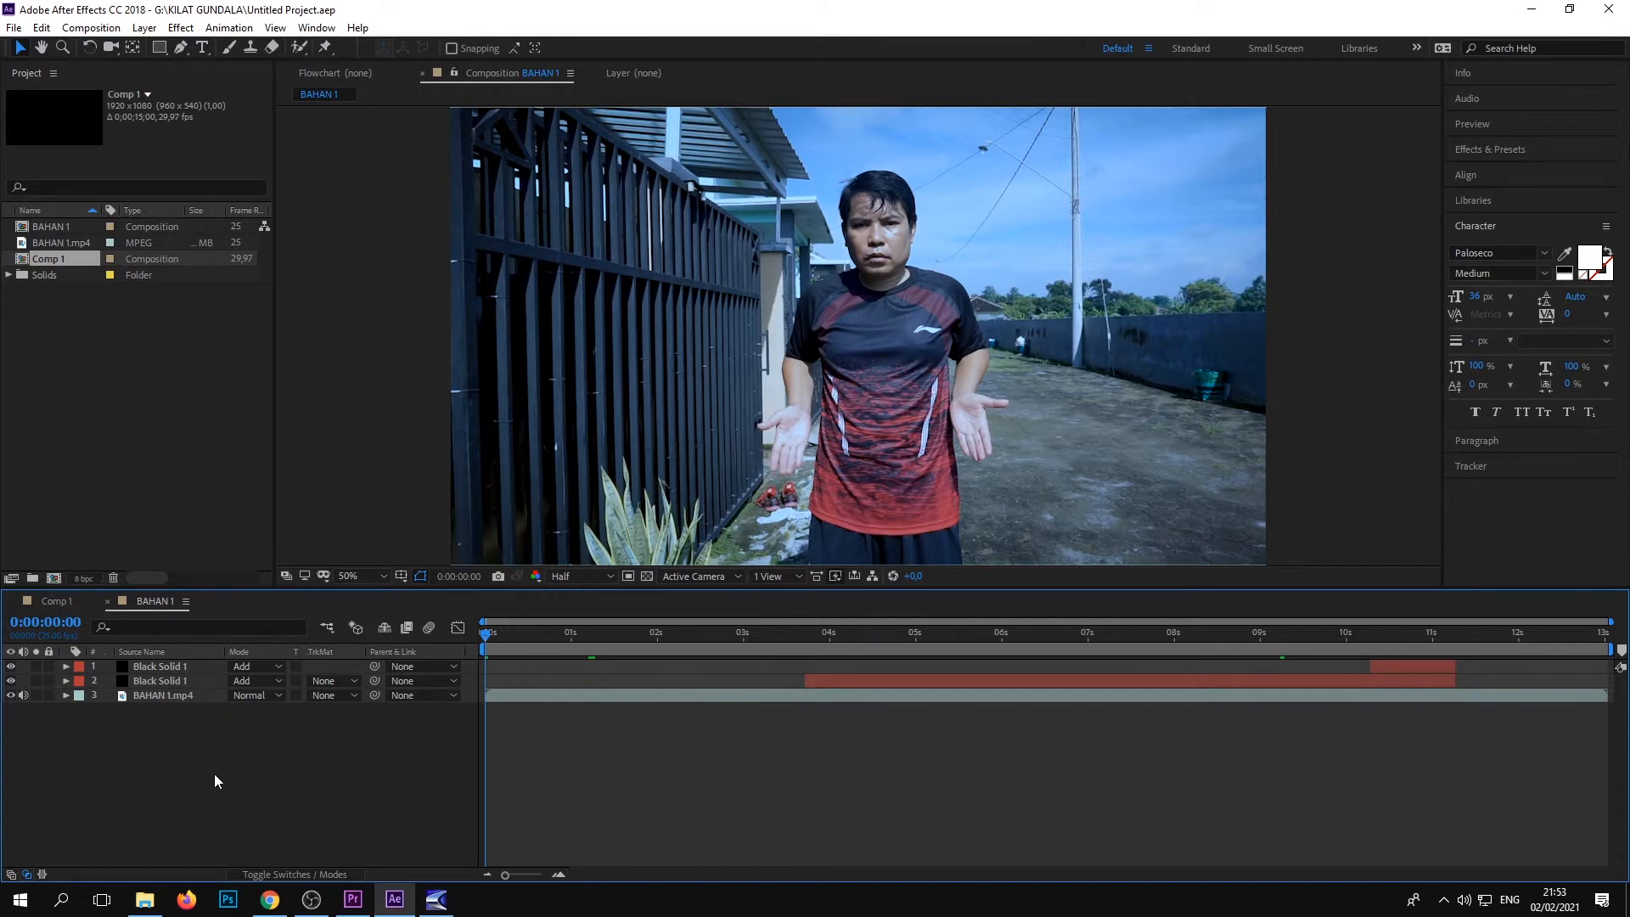
# Scrub the finished BAHAN 1 composition to the start of the lower Black Solid 1 layer to examine where the effect begins
pyautogui.click(86, 339)
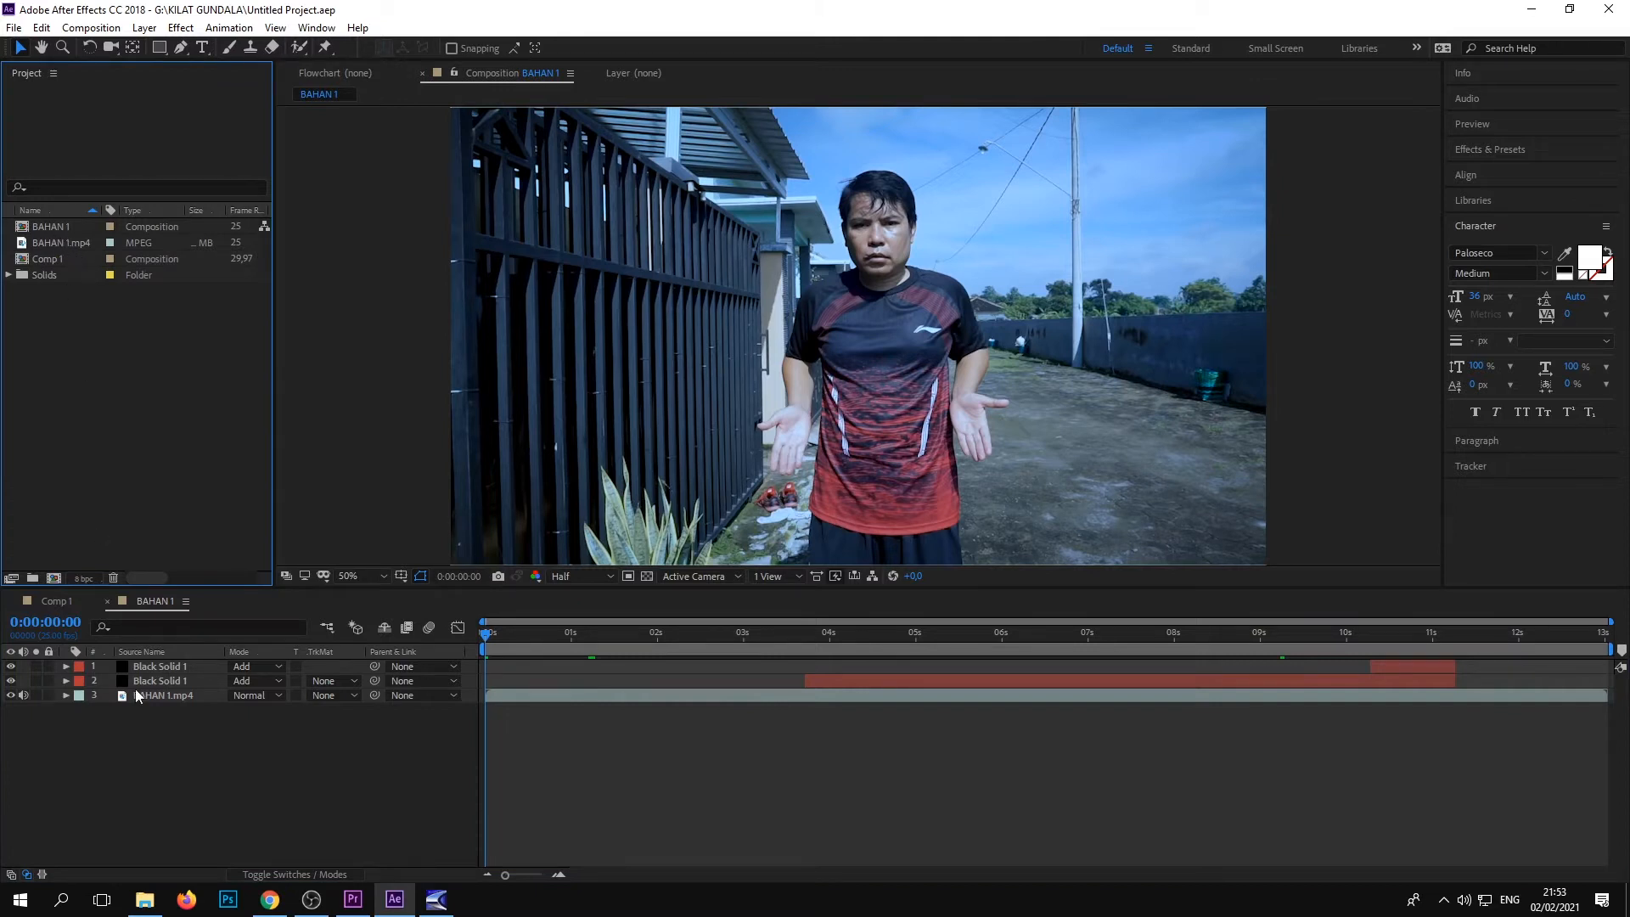
pyautogui.click(155, 762)
pyautogui.moveTo(903, 719); pyautogui.dragTo(785, 715)
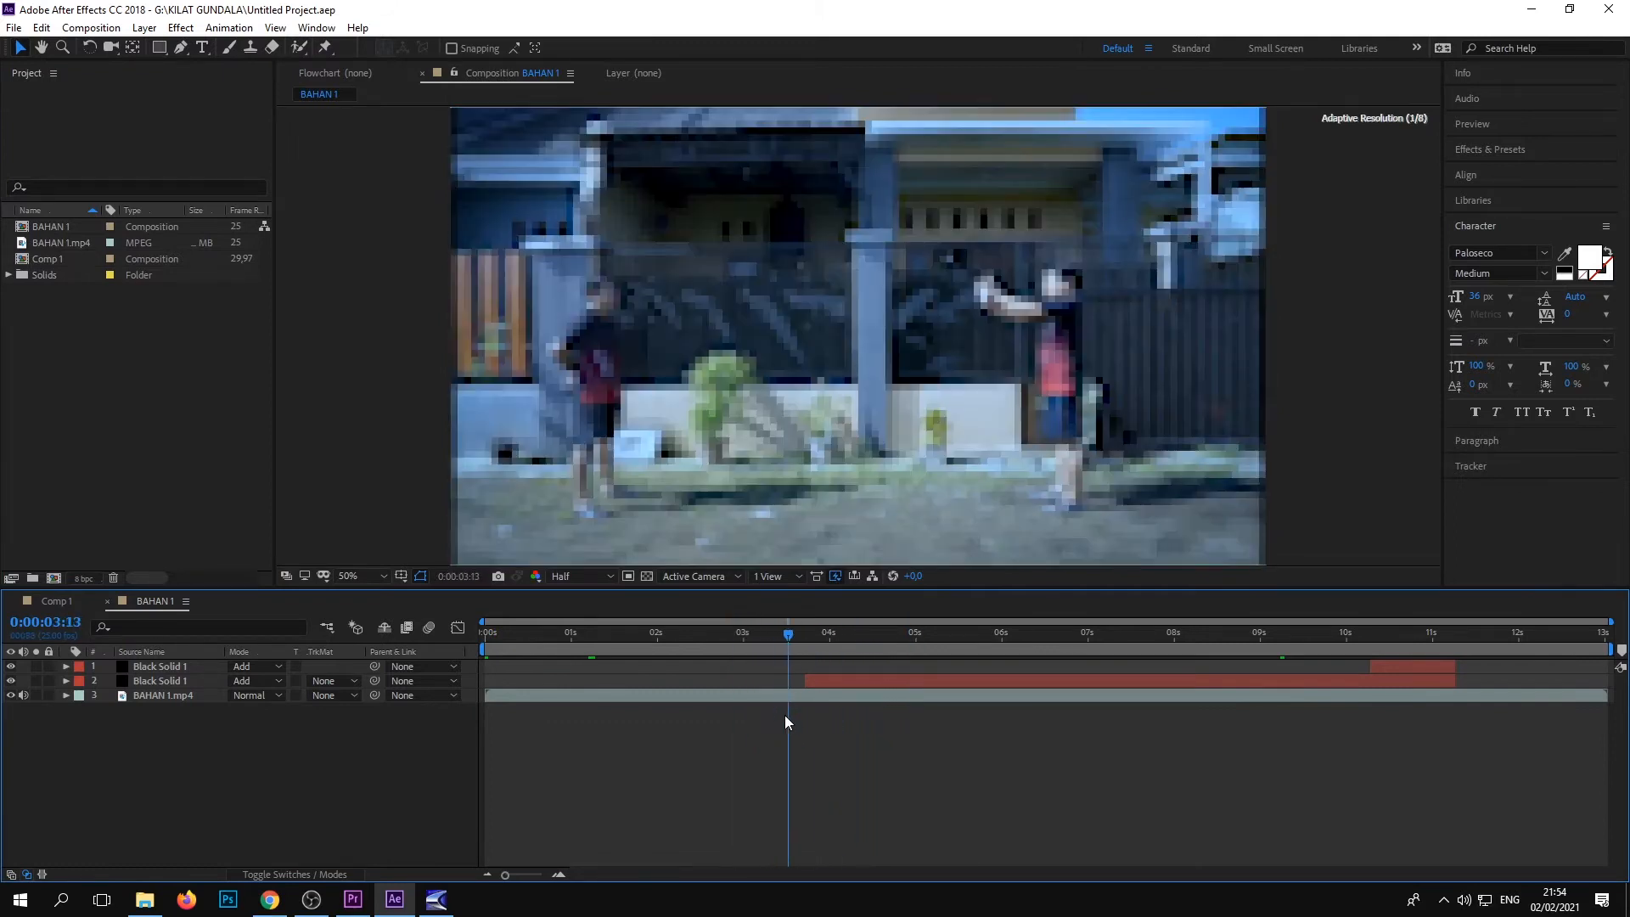
pyautogui.moveTo(788, 633); pyautogui.dragTo(803, 633)
pyautogui.click(836, 679)
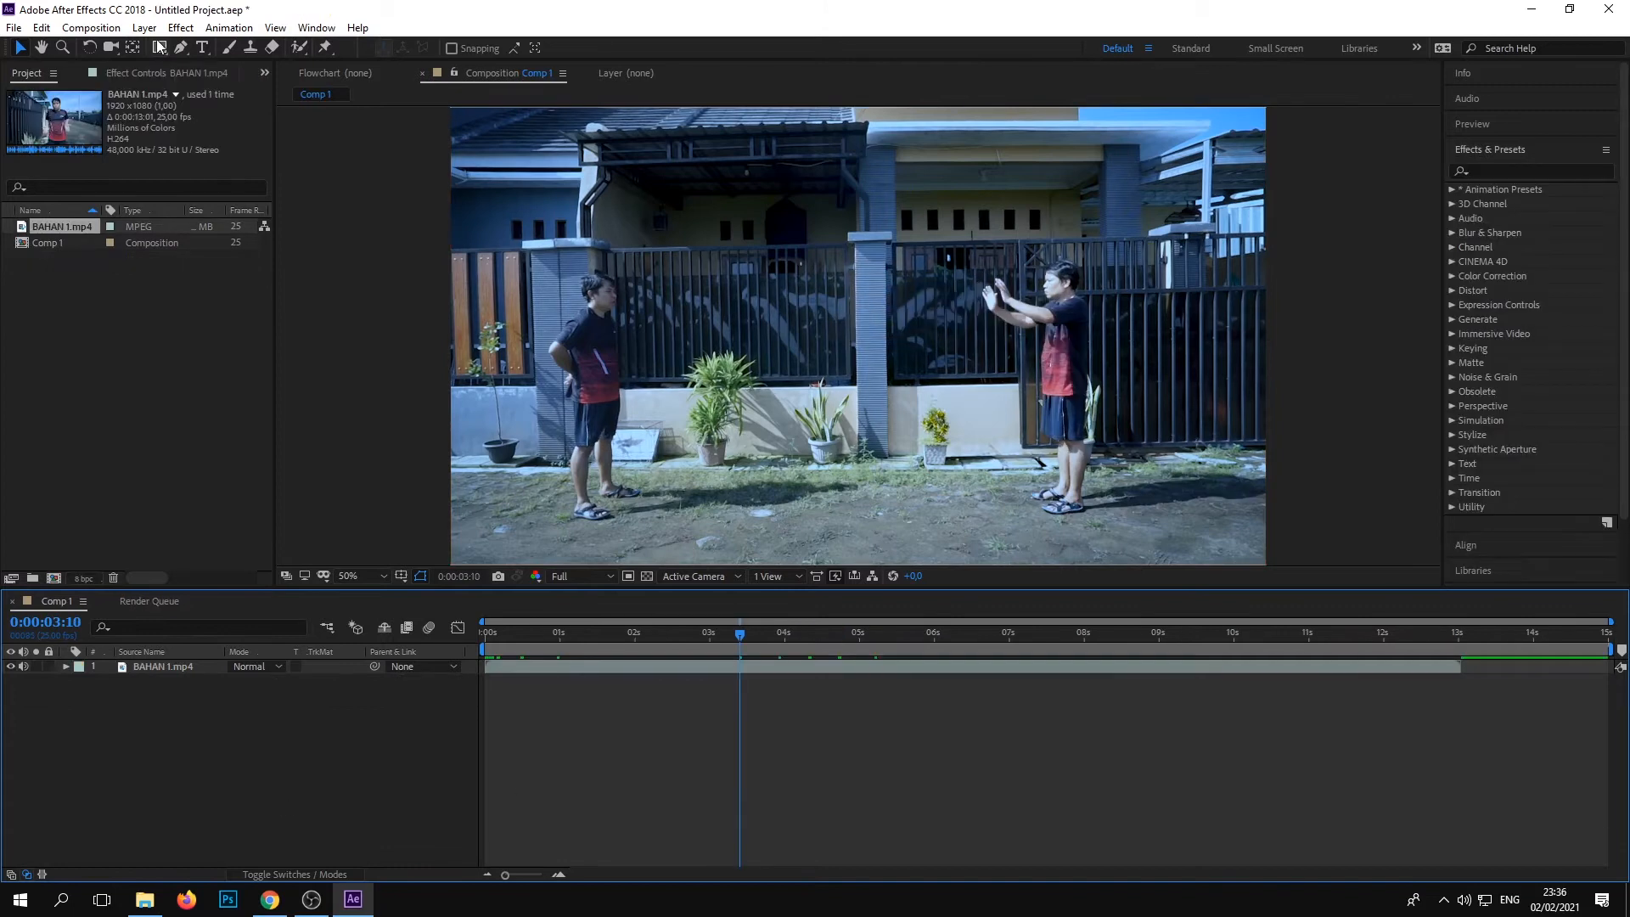
# Create a black solid layer at 1920 × 1080 px above the BAHAN 1 video in Comp 1
pyautogui.click(145, 28)
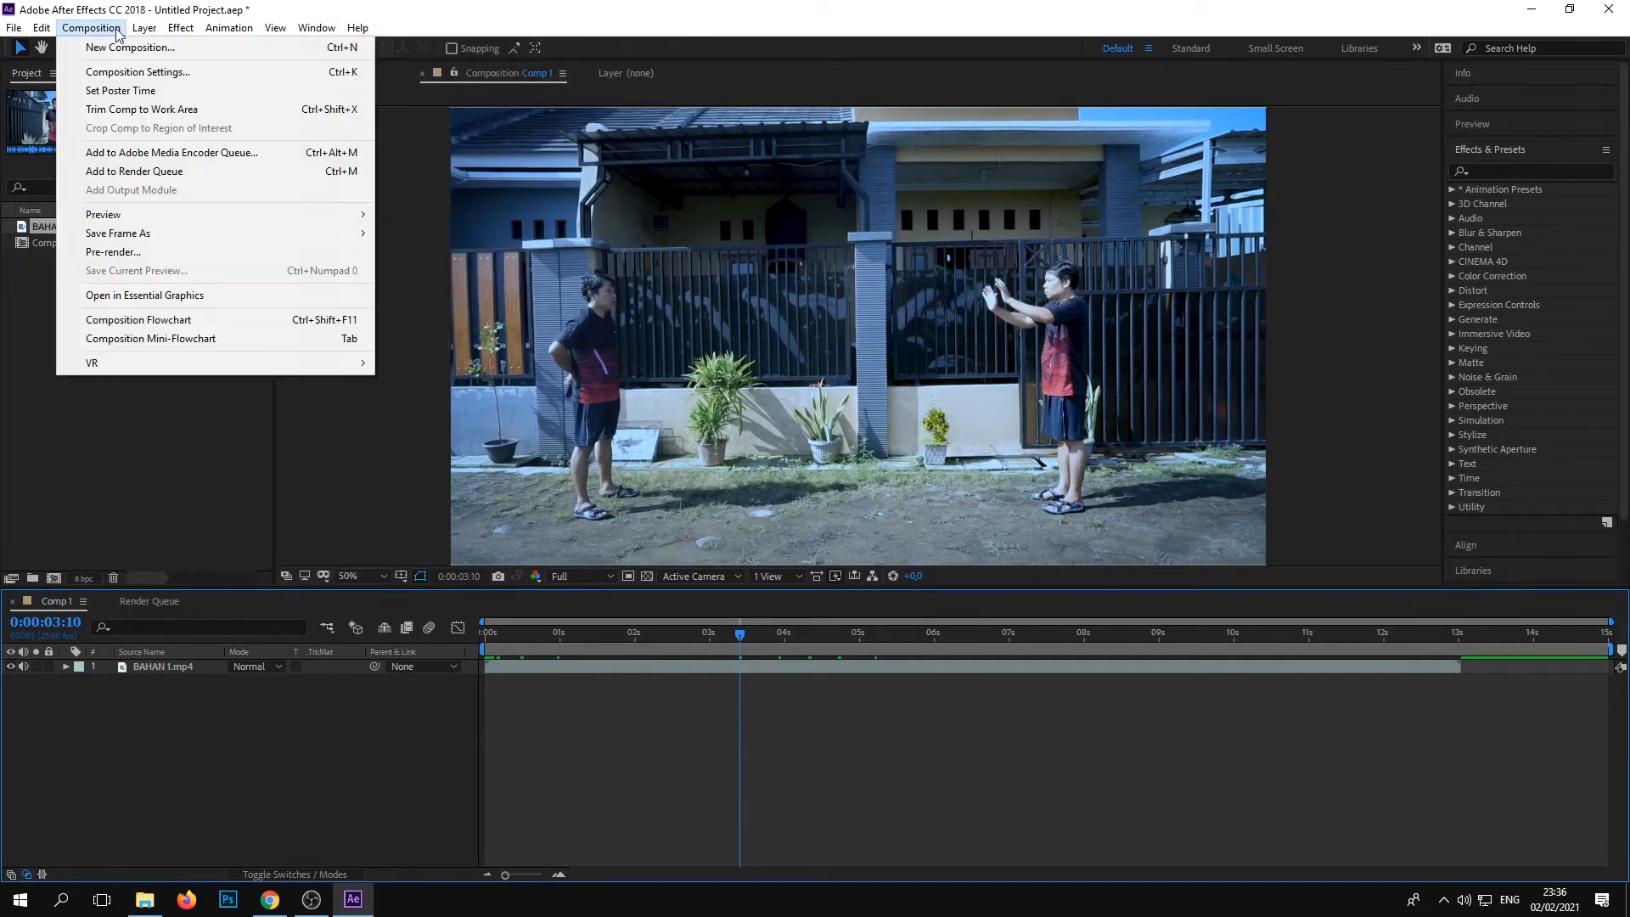
pyautogui.moveTo(340, 47)
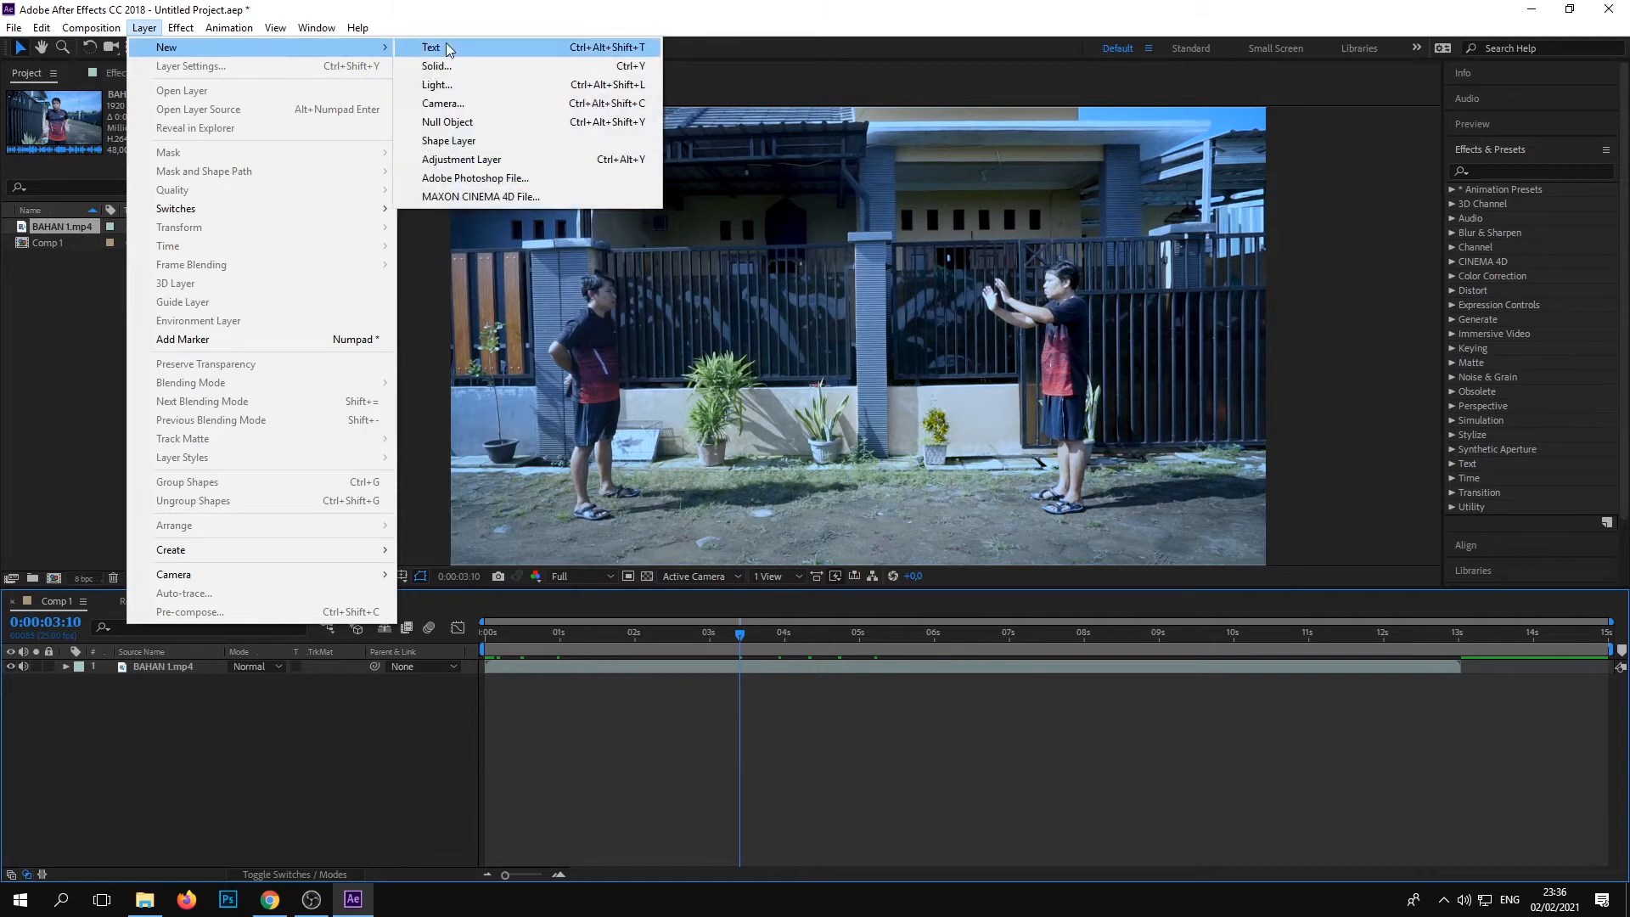
pyautogui.click(454, 68)
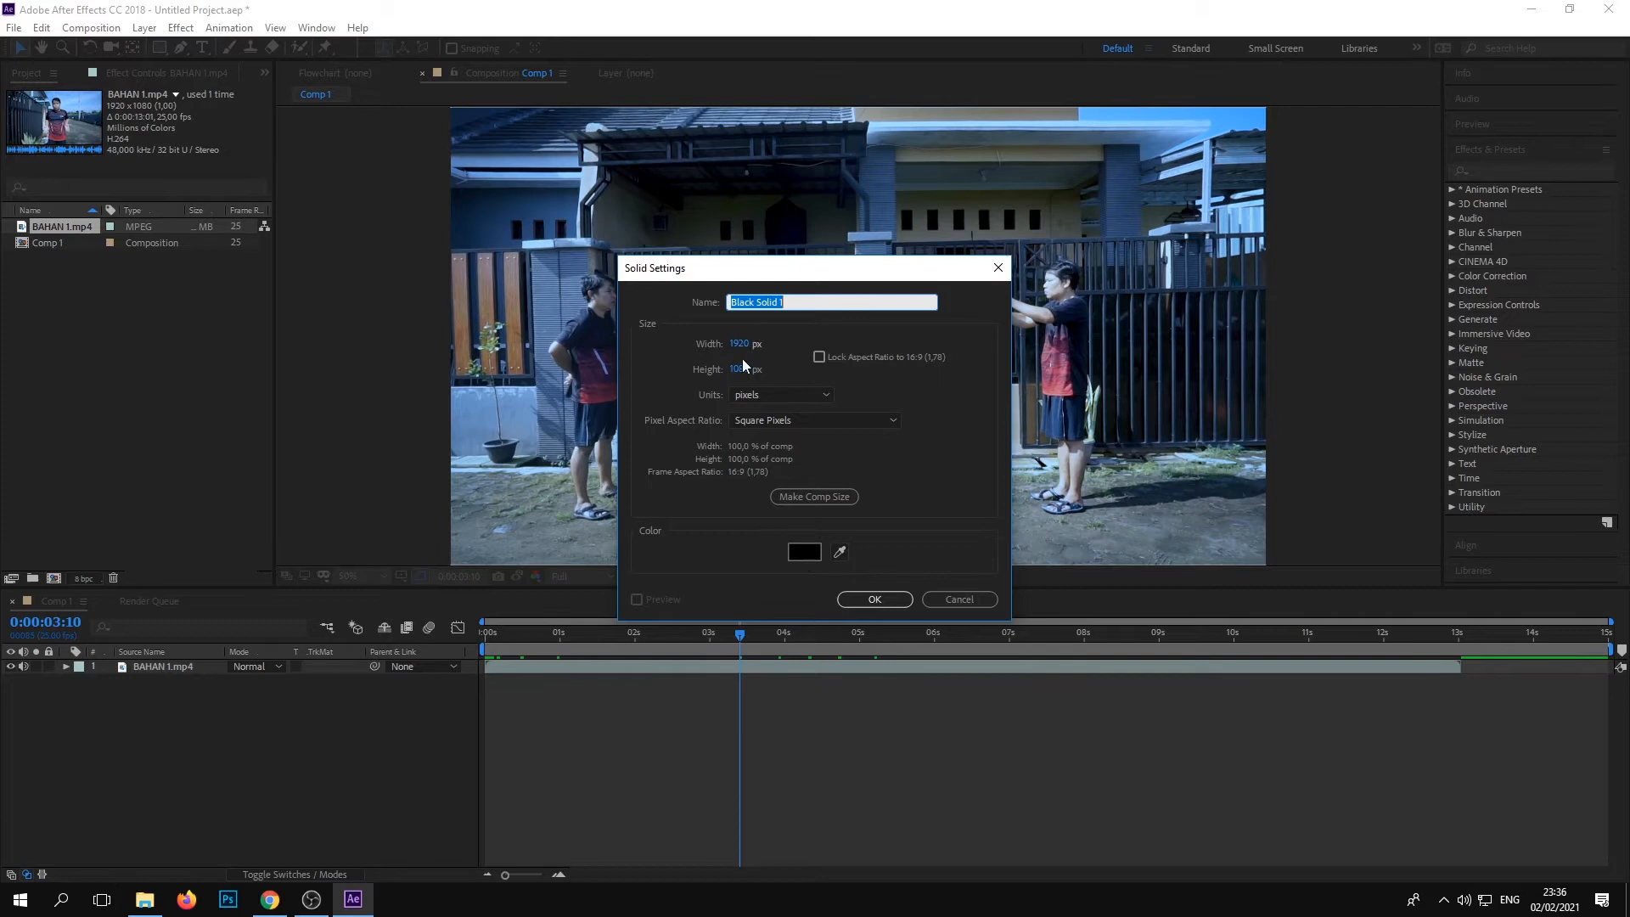
pyautogui.click(804, 552)
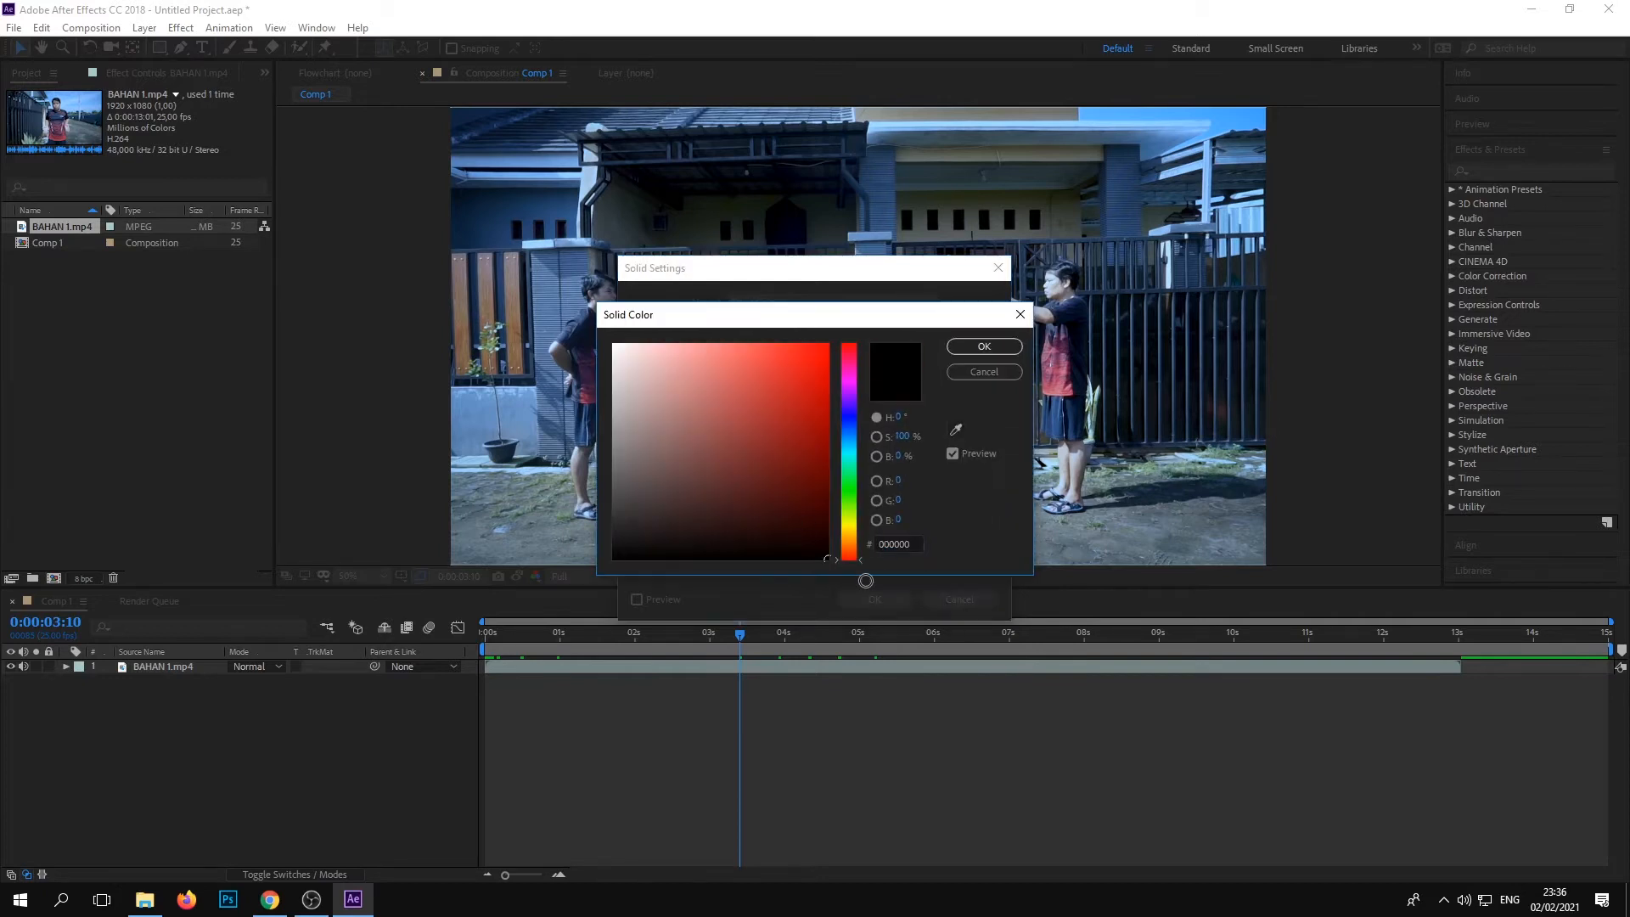
pyautogui.click(983, 347)
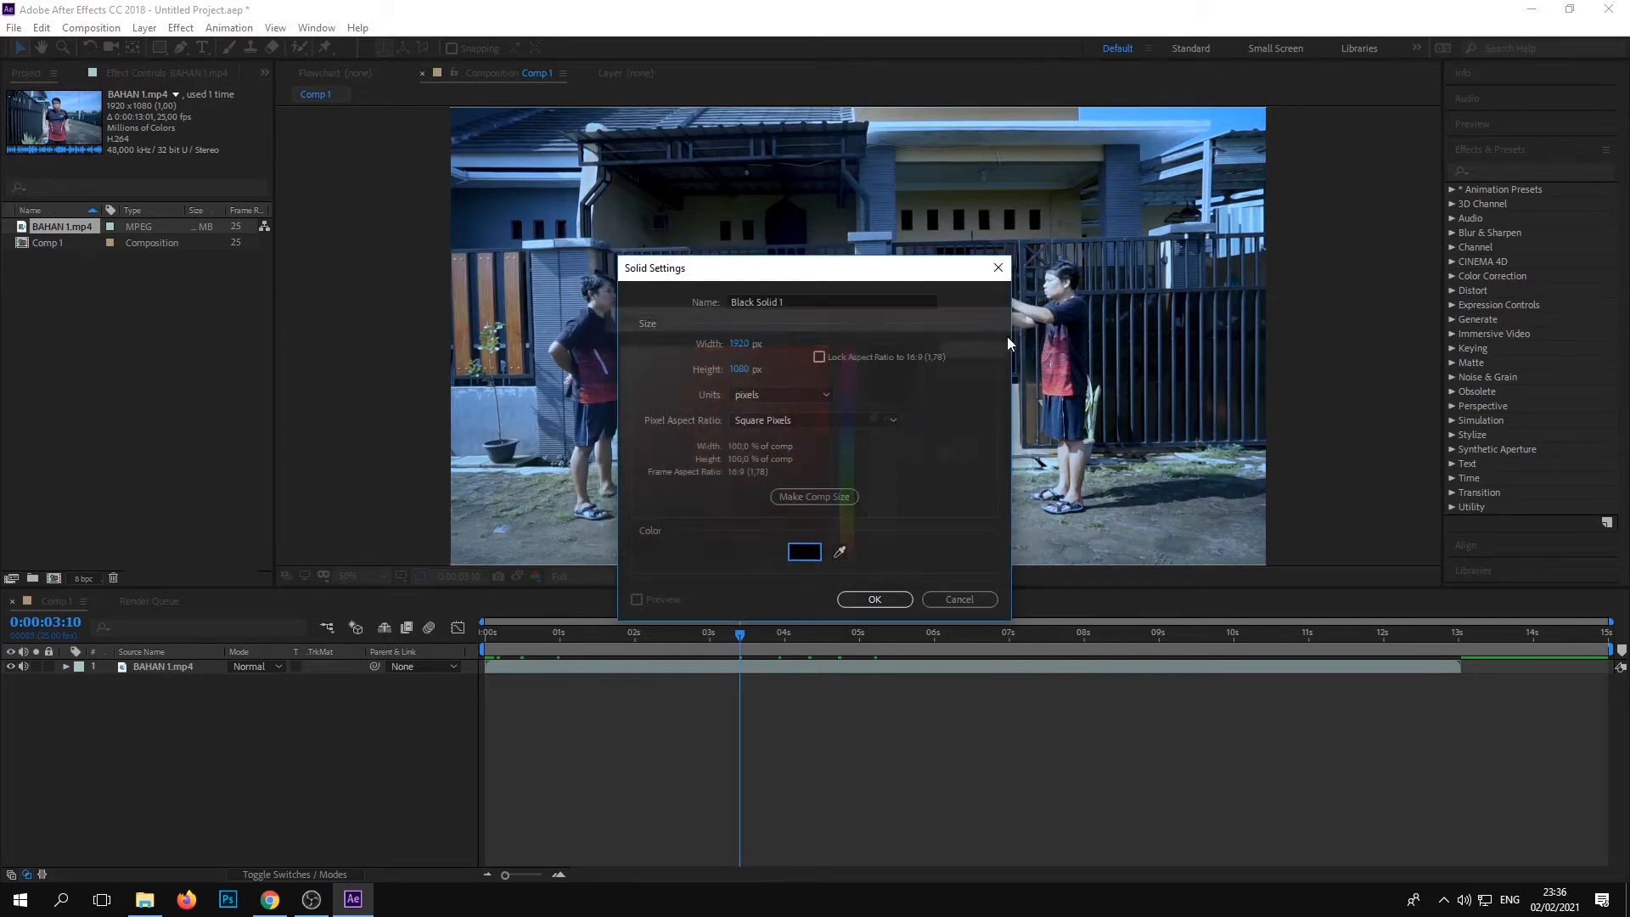
pyautogui.click(887, 602)
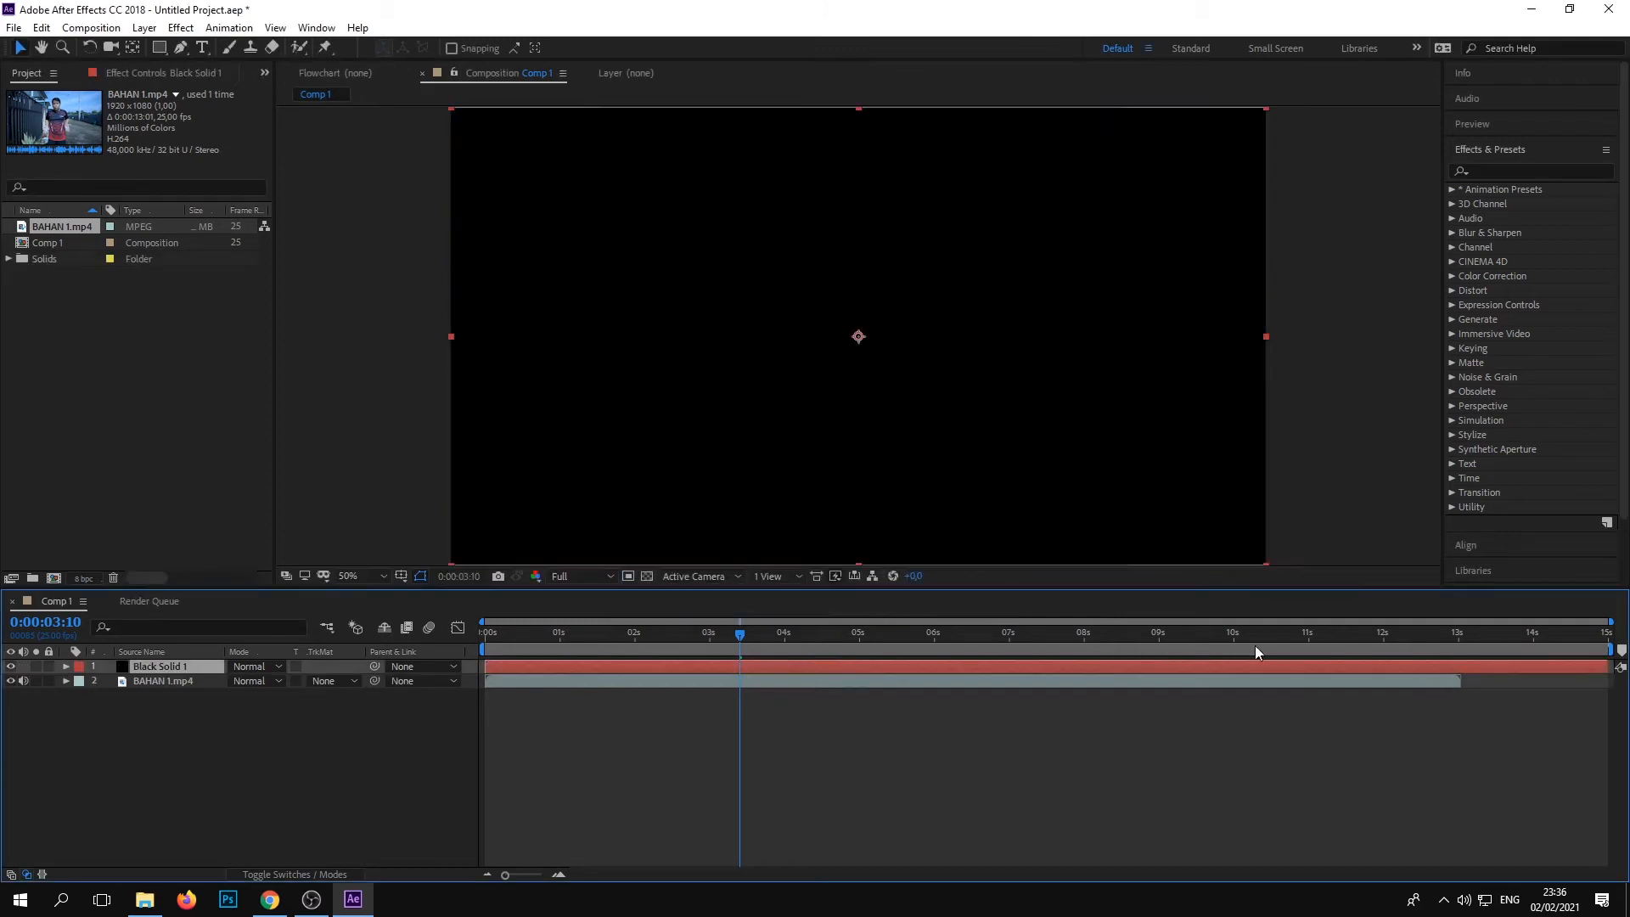
pyautogui.click(207, 752)
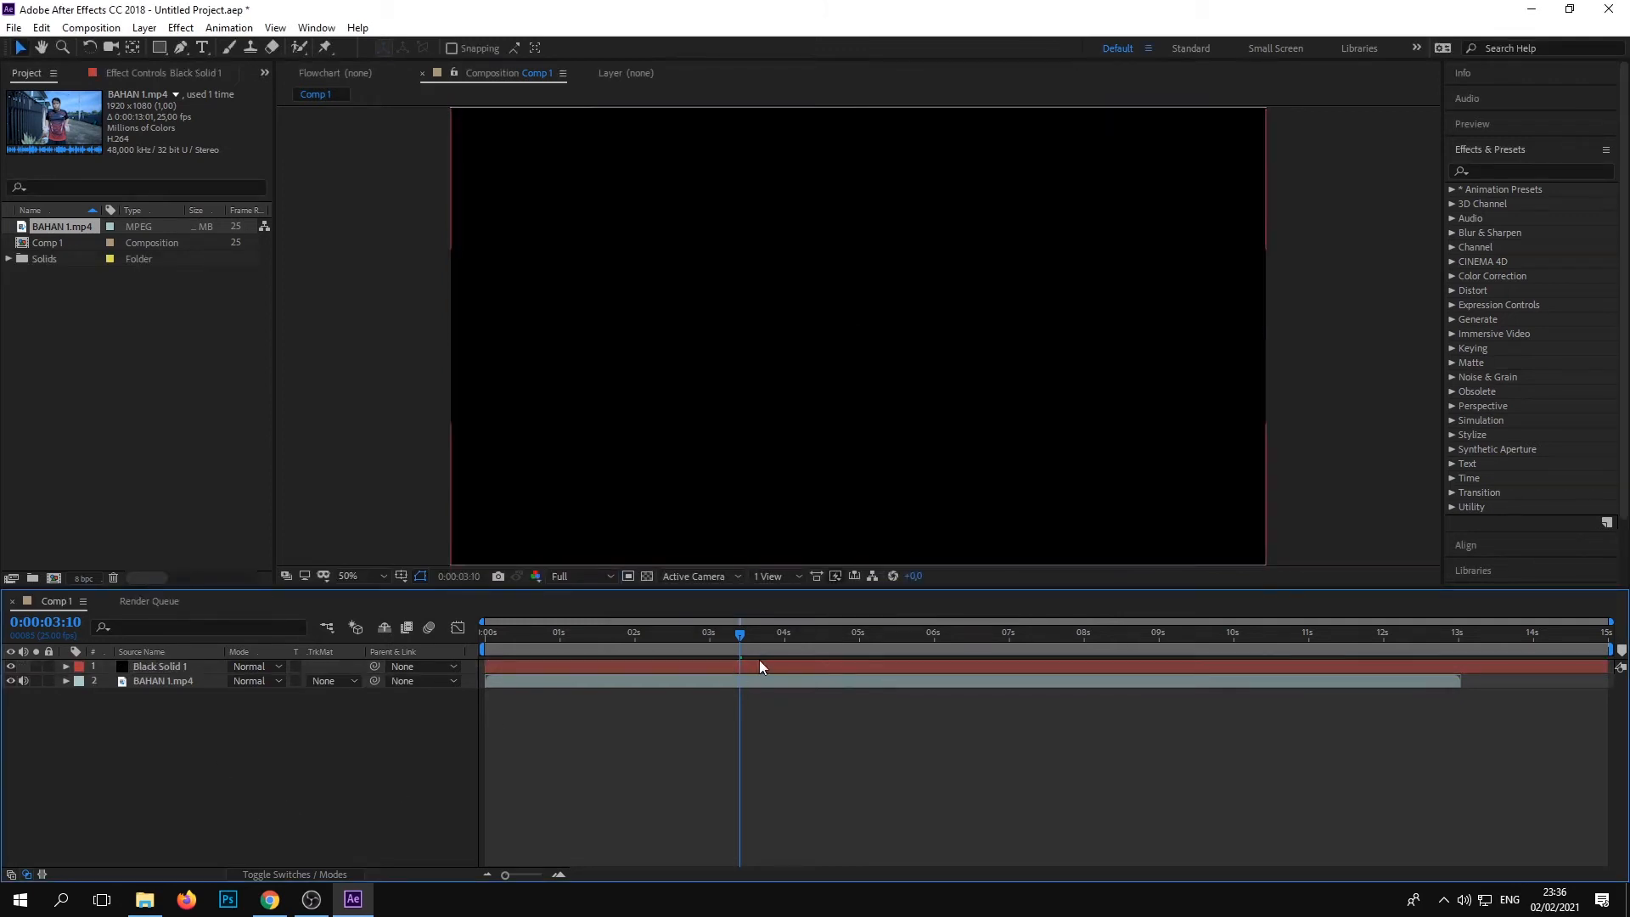
pyautogui.click(761, 668)
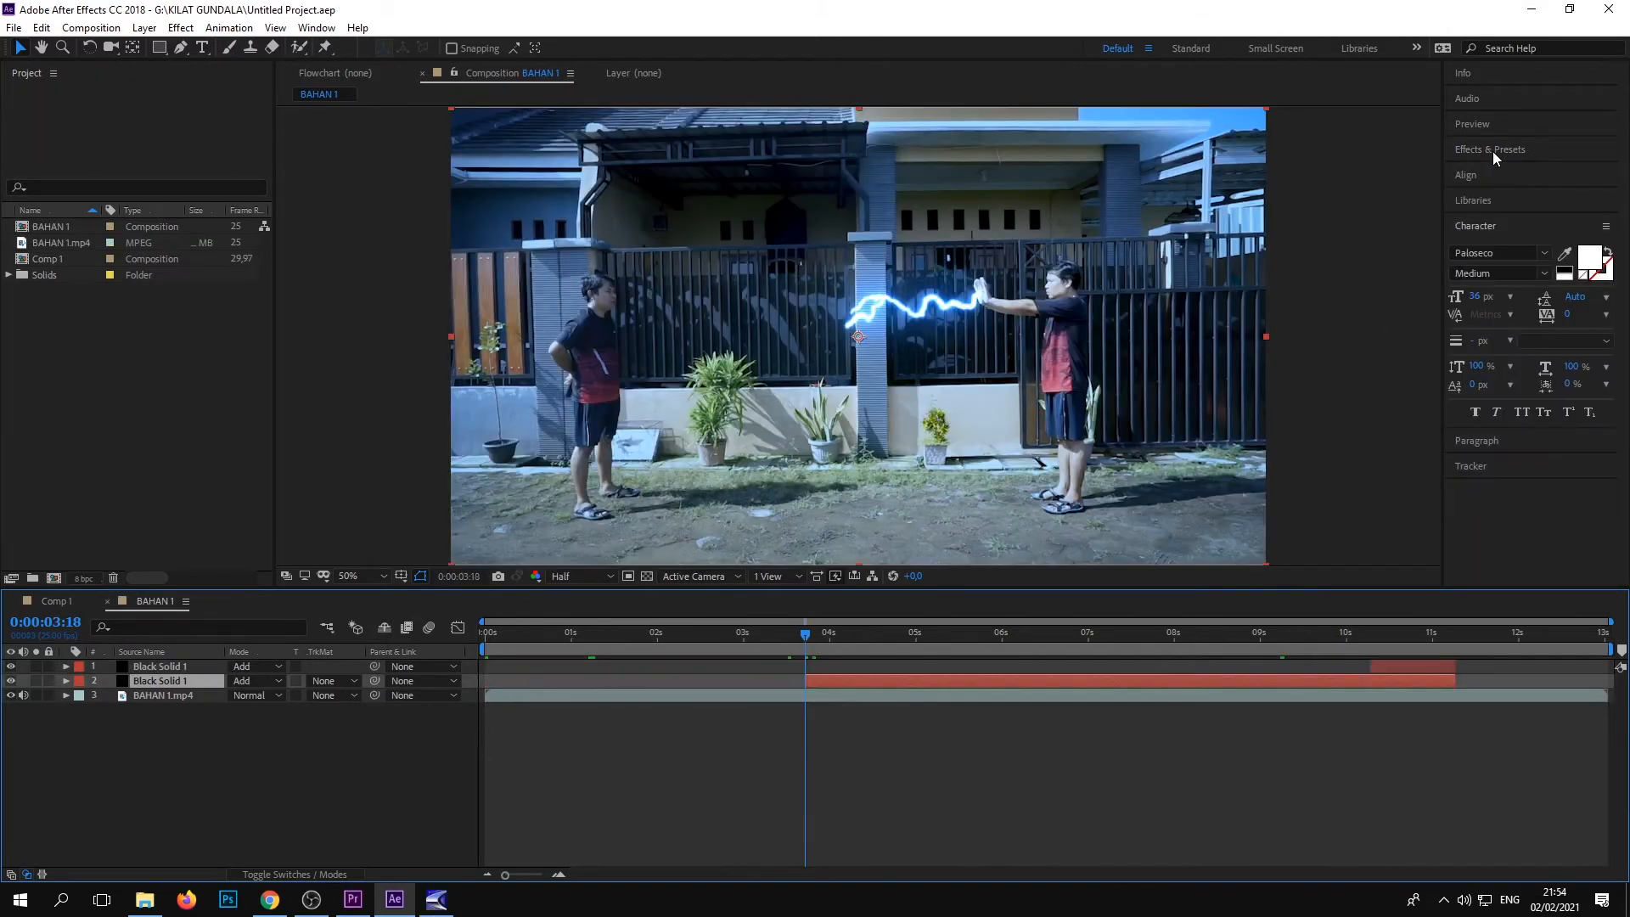
# Search the effects library for "lightning" in the finished BAHAN 1 project
pyautogui.click(1494, 151)
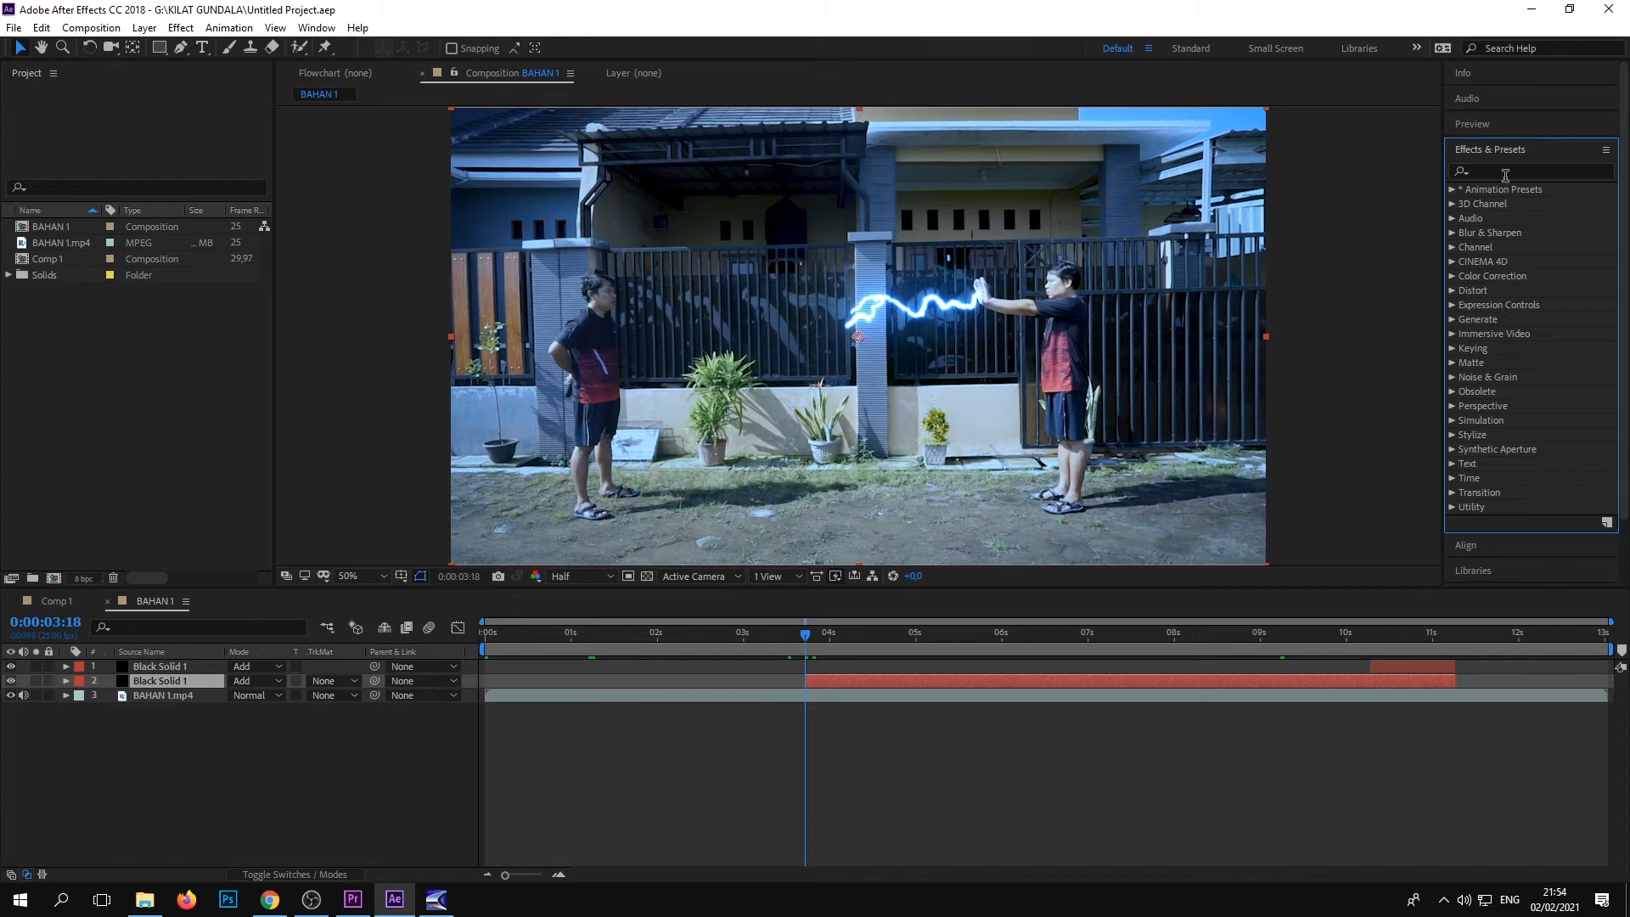
pyautogui.click(1505, 170)
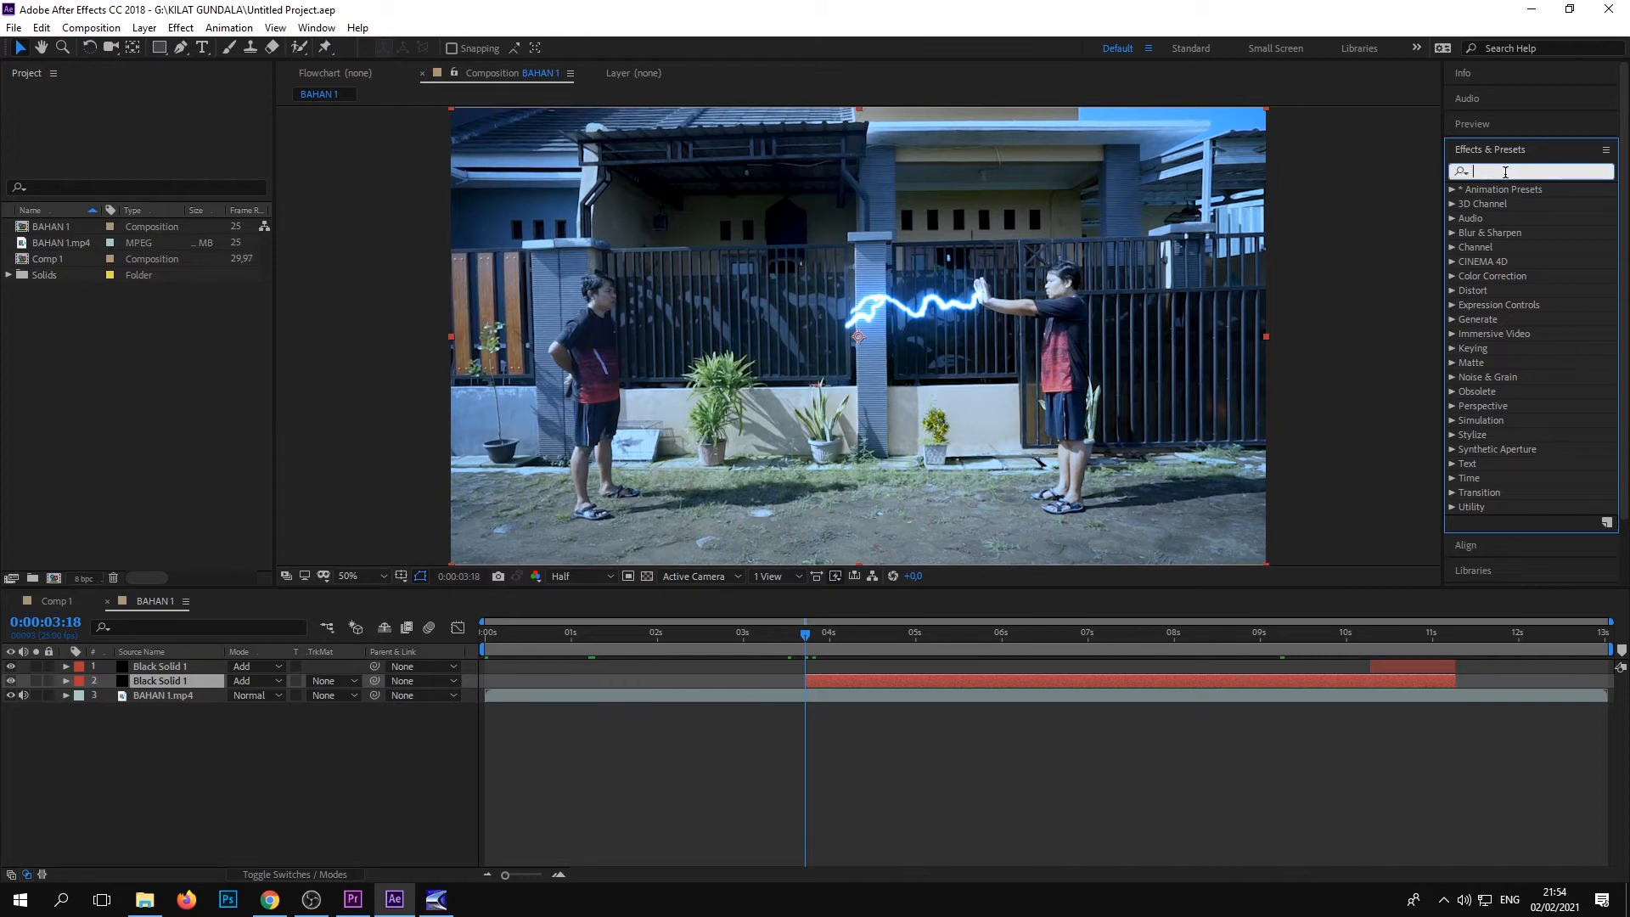
pyautogui.write('lig')
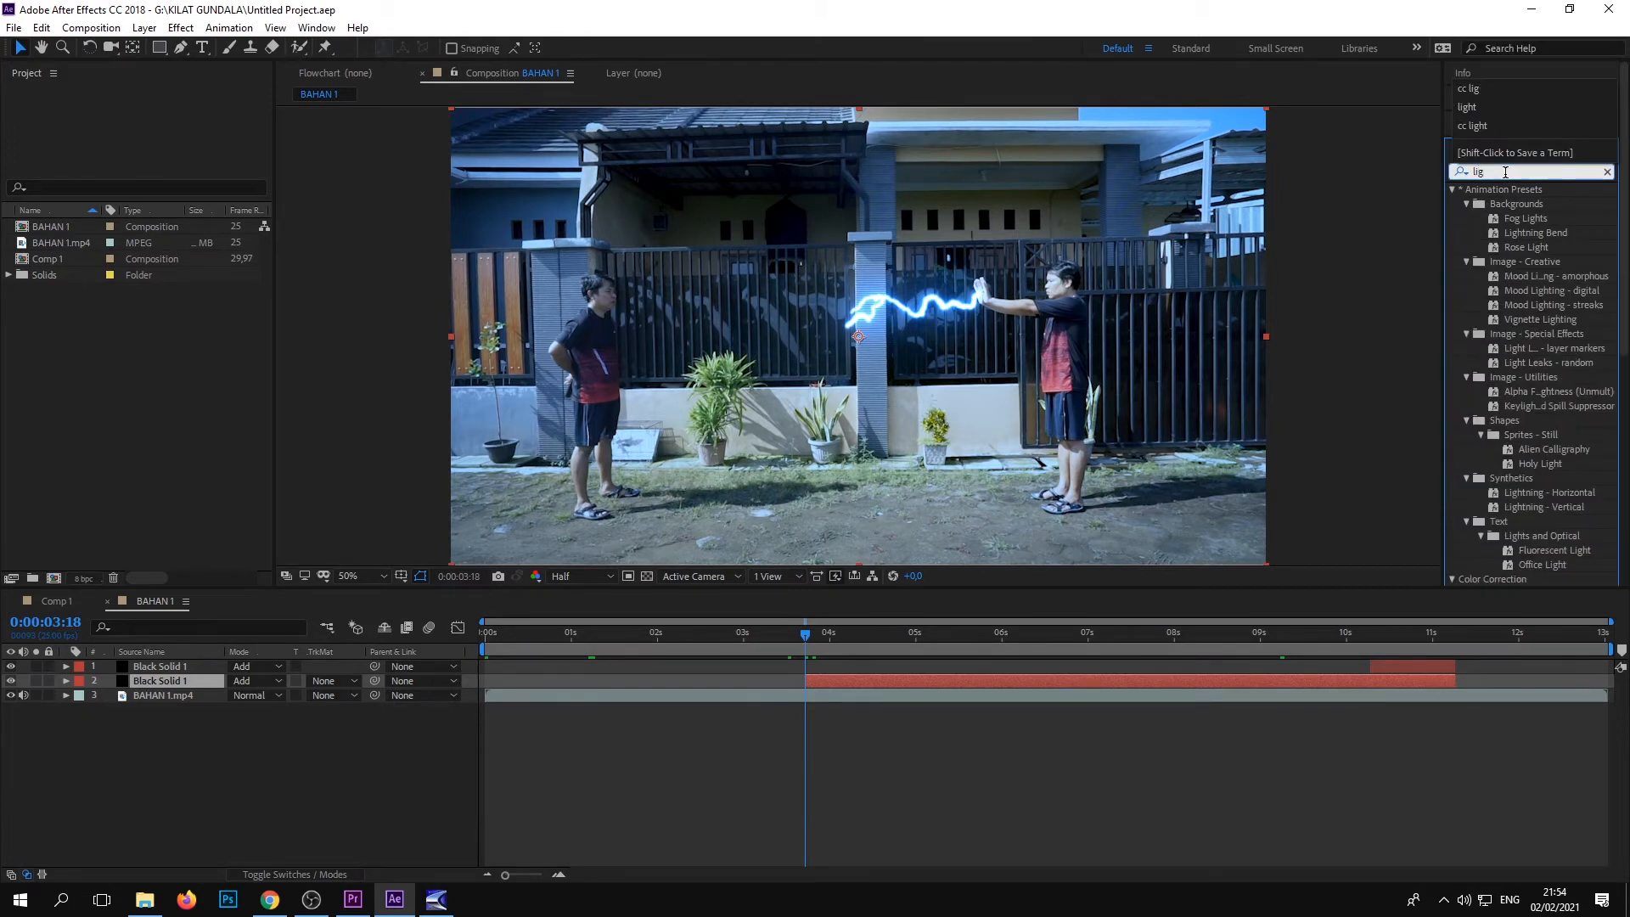
pyautogui.write('htning')
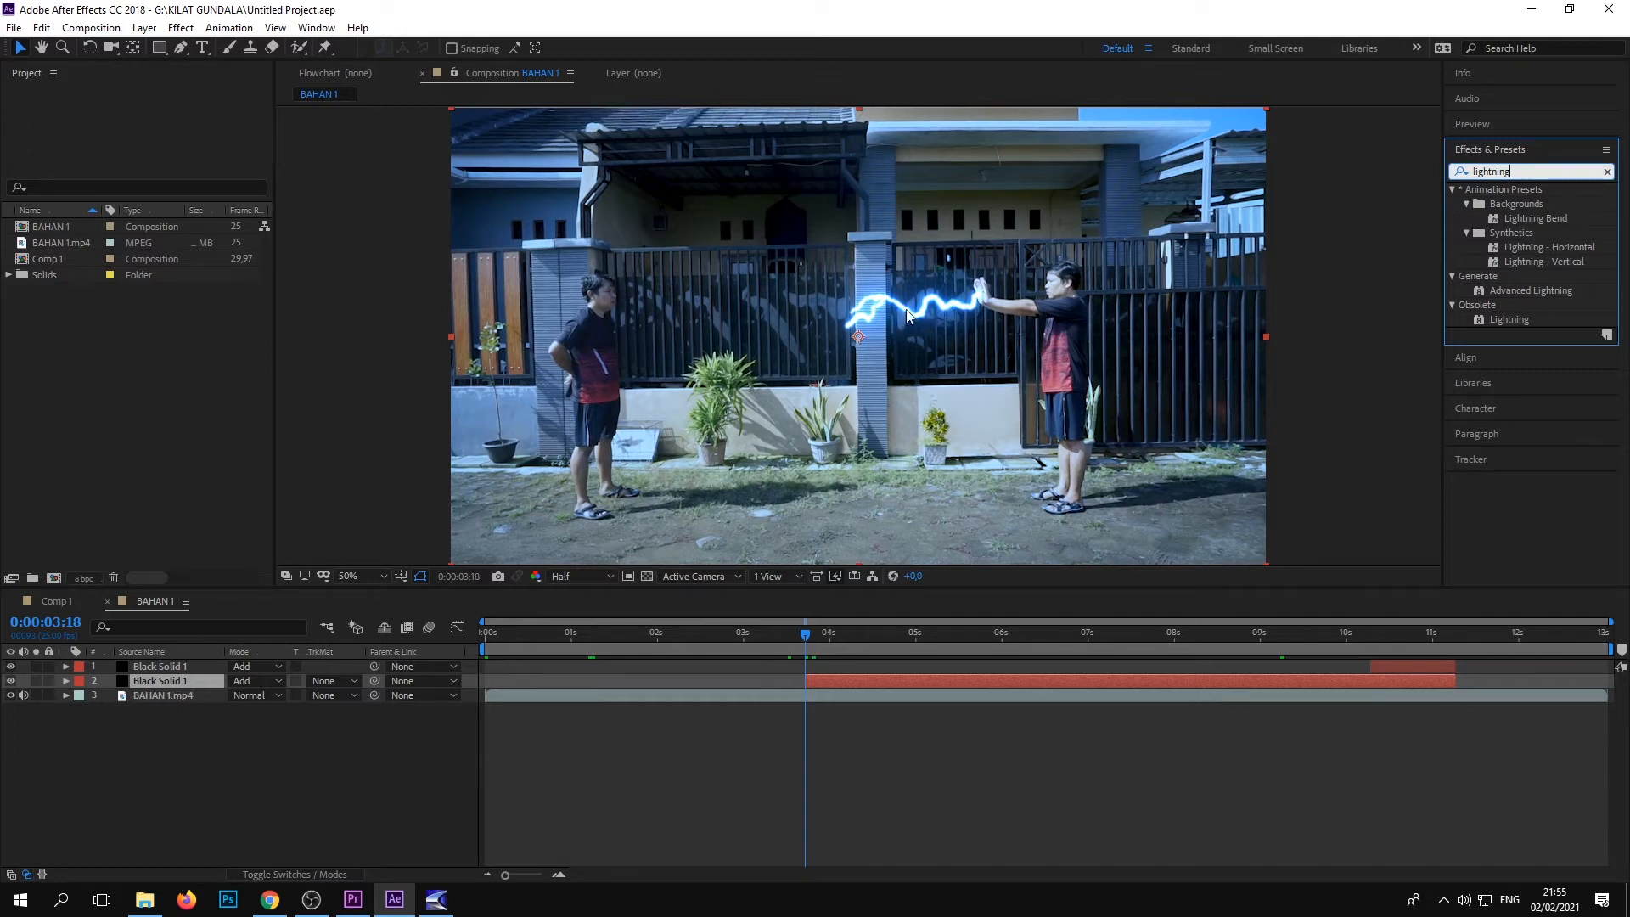
pyautogui.click(259, 783)
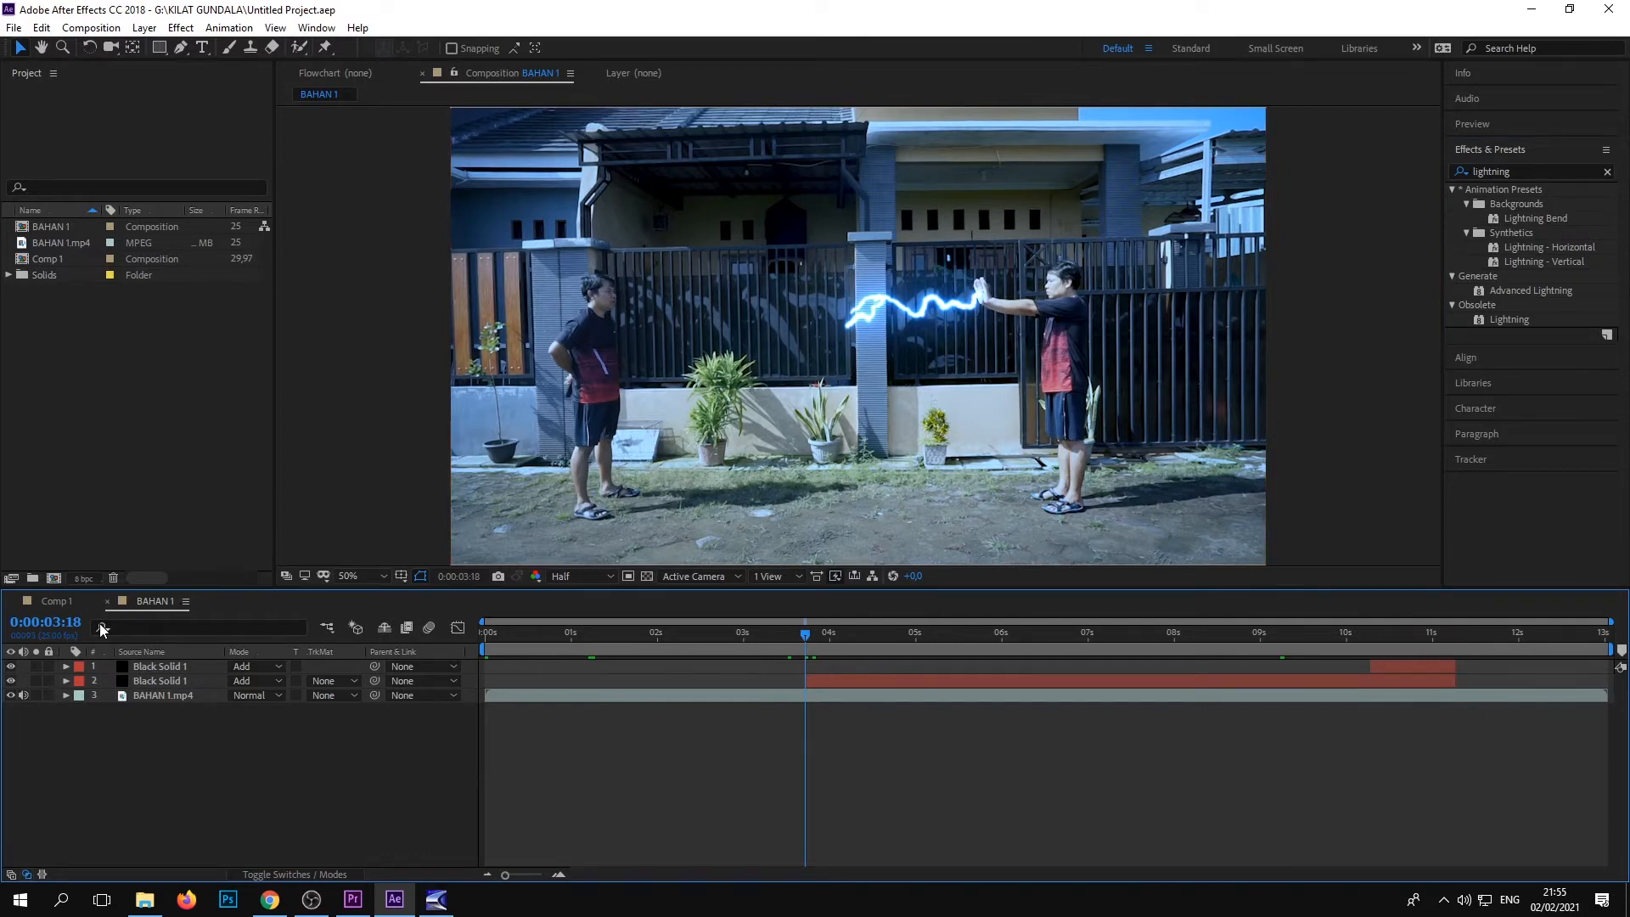
# Add a black 1920 × 1080 px solid to the empty Comp 1 of the finished project
pyautogui.click(49, 603)
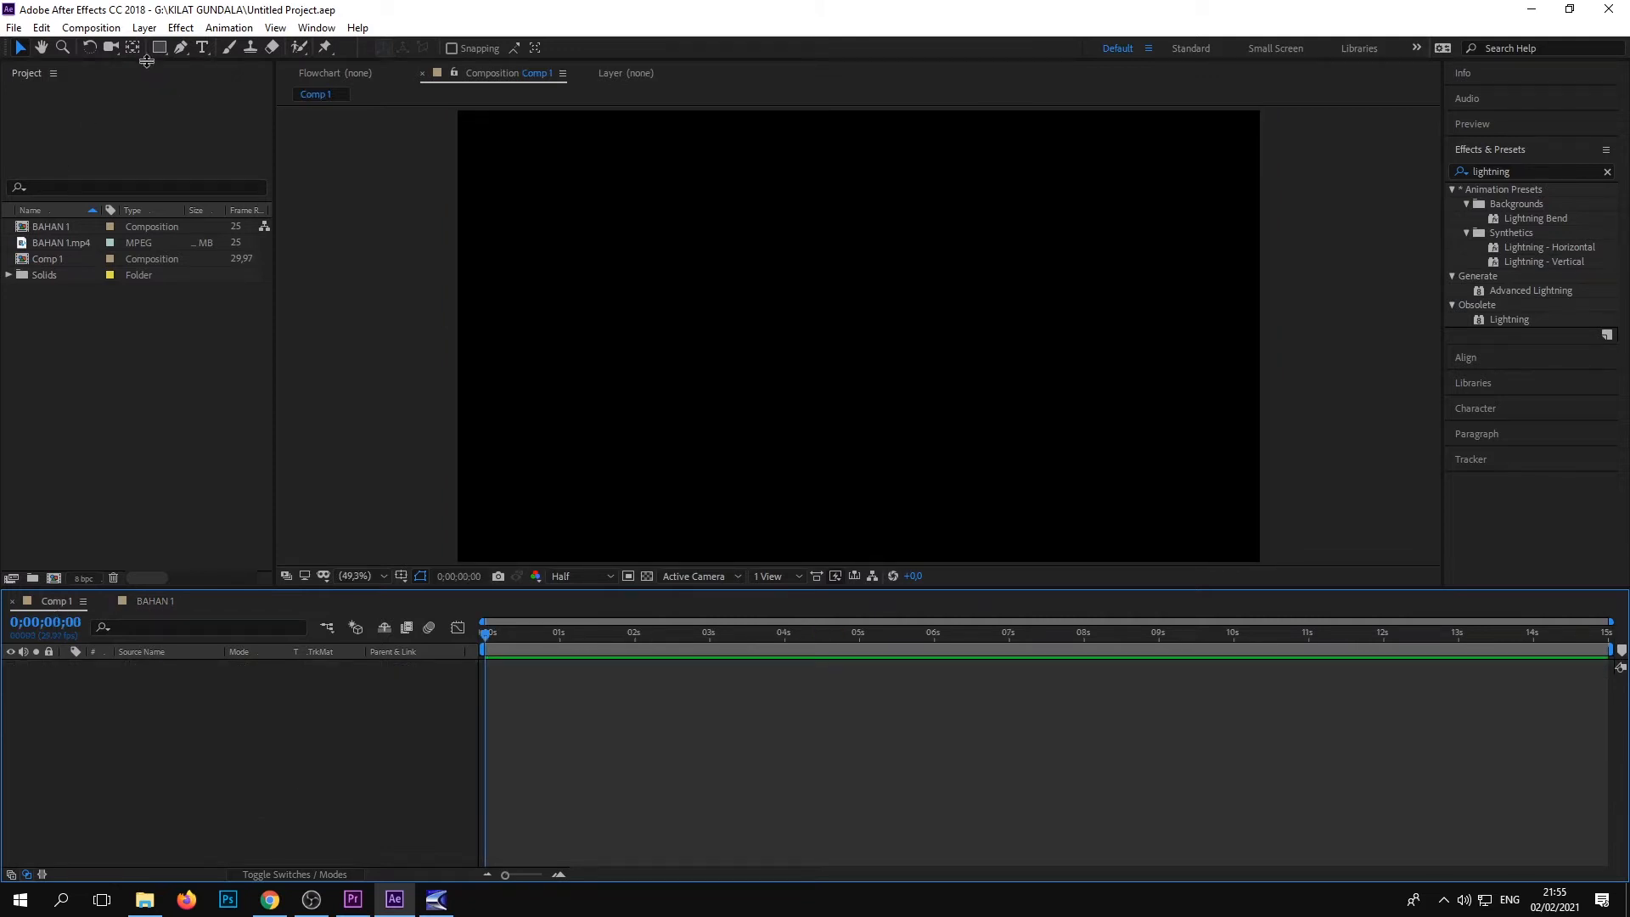
pyautogui.click(146, 34)
pyautogui.moveTo(226, 44)
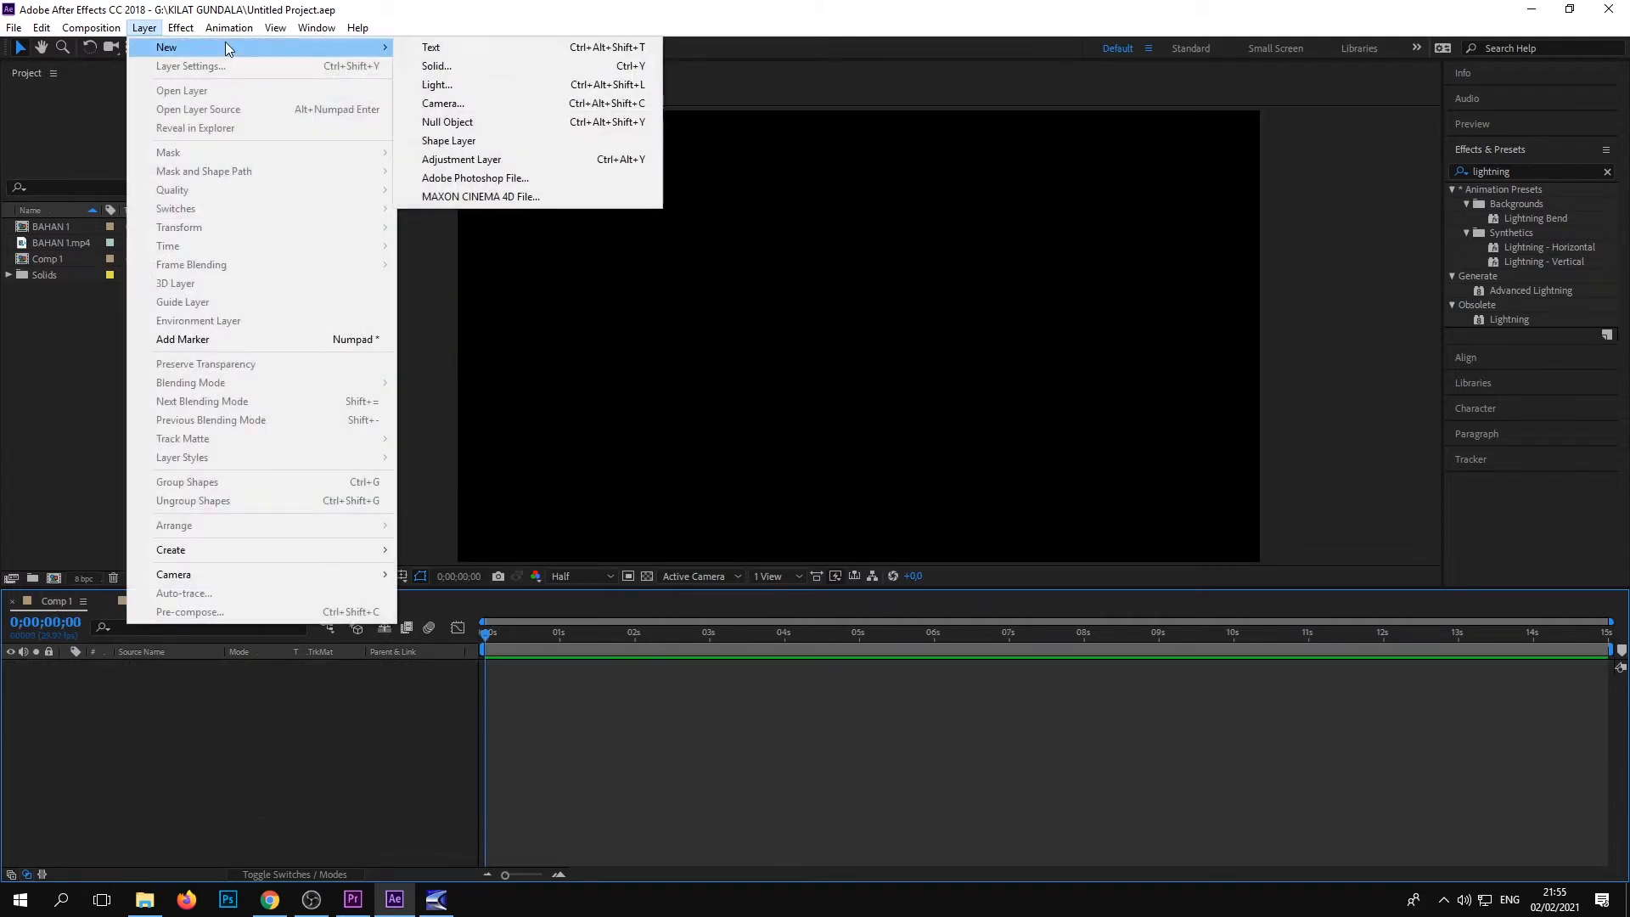
pyautogui.click(511, 67)
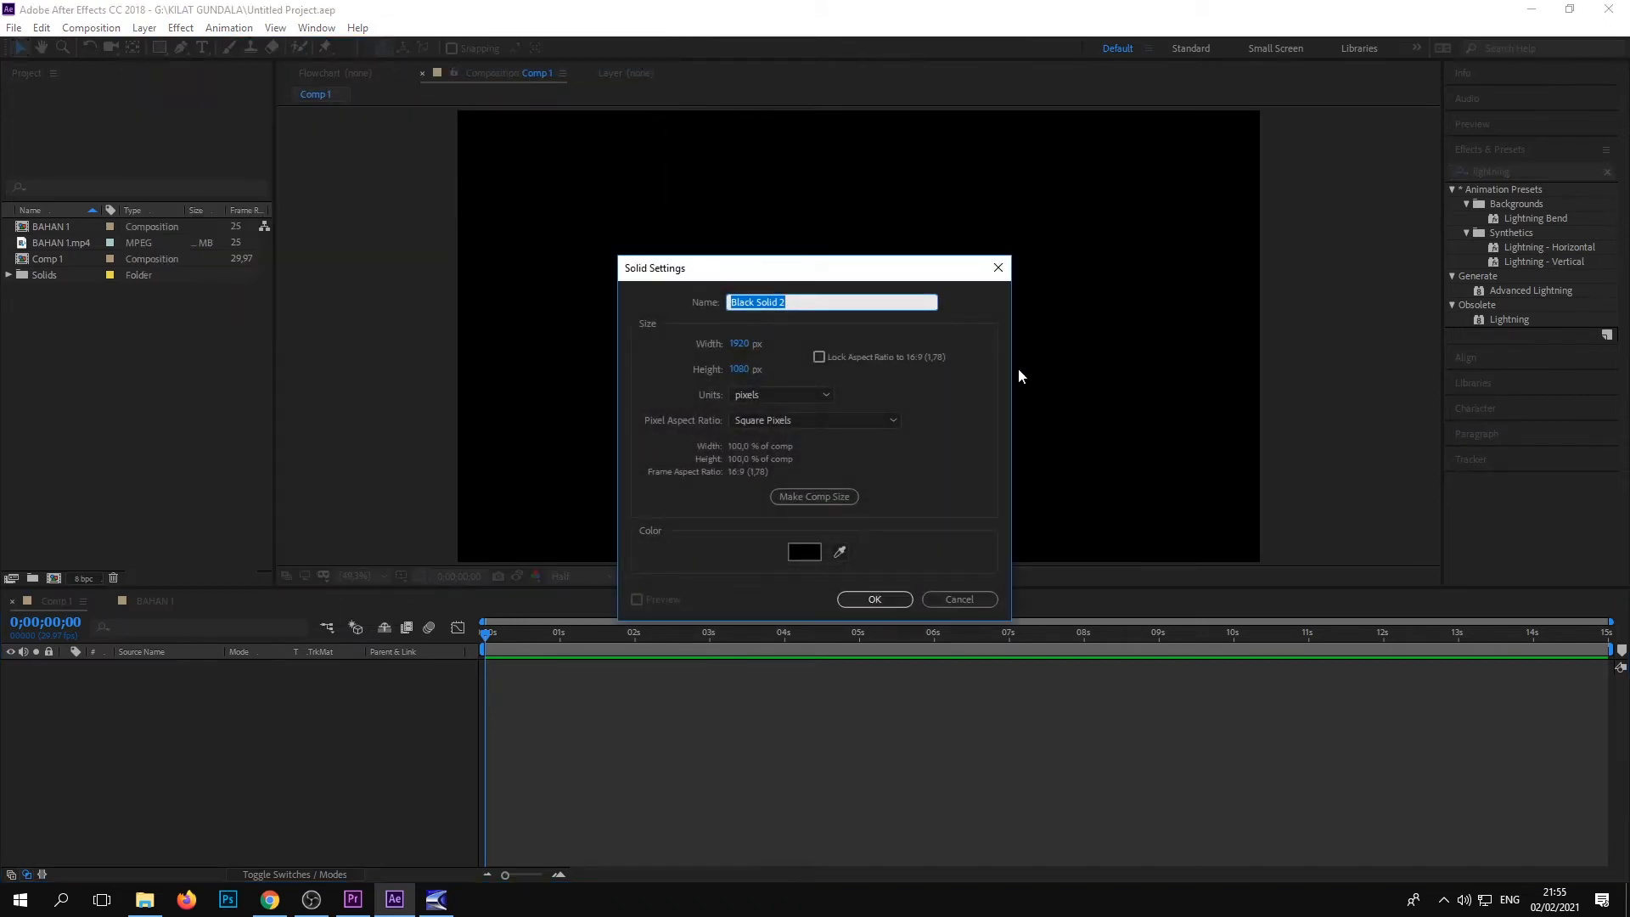
pyautogui.click(884, 600)
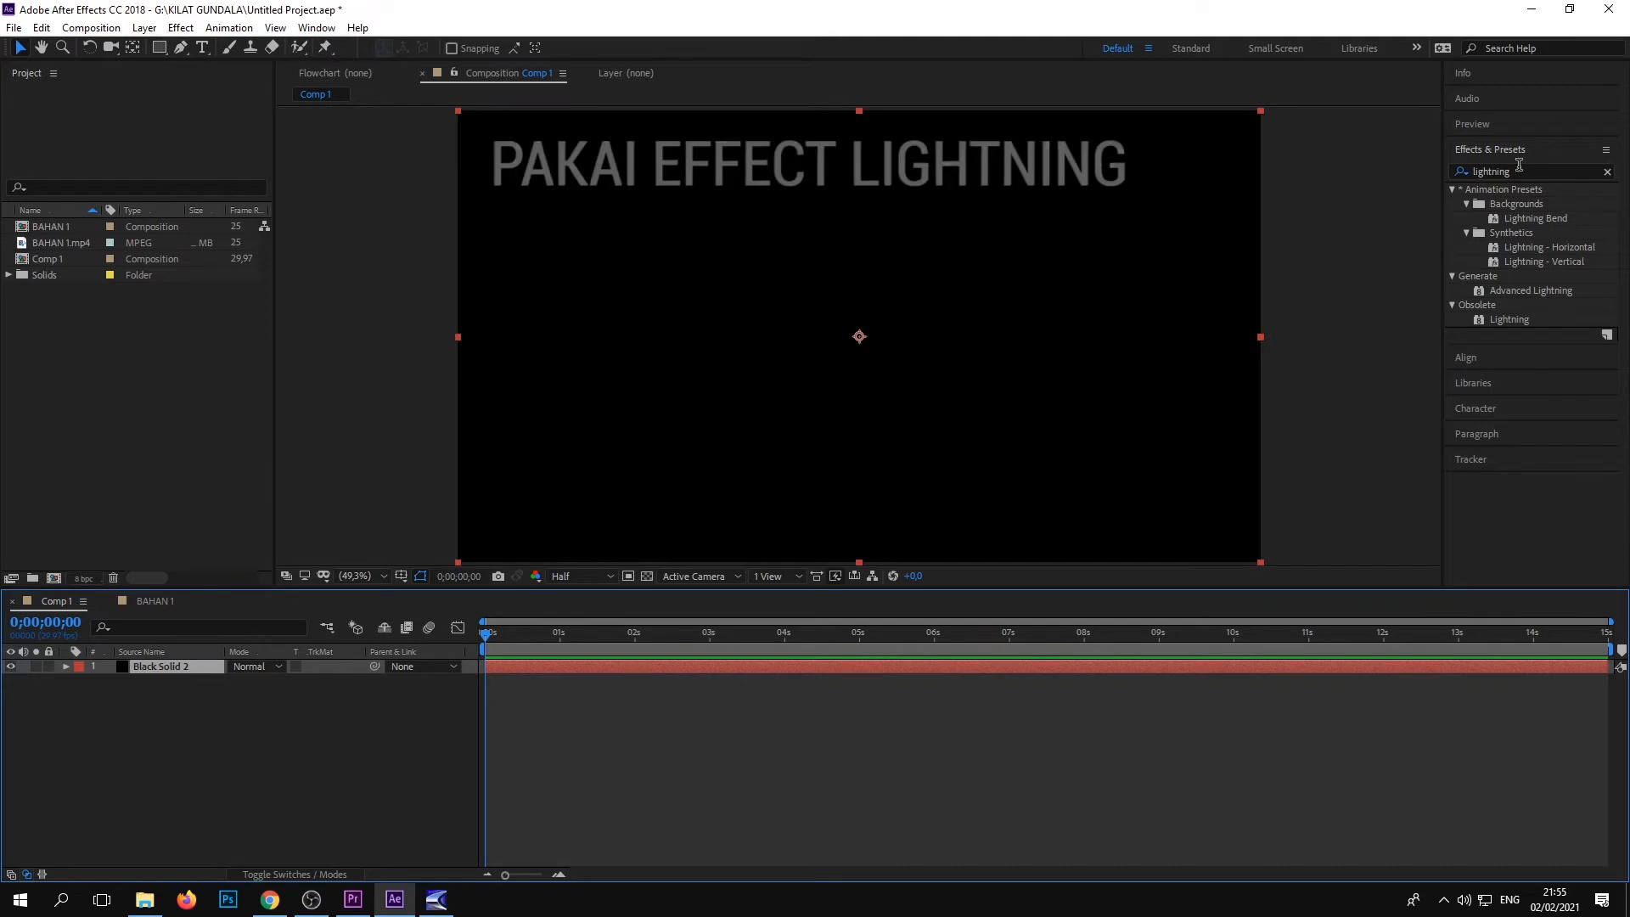
# Apply the Lightning effect to the black solid and set the layer's blending mode to Add
pyautogui.moveTo(1523, 319); pyautogui.dragTo(949, 309)
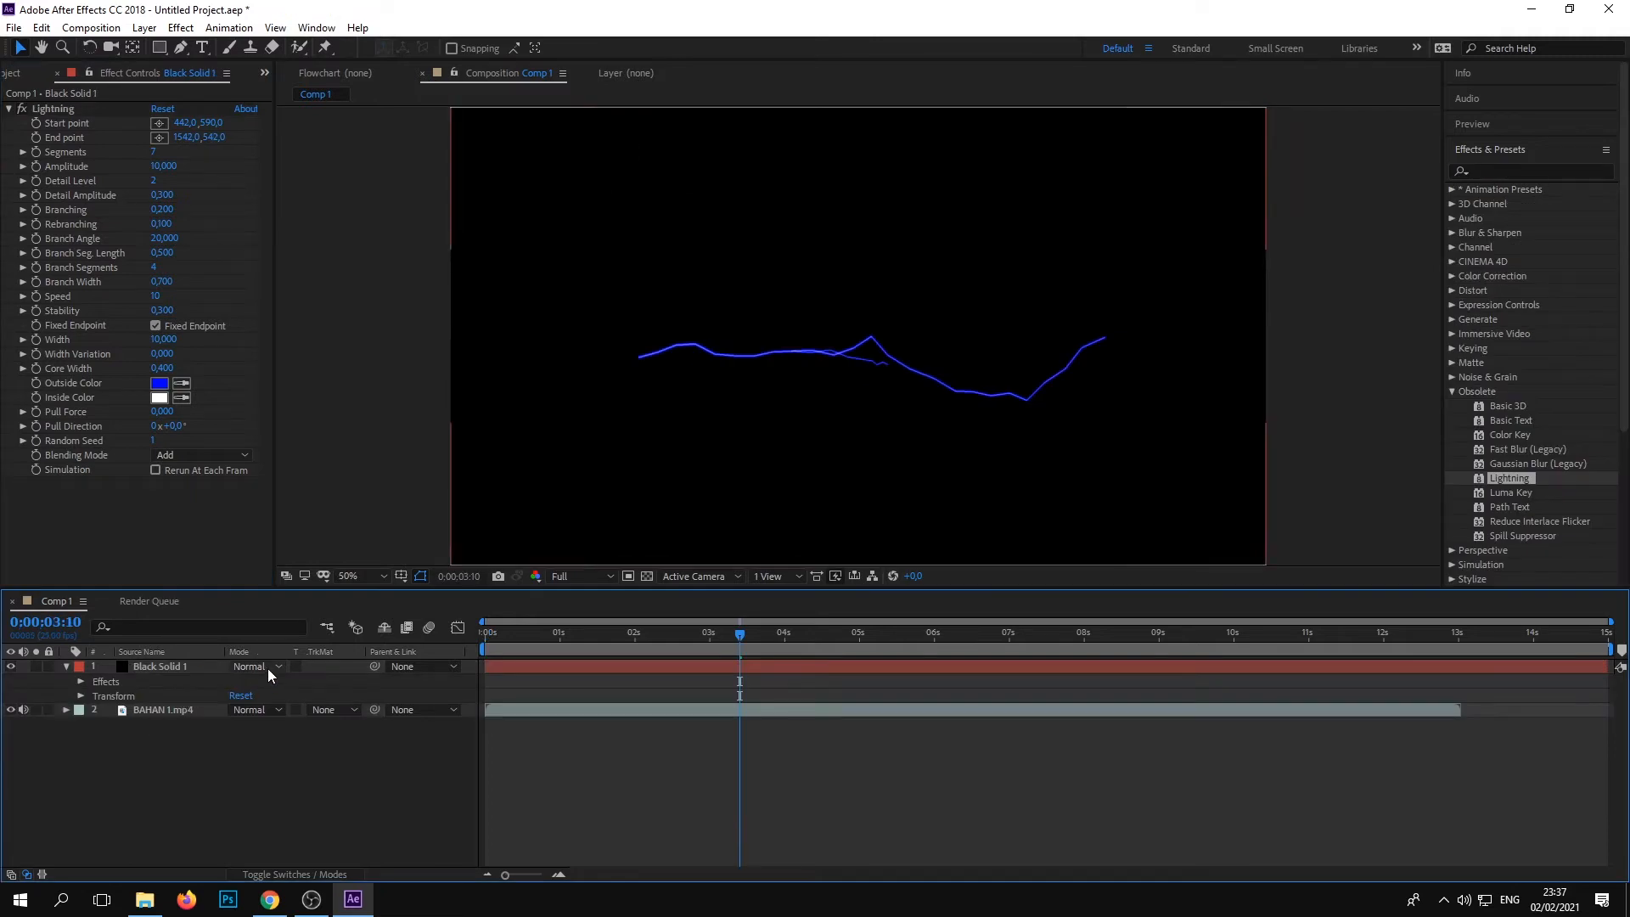
pyautogui.click(274, 666)
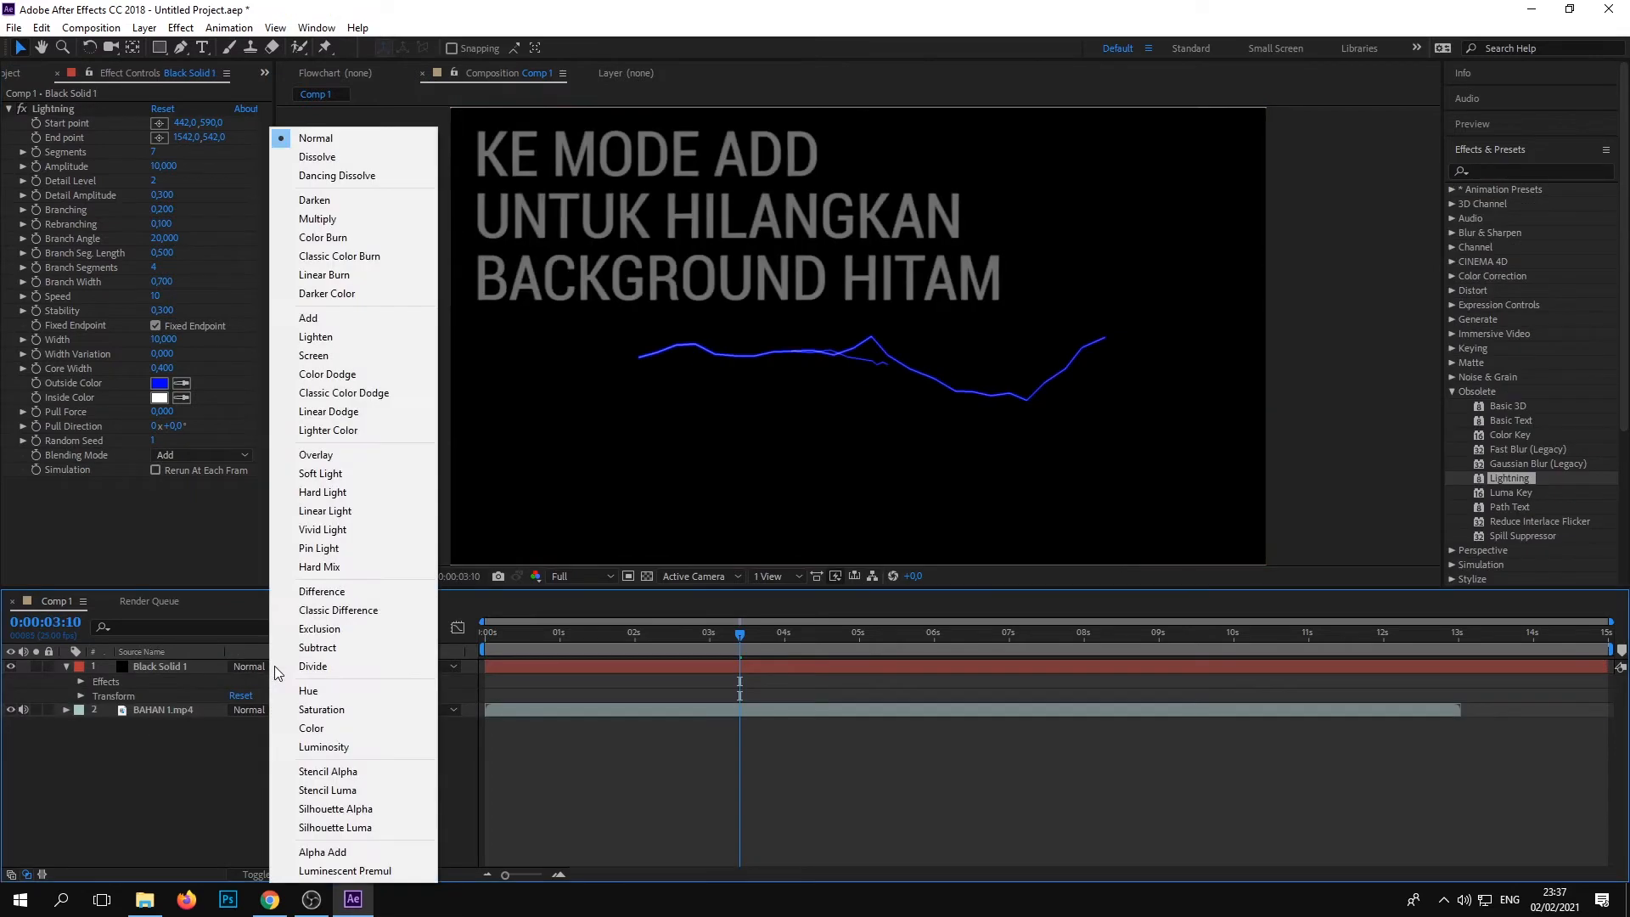
pyautogui.click(365, 323)
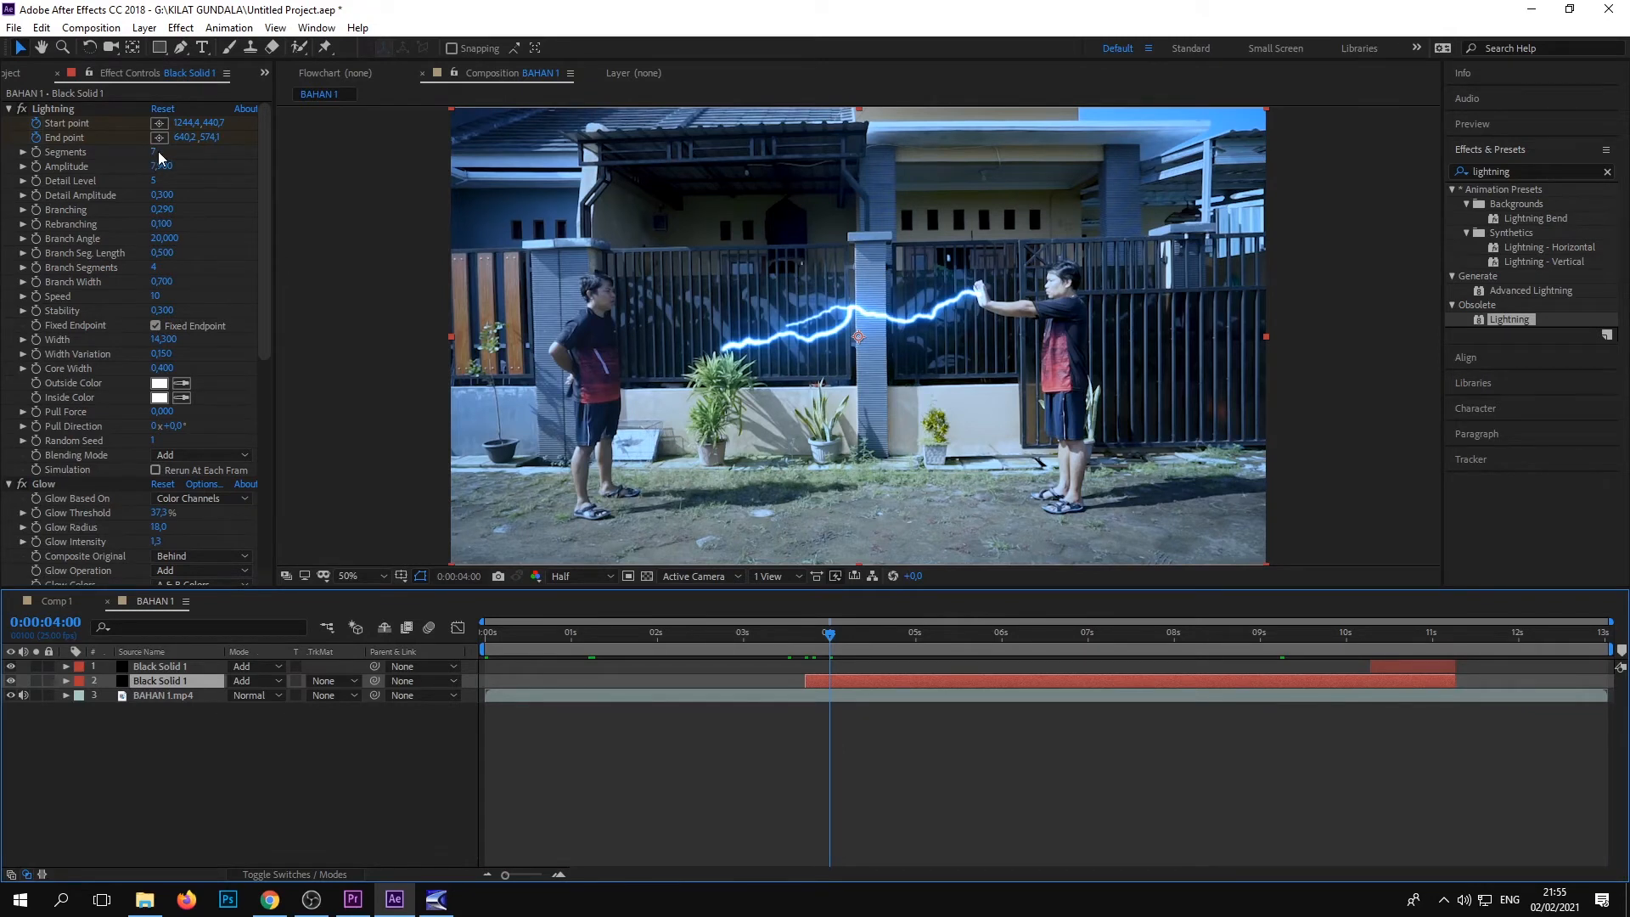
# Adjust the Lightning to amplitude 10.1, detail level 7, detail amplitude 0.37, branching 0.29, rebranching 0.08 and 2 branch segments, with a white outside color
pyautogui.moveTo(158, 151); pyautogui.dragTo(157, 151)
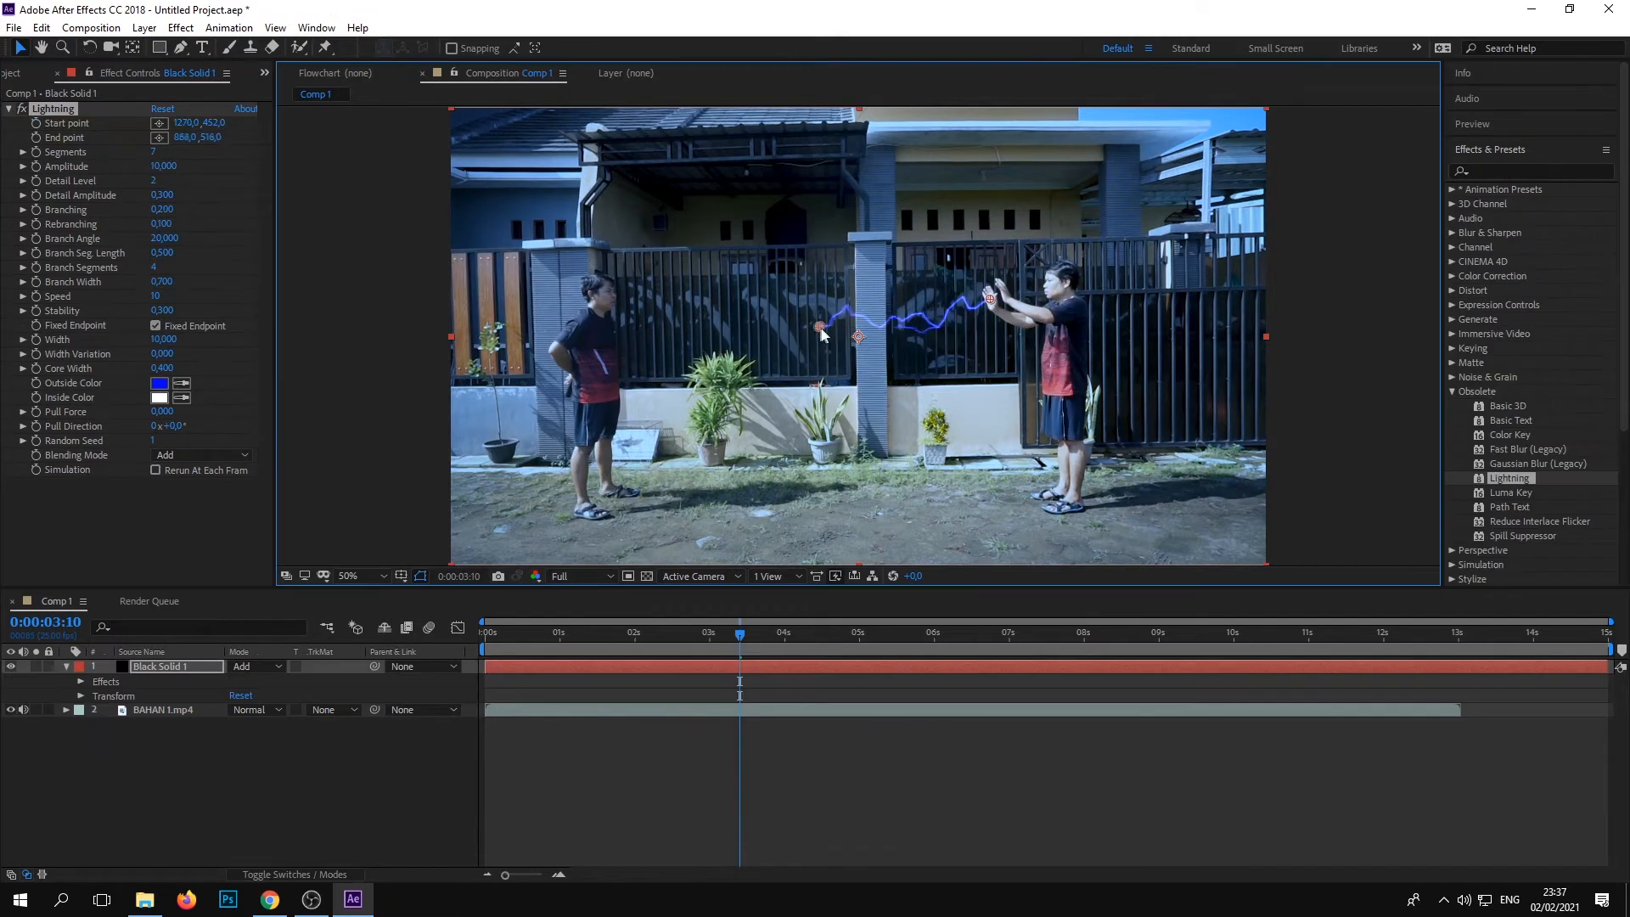
pyautogui.moveTo(155, 152); pyautogui.dragTo(150, 269)
pyautogui.click(159, 384)
pyautogui.click(617, 341)
pyautogui.click(984, 346)
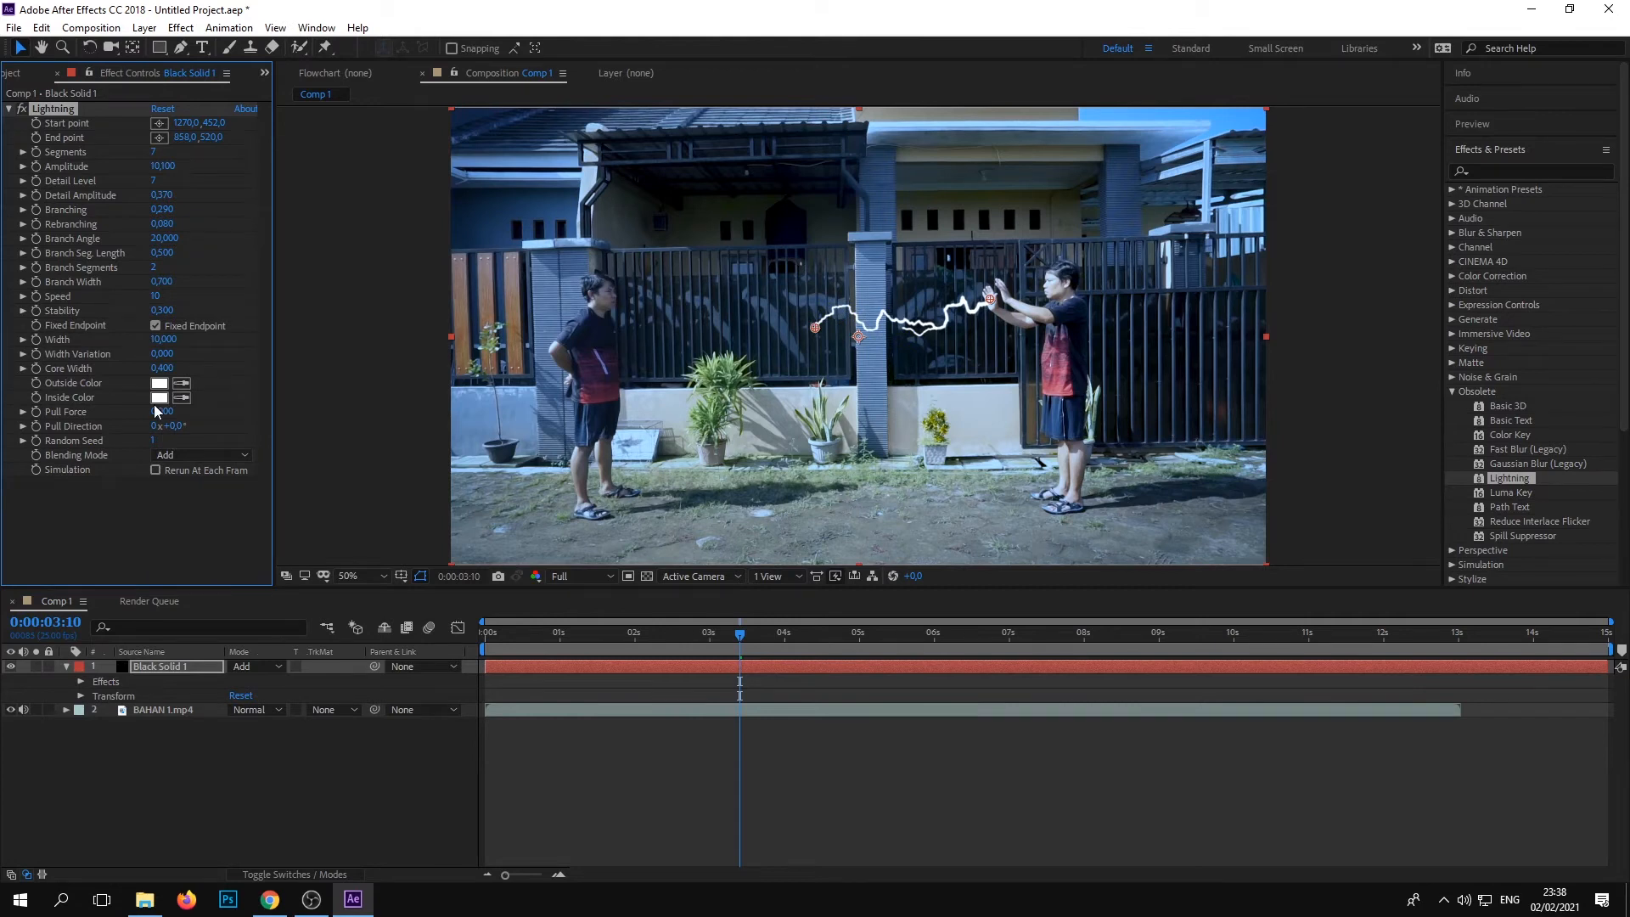
pyautogui.click(816, 330)
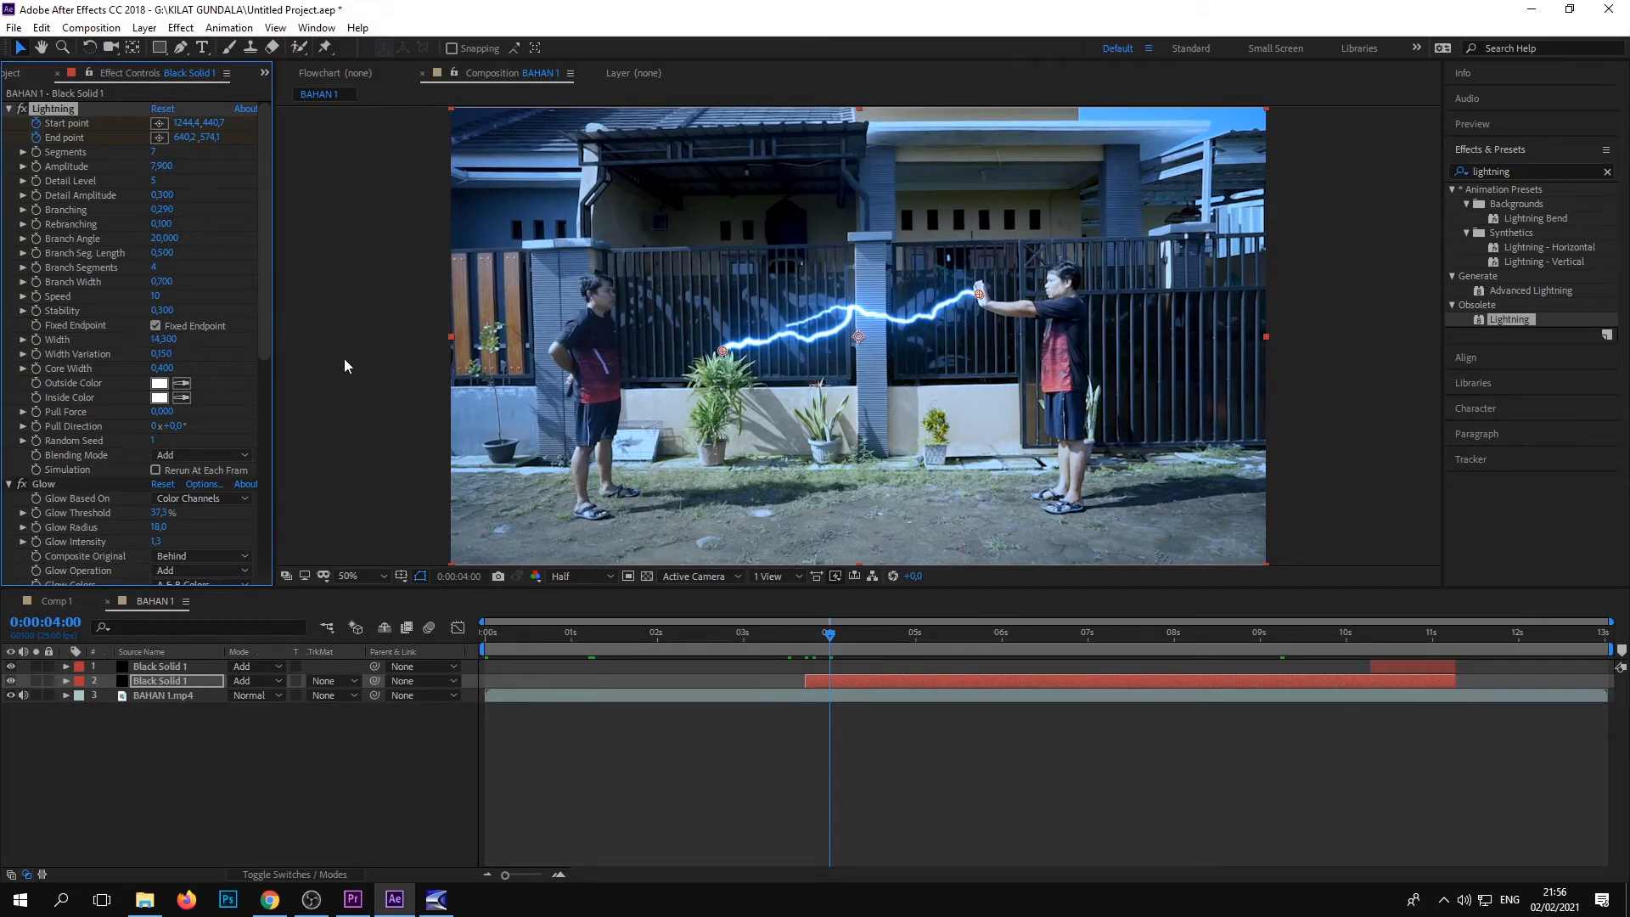
# Find the Glow effect and apply it to the Black Solid 1 lightning layer in Comp 1
pyautogui.click(1607, 172)
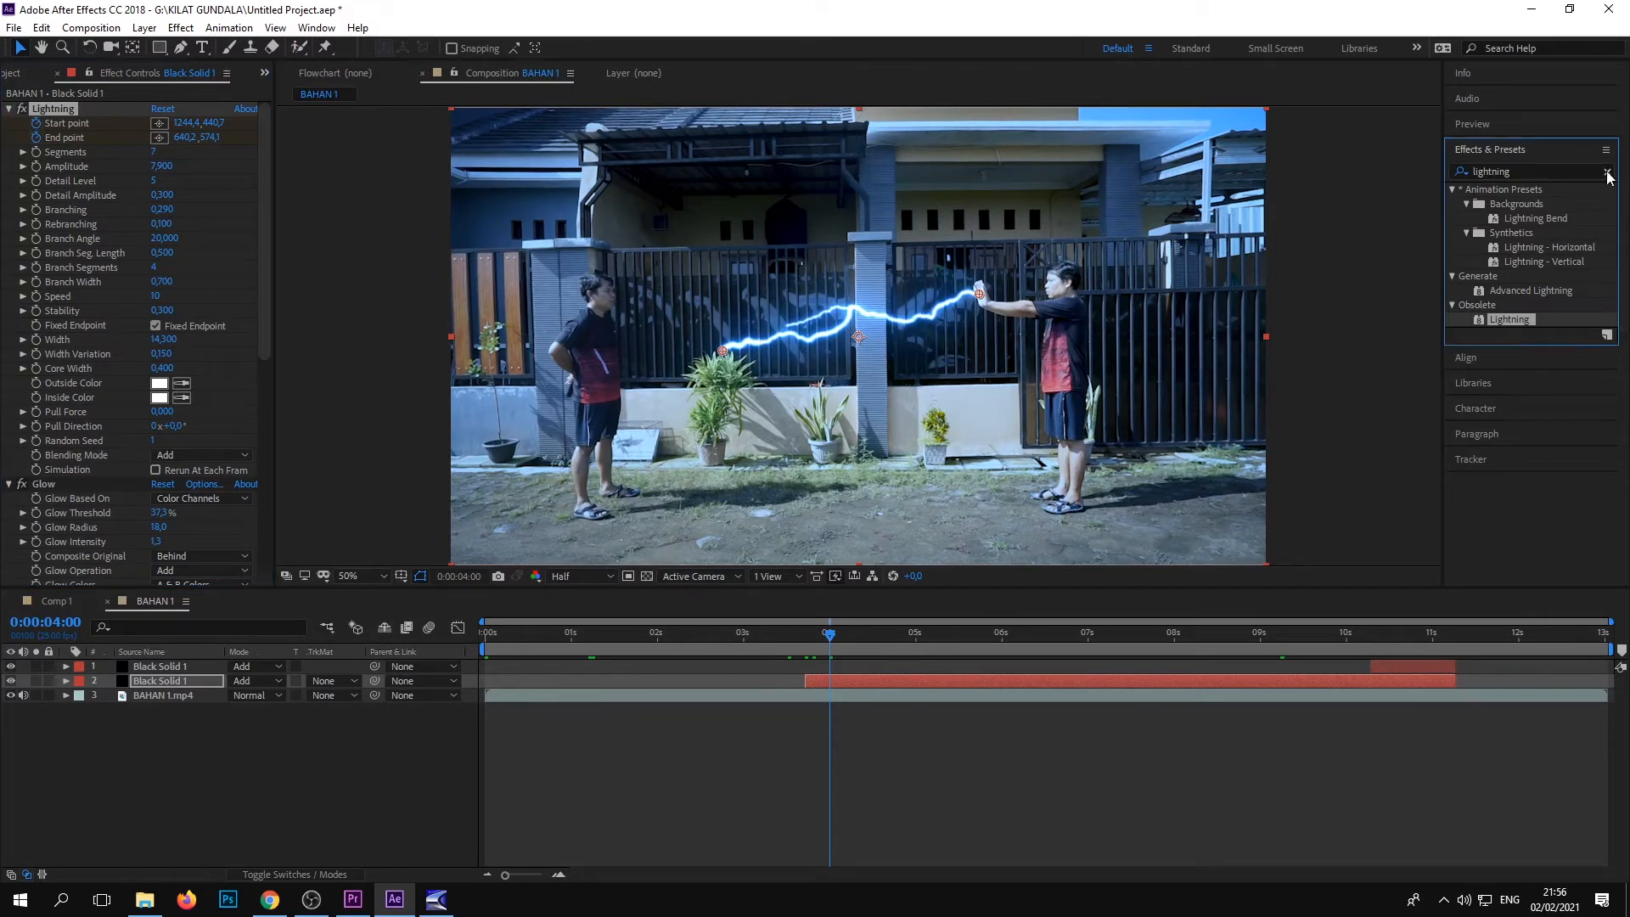
pyautogui.click(1513, 171)
pyautogui.write('lightning')
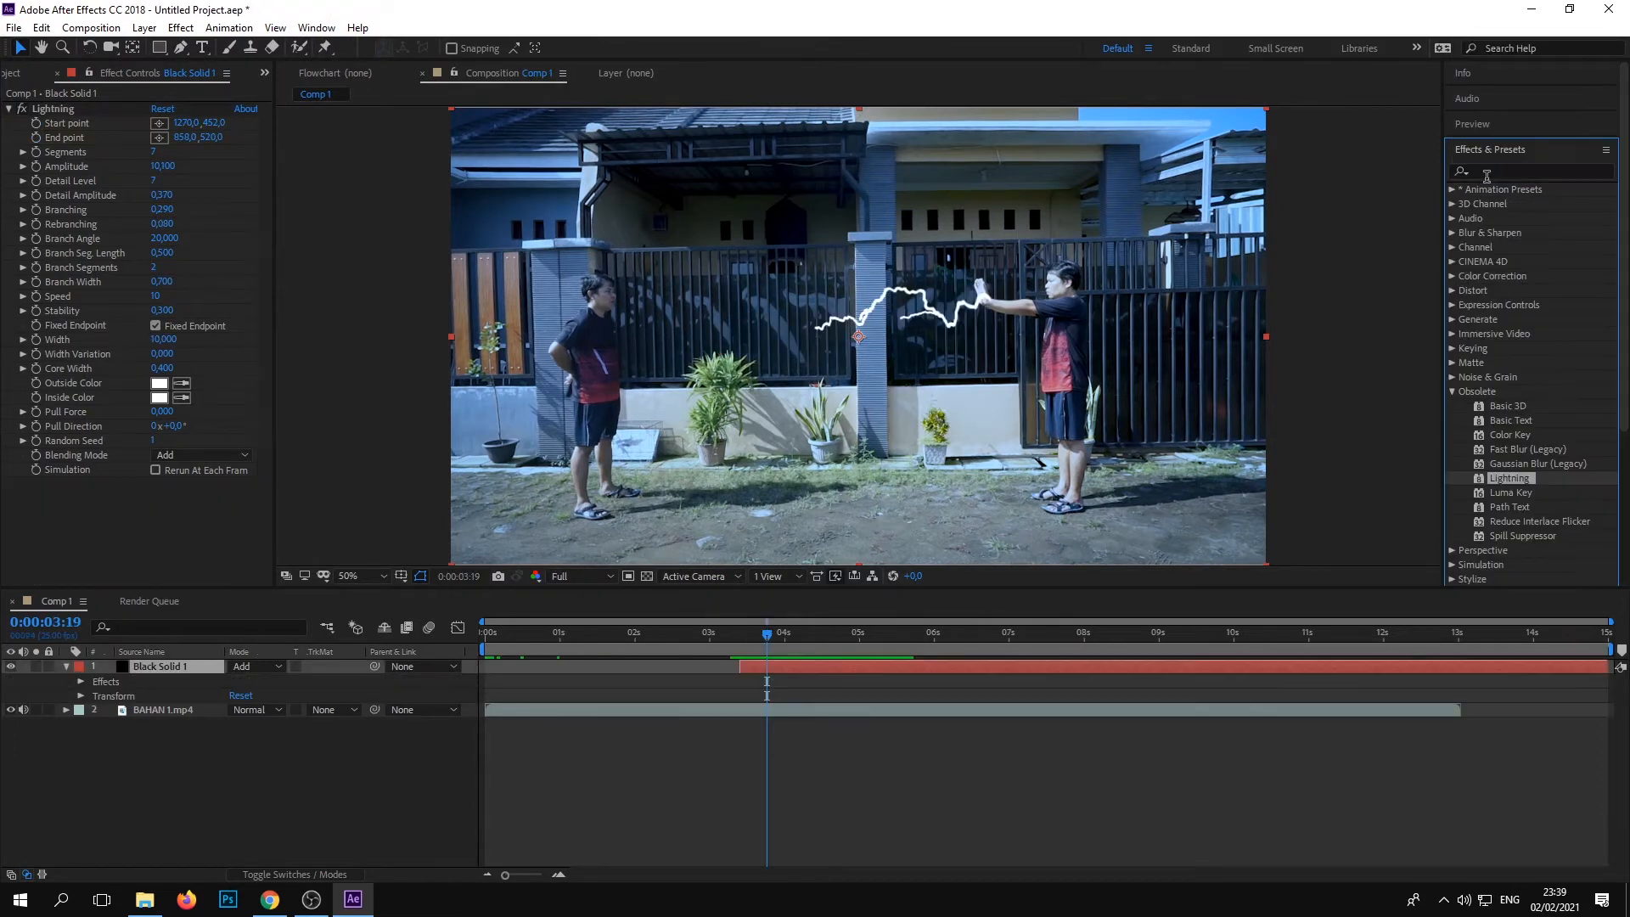
pyautogui.write('glow')
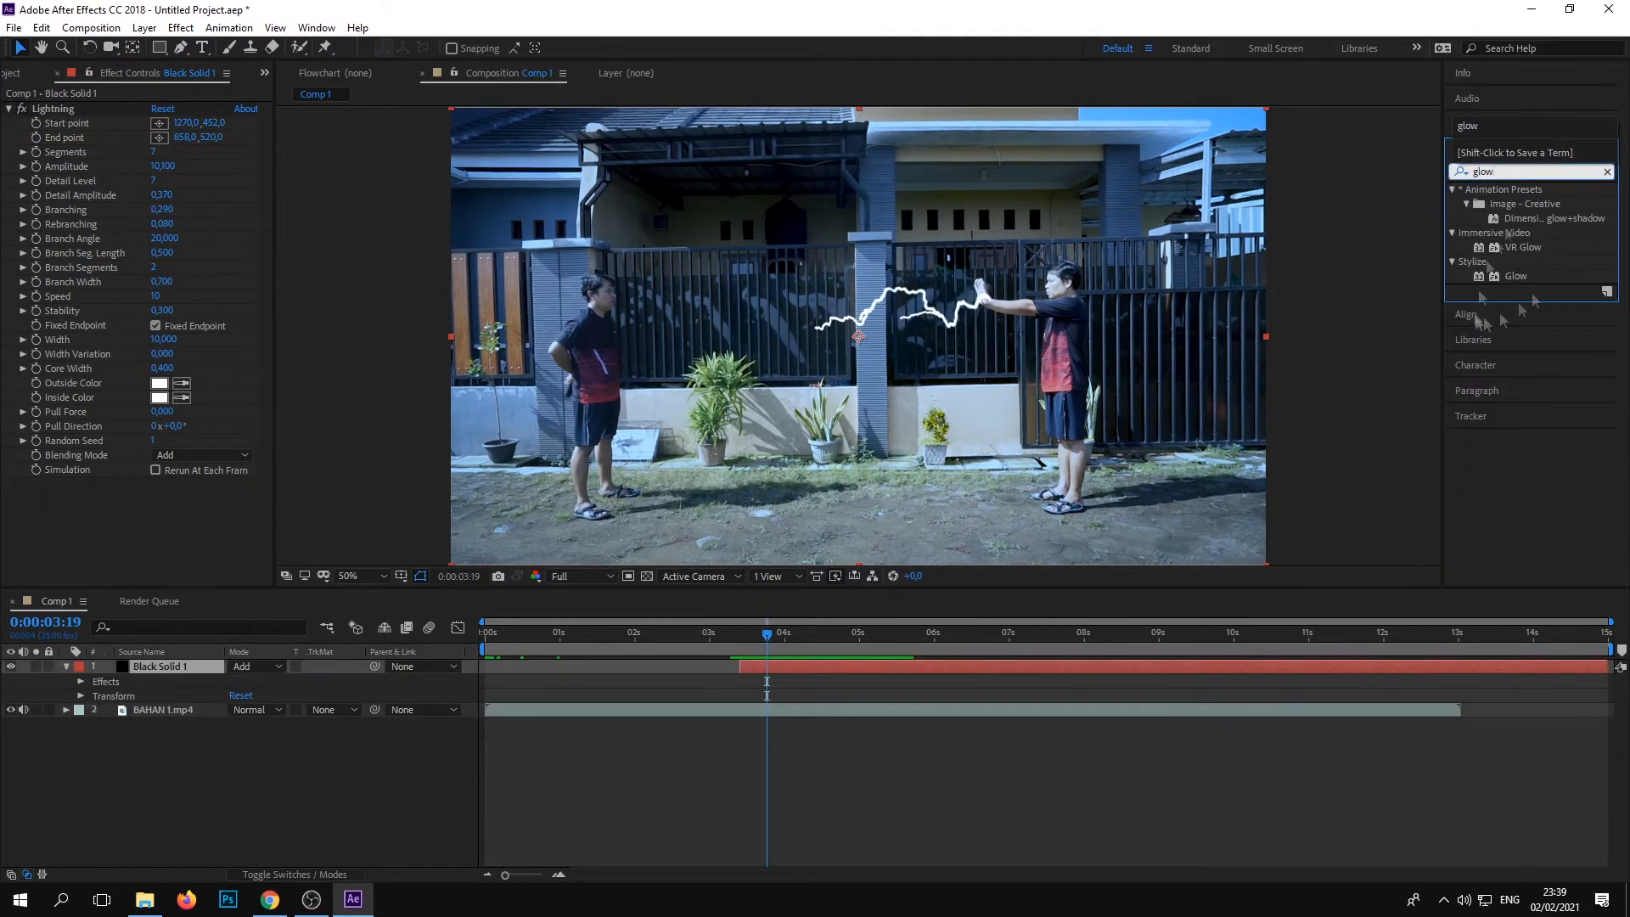
pyautogui.moveTo(1514, 275); pyautogui.dragTo(936, 306)
# Set the Glow to A & B Colors with light blue 10C0F2 as Color A, light blue Color B, radius 23 and intensity 1.3
pyautogui.click(199, 442)
pyautogui.click(182, 477)
pyautogui.click(159, 548)
pyautogui.click(849, 443)
pyautogui.click(825, 370)
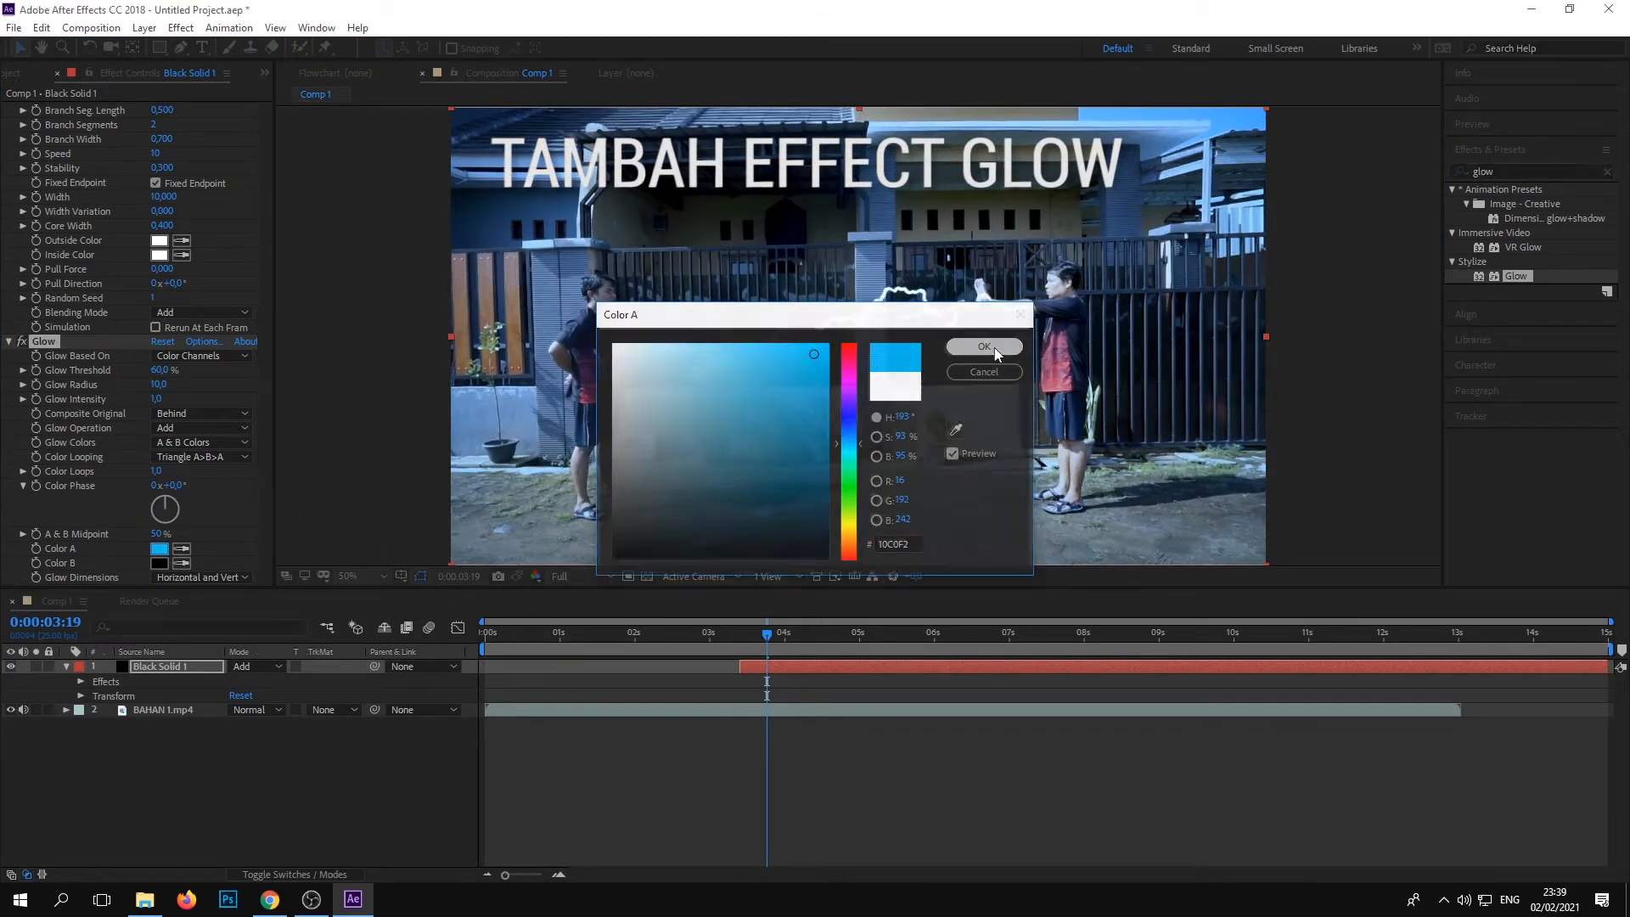
pyautogui.click(984, 347)
pyautogui.moveTo(159, 386); pyautogui.dragTo(182, 402)
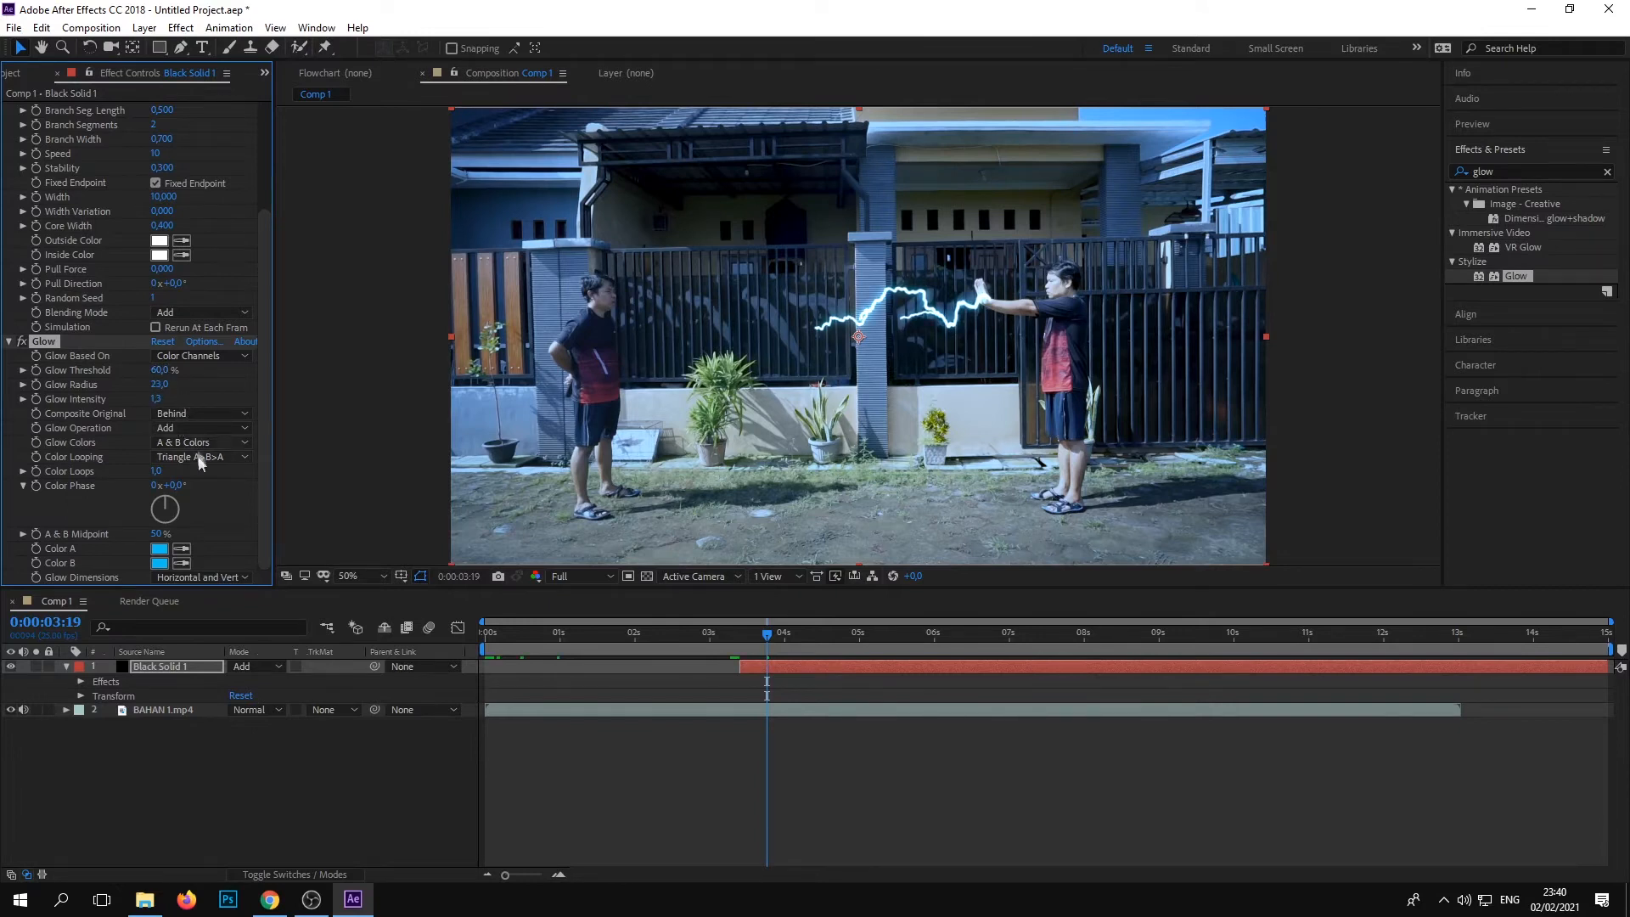
# Duplicate the Glow effect on Black Solid 1 and set the copy's threshold to 21.6% and radius to 69
pyautogui.click(8, 342)
pyautogui.click(41, 27)
pyautogui.click(68, 246)
pyautogui.click(826, 671)
pyautogui.moveTo(159, 386); pyautogui.dragTo(120, 375)
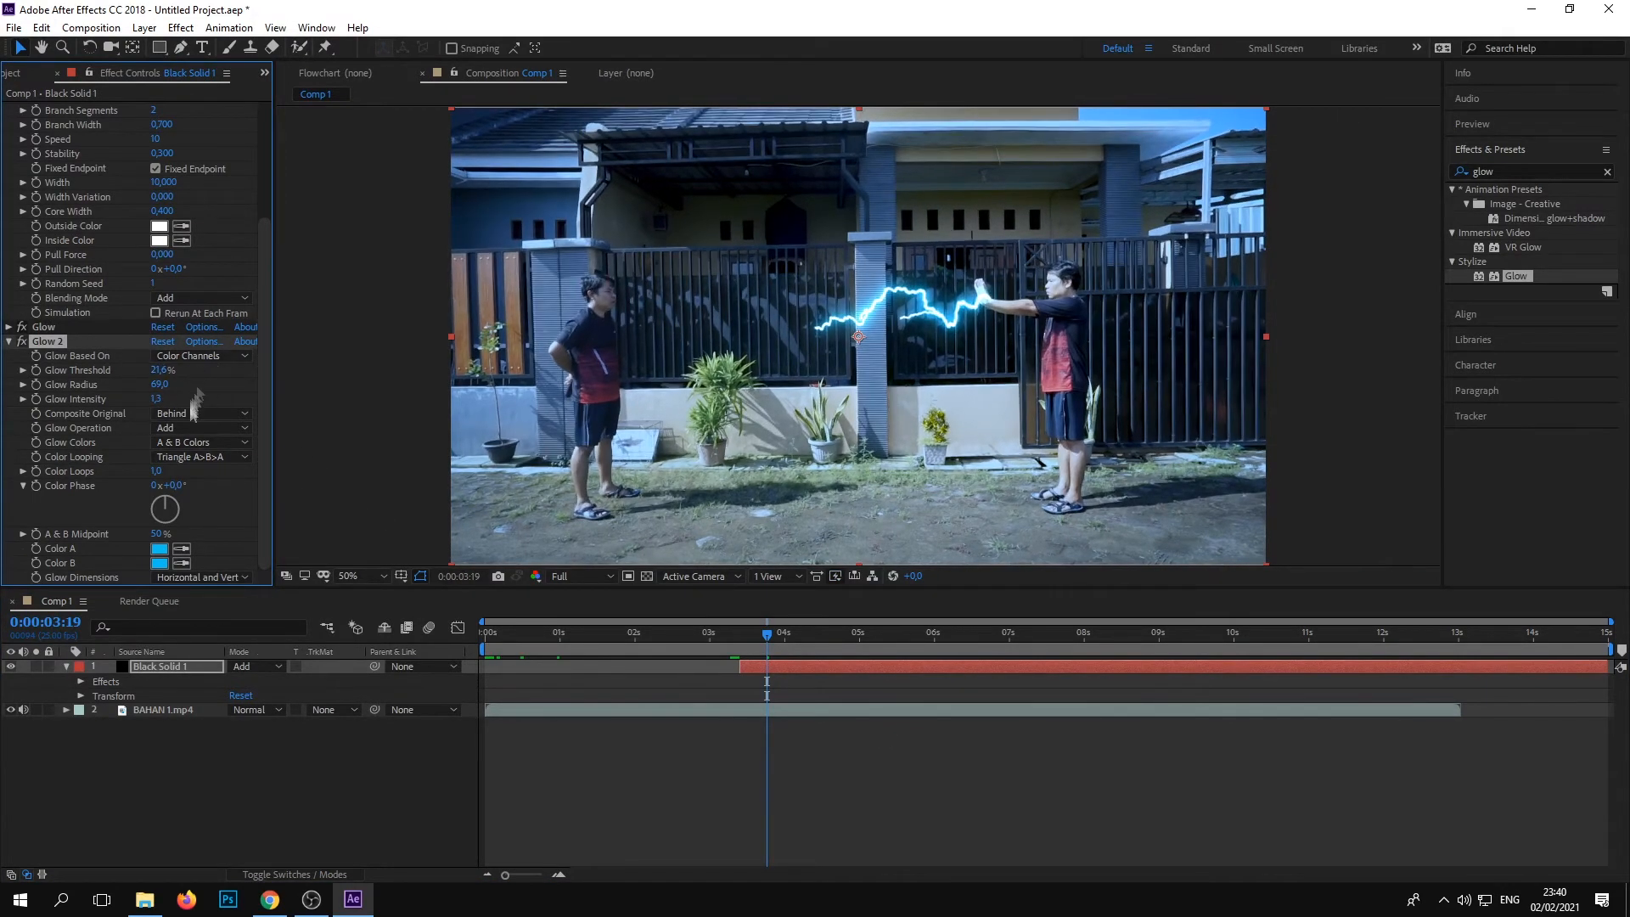
pyautogui.click(9, 341)
pyautogui.click(768, 638)
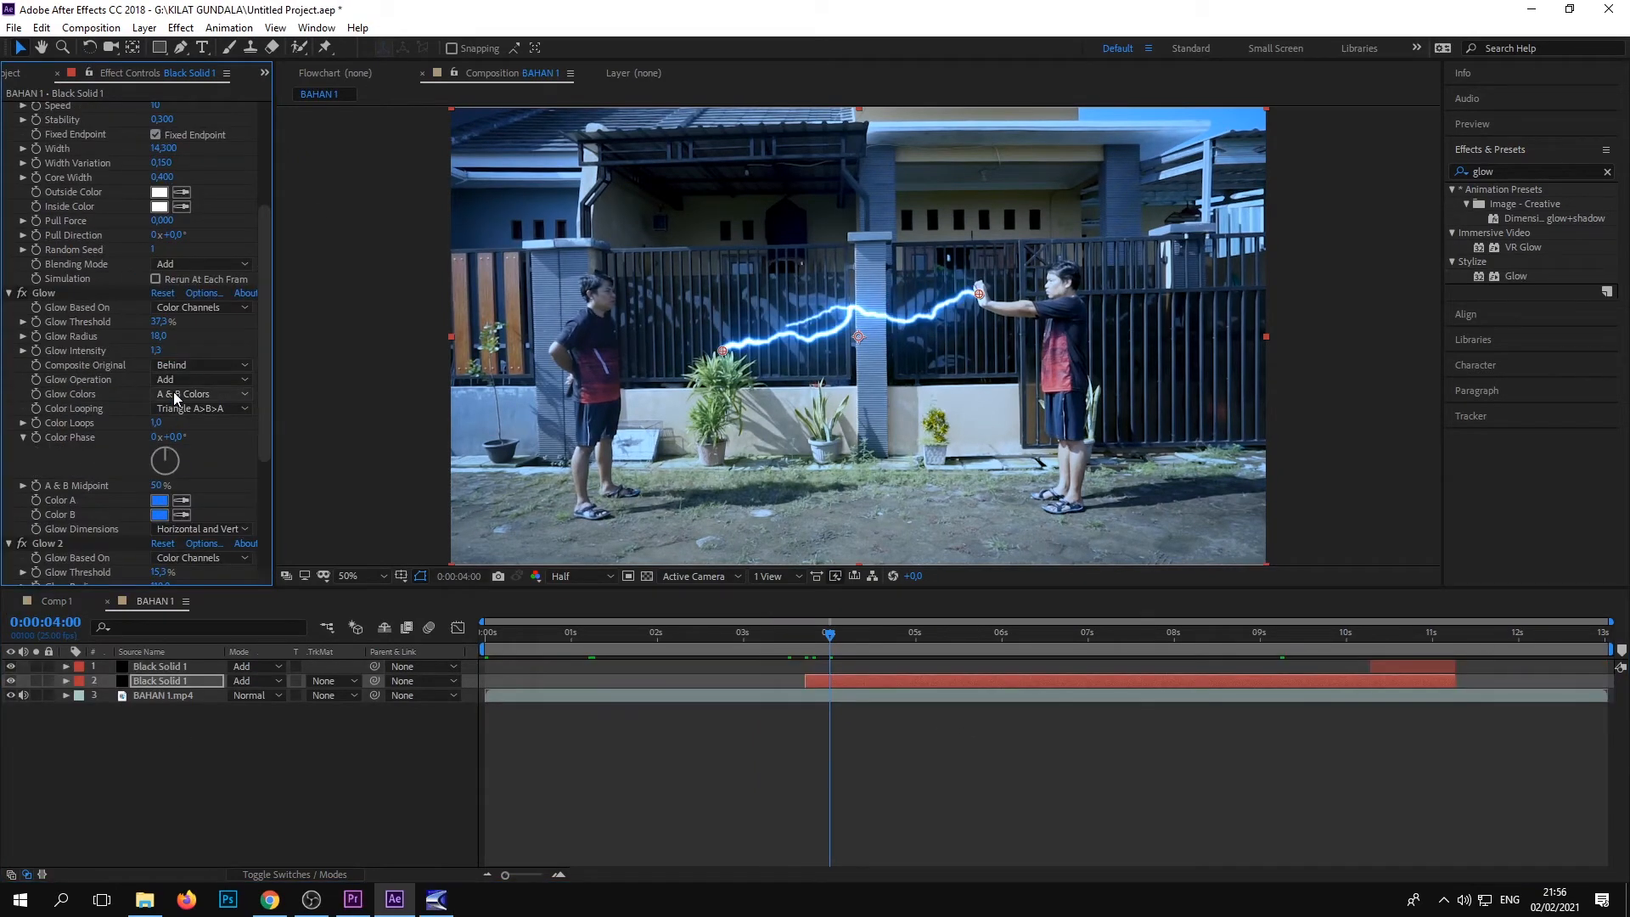
# Examine the color options, Color A and remaining settings of both Glow effects on the finished BAHAN 1 lightning layer
pyautogui.click(174, 392)
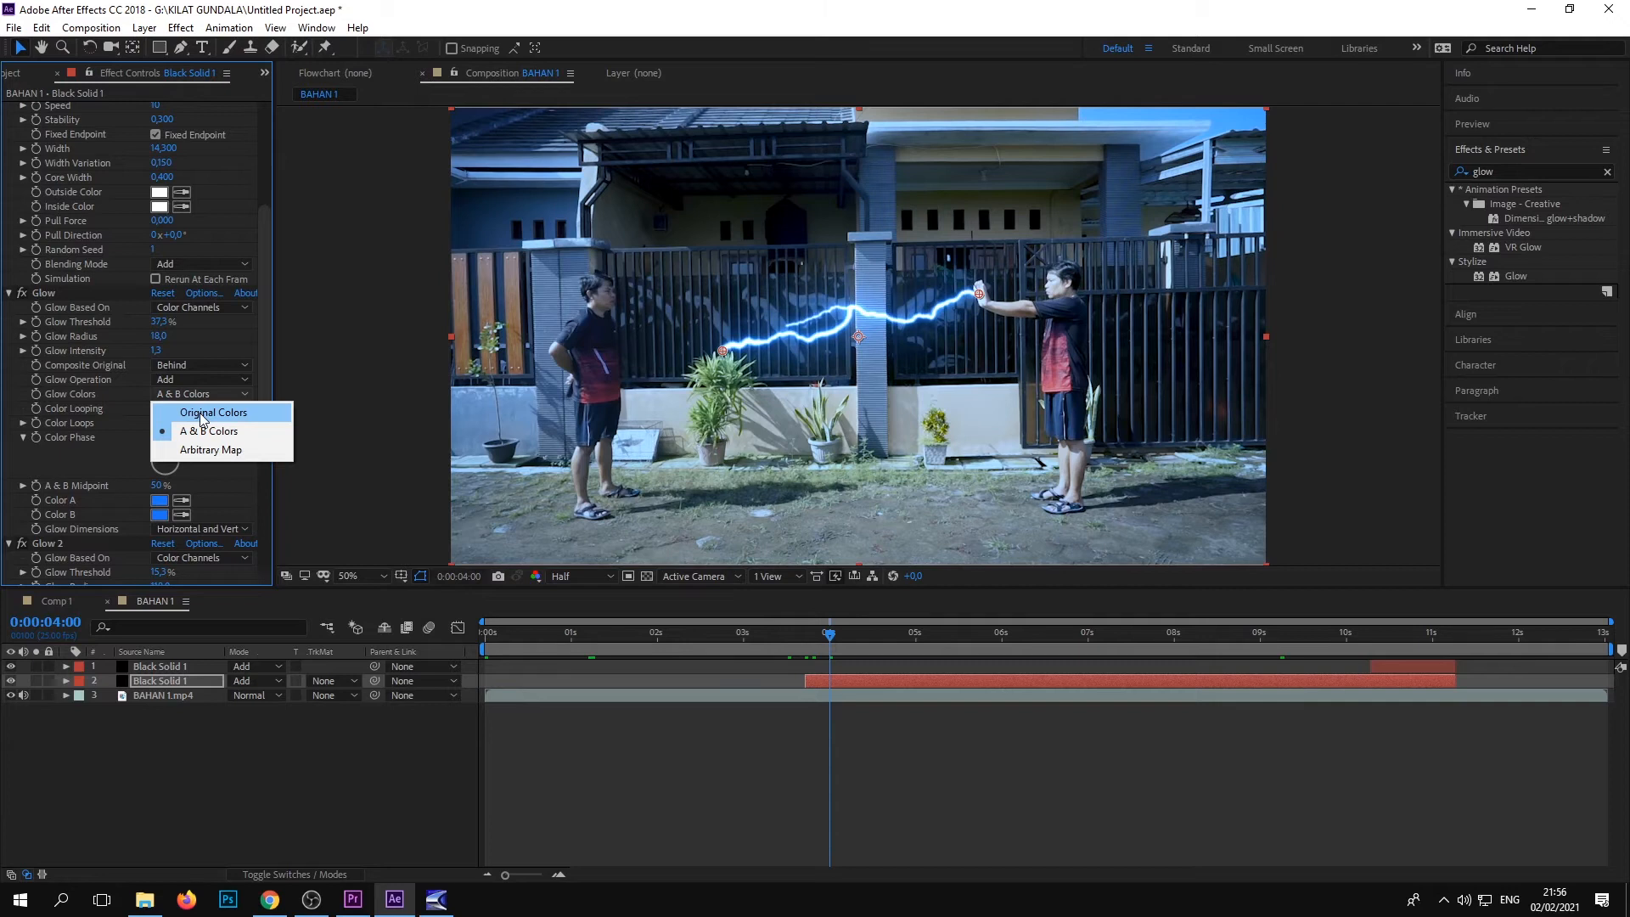
pyautogui.click(173, 381)
pyautogui.click(133, 468)
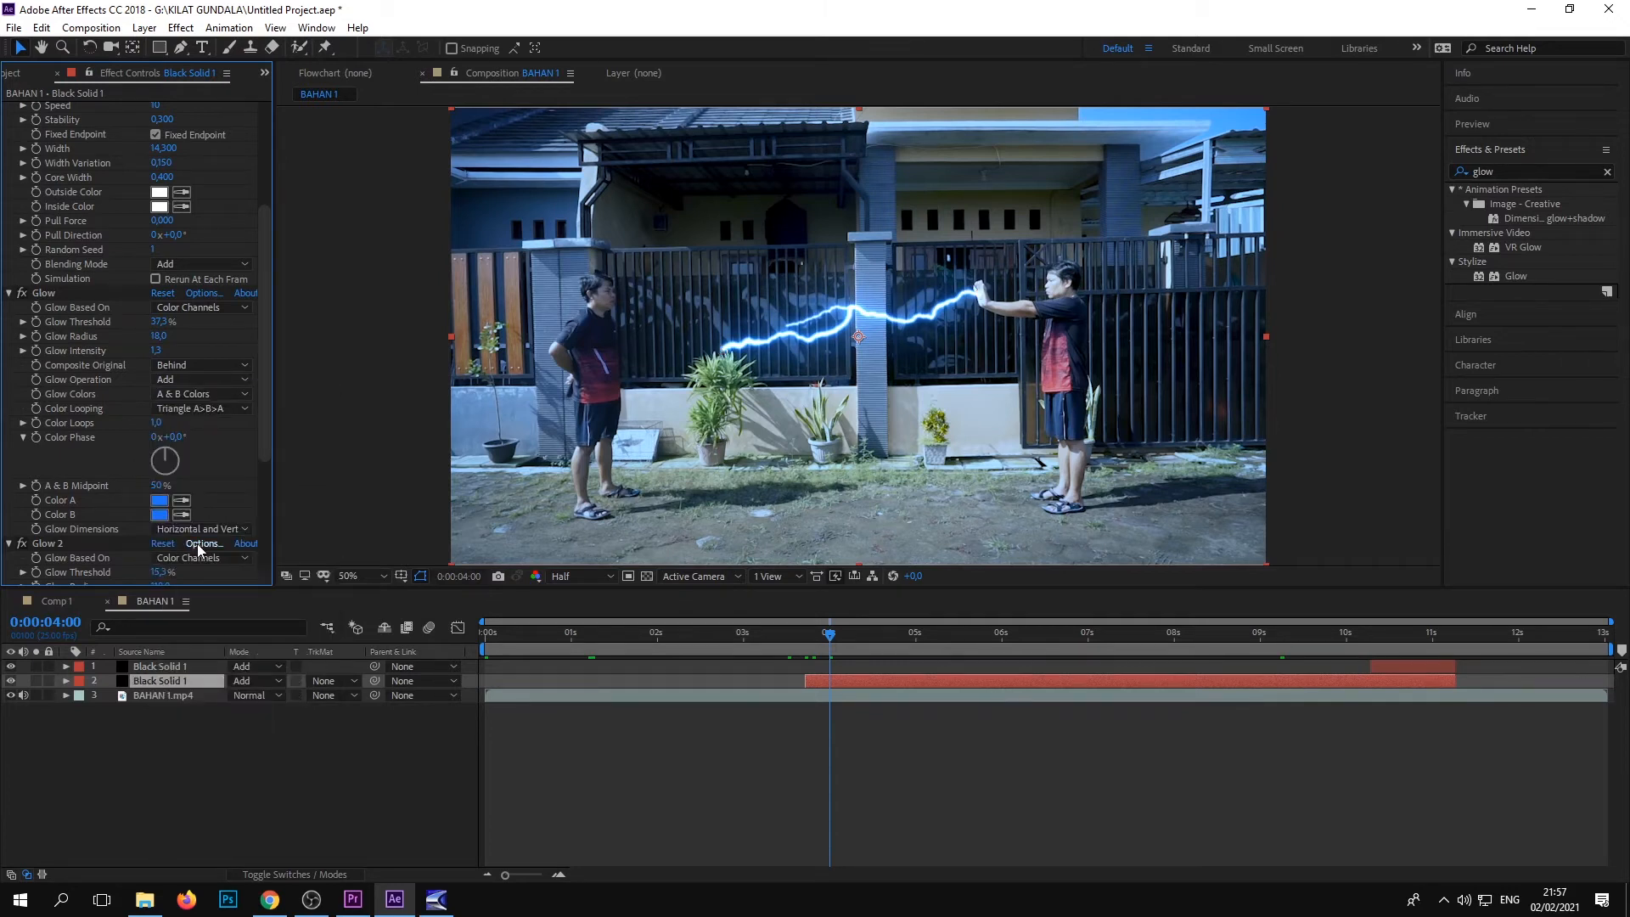
pyautogui.click(159, 500)
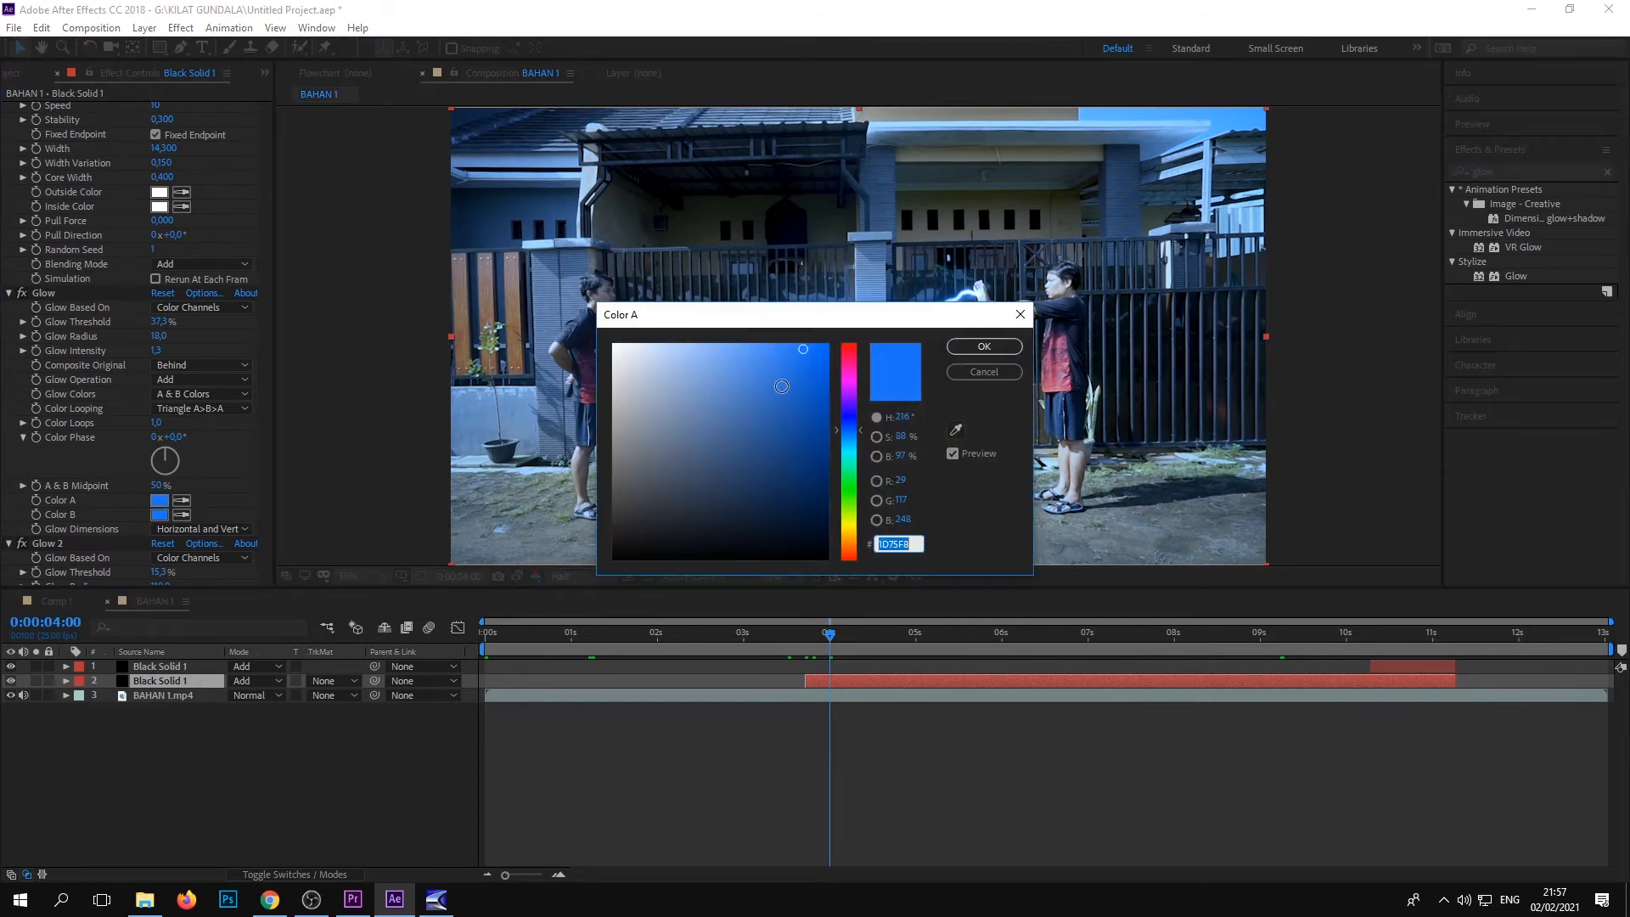
pyautogui.click(981, 371)
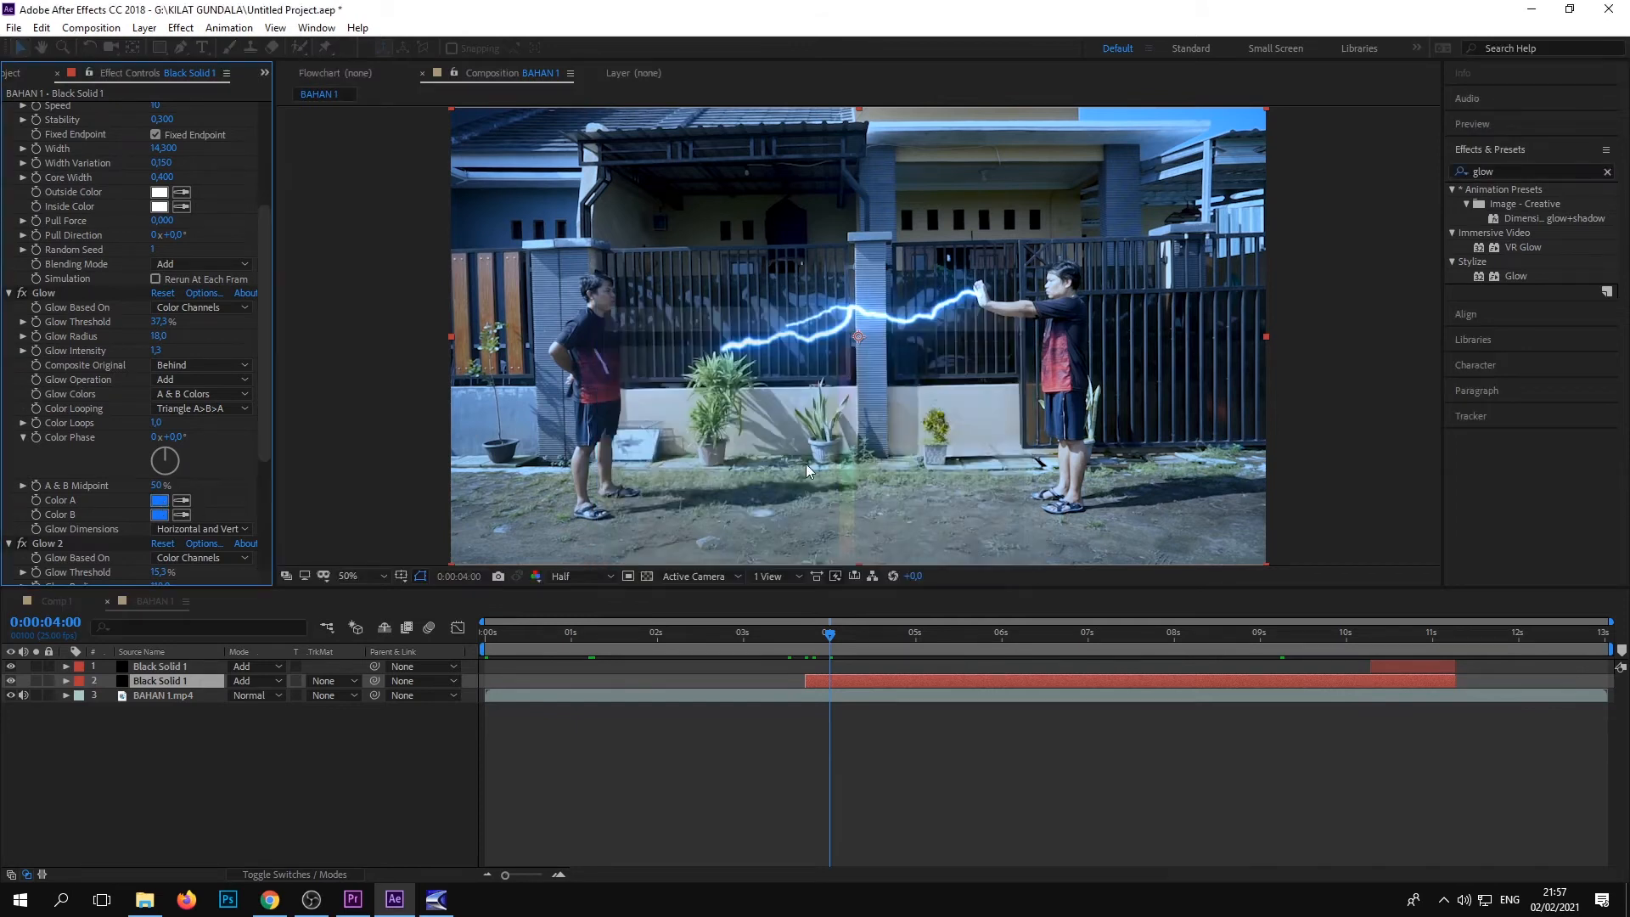
pyautogui.click(209, 757)
pyautogui.scroll(-5, 108, 492)
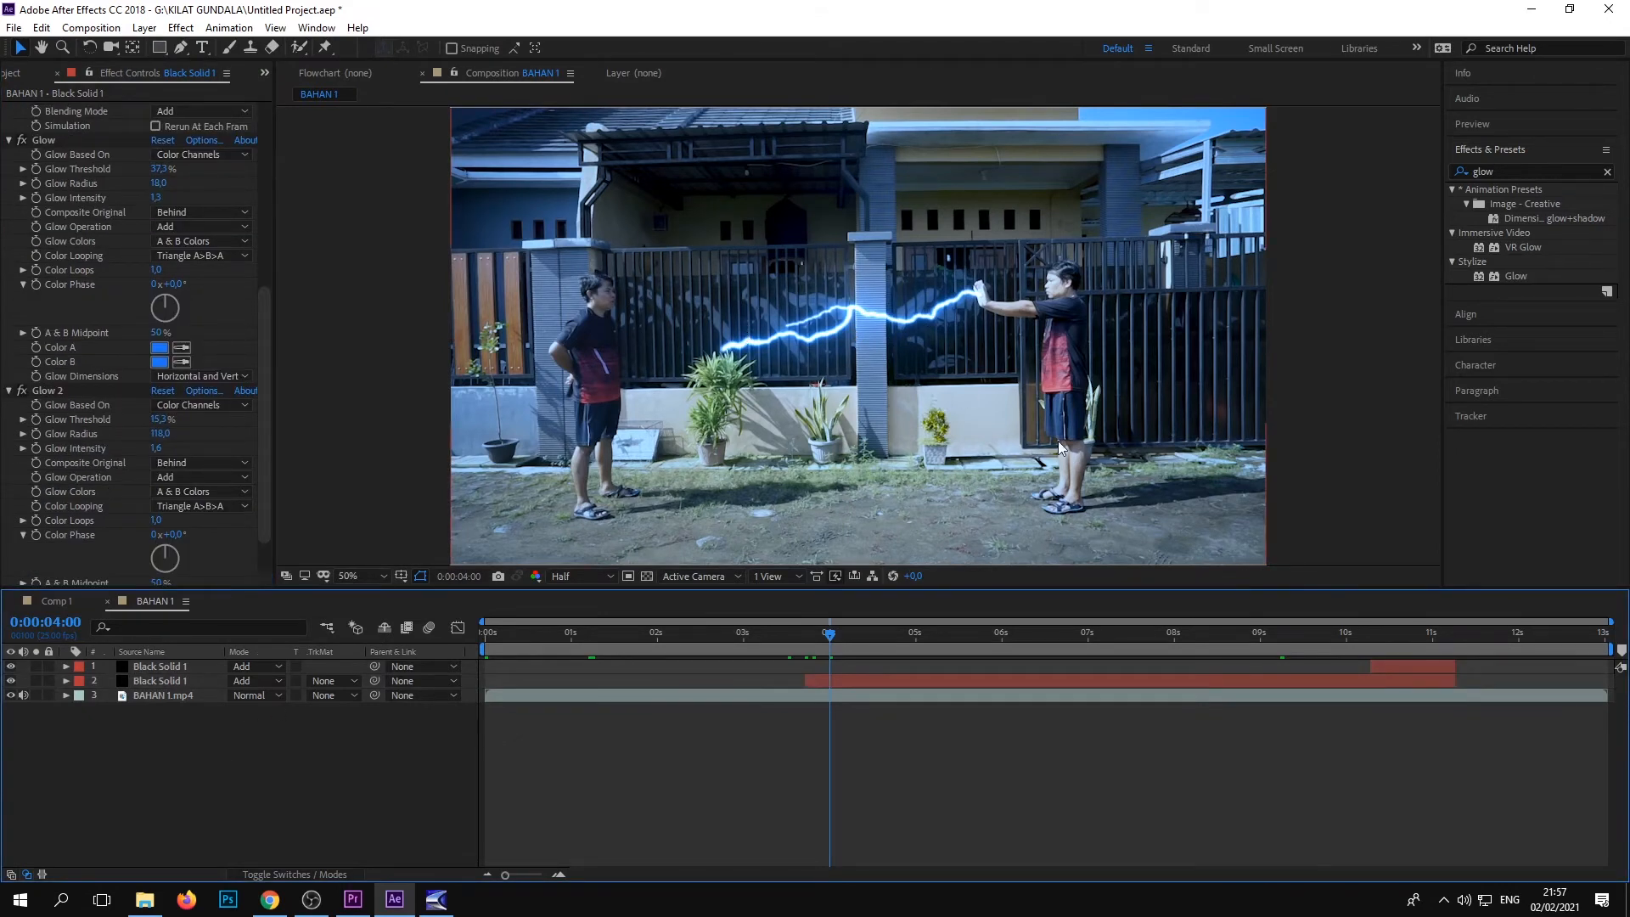
# Reveal the Lightning start and end point keyframes of the longer Black Solid 1 layer in BAHAN 1
pyautogui.moveTo(828, 636); pyautogui.dragTo(812, 635)
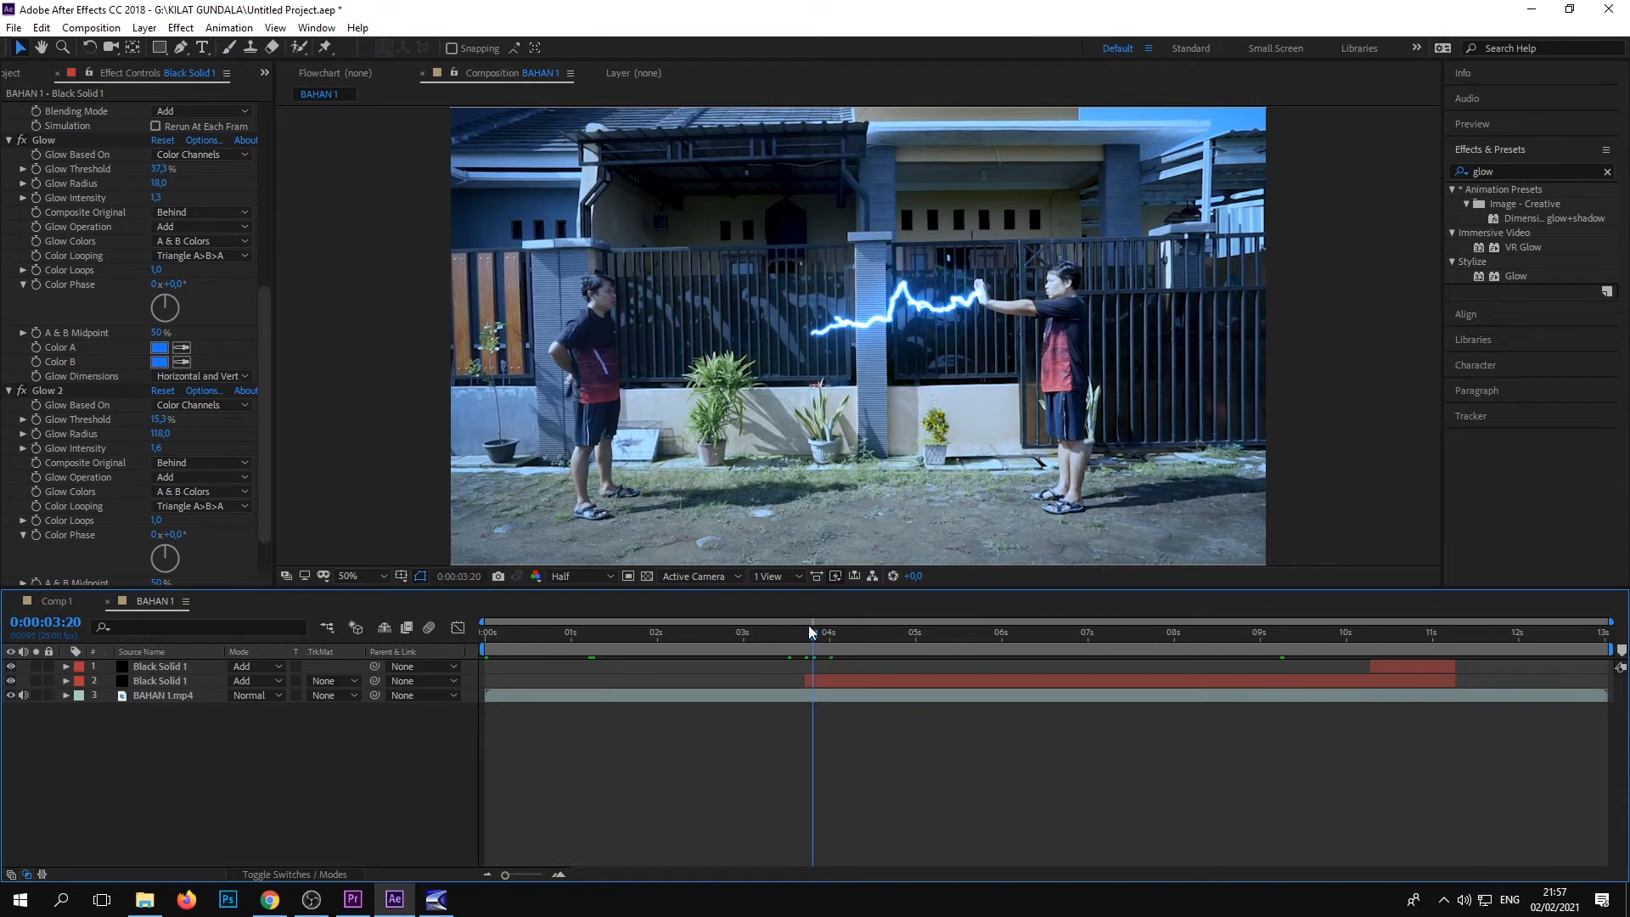
pyautogui.moveTo(811, 630); pyautogui.dragTo(812, 635)
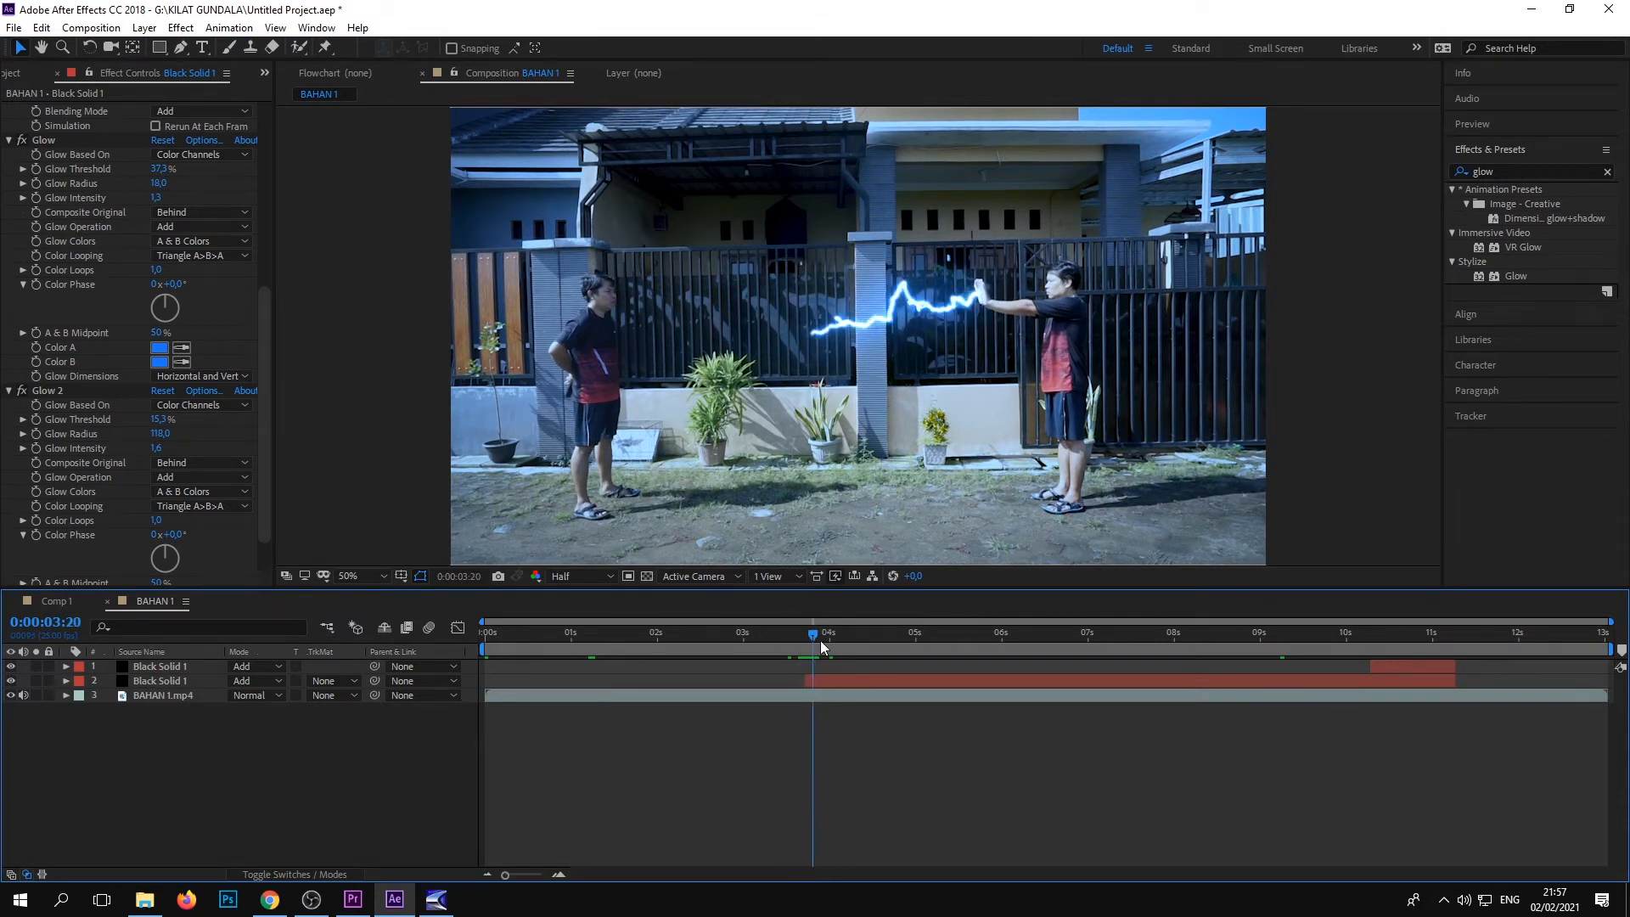
pyautogui.click(832, 684)
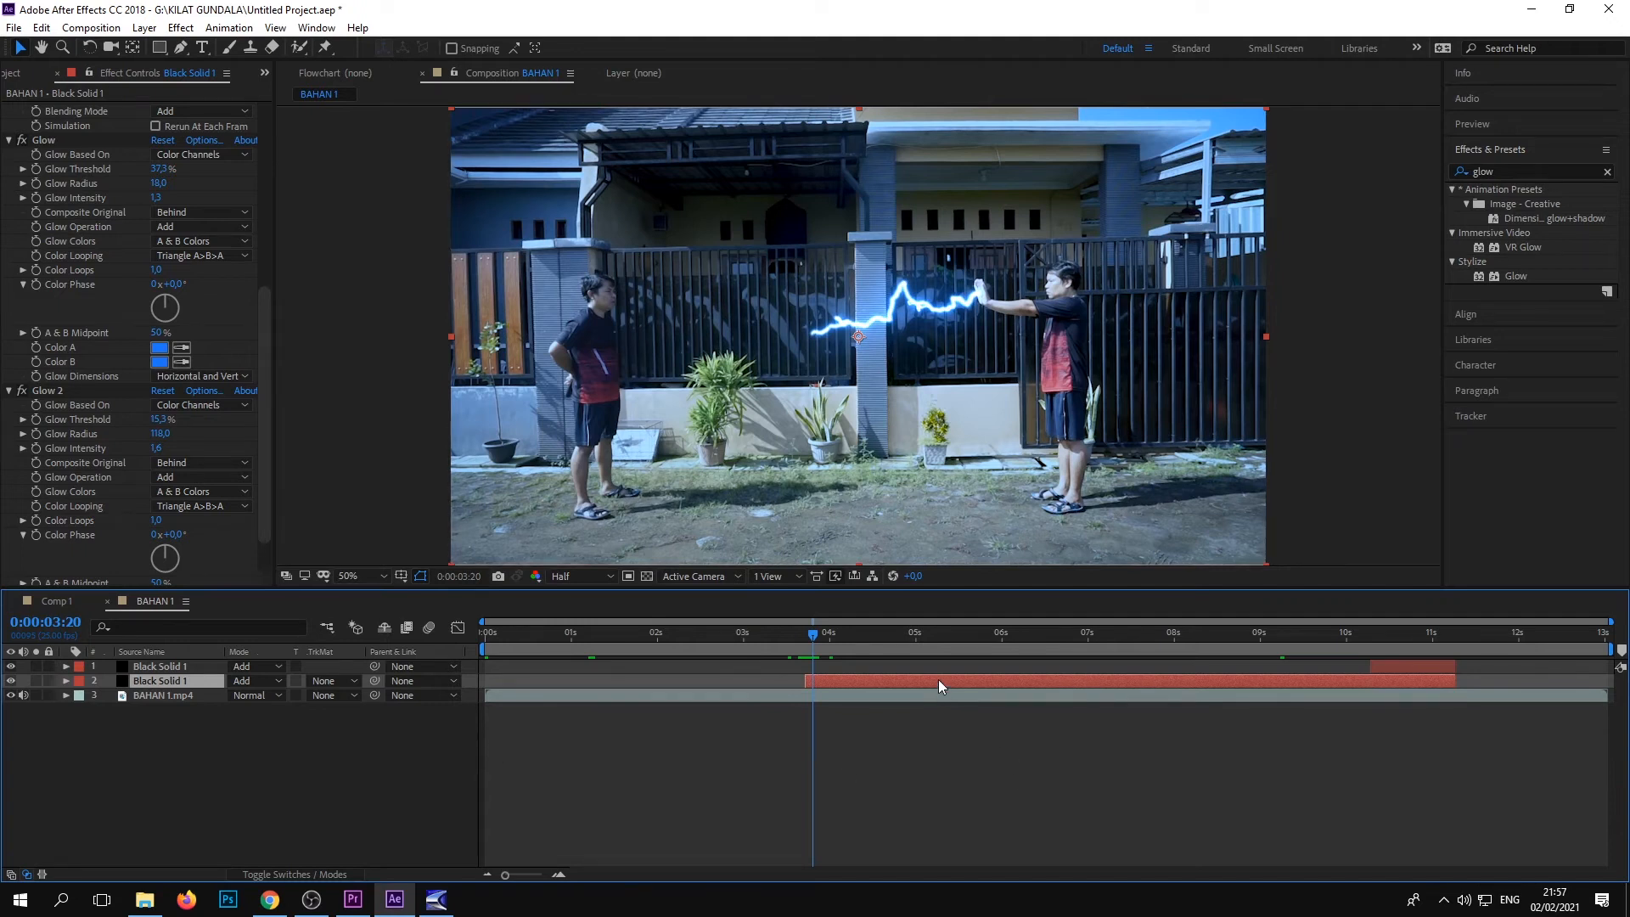
pyautogui.click(66, 681)
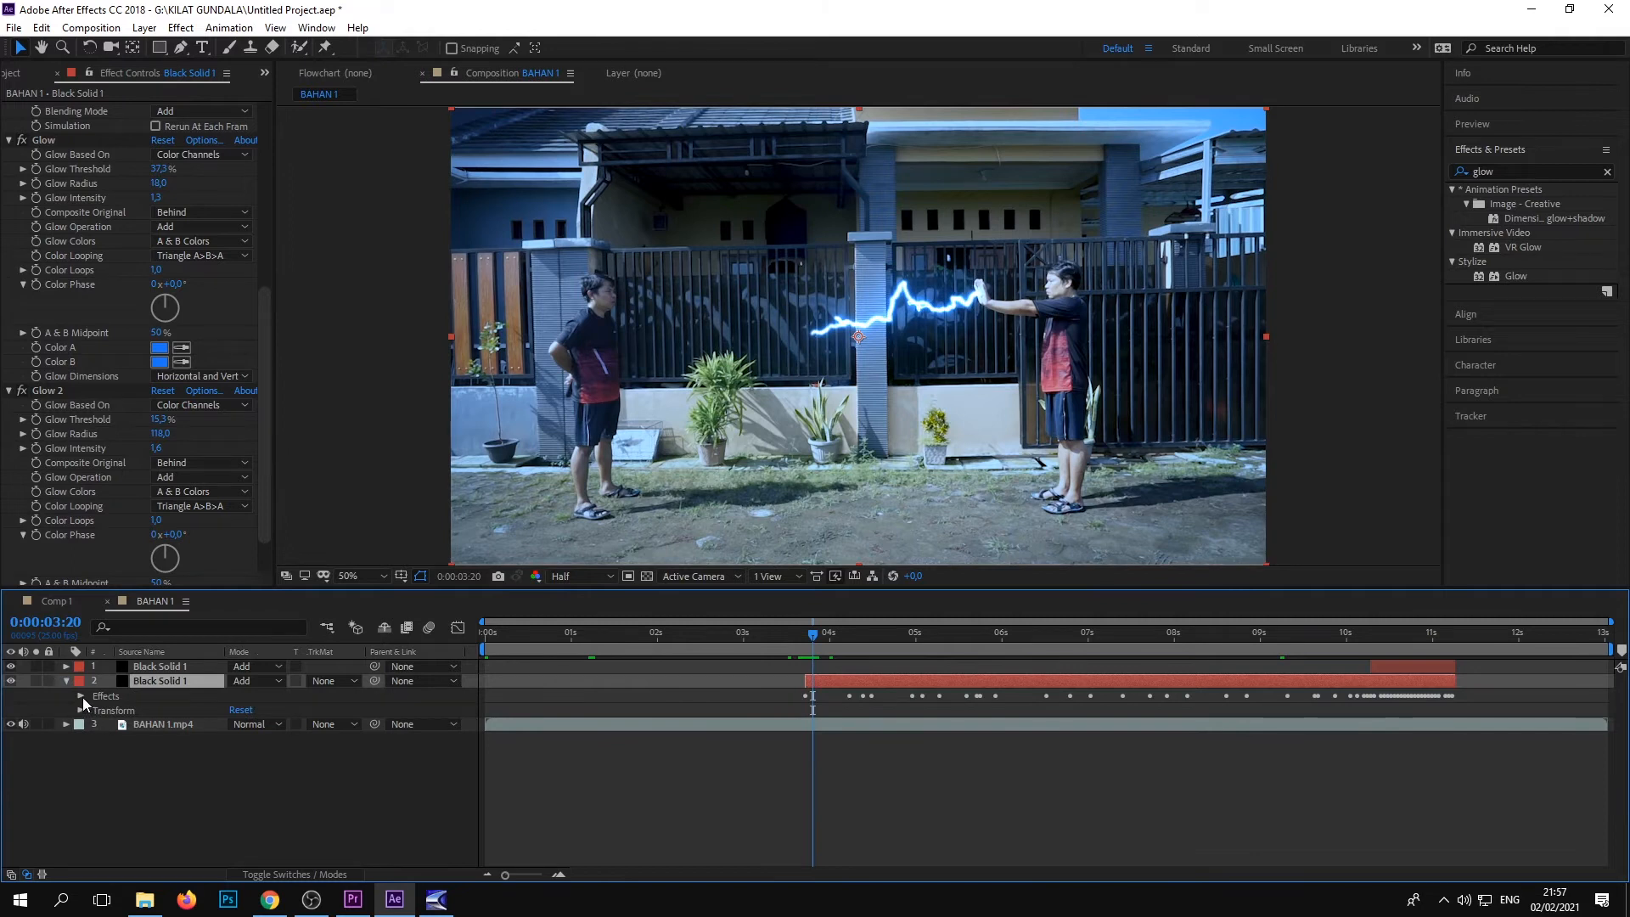
pyautogui.click(82, 696)
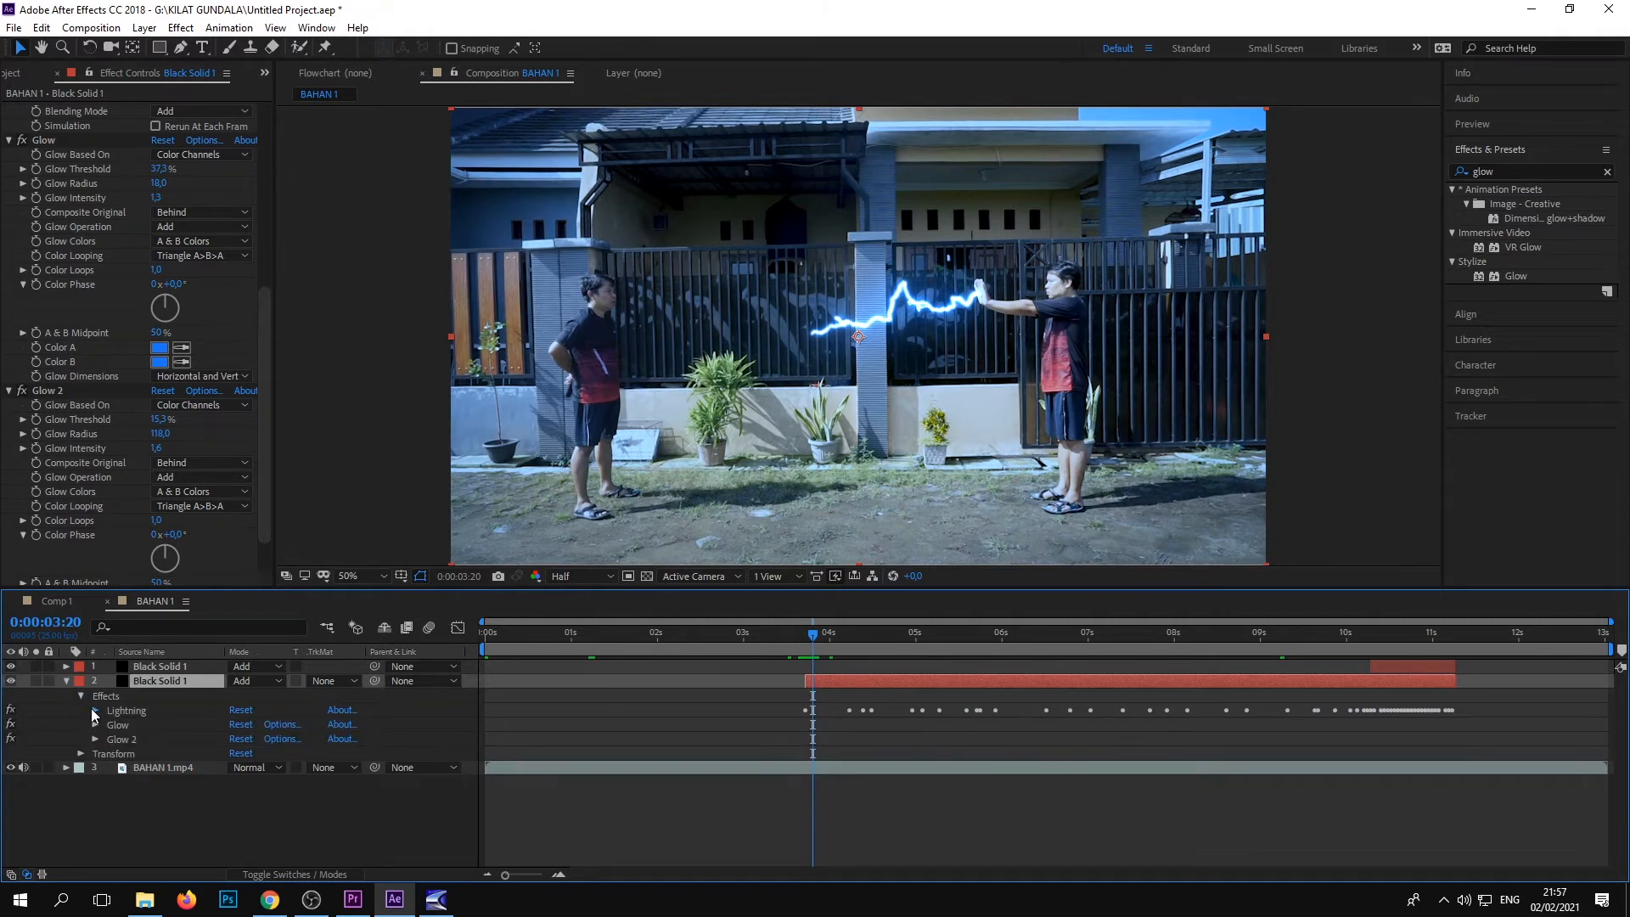
pyautogui.click(92, 709)
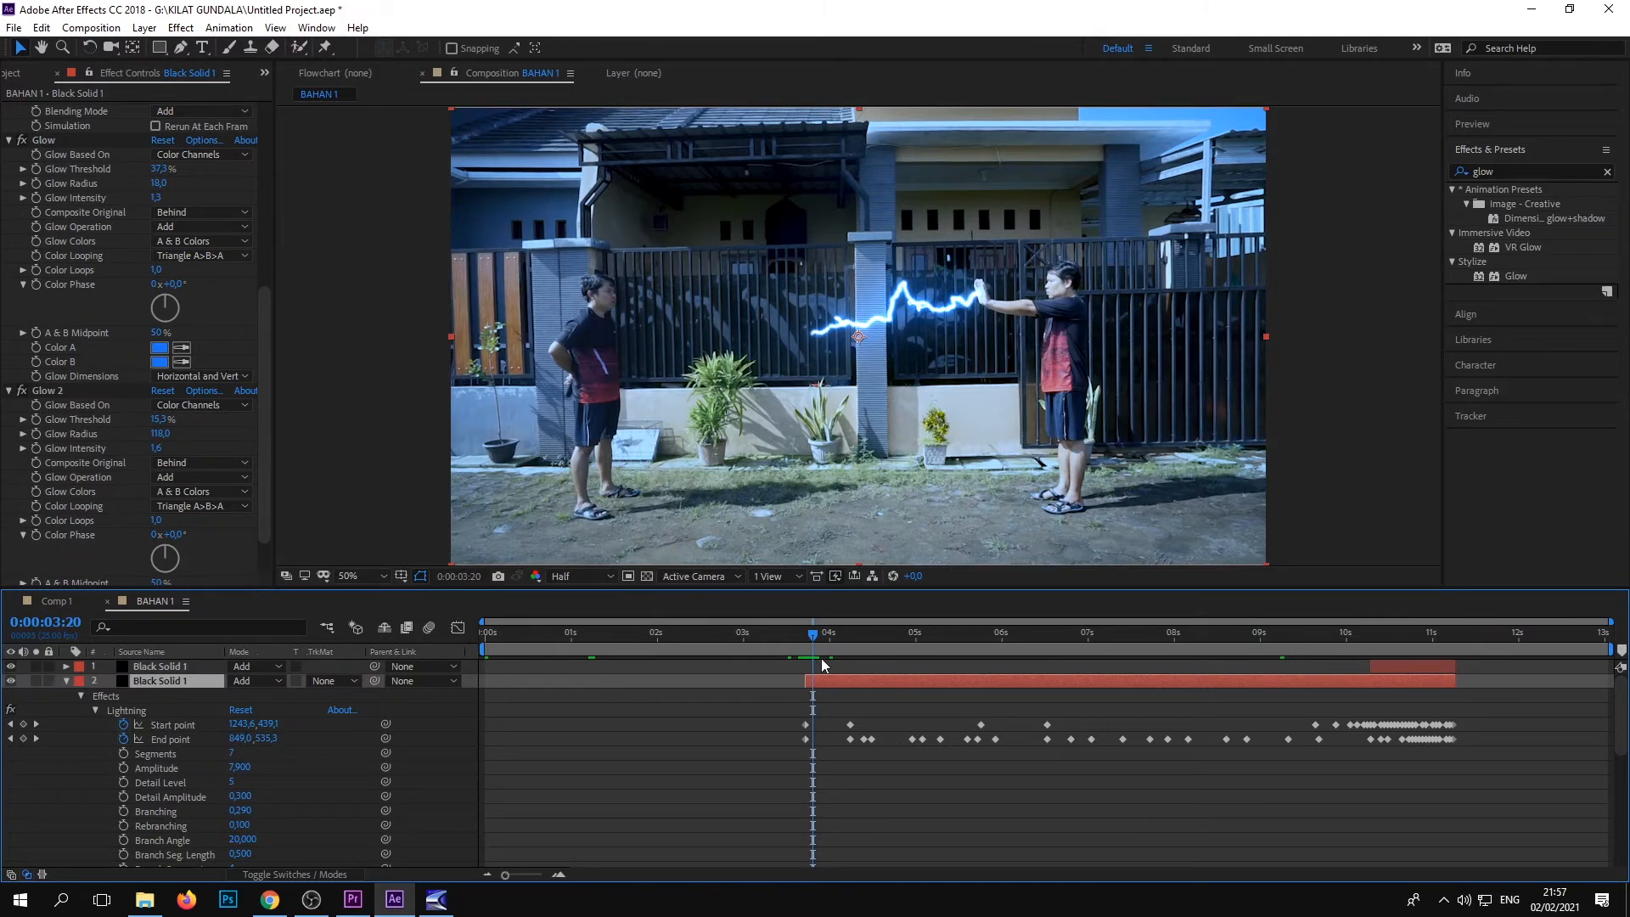
# At 0:00:03:18, move the Lightning start point onto the actor's palm at about (1245, 446) and the end point to about (1026, 512)
pyautogui.moveTo(815, 635); pyautogui.dragTo(802, 636)
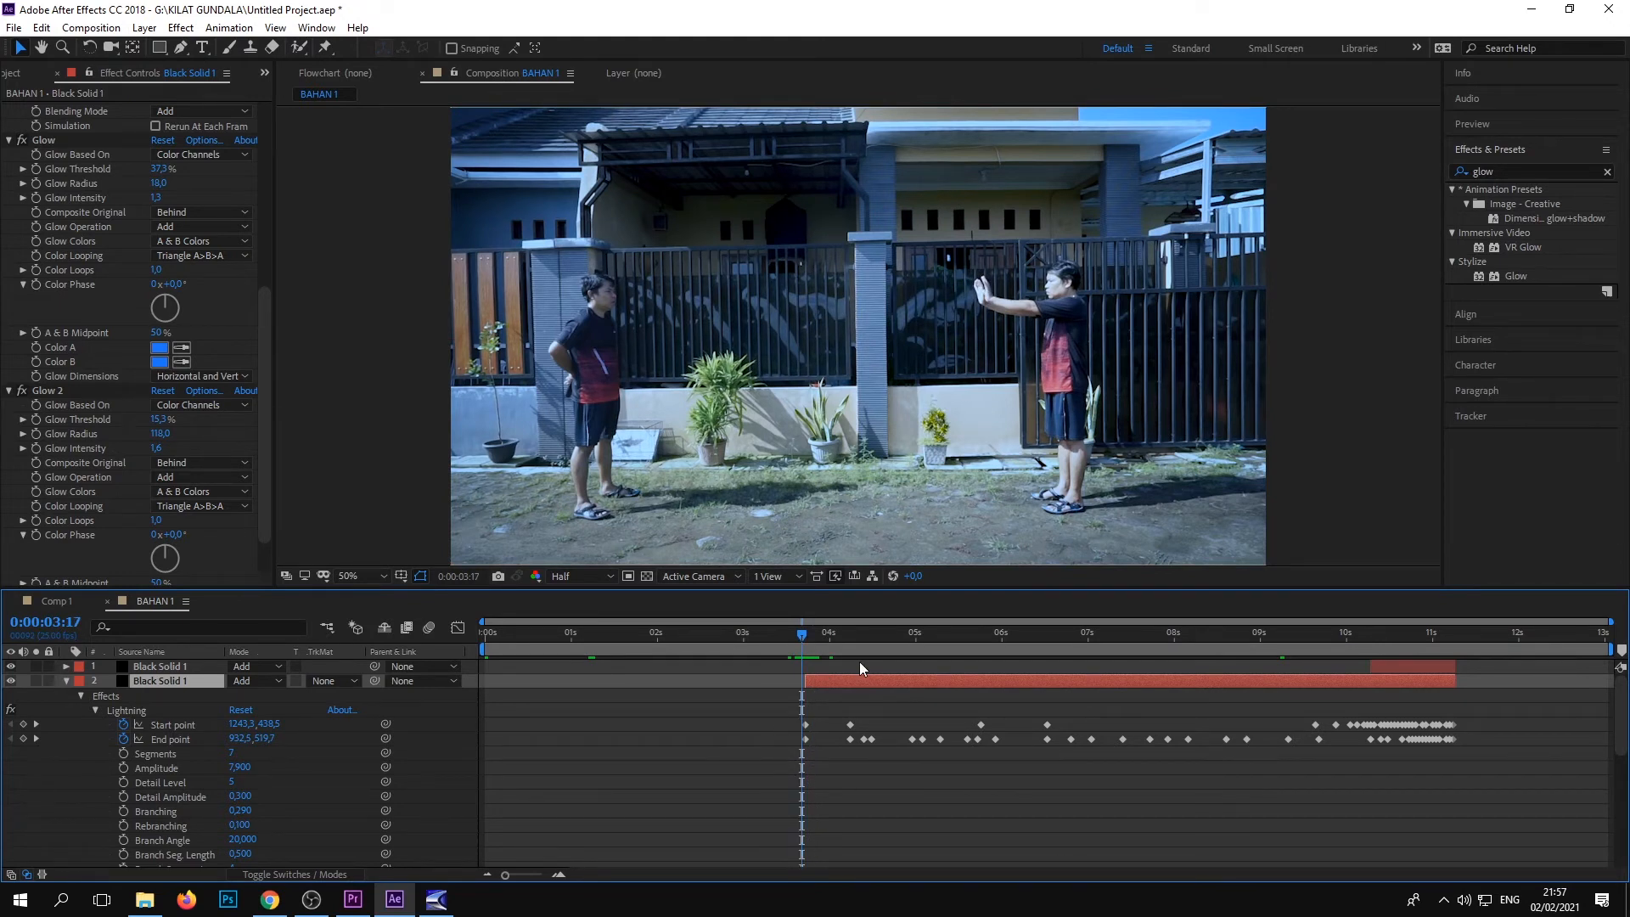
pyautogui.moveTo(802, 633)
pyautogui.mouseDown()
pyautogui.moveTo(819, 644)
pyautogui.moveTo(804, 651)
pyautogui.mouseUp()
pyautogui.click(805, 724)
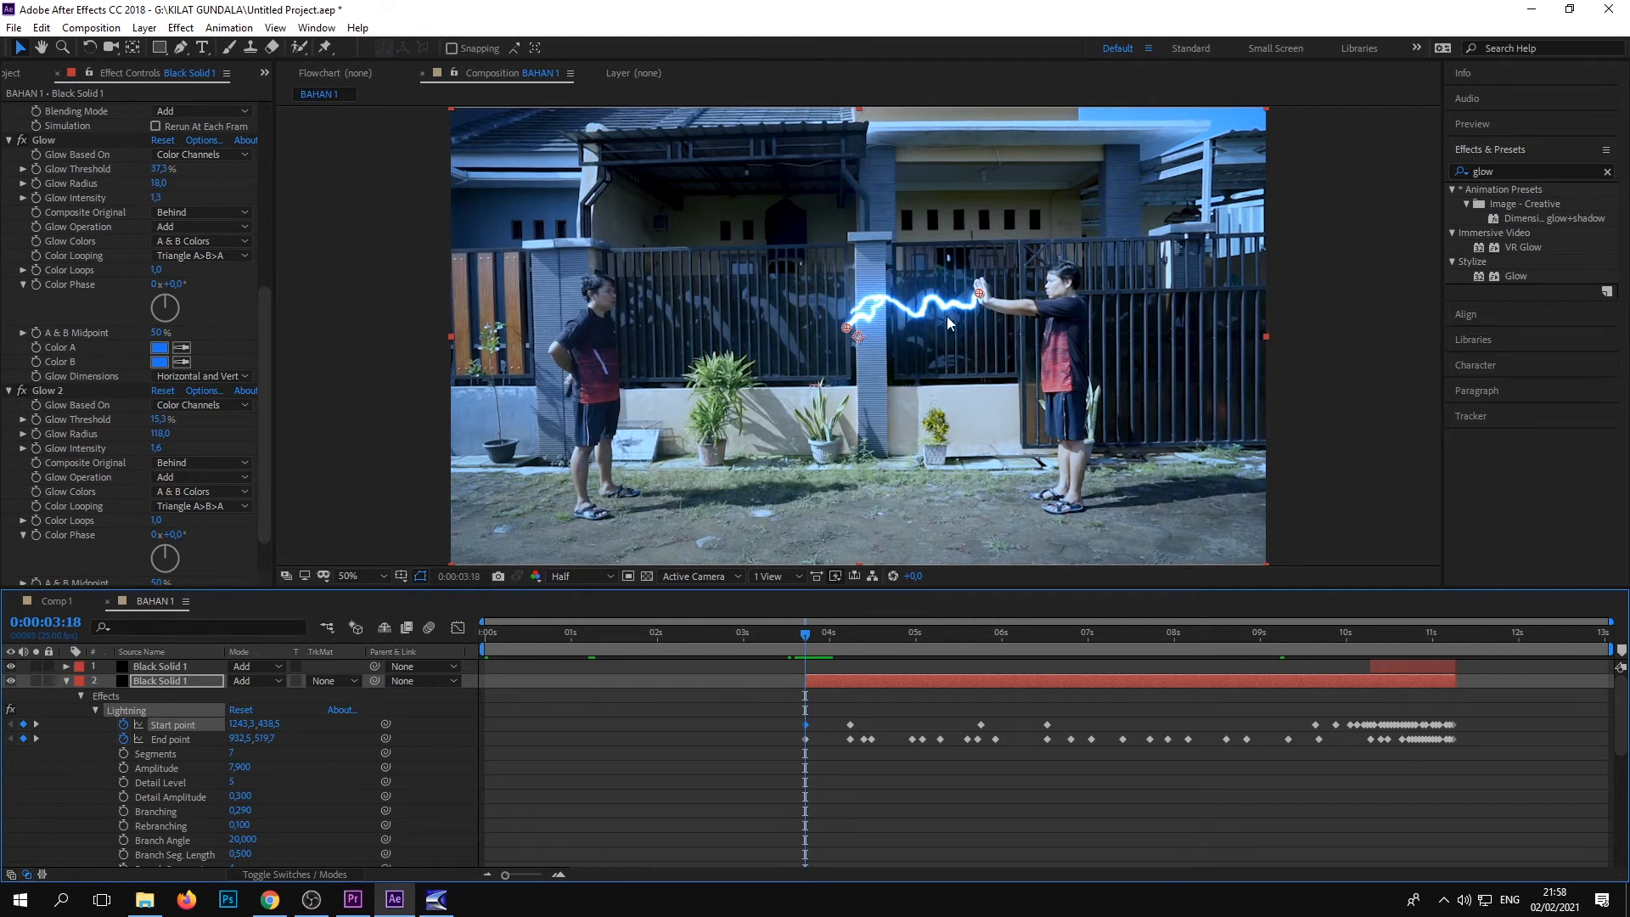
pyautogui.moveTo(981, 298)
pyautogui.mouseDown()
pyautogui.moveTo(1034, 415)
pyautogui.moveTo(980, 340)
pyautogui.moveTo(978, 295)
pyautogui.mouseUp()
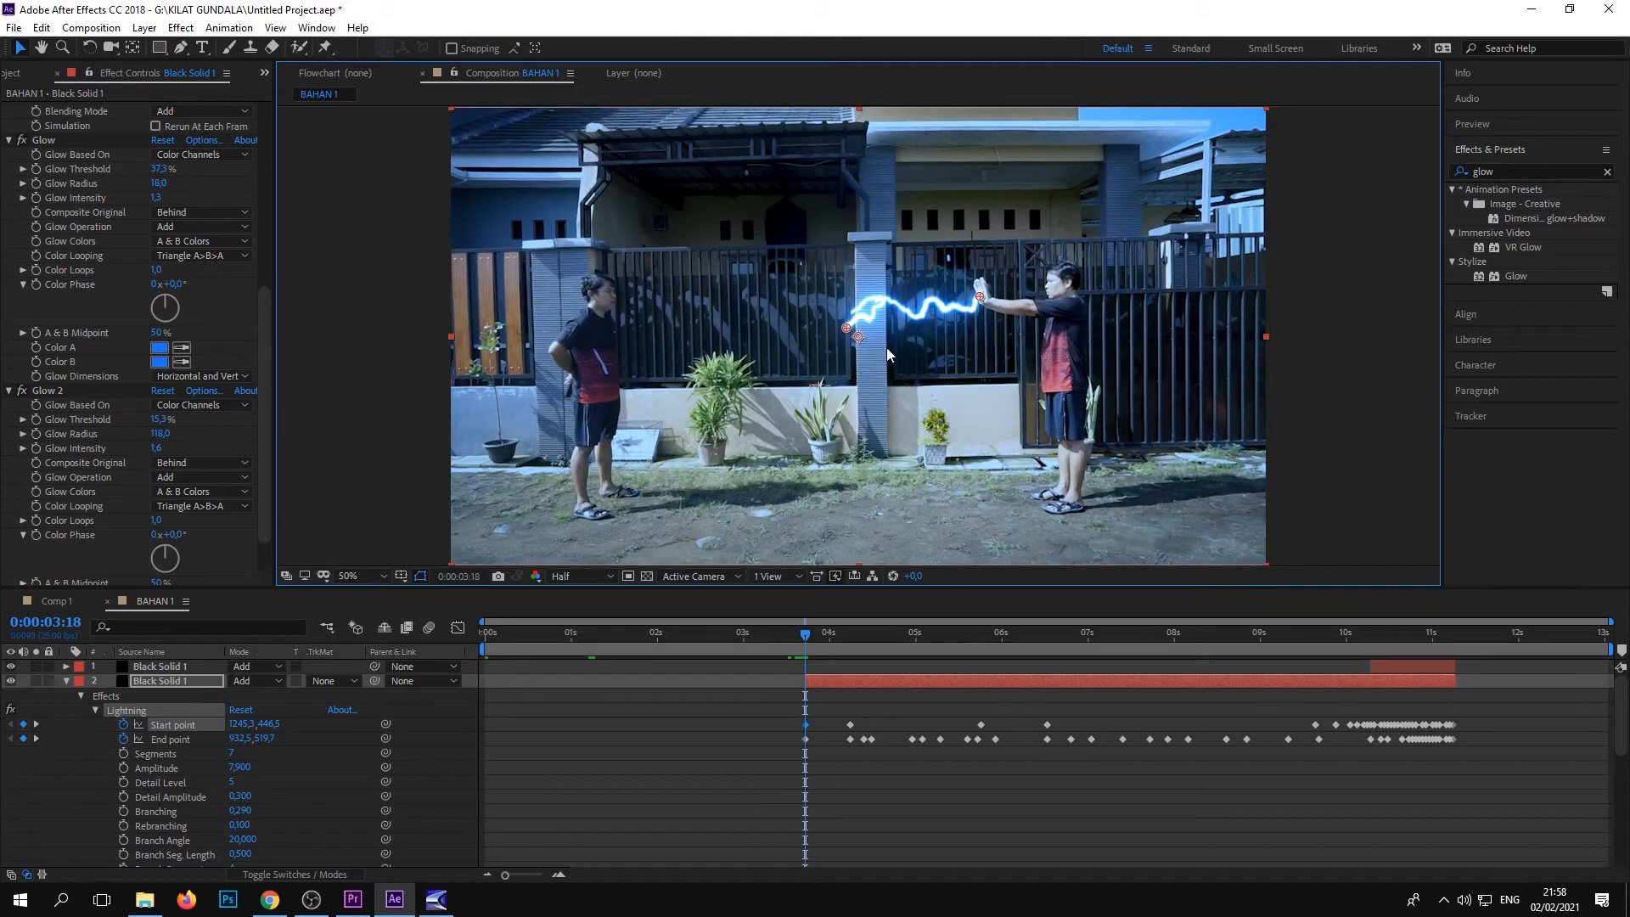
pyautogui.moveTo(819, 334); pyautogui.dragTo(886, 324)
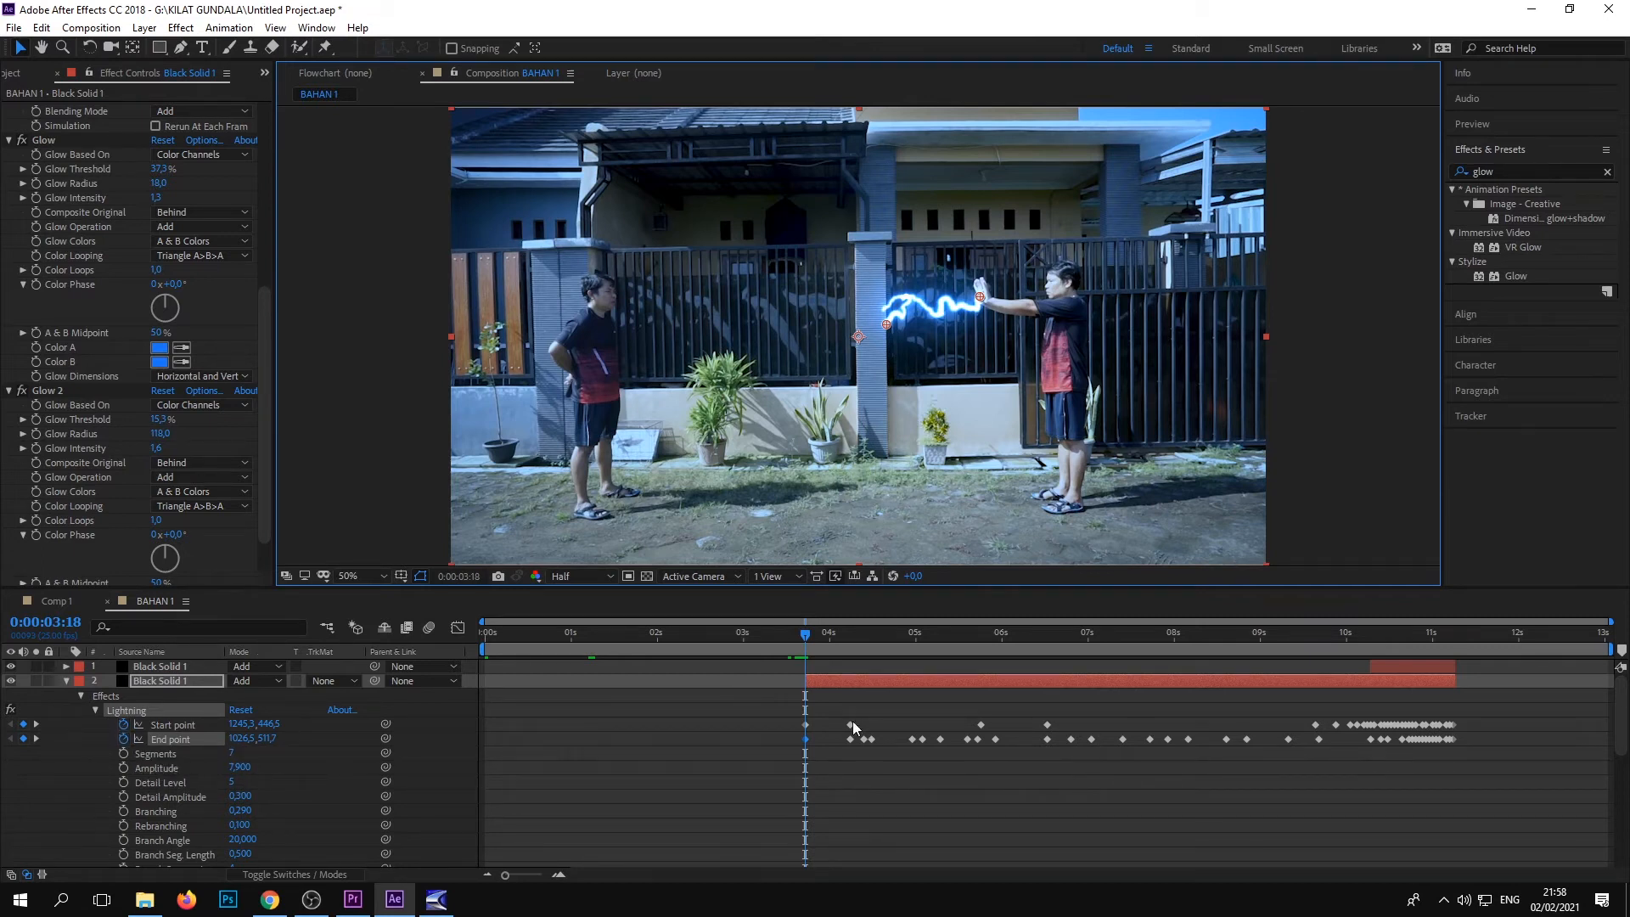
pyautogui.moveTo(808, 639); pyautogui.dragTo(818, 638)
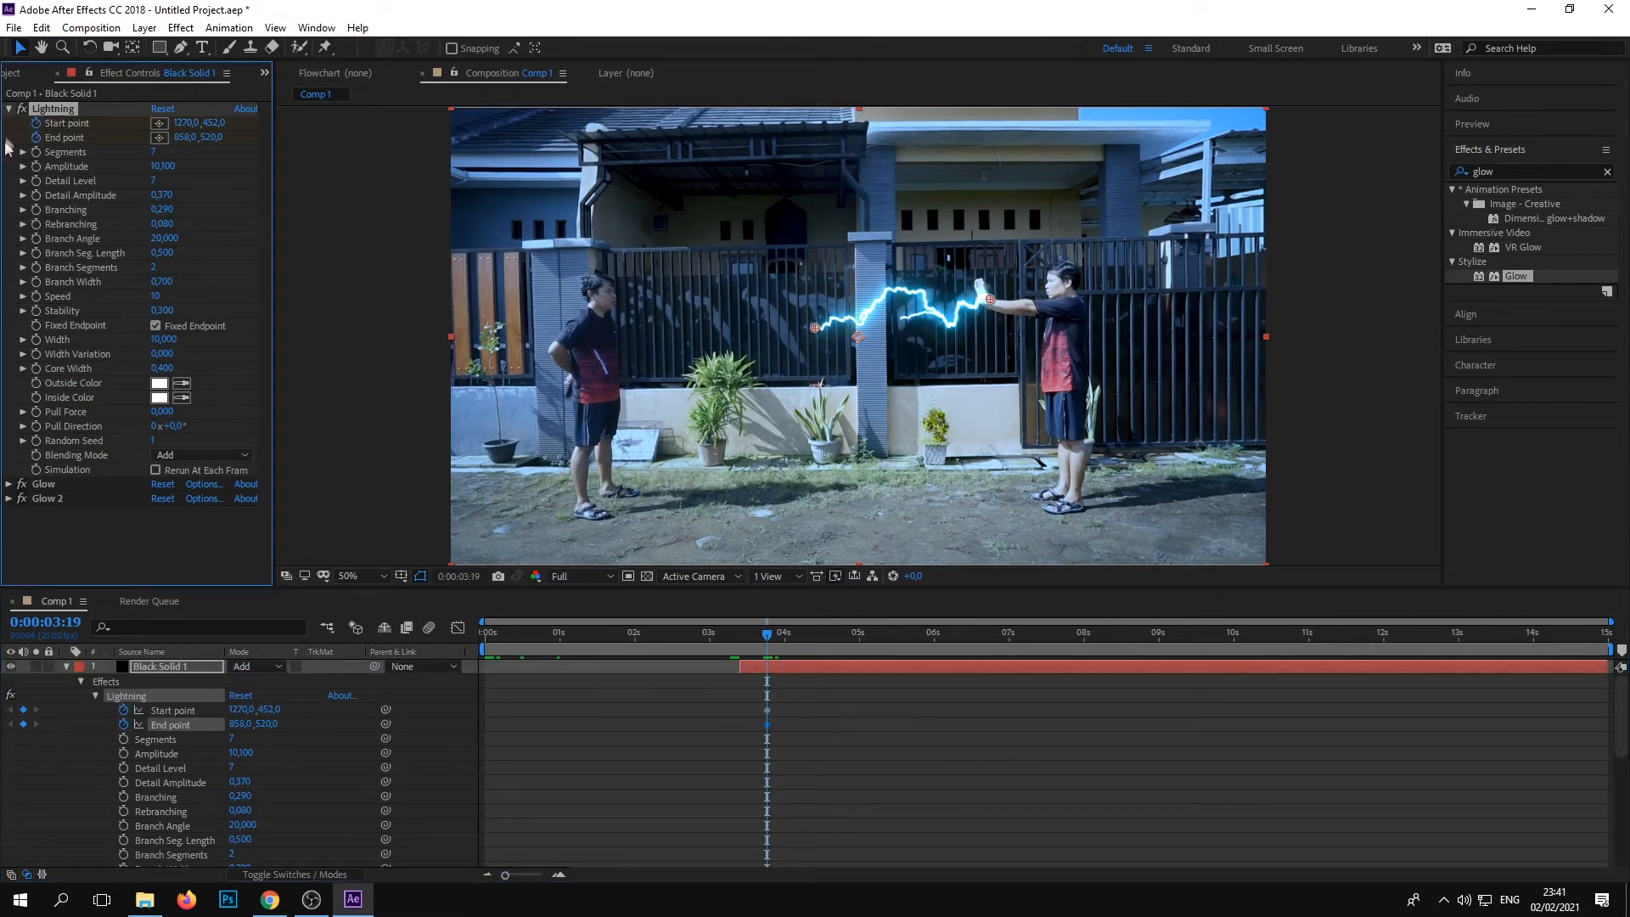
# In Comp 1, keyframe the Lightning start and end points up to 0:00:10:10 so the bolt runs from the shooting hand to the opposite actor's torso
pyautogui.hotkey('ctrl', '`')
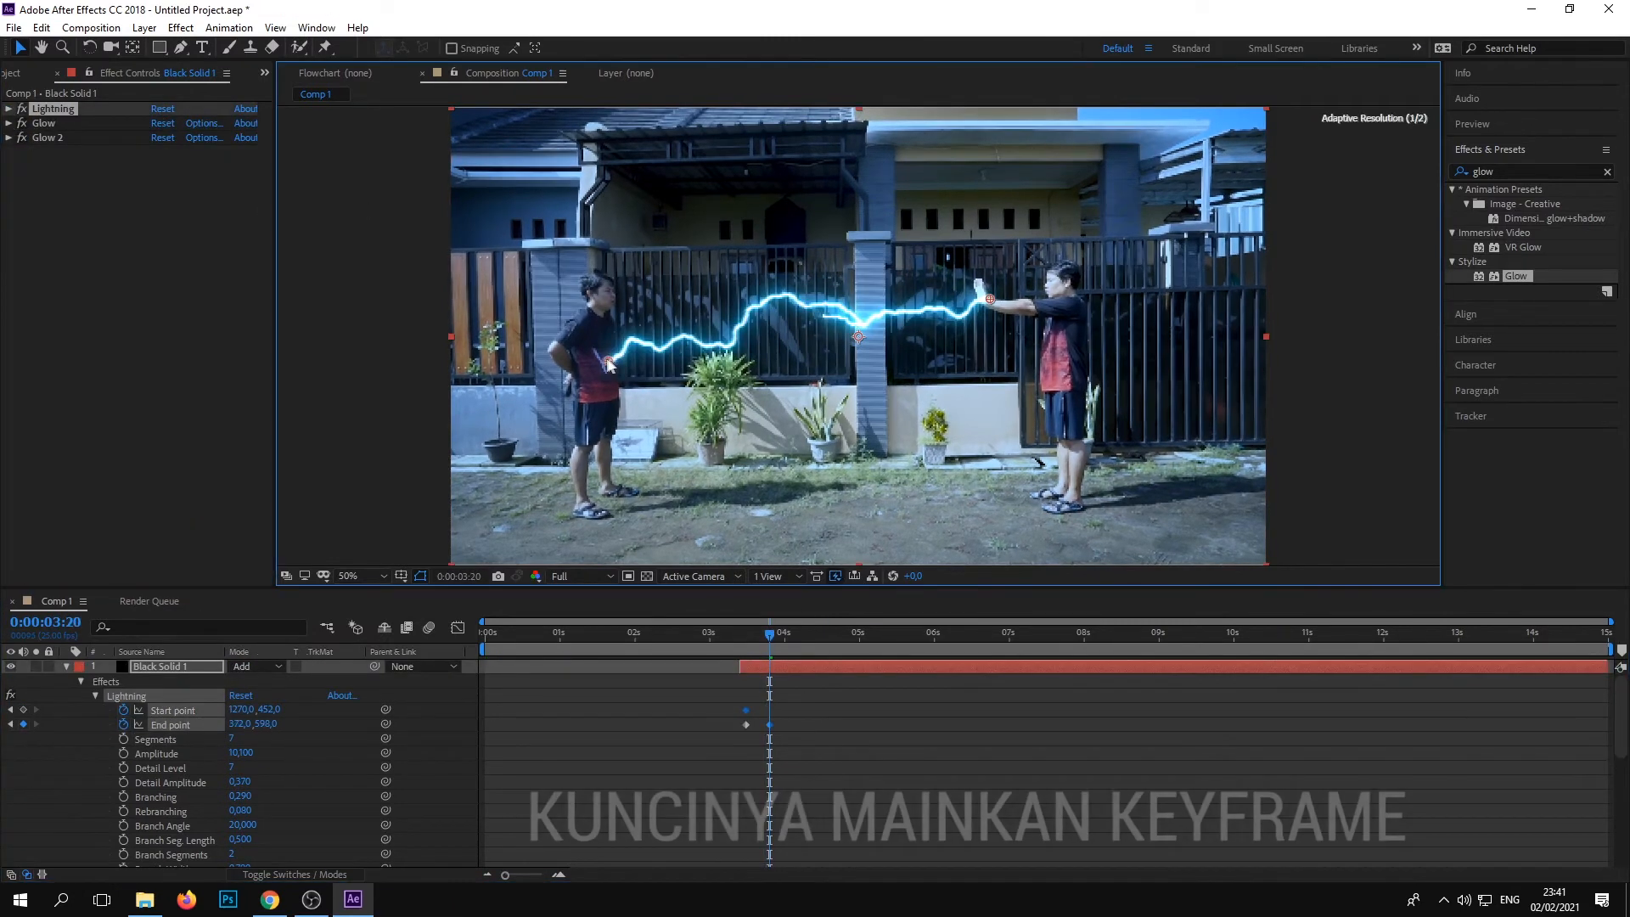
pyautogui.moveTo(745, 638)
pyautogui.mouseDown()
pyautogui.moveTo(727, 639)
pyautogui.moveTo(798, 647)
pyautogui.moveTo(731, 645)
pyautogui.moveTo(772, 645)
pyautogui.mouseUp()
pyautogui.click(741, 643)
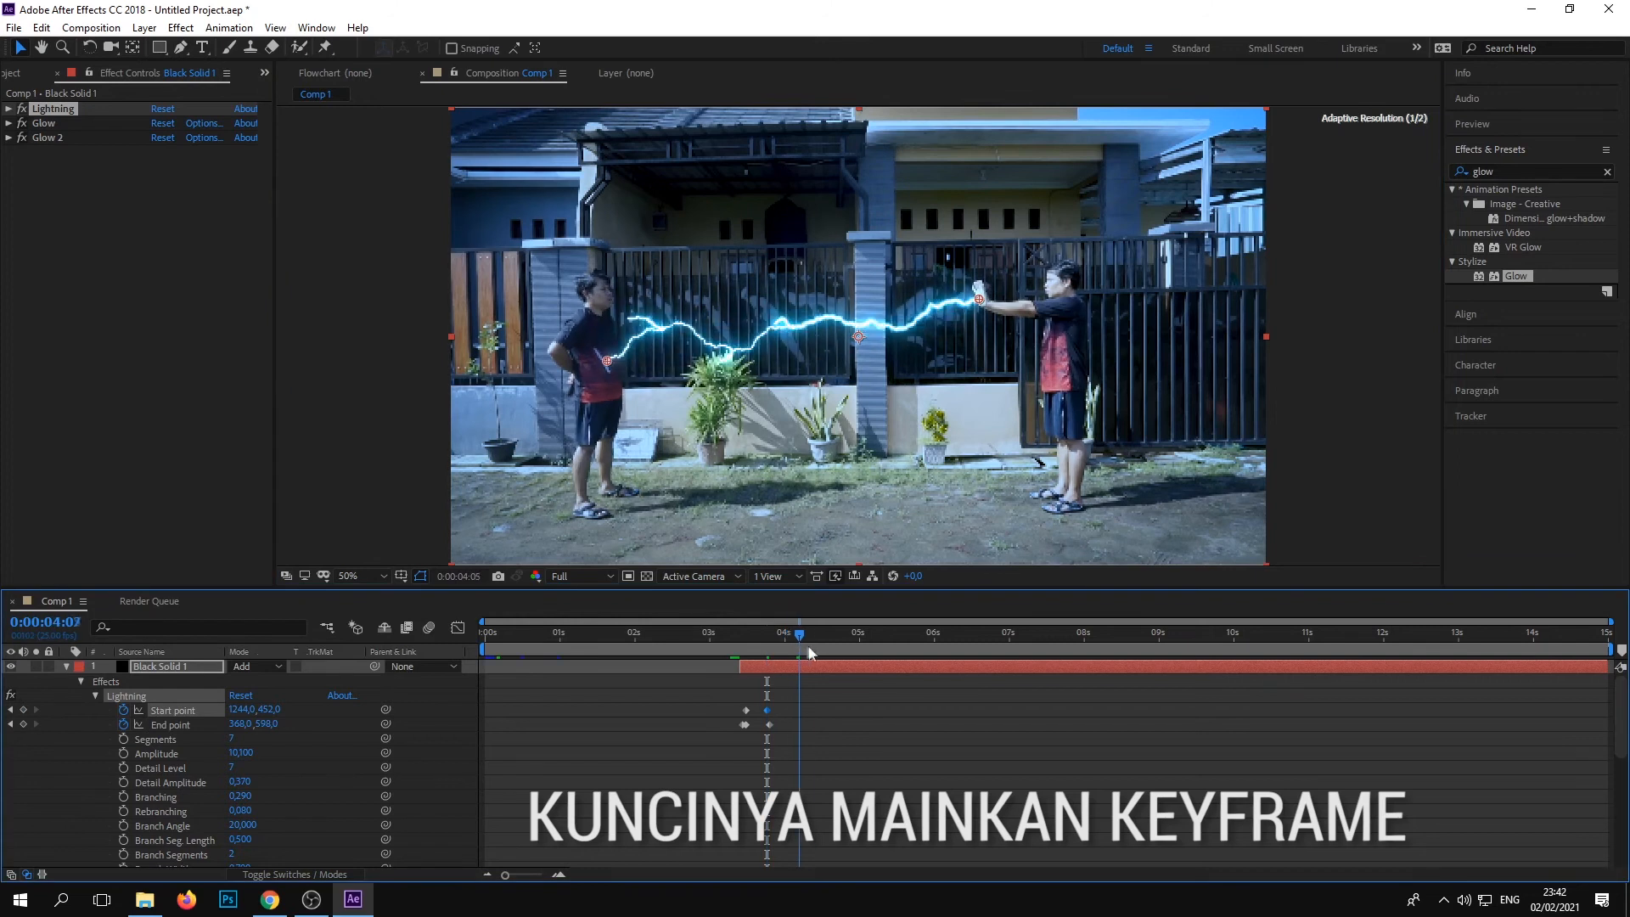
pyautogui.moveTo(808, 638); pyautogui.dragTo(1009, 638)
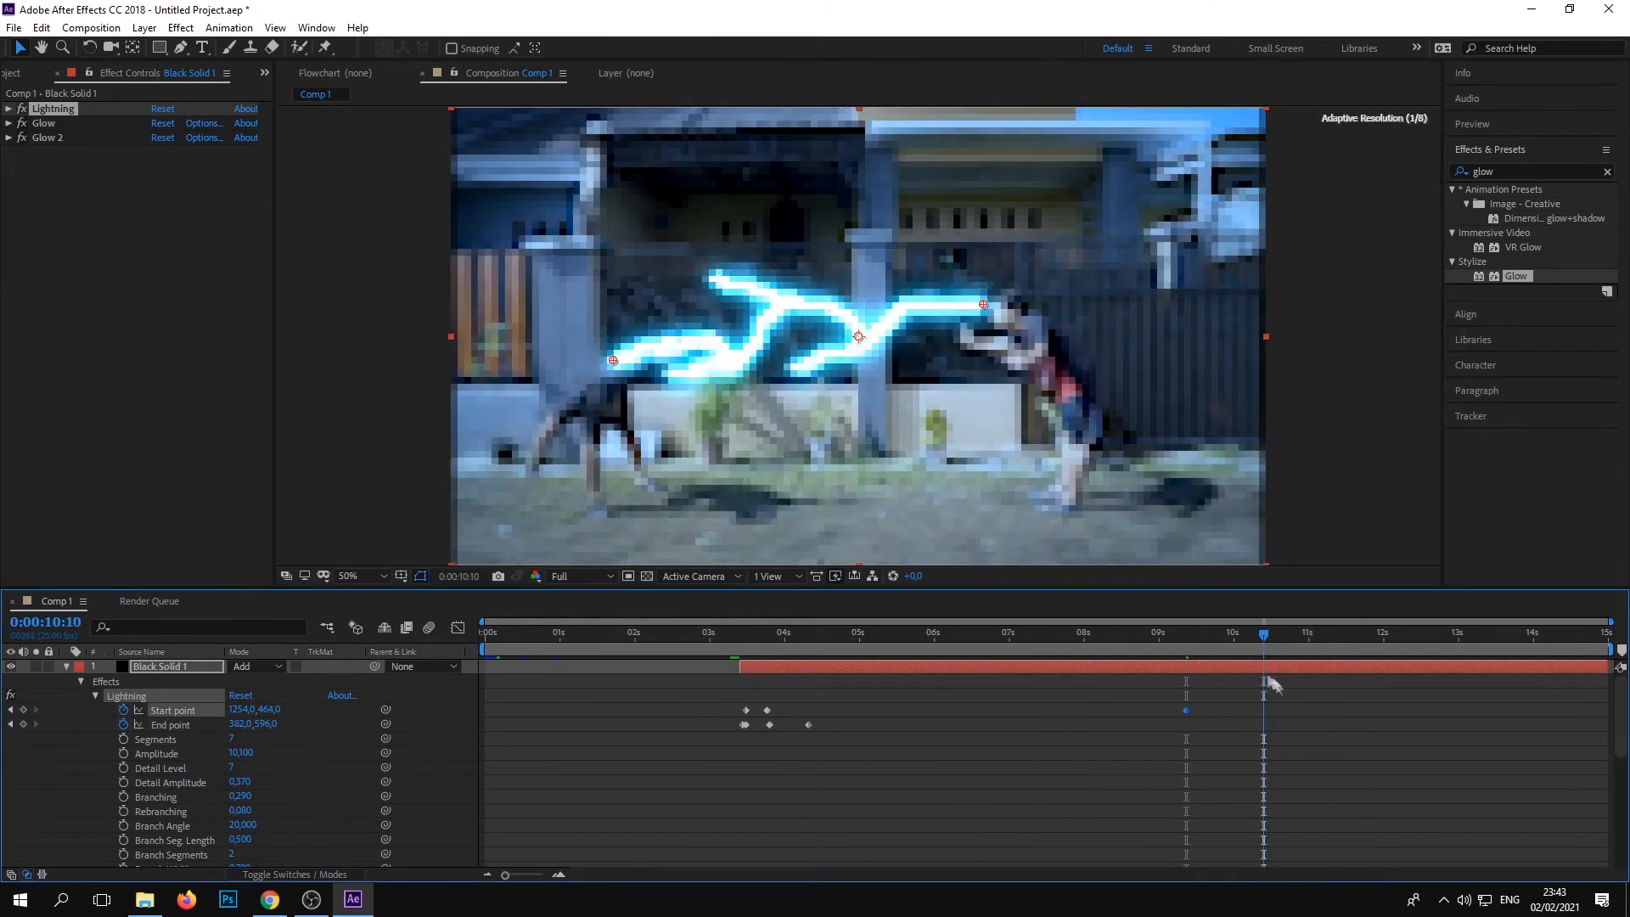
pyautogui.click(1267, 634)
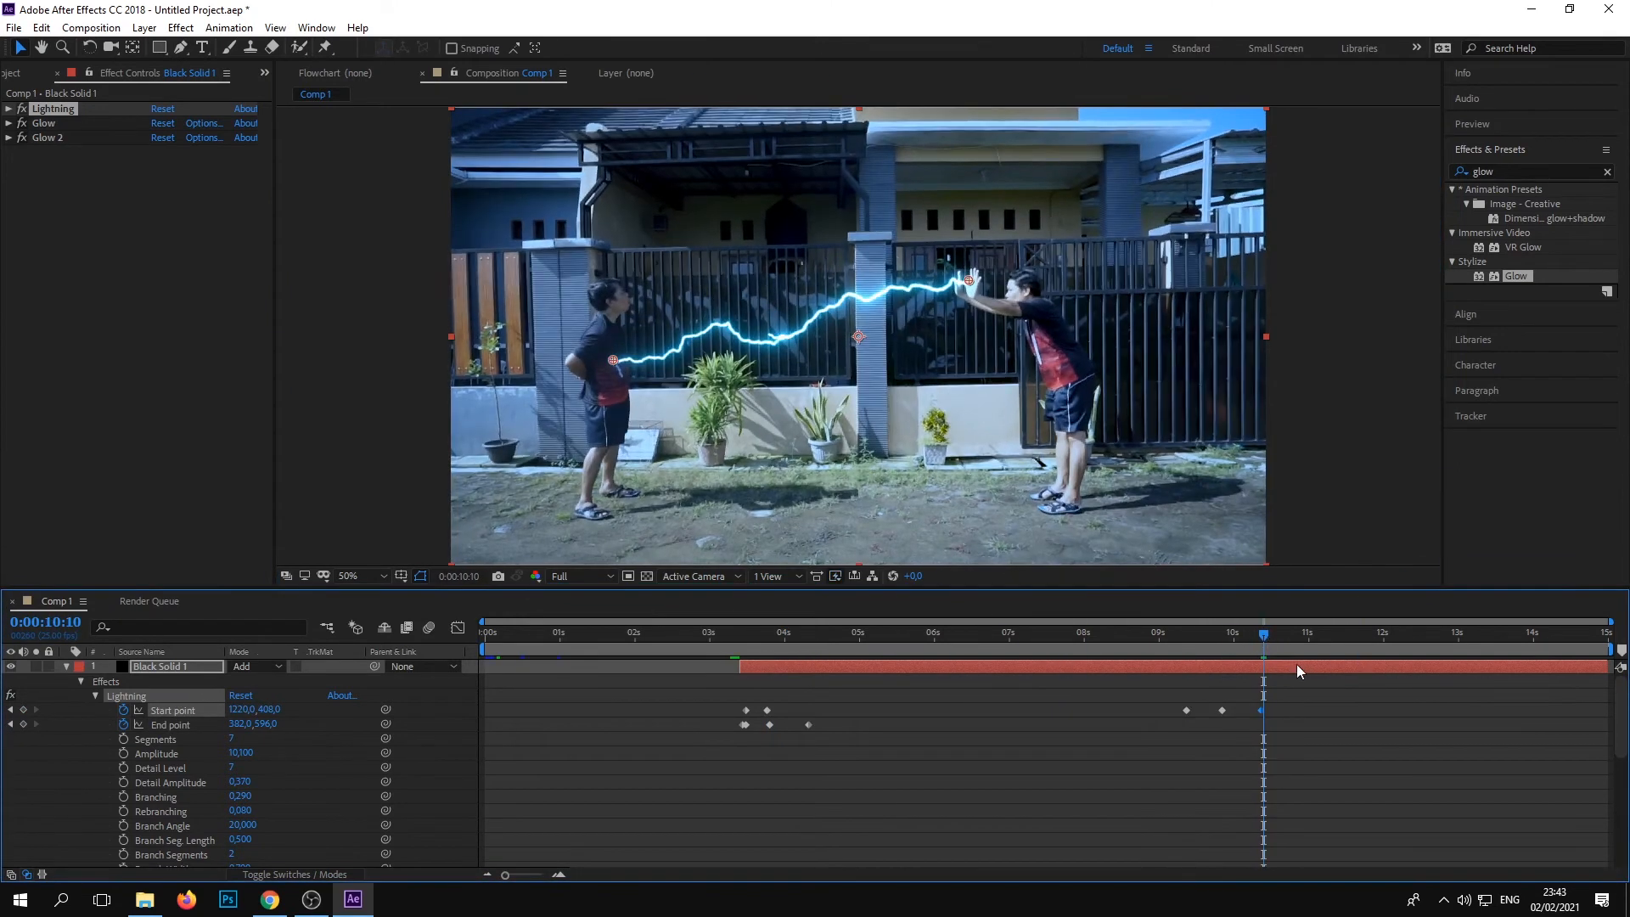
# Duplicate the Black Solid 1 lightning layer in Comp 1 and trim the copy to start at 0:00:10:10
pyautogui.click(1296, 664)
pyautogui.click(41, 27)
pyautogui.click(68, 293)
pyautogui.moveTo(739, 663); pyautogui.dragTo(1264, 637)
# Shift the copy's last three Lightning start point keyframes so that the first one falls at 0:00:10:10
pyautogui.click(81, 696)
pyautogui.click(67, 667)
pyautogui.click(80, 681)
pyautogui.moveTo(1279, 689); pyautogui.dragTo(1161, 718)
pyautogui.moveTo(1186, 710); pyautogui.dragTo(1263, 711)
# At 0:00:10:15, move the copy's Lightning start point onto the shooting actor's hand and its end point onto the opposite actor's torso
pyautogui.moveTo(1264, 636); pyautogui.dragTo(1278, 635)
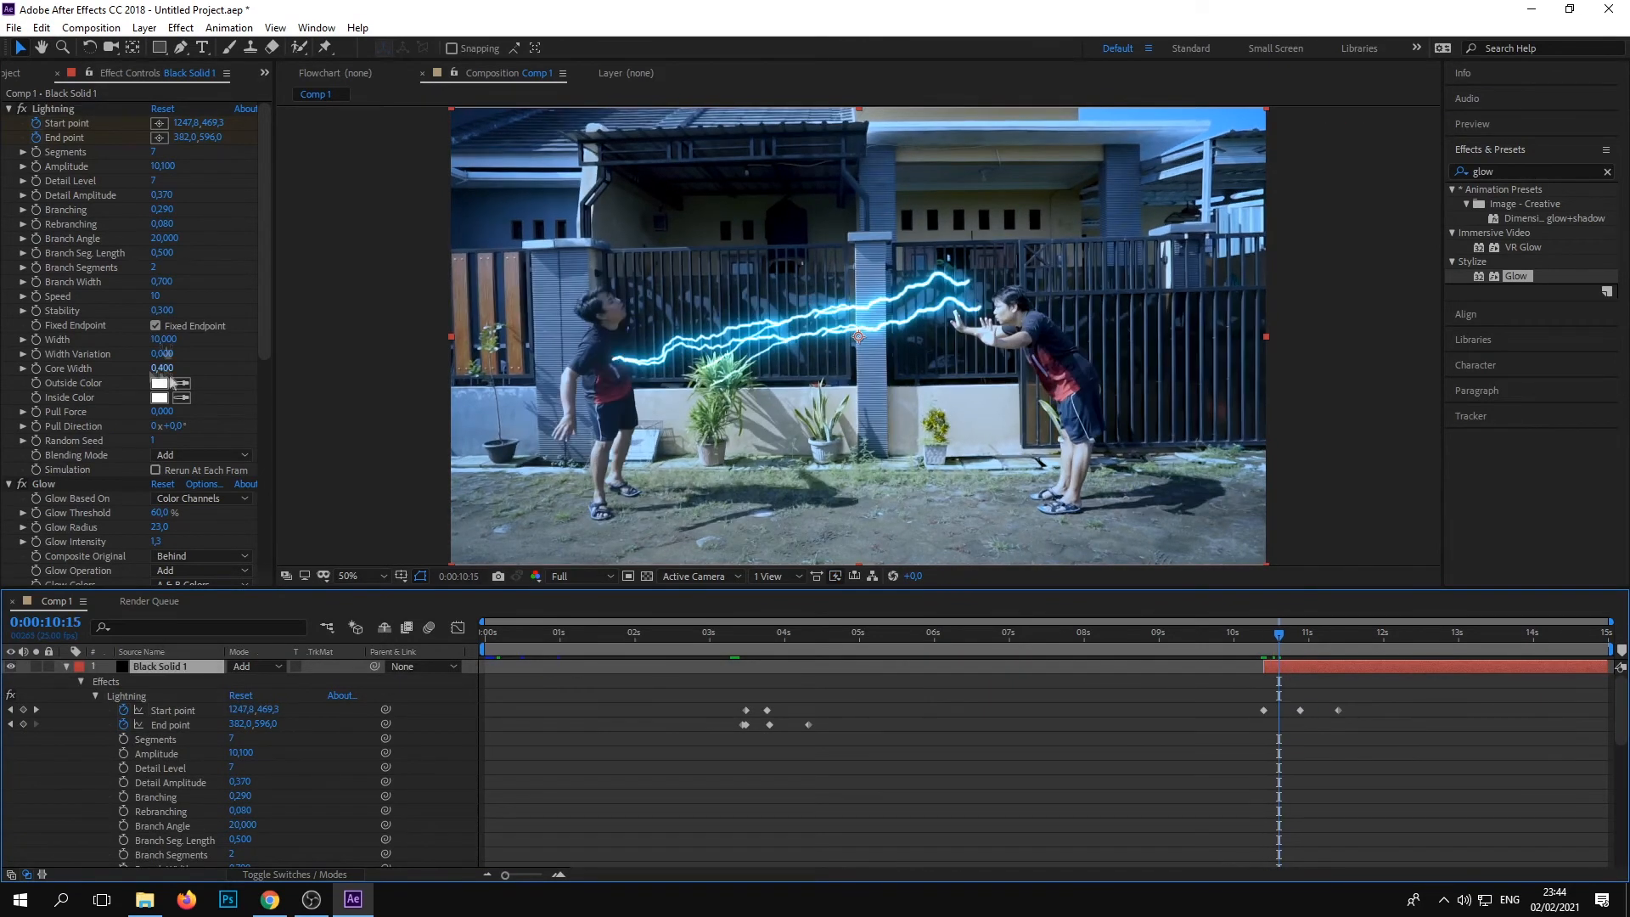
pyautogui.click(8, 109)
pyautogui.click(9, 123)
pyautogui.click(8, 138)
pyautogui.click(73, 110)
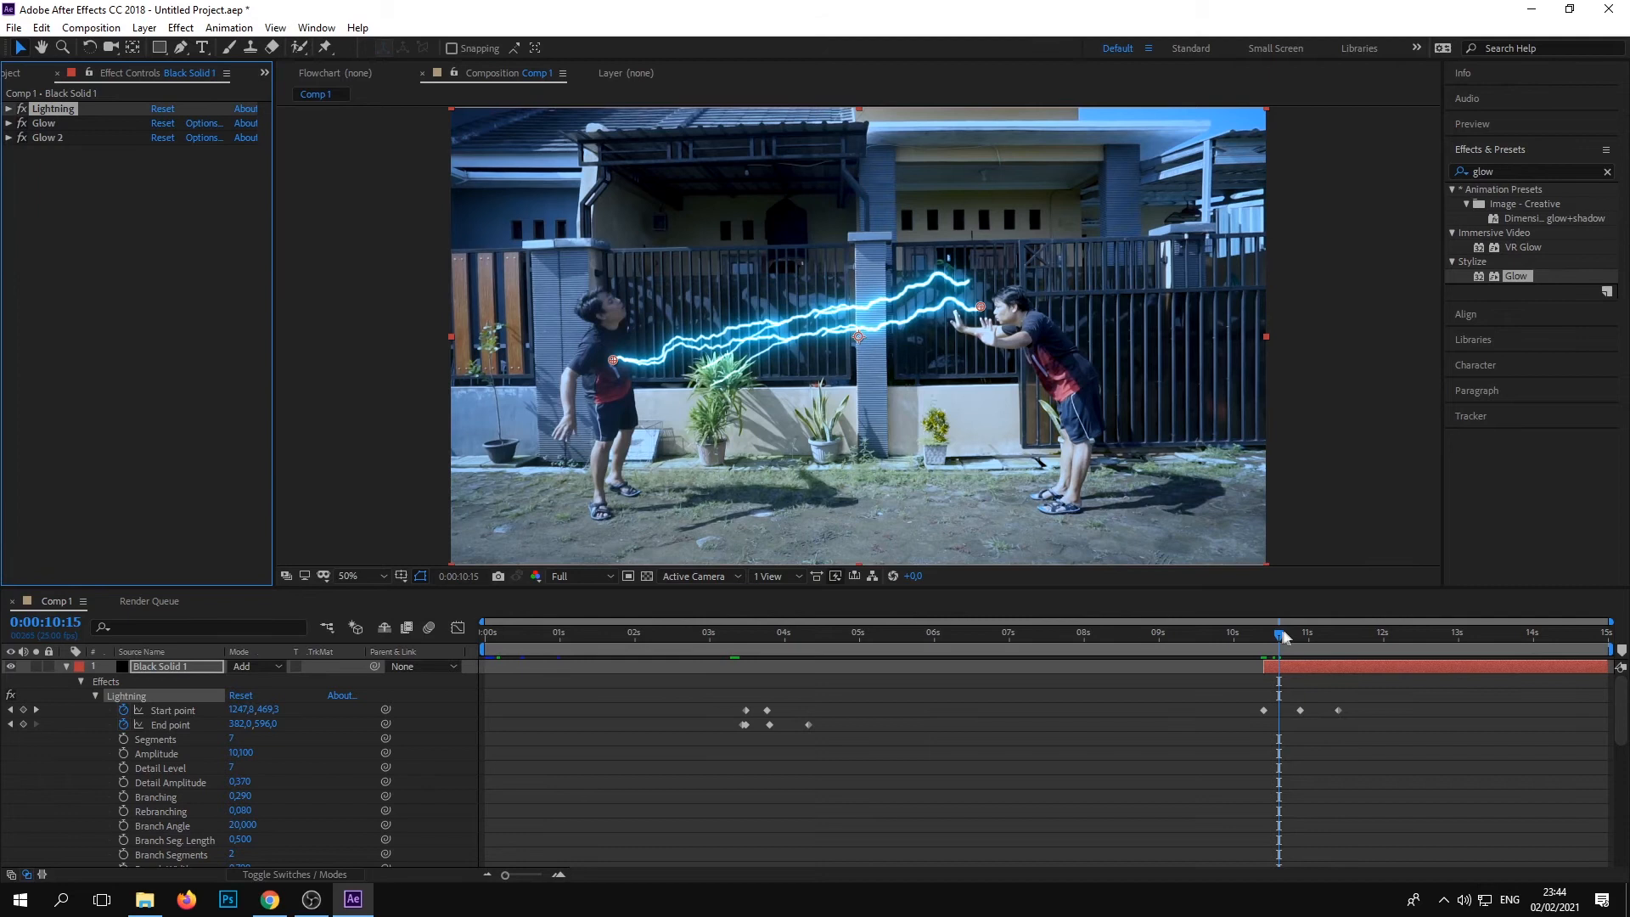
pyautogui.moveTo(980, 307); pyautogui.dragTo(949, 323)
pyautogui.moveTo(613, 360); pyautogui.dragTo(620, 365)
# From 0:00:10:20, reposition the original layer's Lightning start and end points to follow the shooter's hand and the falling actor
pyautogui.click(1279, 637)
pyautogui.moveTo(1279, 636); pyautogui.dragTo(1293, 636)
pyautogui.click(81, 682)
pyautogui.click(124, 713)
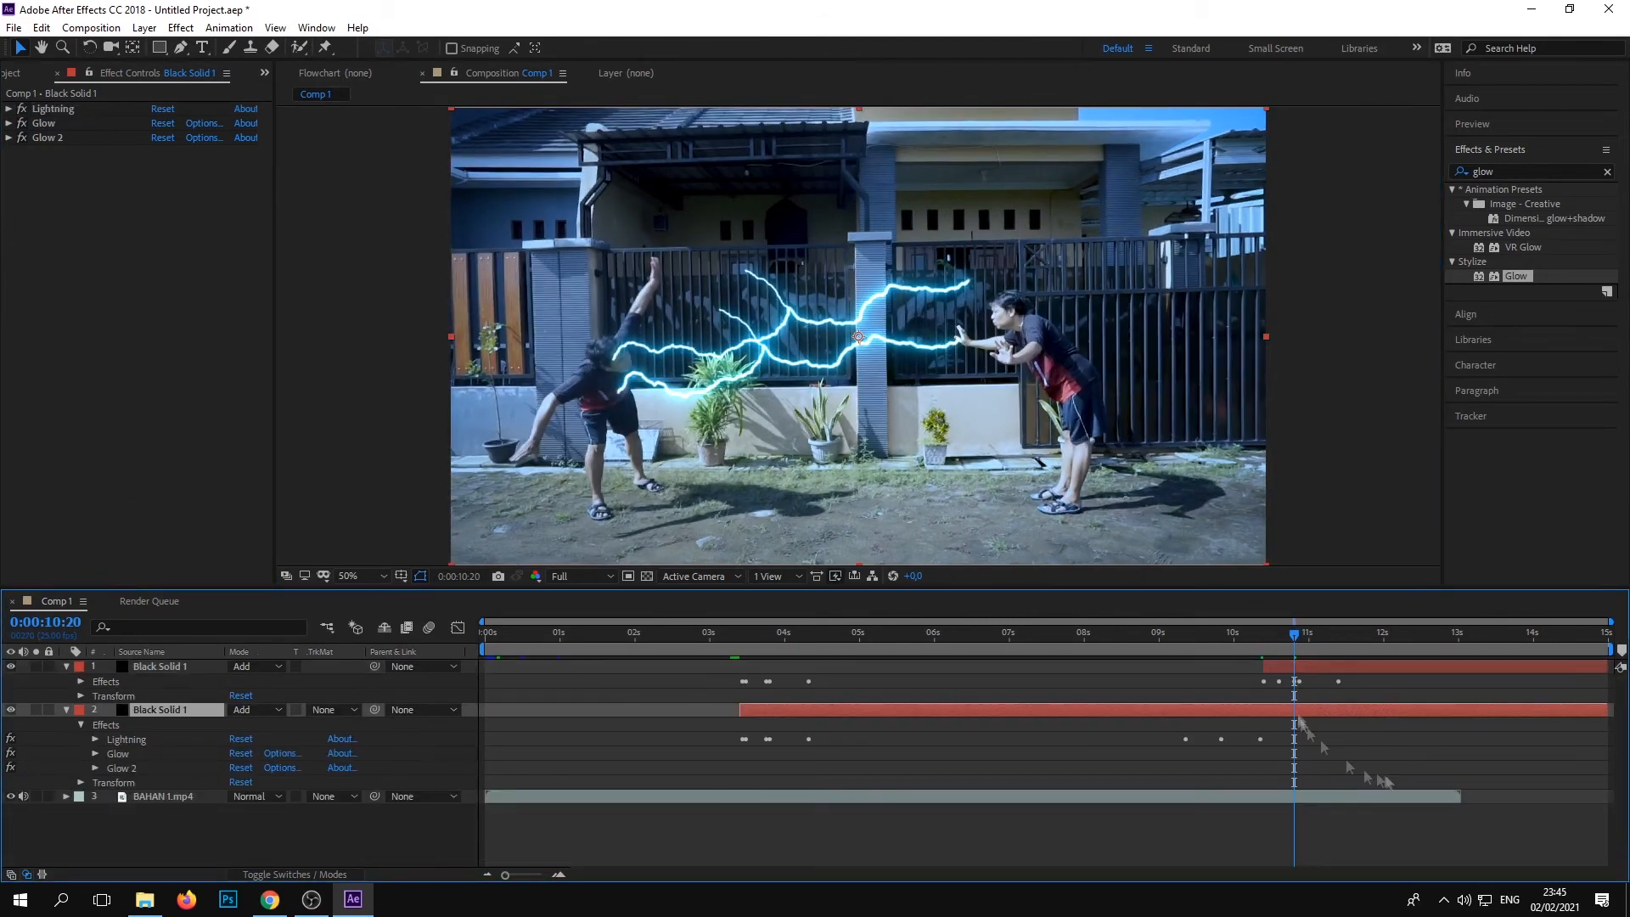
pyautogui.click(61, 110)
pyautogui.moveTo(968, 281); pyautogui.dragTo(994, 358)
pyautogui.moveTo(617, 364); pyautogui.dragTo(812, 447)
# At 0:00:11:11, reposition the Lightning start point to match the shooting actor's hands, working on both lightning layers
pyautogui.moveTo(1324, 637); pyautogui.dragTo(1340, 681)
pyautogui.click(1343, 667)
pyautogui.click(54, 109)
pyautogui.moveTo(983, 282); pyautogui.dragTo(1021, 364)
pyautogui.click(1313, 712)
pyautogui.click(54, 110)
# Trim both lightning layers in Comp 1 to end just before the 12-second mark
pyautogui.moveTo(1342, 636); pyautogui.dragTo(1368, 645)
pyautogui.moveTo(1606, 667); pyautogui.dragTo(1368, 668)
pyautogui.moveTo(1607, 707); pyautogui.dragTo(1607, 705)
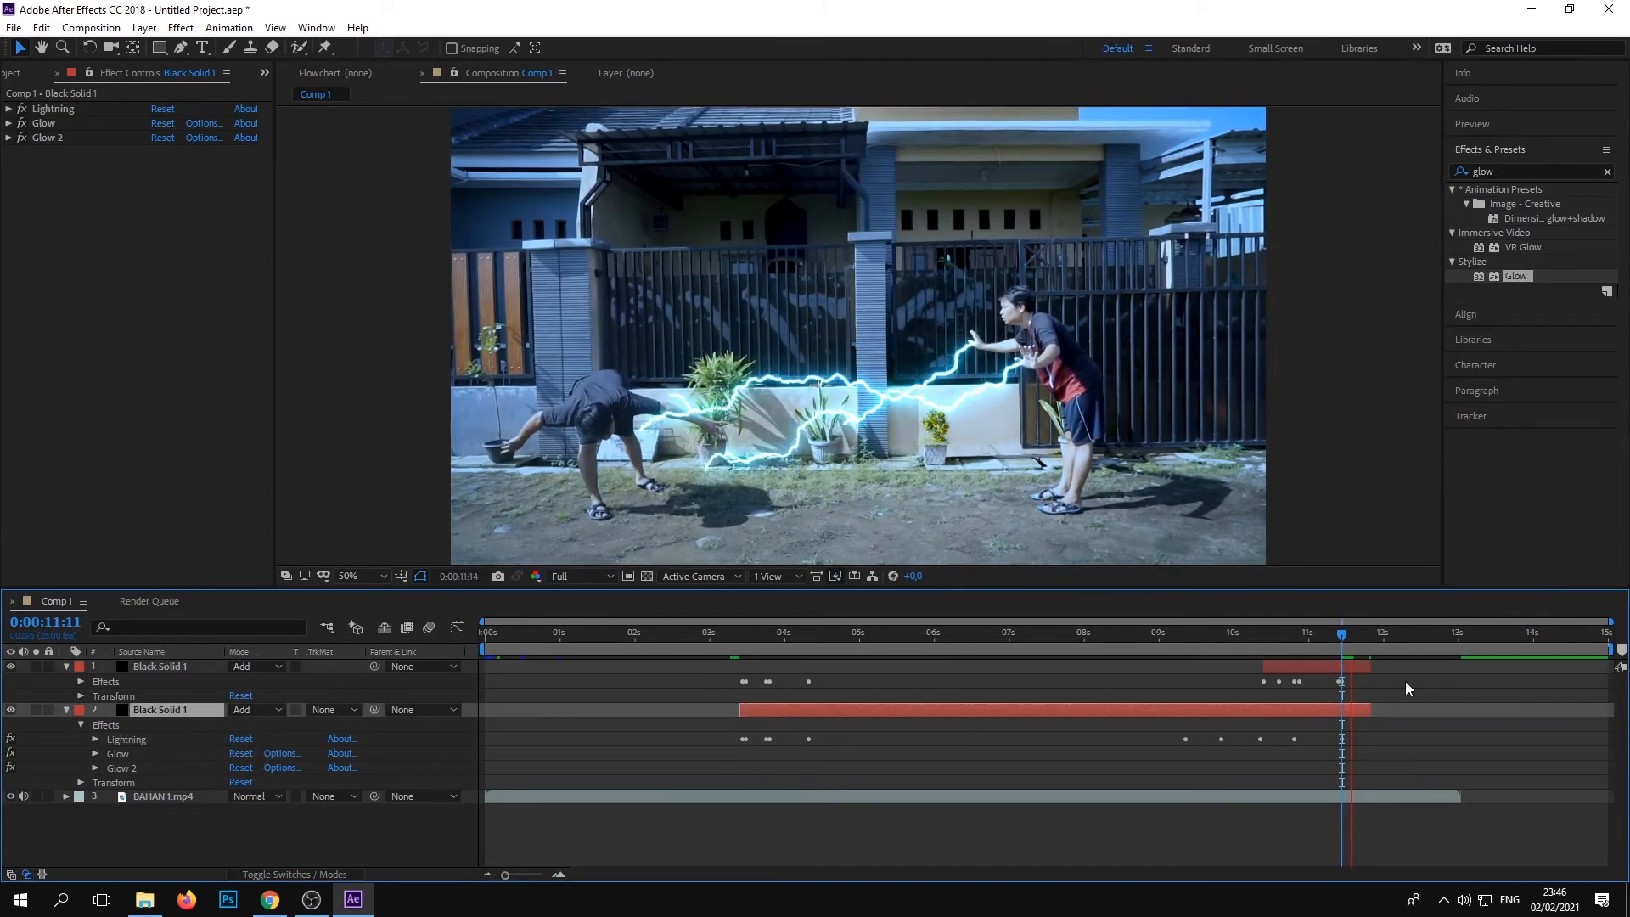
pyautogui.click(1249, 647)
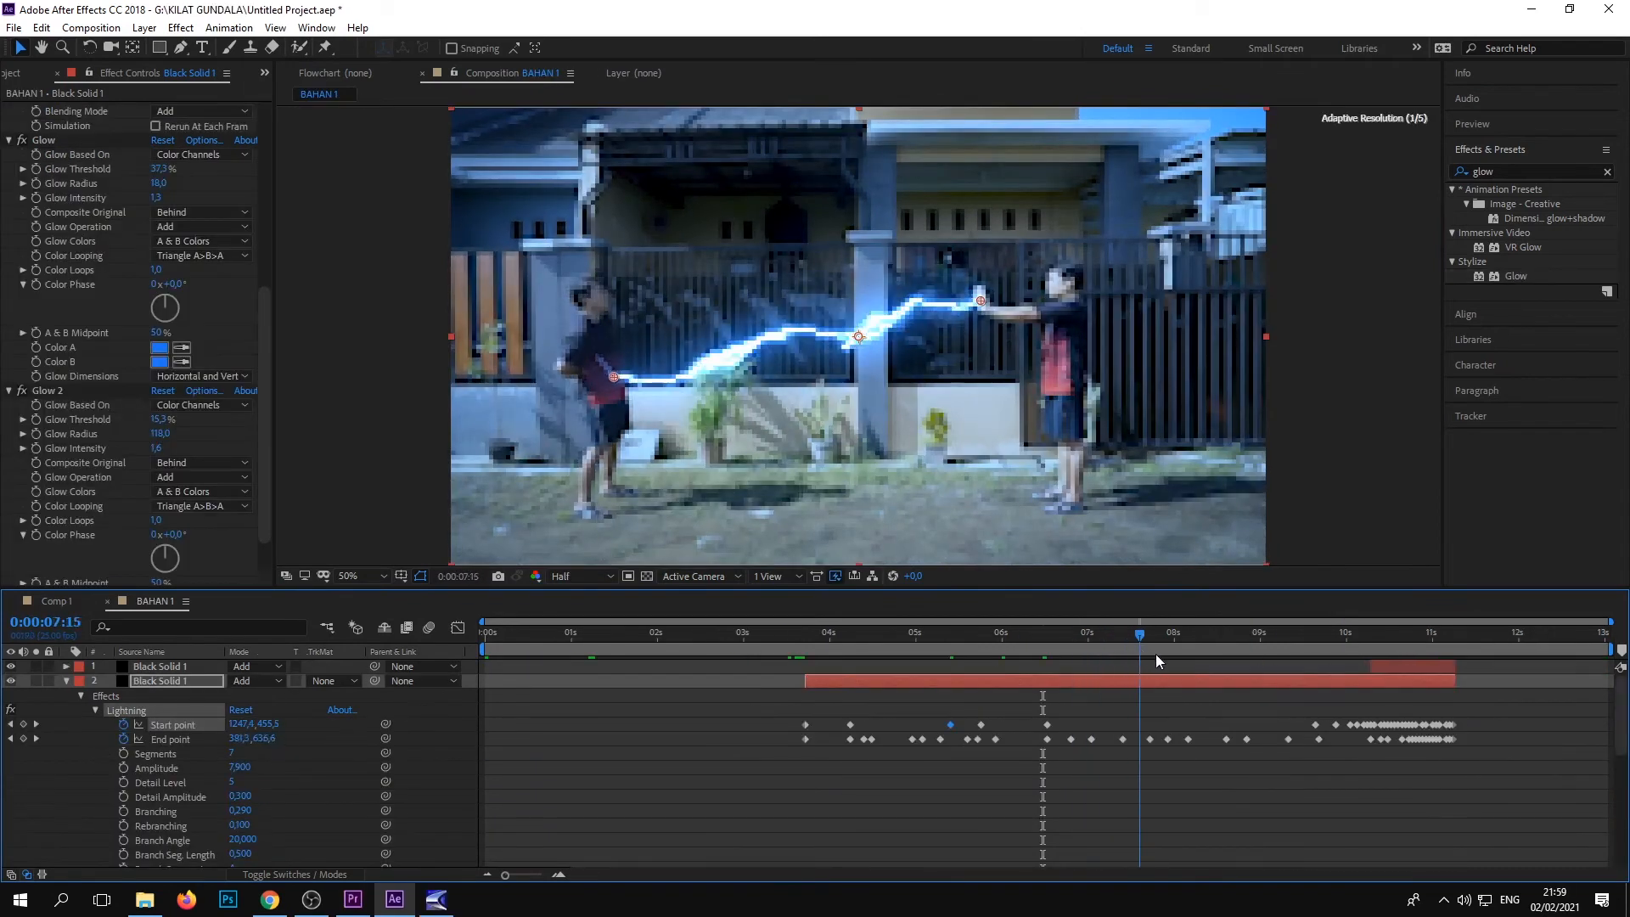
# Review the longer lightning layer's keyframes up to 0:00:10:12 in BAHAN 1 and look up the layer Duplicate command
pyautogui.moveTo(1155, 653); pyautogui.dragTo(1313, 674)
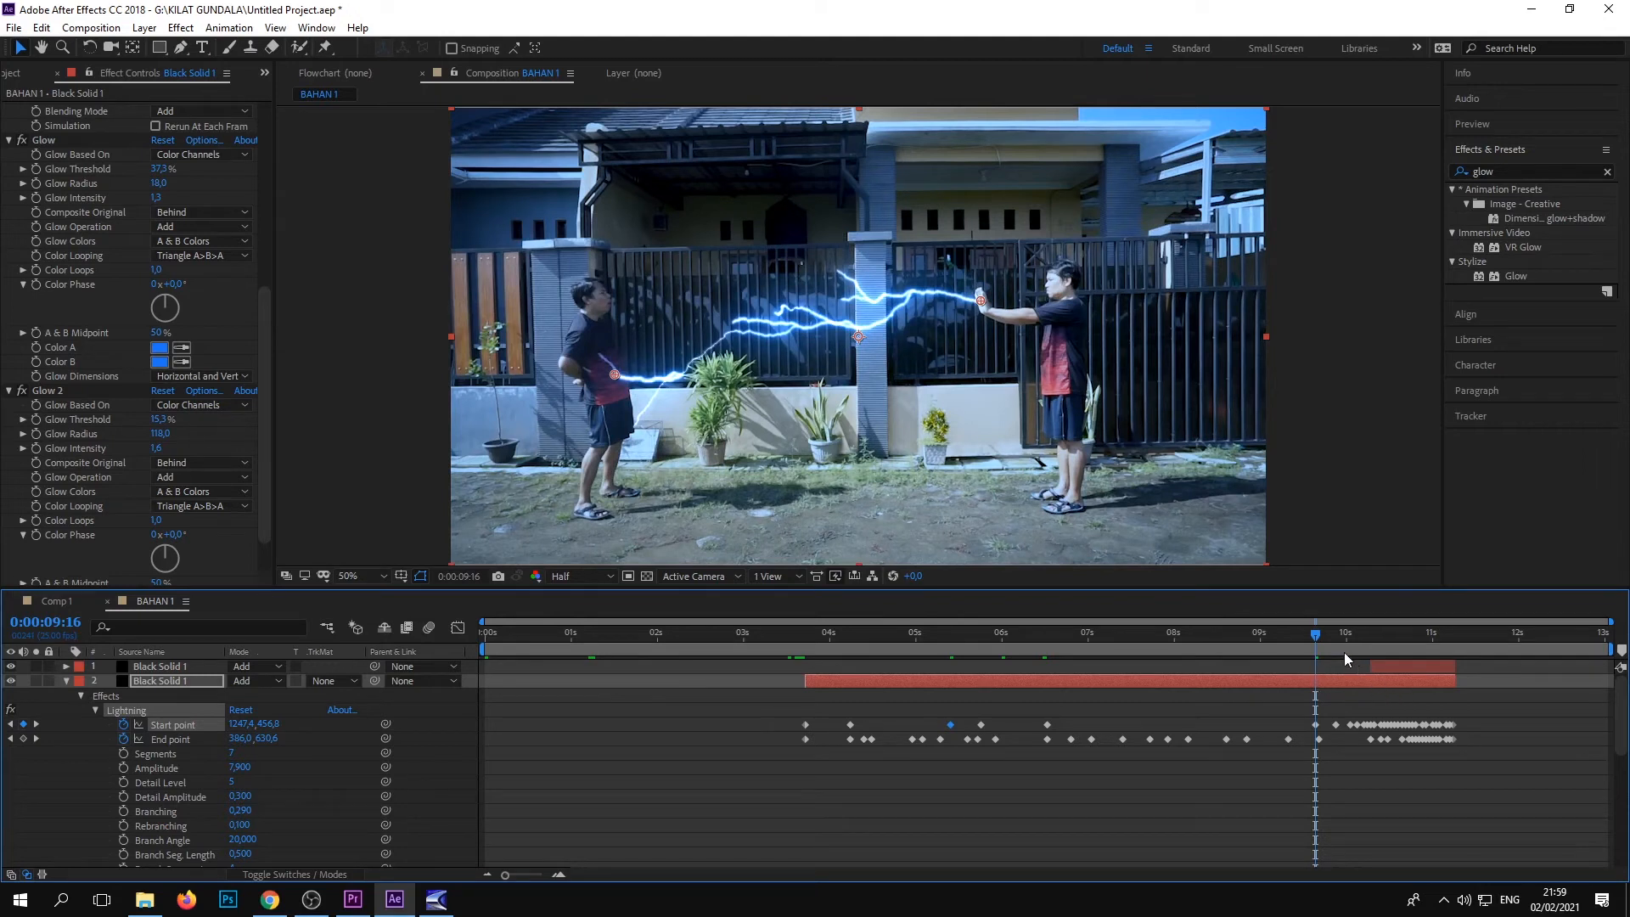
pyautogui.moveTo(1320, 635); pyautogui.dragTo(1388, 643)
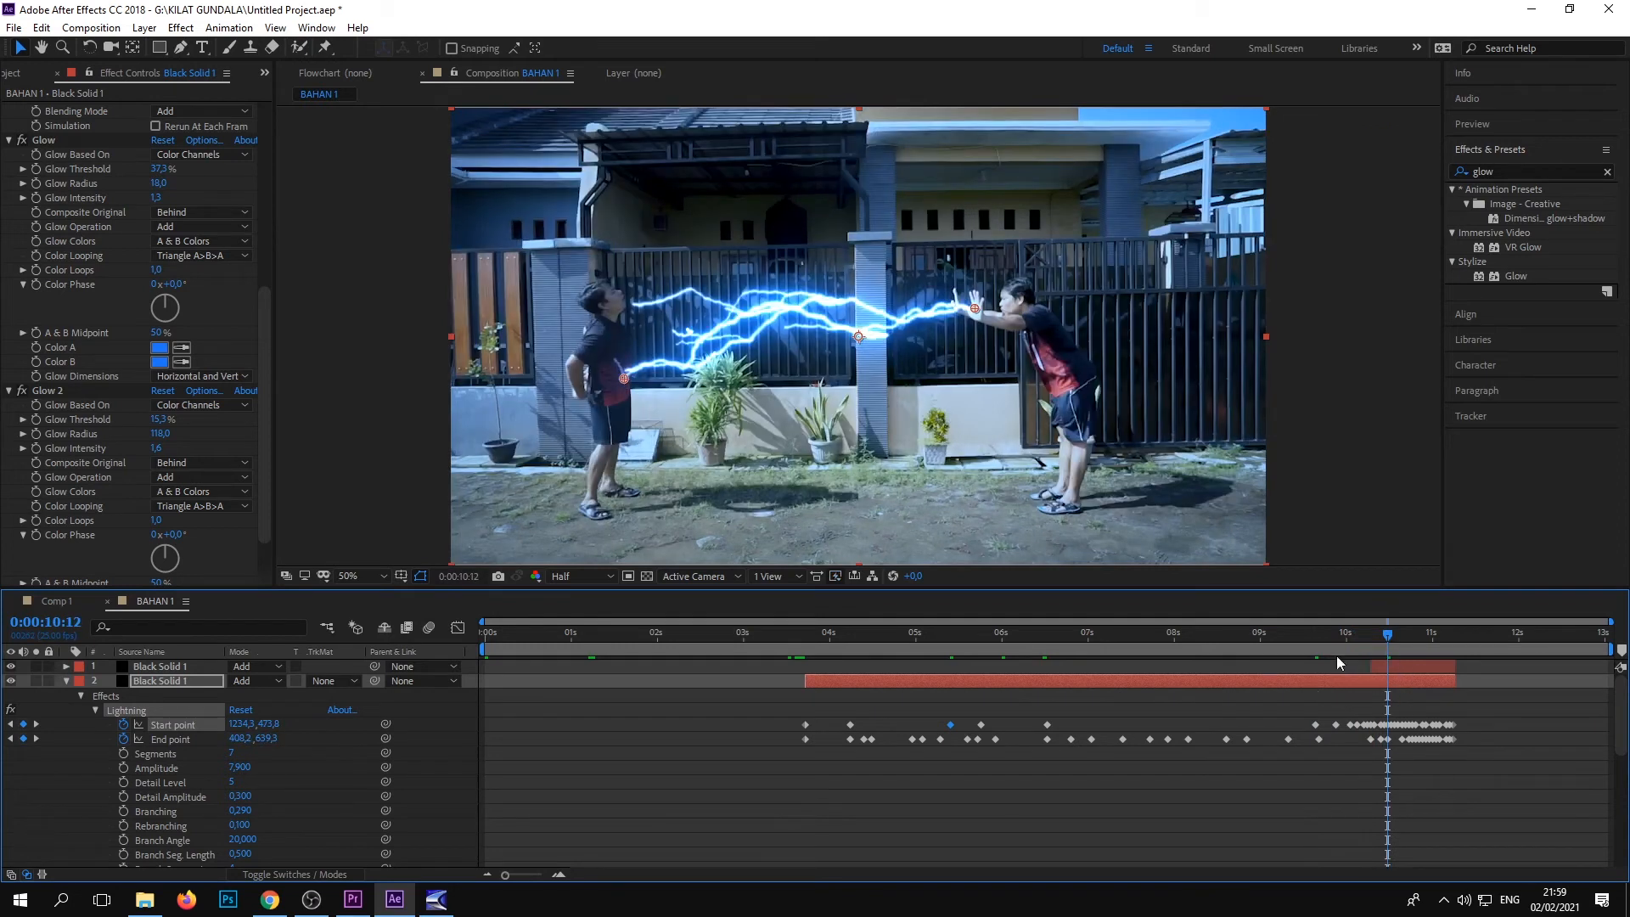
pyautogui.click(1431, 688)
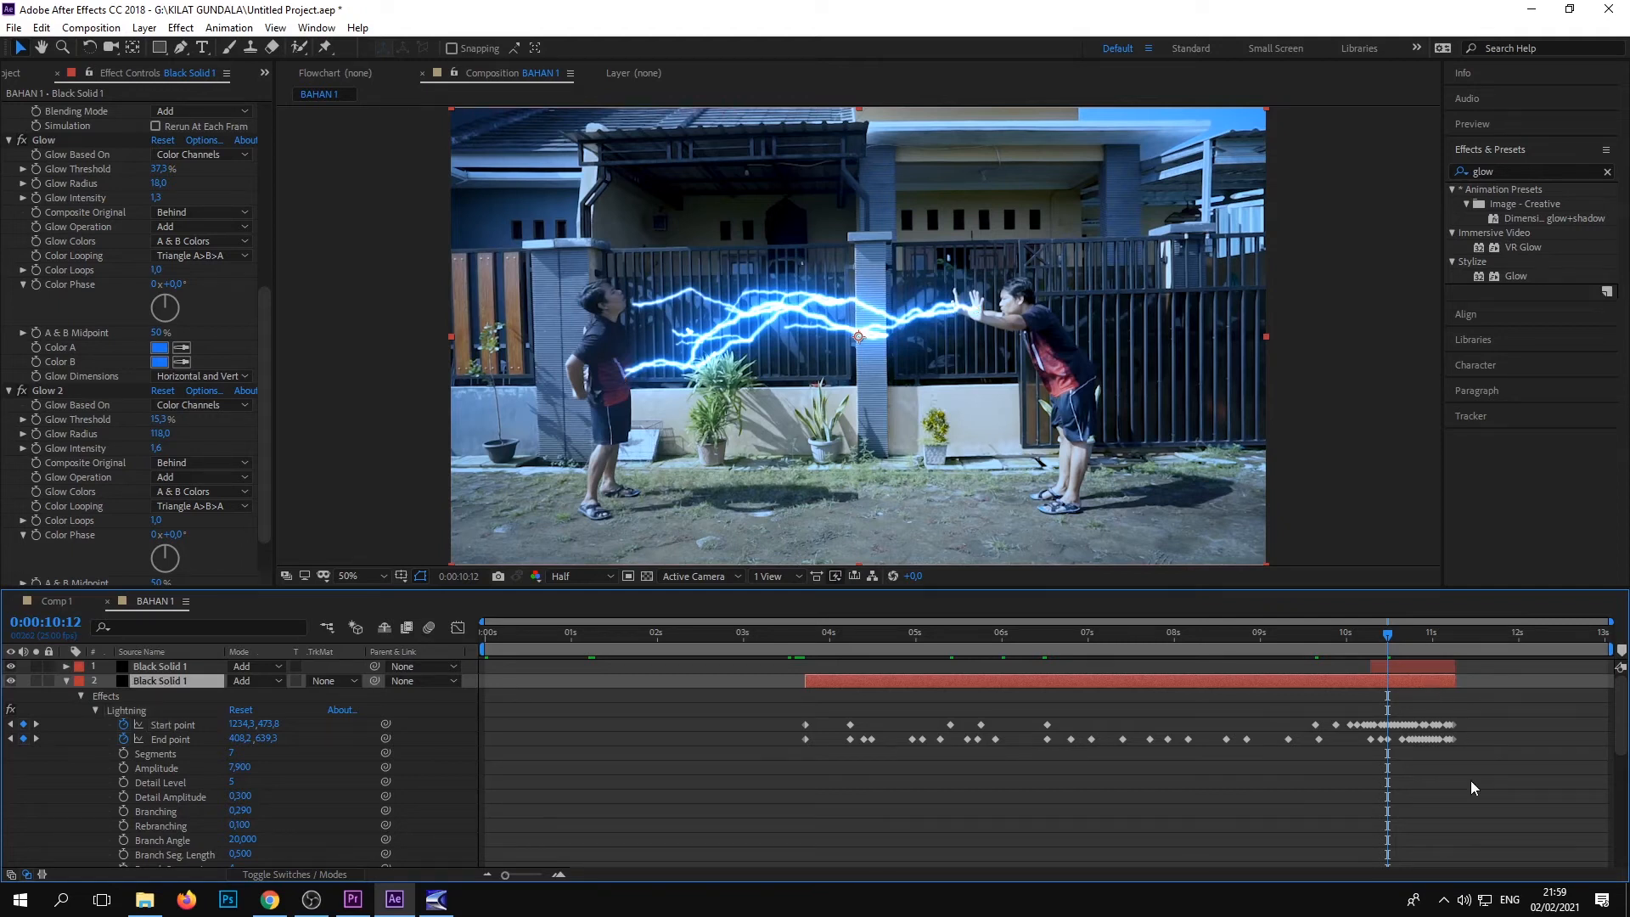
pyautogui.click(40, 28)
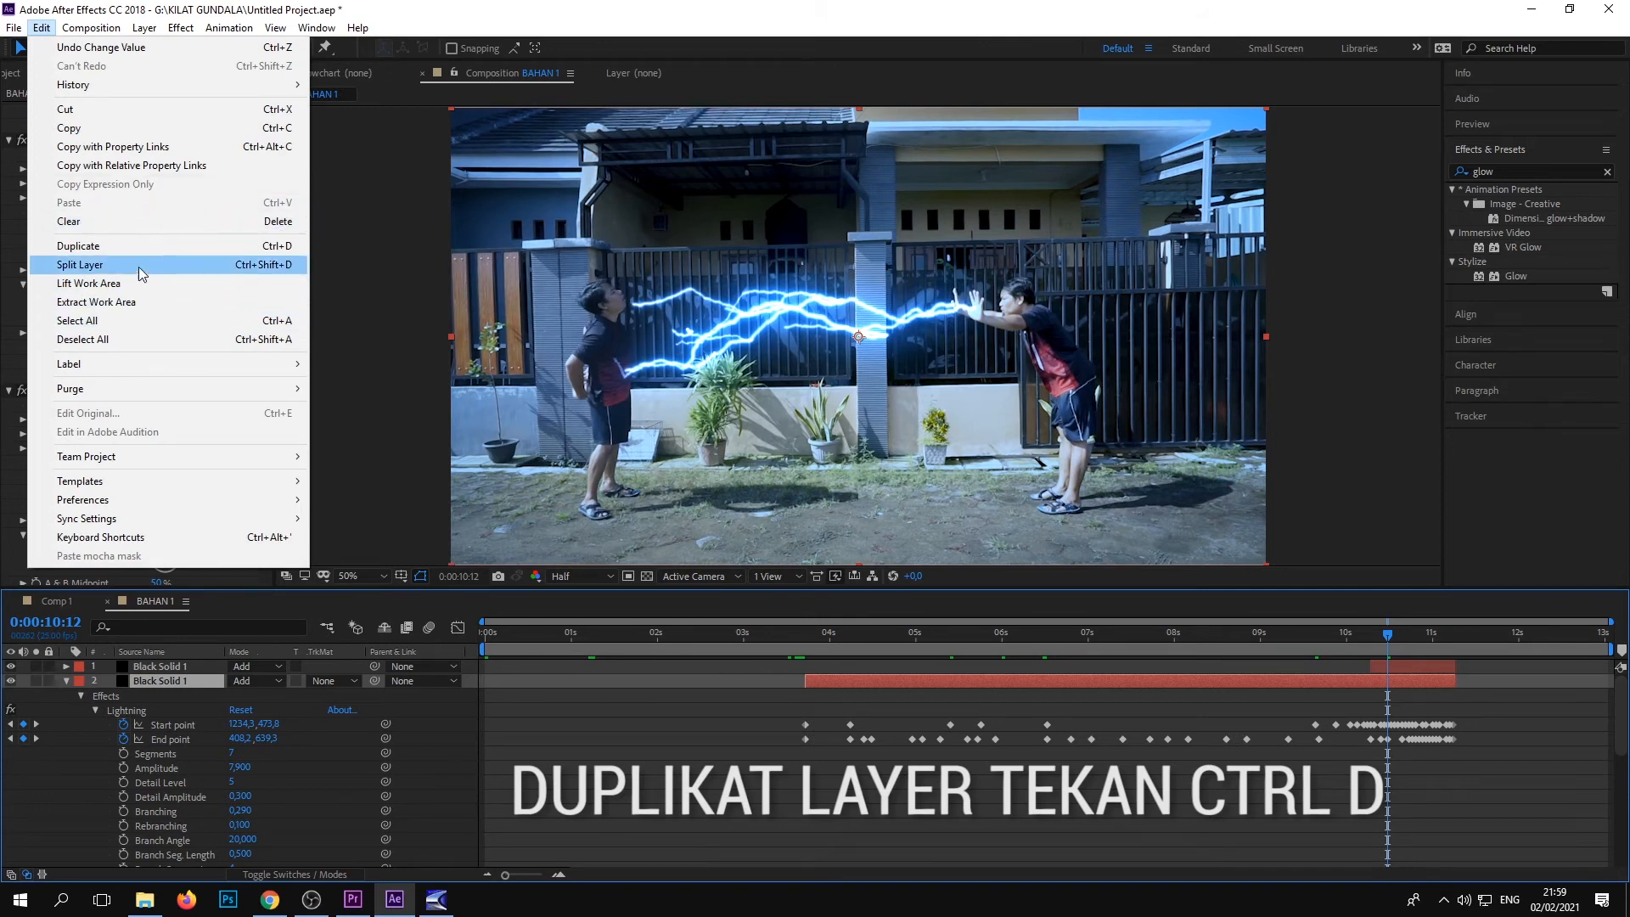
pyautogui.click(644, 766)
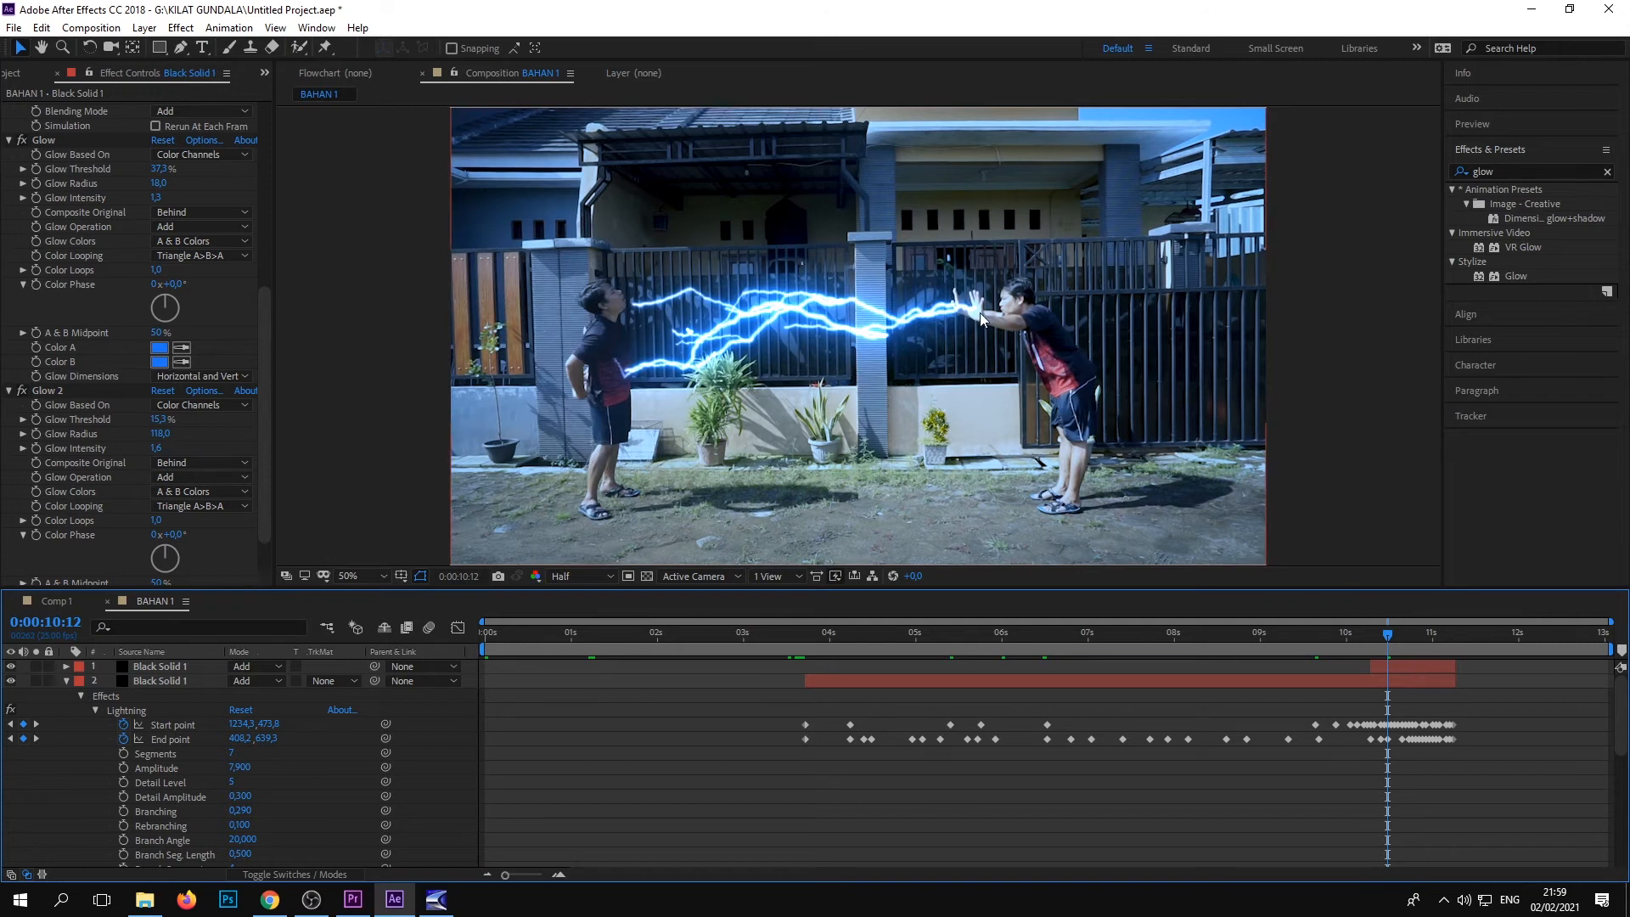
# Reveal the shorter Black Solid 1 layer's Lightning keyframes in BAHAN 1 and examine both bolts from 0:00:10:07 to 0:00:11:08
pyautogui.click(1412, 671)
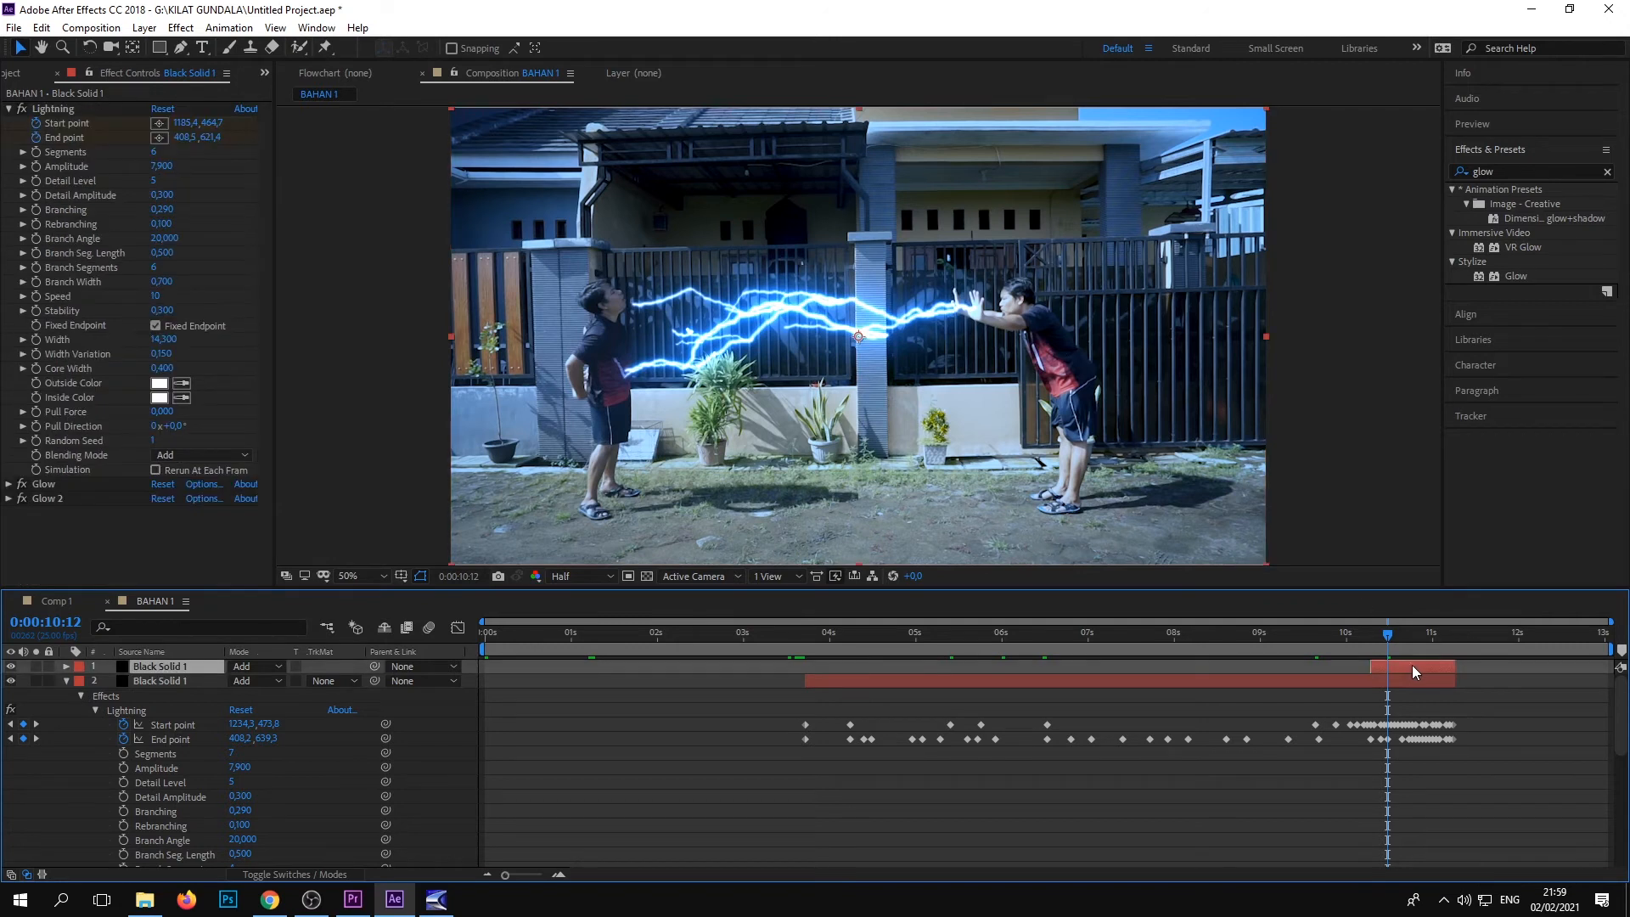
pyautogui.click(65, 681)
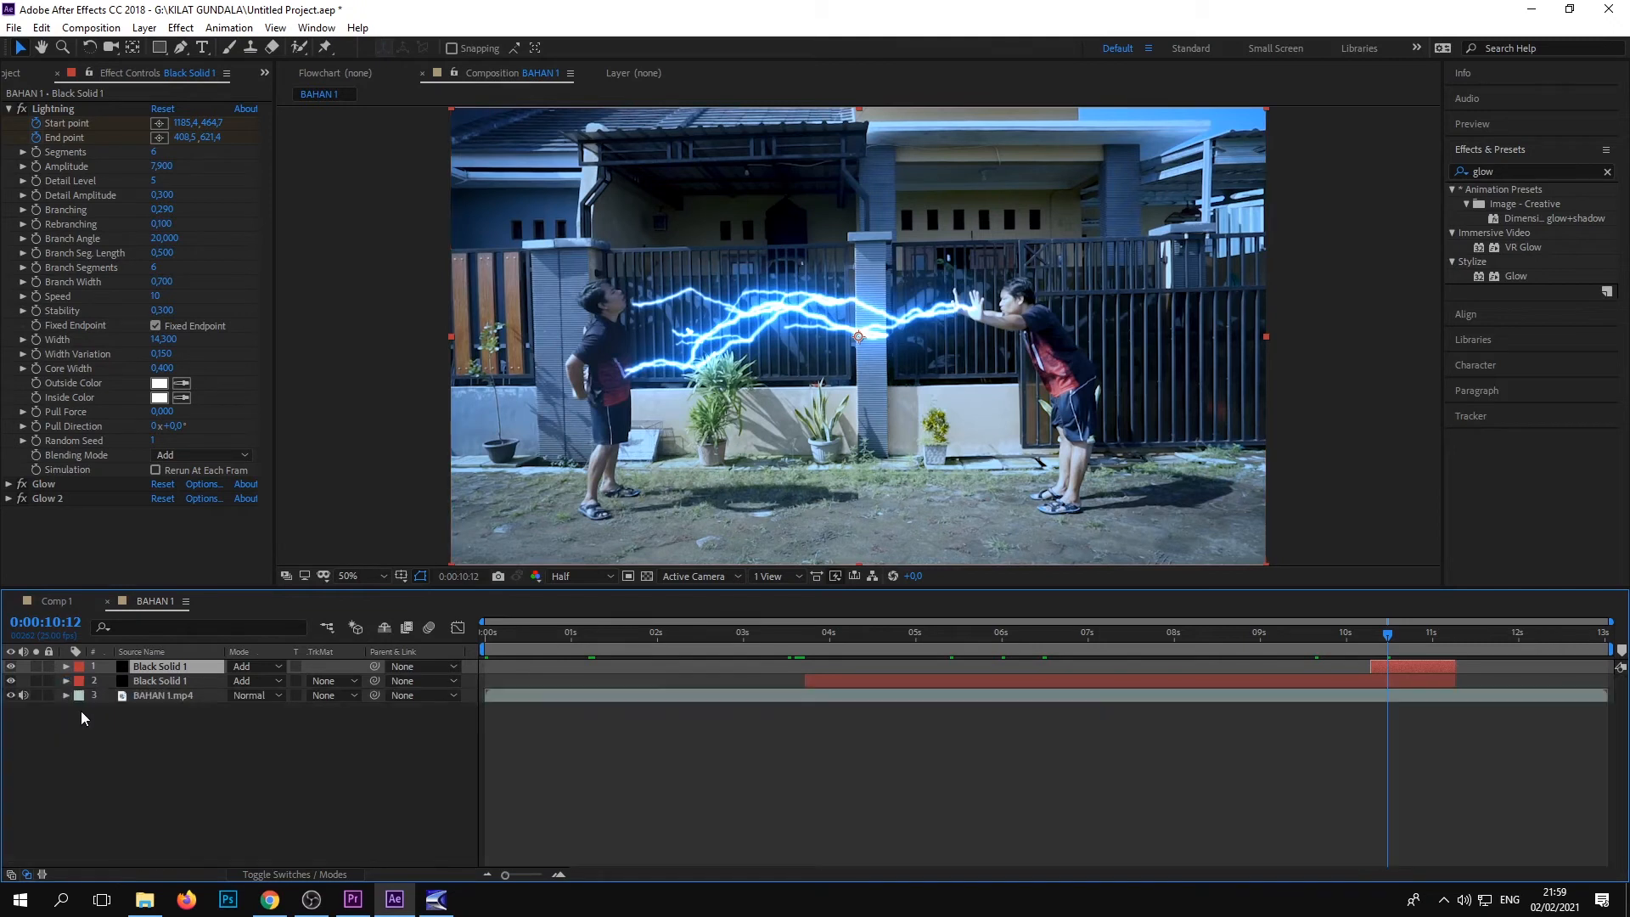
pyautogui.click(65, 666)
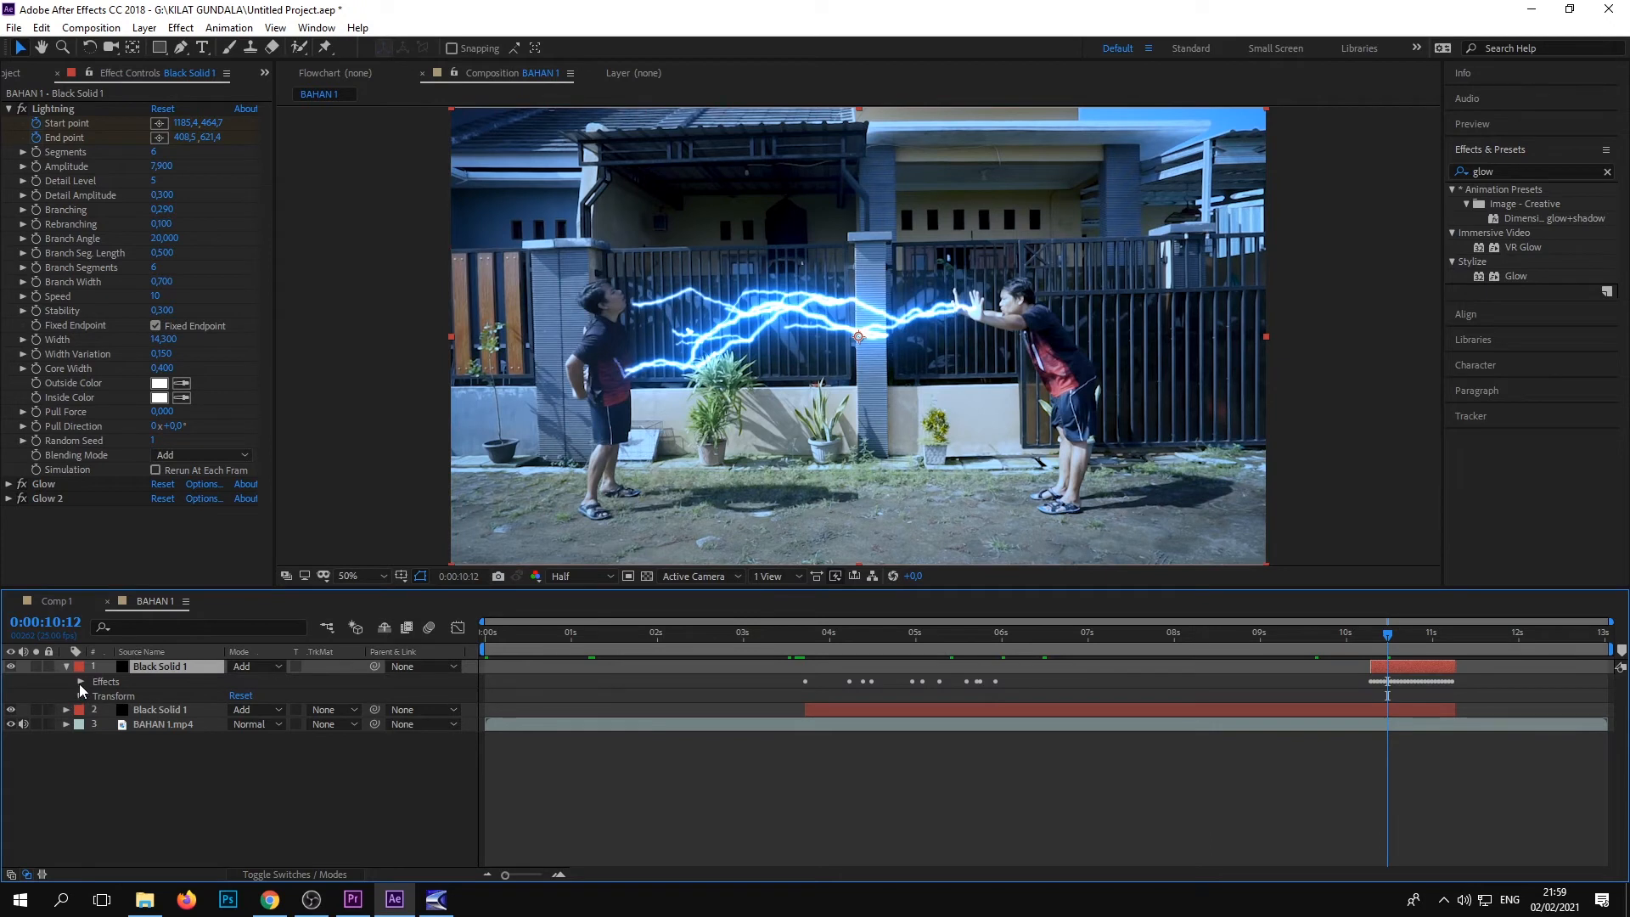
pyautogui.click(80, 682)
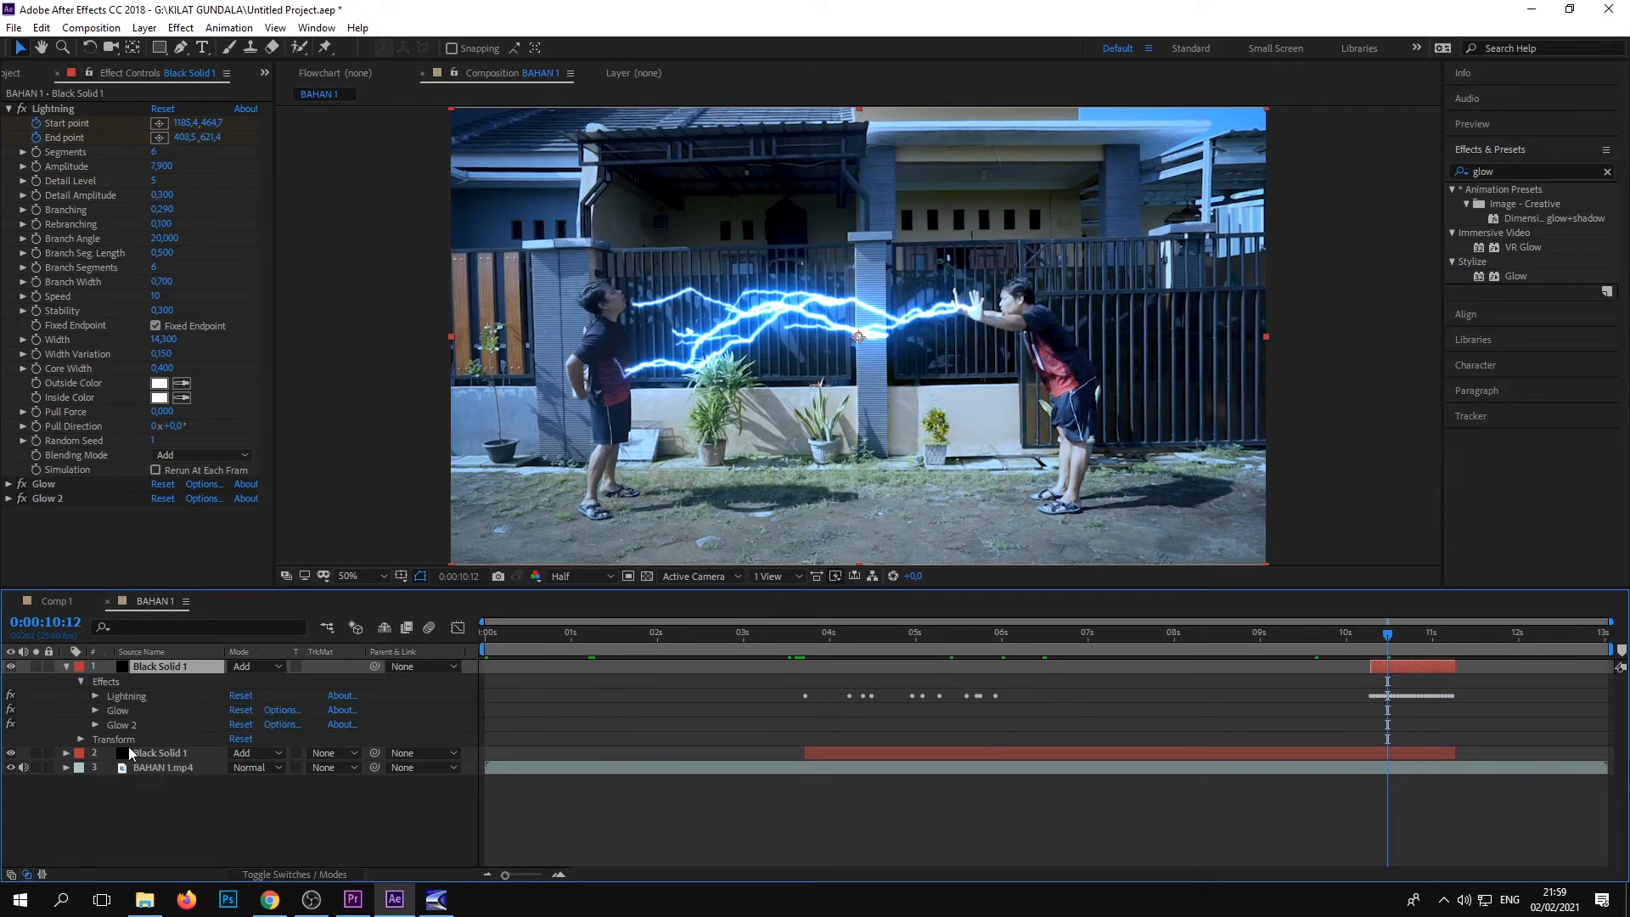
pyautogui.click(94, 695)
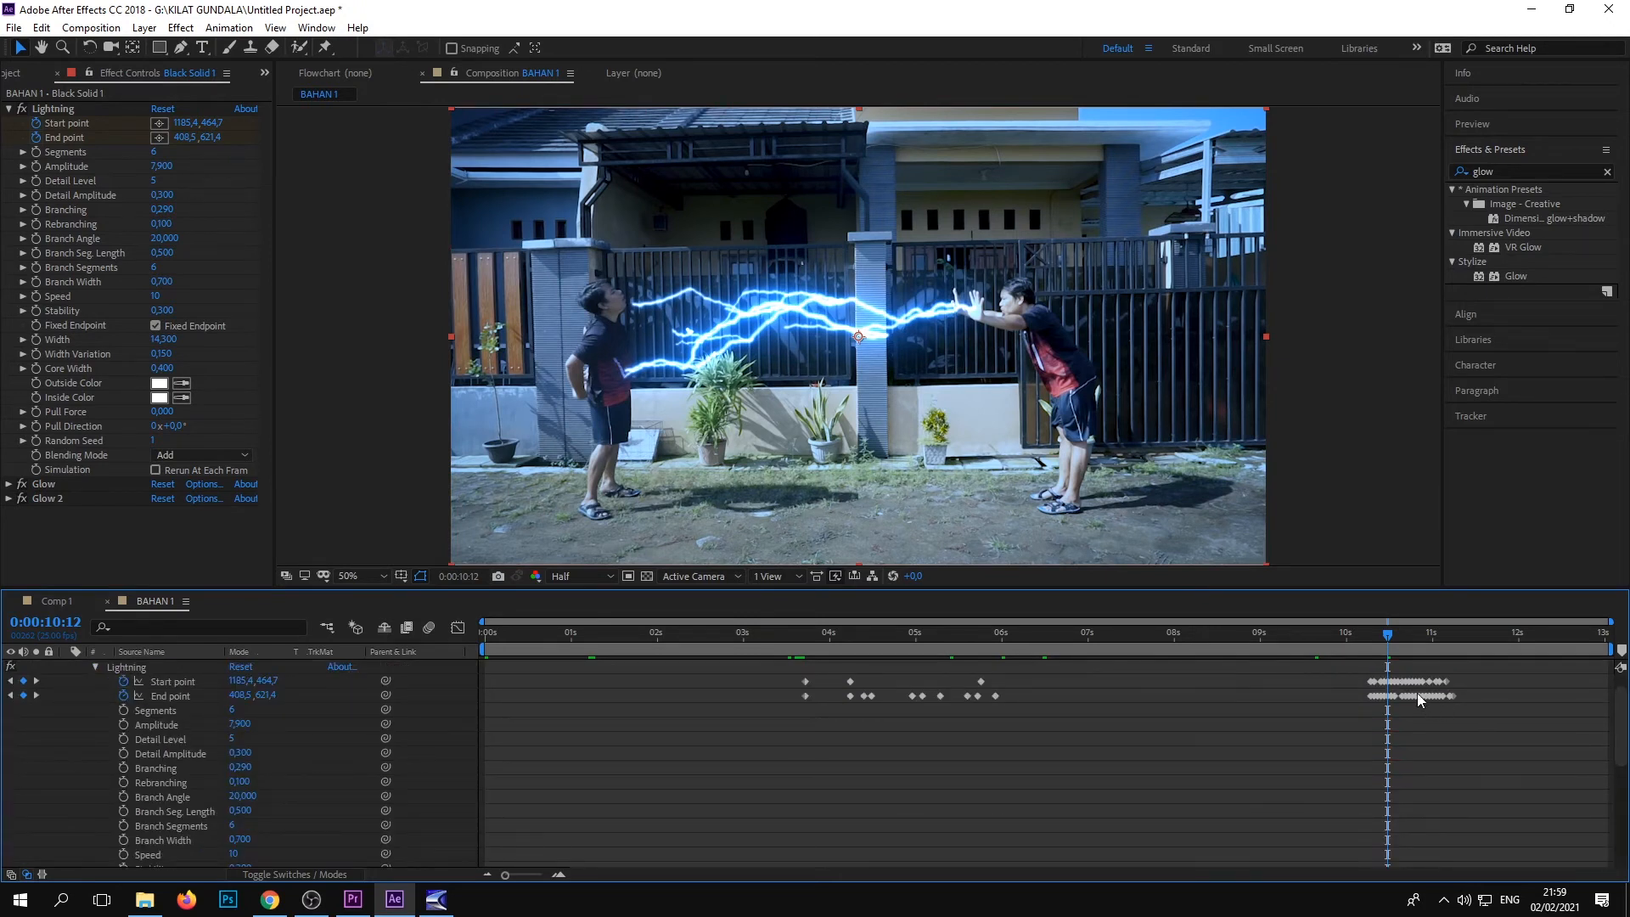
pyautogui.moveTo(1387, 635); pyautogui.dragTo(1372, 634)
pyautogui.moveTo(1385, 634); pyautogui.dragTo(1370, 634)
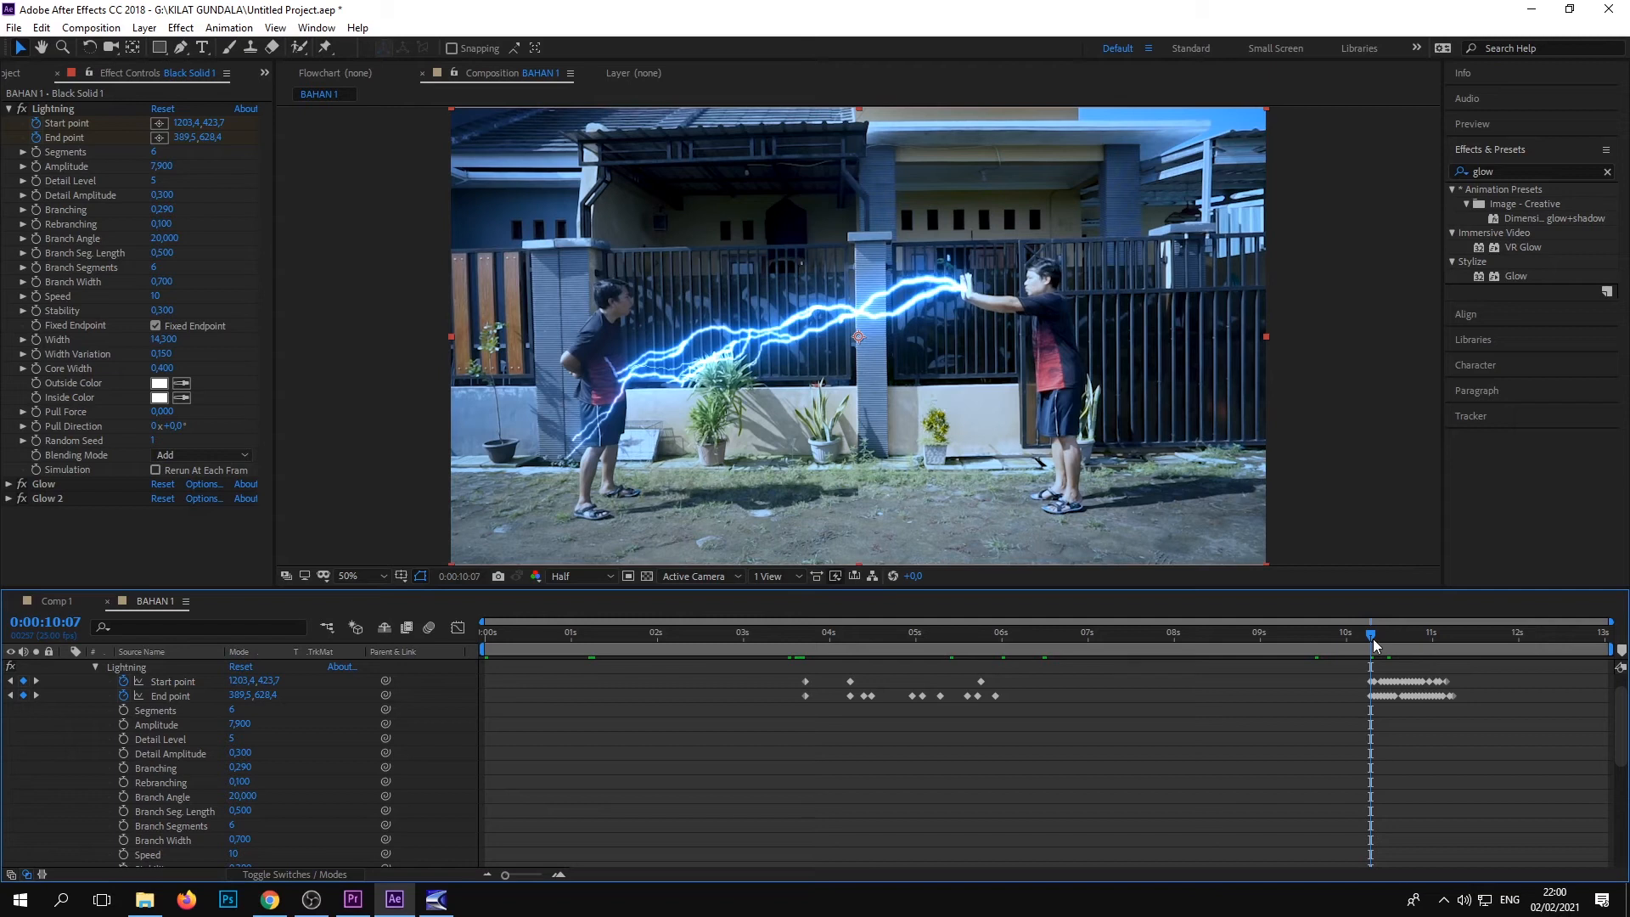
pyautogui.moveTo(1372, 638); pyautogui.dragTo(1392, 638)
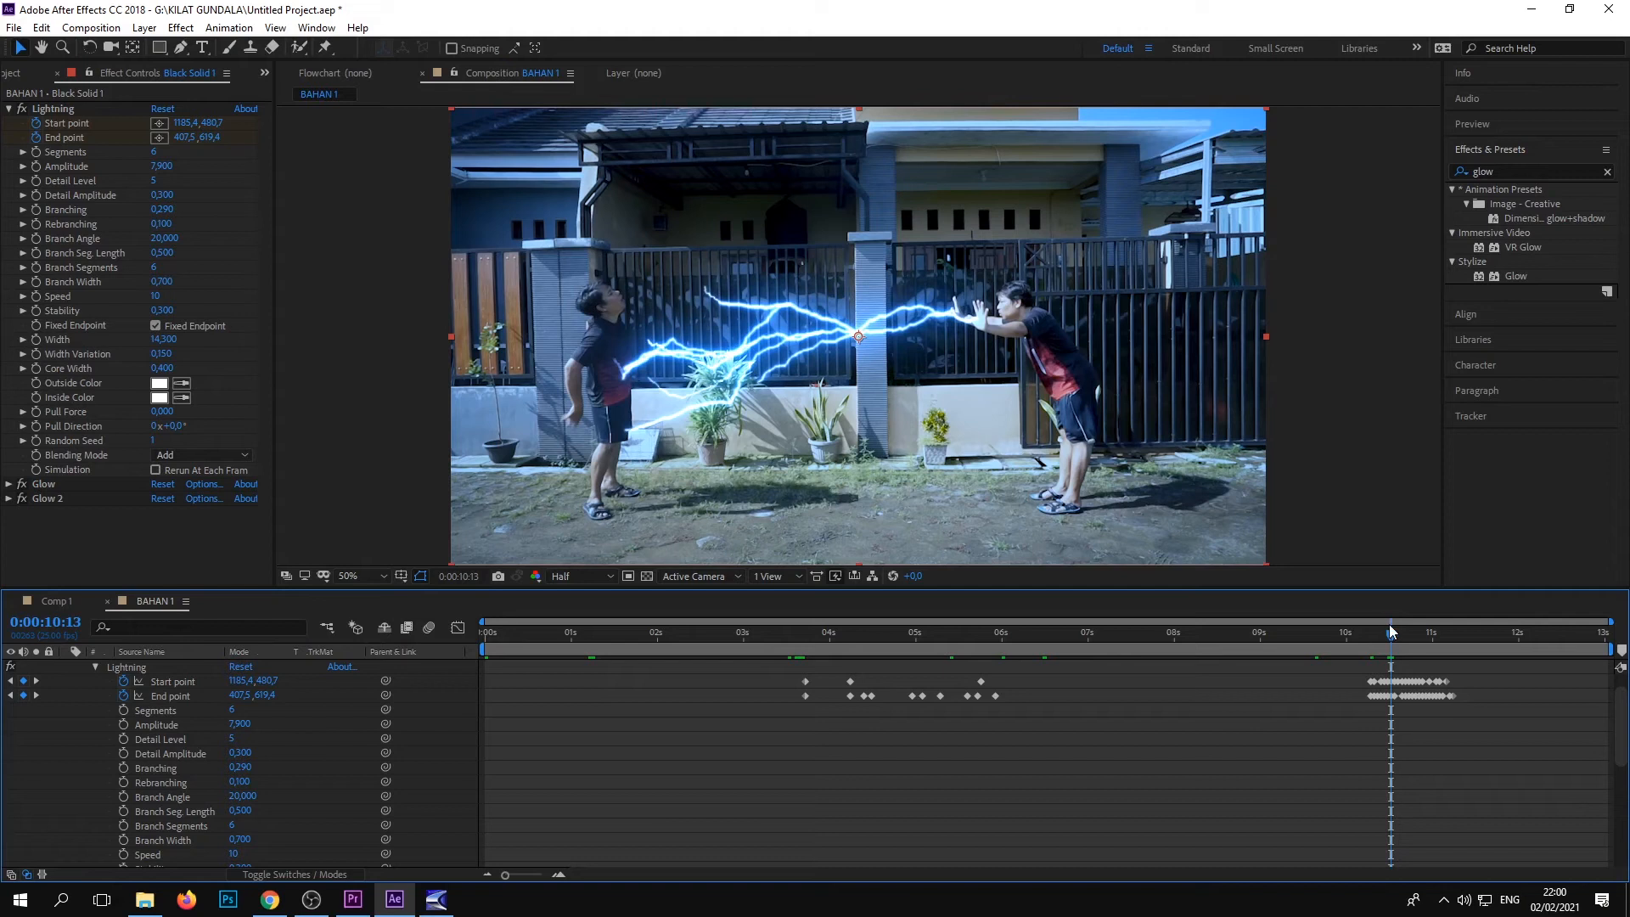
pyautogui.moveTo(1392, 638); pyautogui.dragTo(1434, 650)
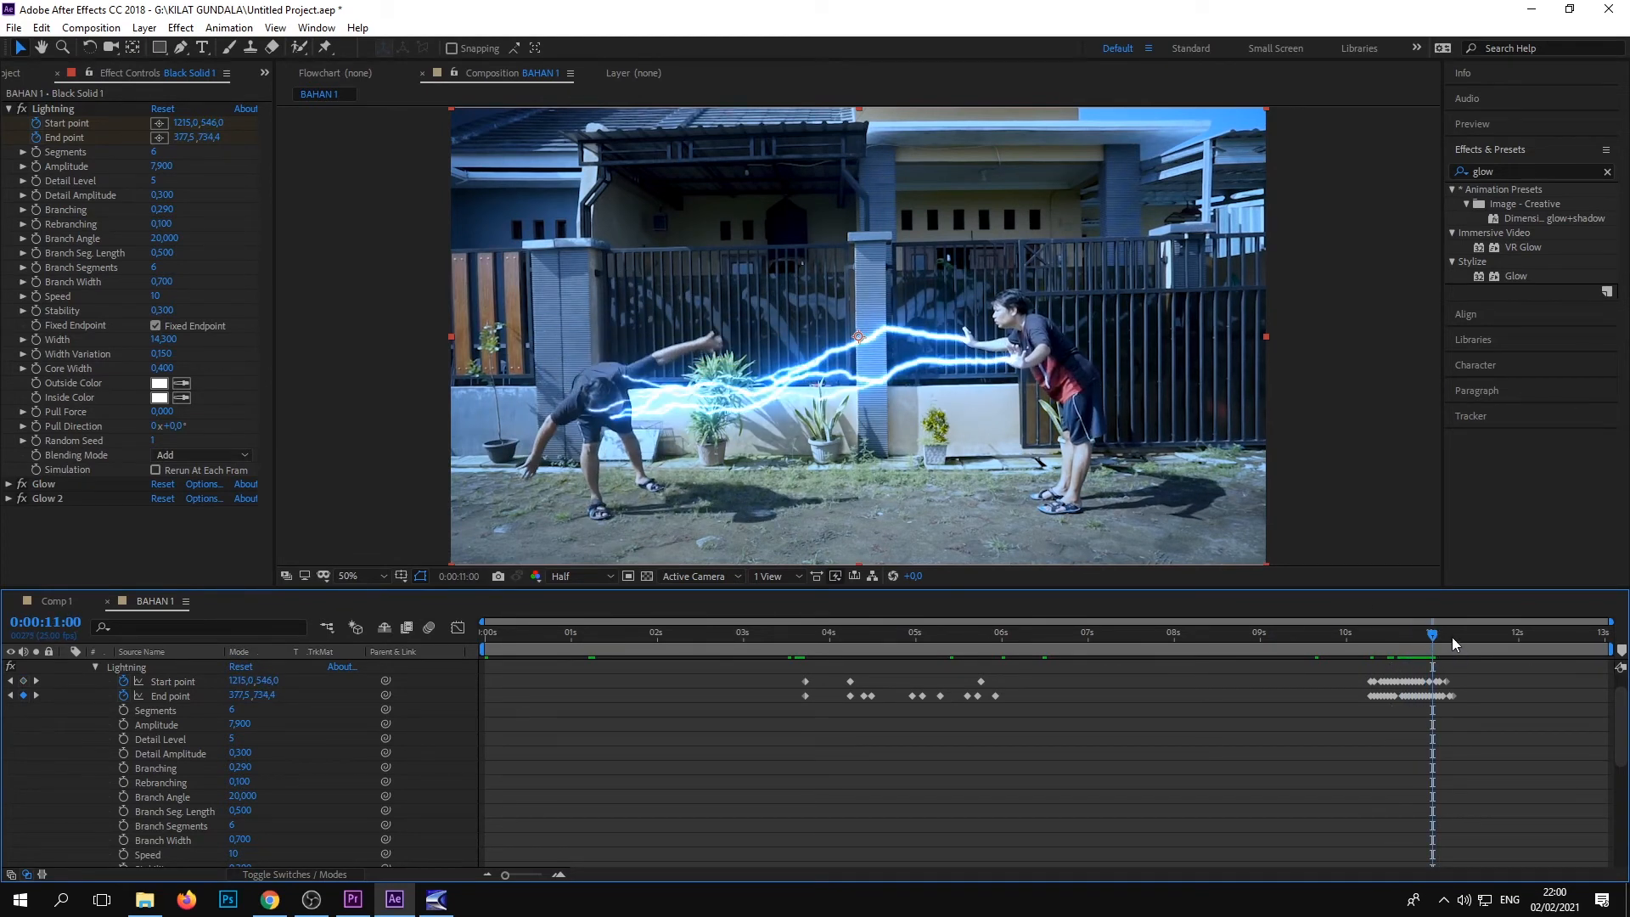
pyautogui.moveTo(1429, 633); pyautogui.dragTo(1460, 649)
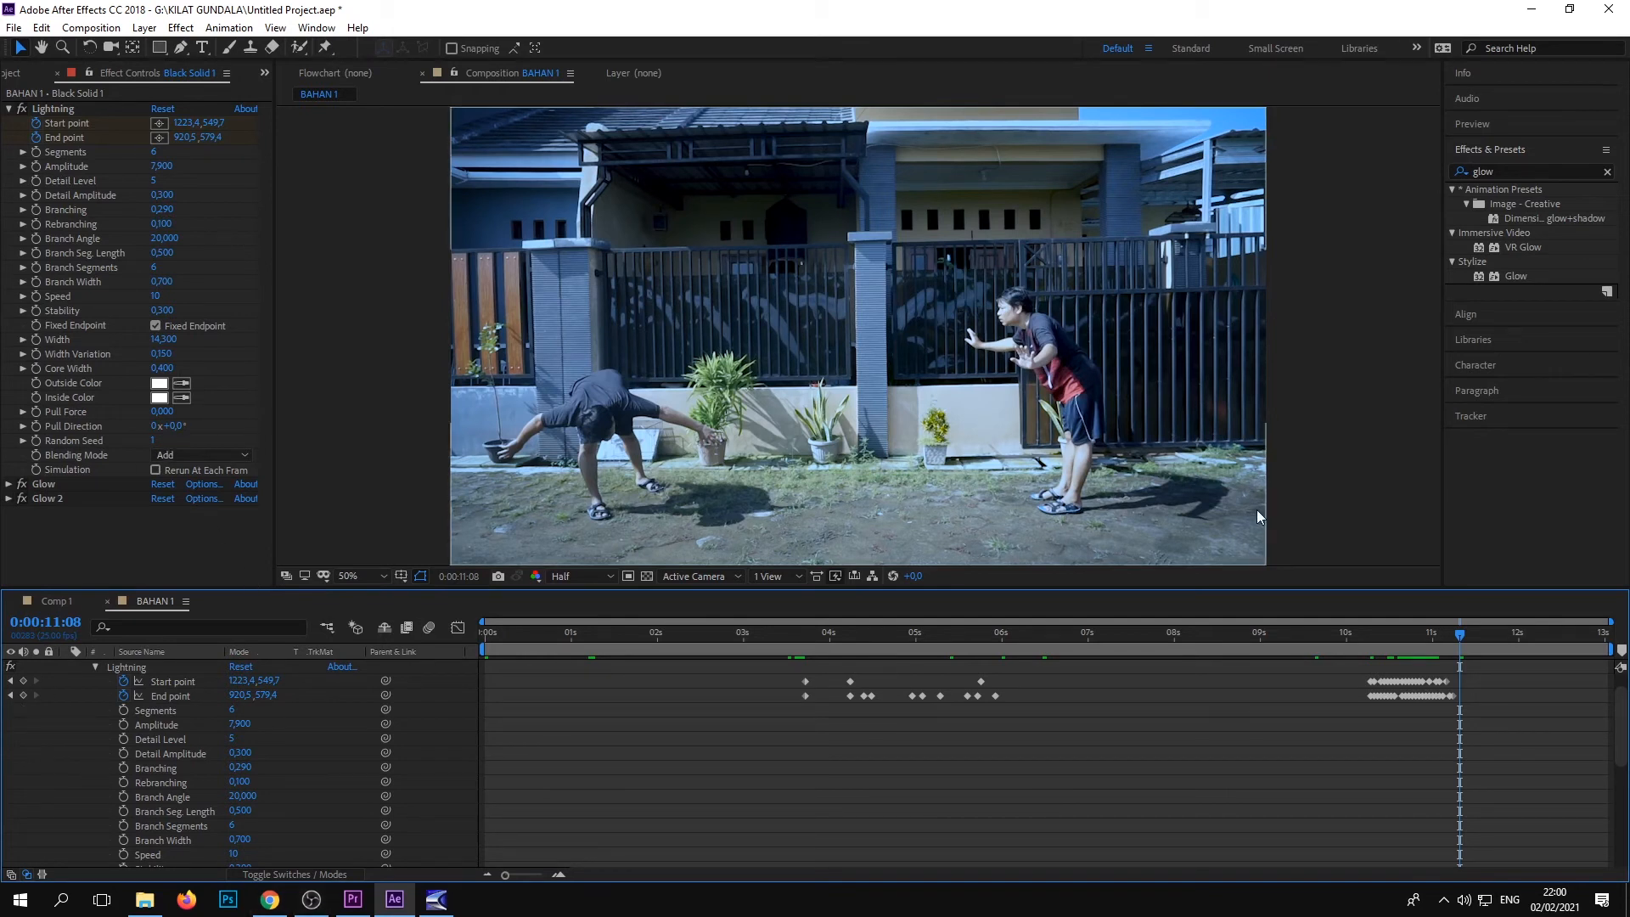
# Add the BAHAN 1 composition to the render queue
pyautogui.click(132, 31)
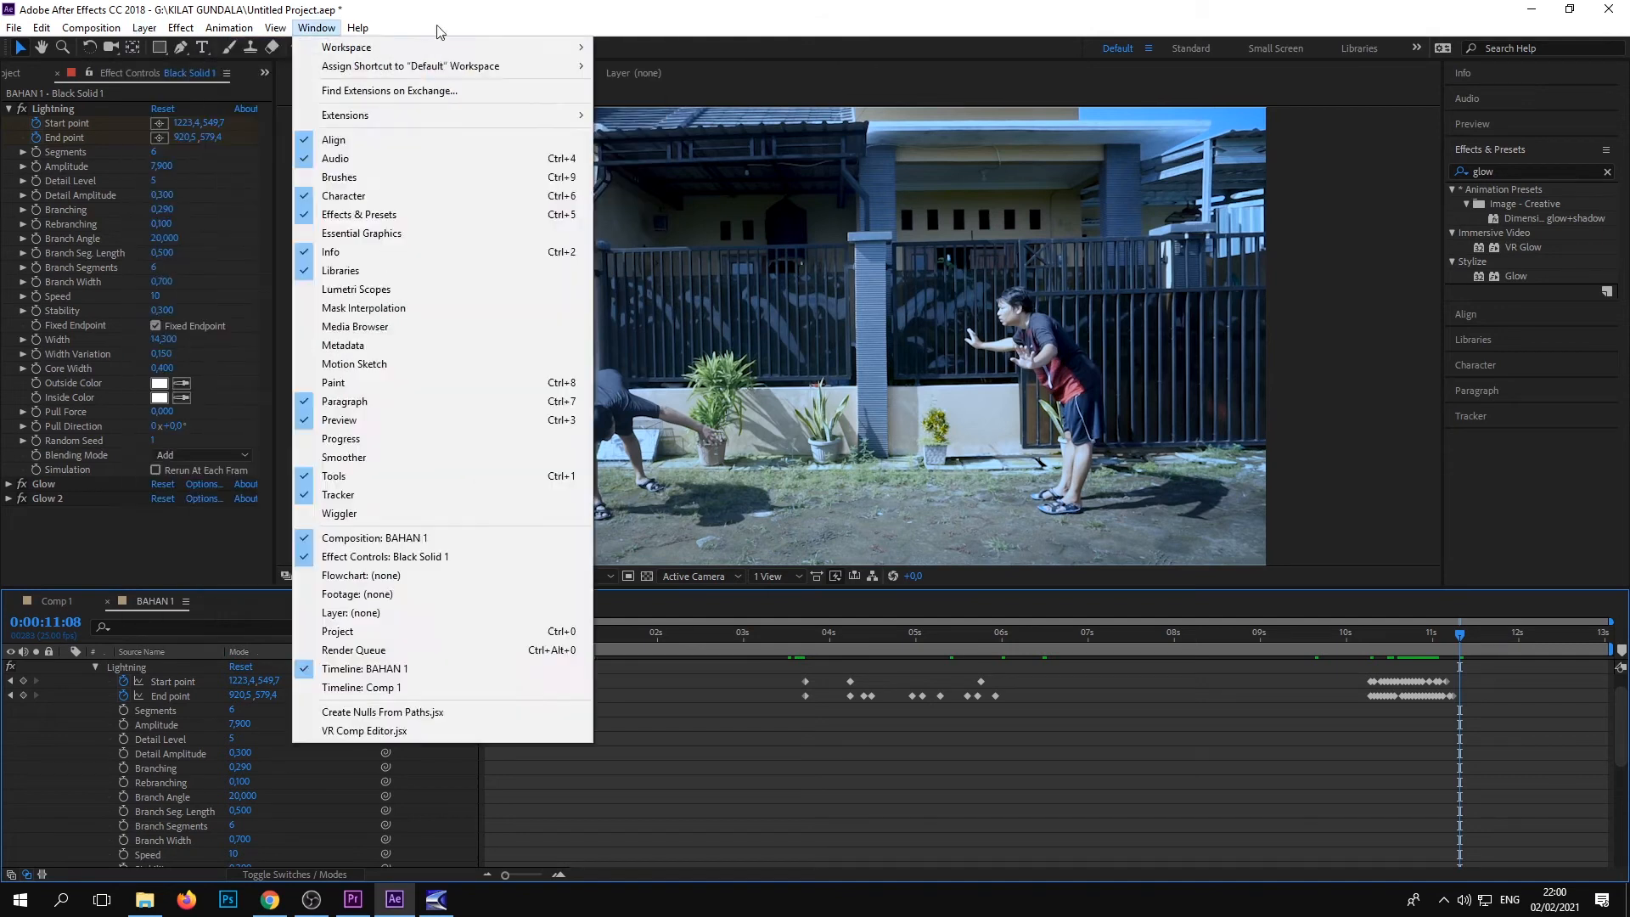
pyautogui.moveTo(217, 23)
pyautogui.moveTo(146, 48)
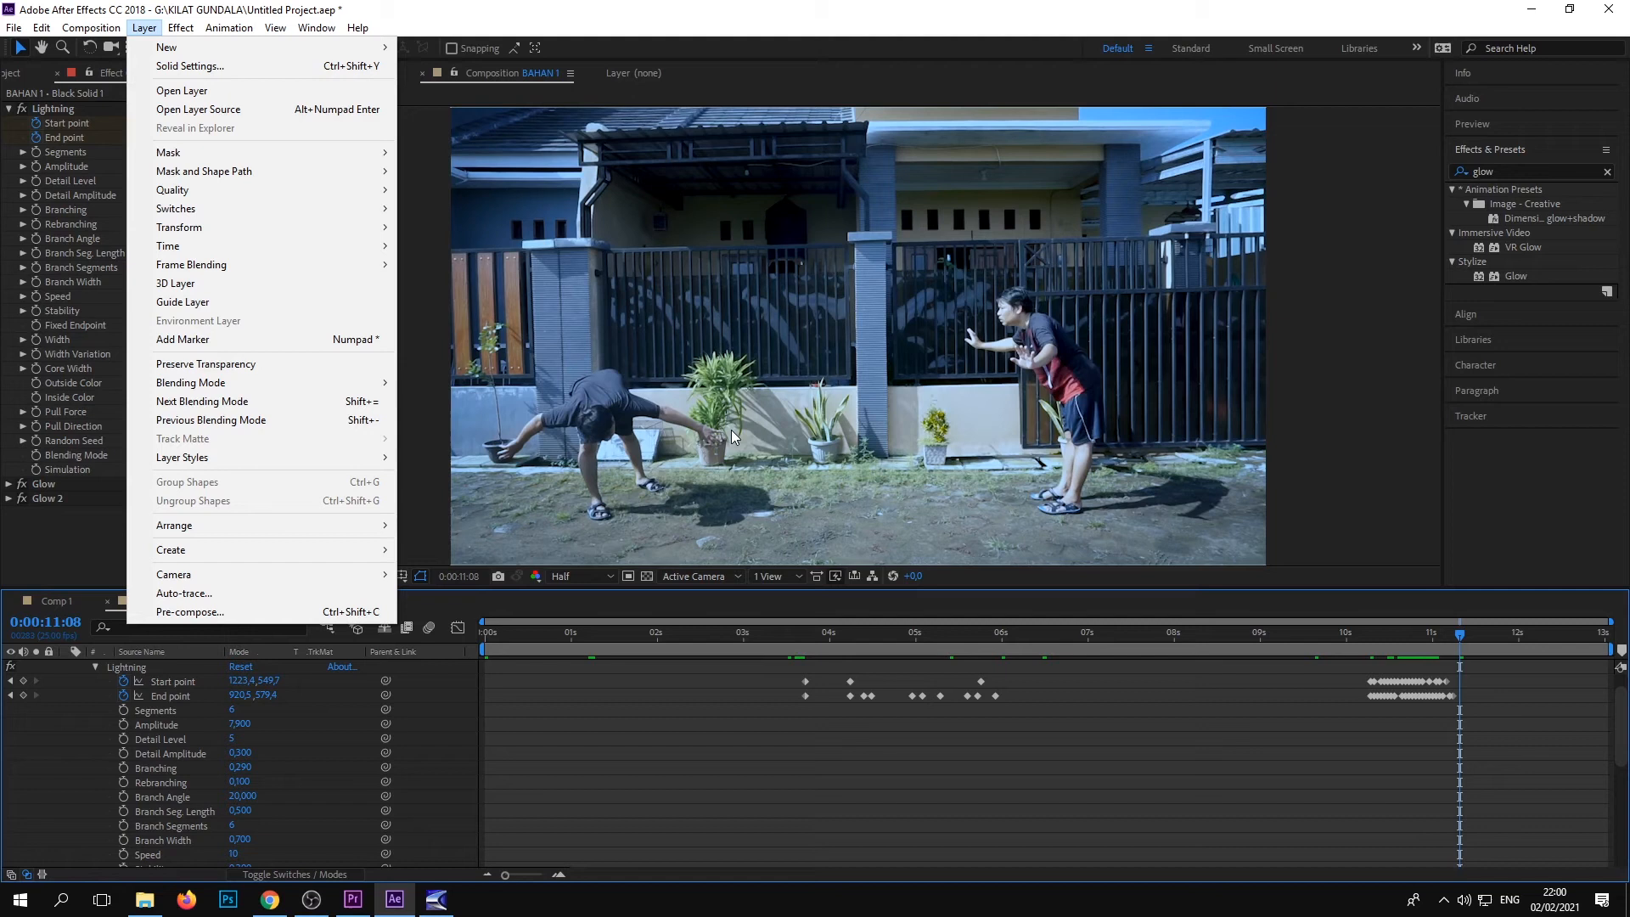
pyautogui.click(667, 740)
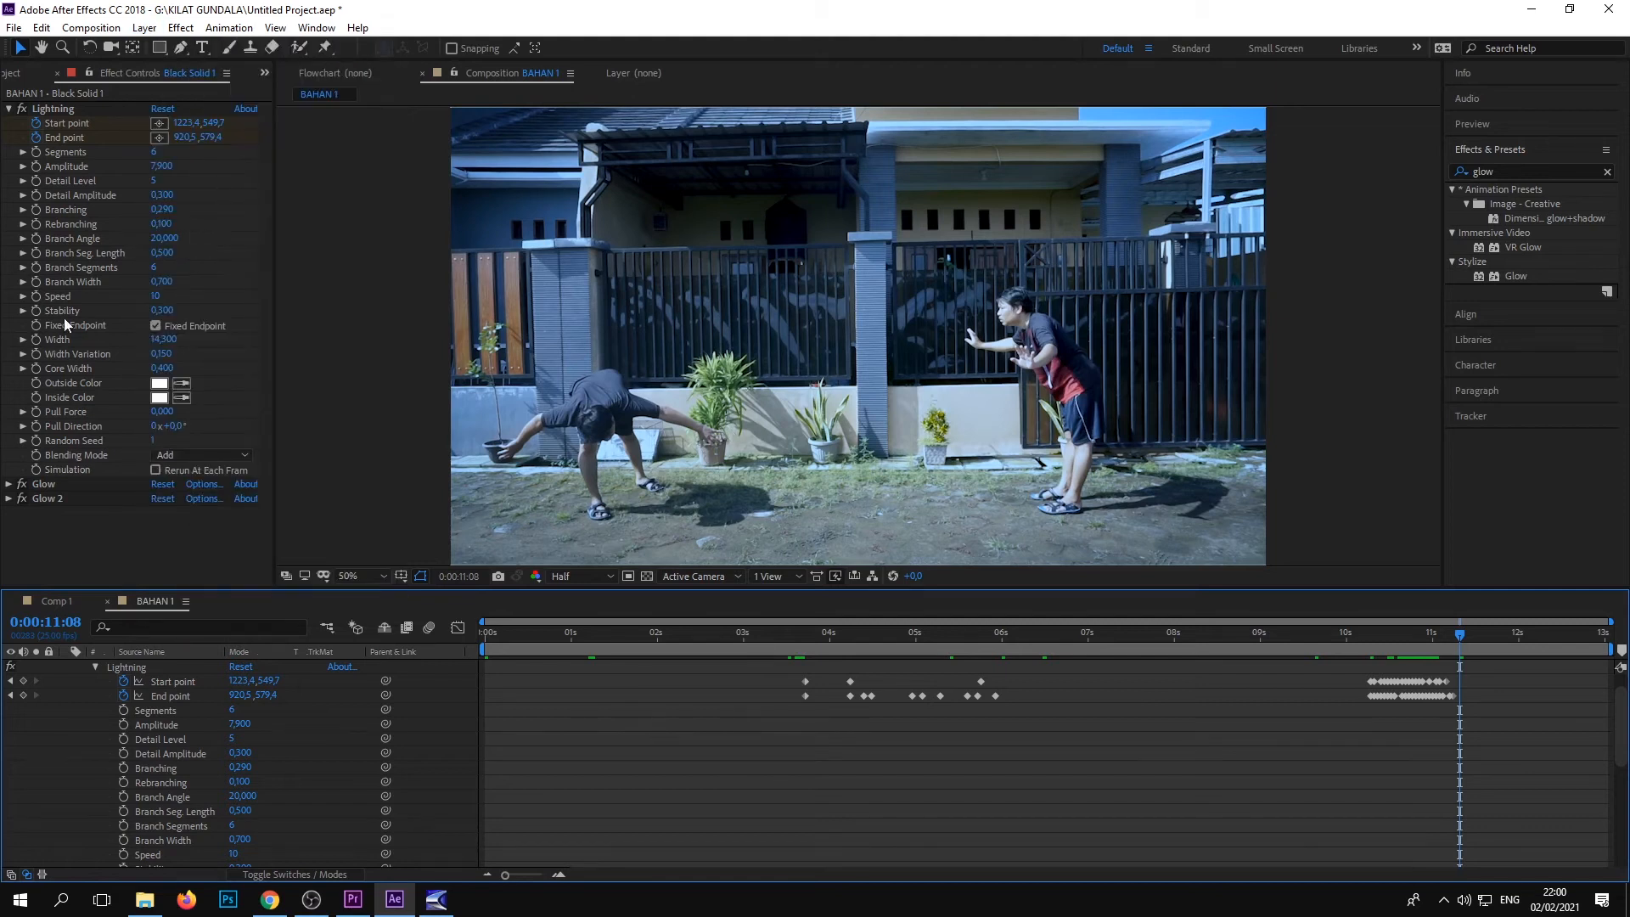
pyautogui.click(140, 28)
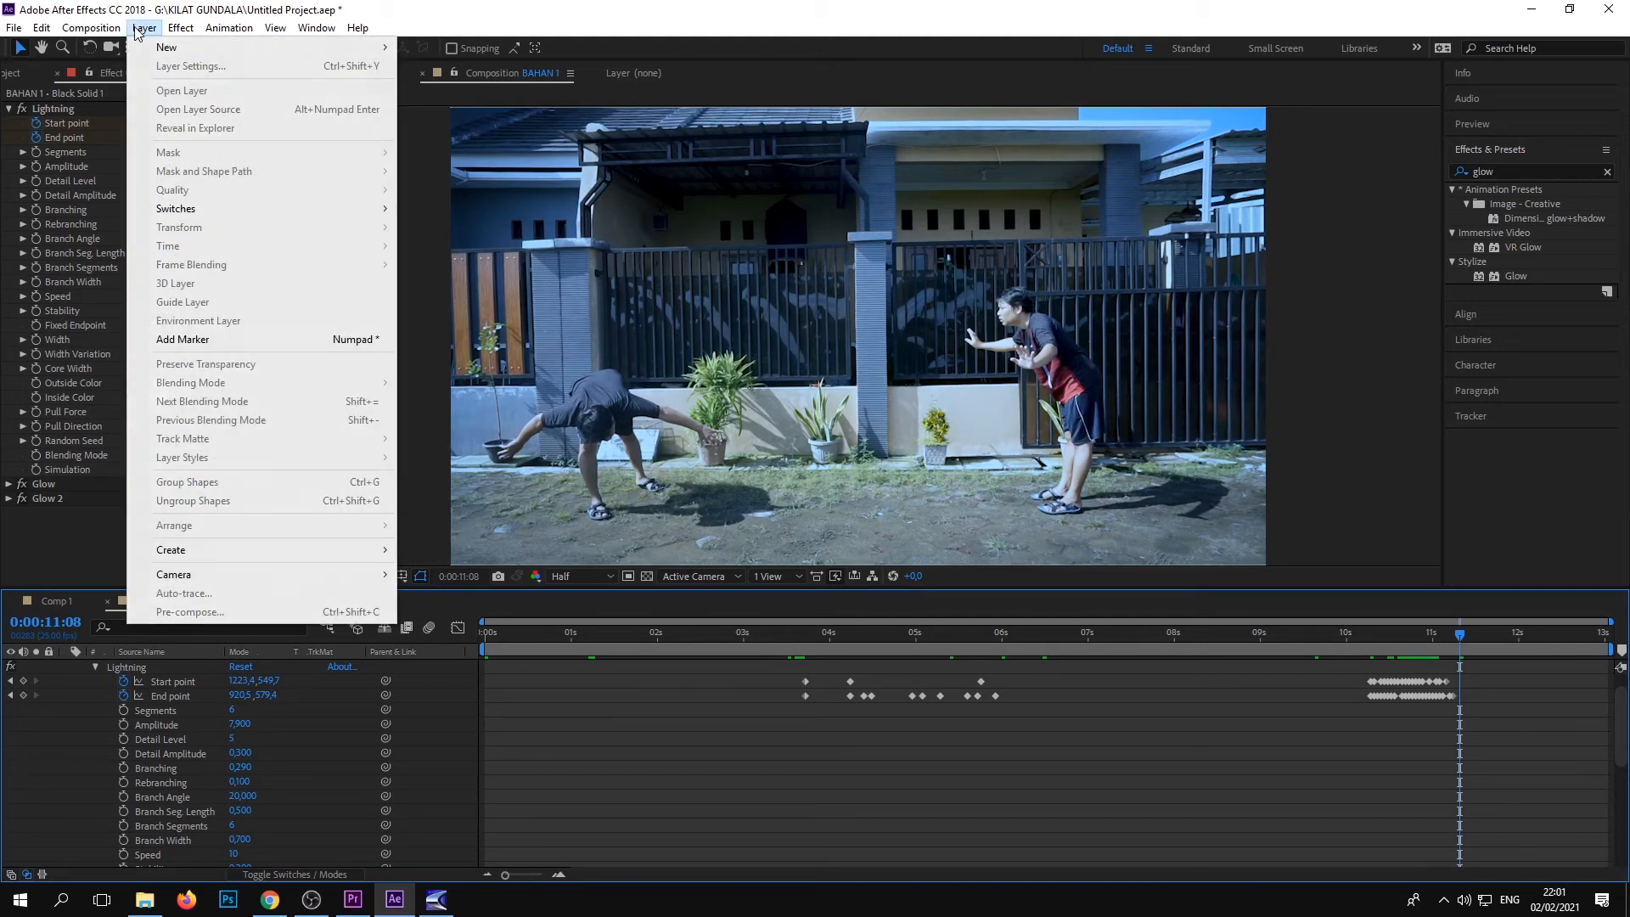
pyautogui.moveTo(100, 30)
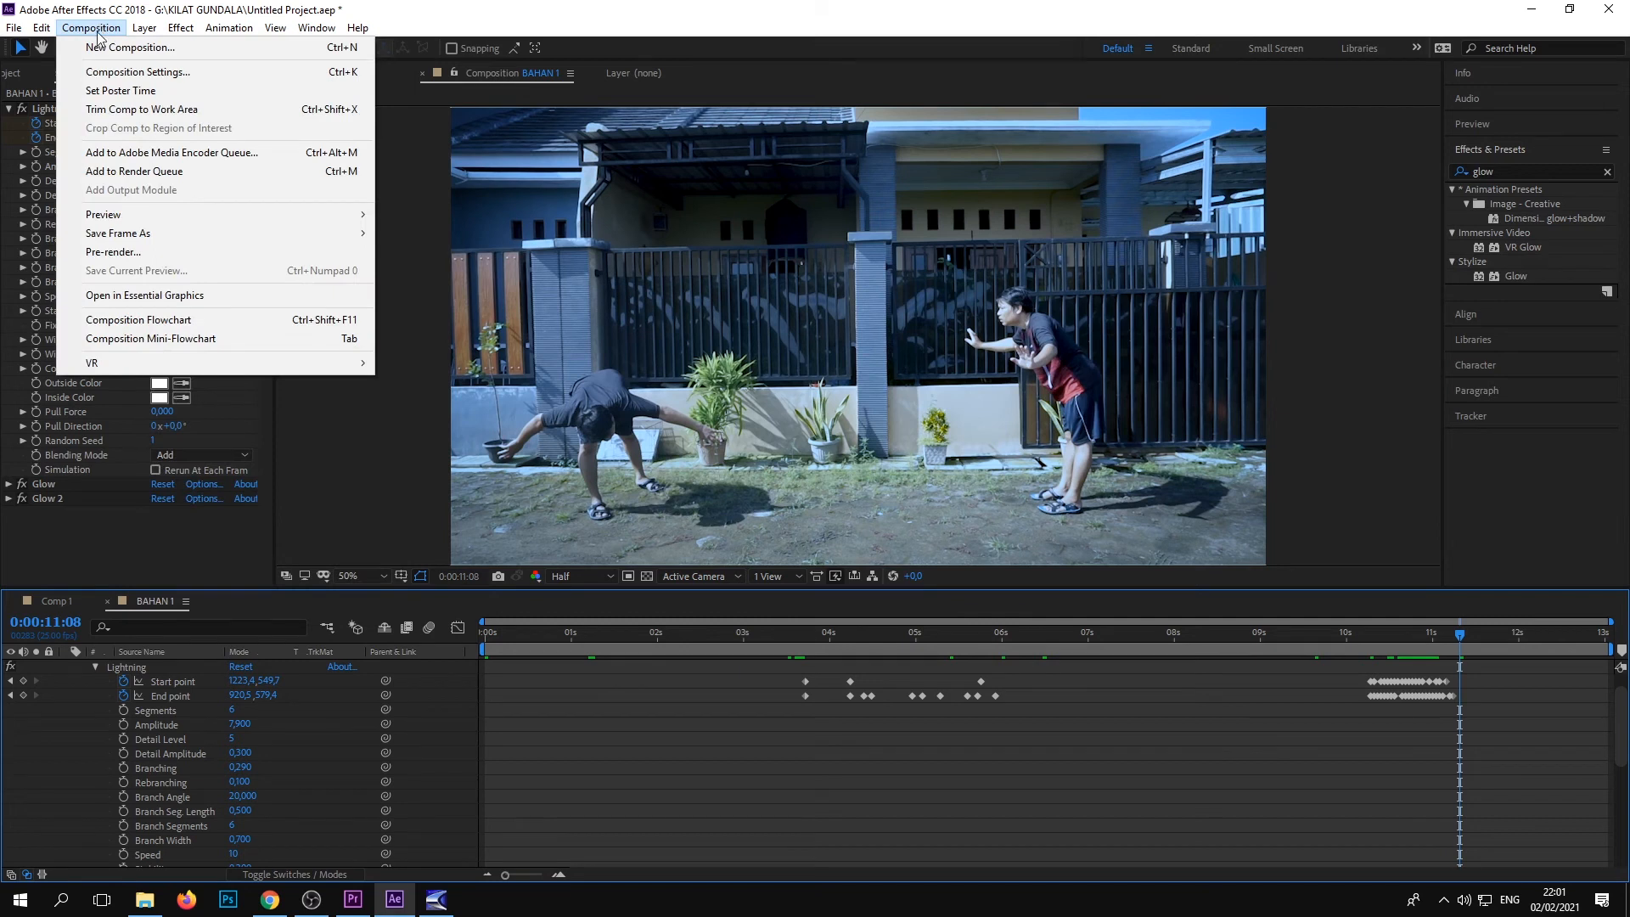
pyautogui.click(143, 172)
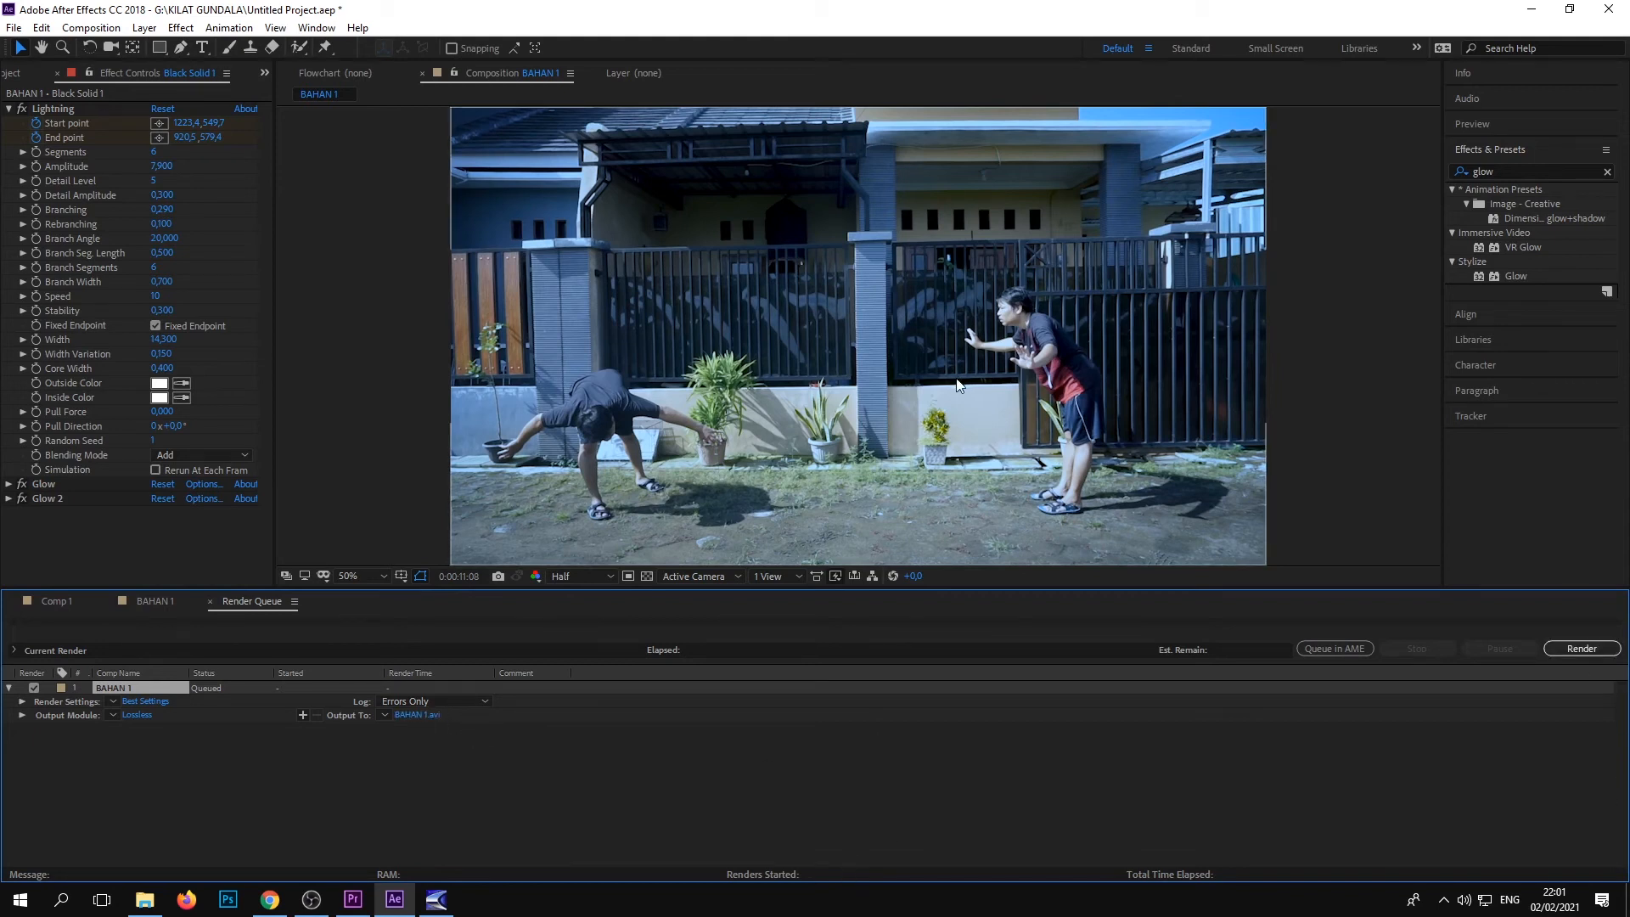
# Switch to Premiere Pro and open the Untitled2 project from the KILAT GUNDALA folder
pyautogui.click(1533, 10)
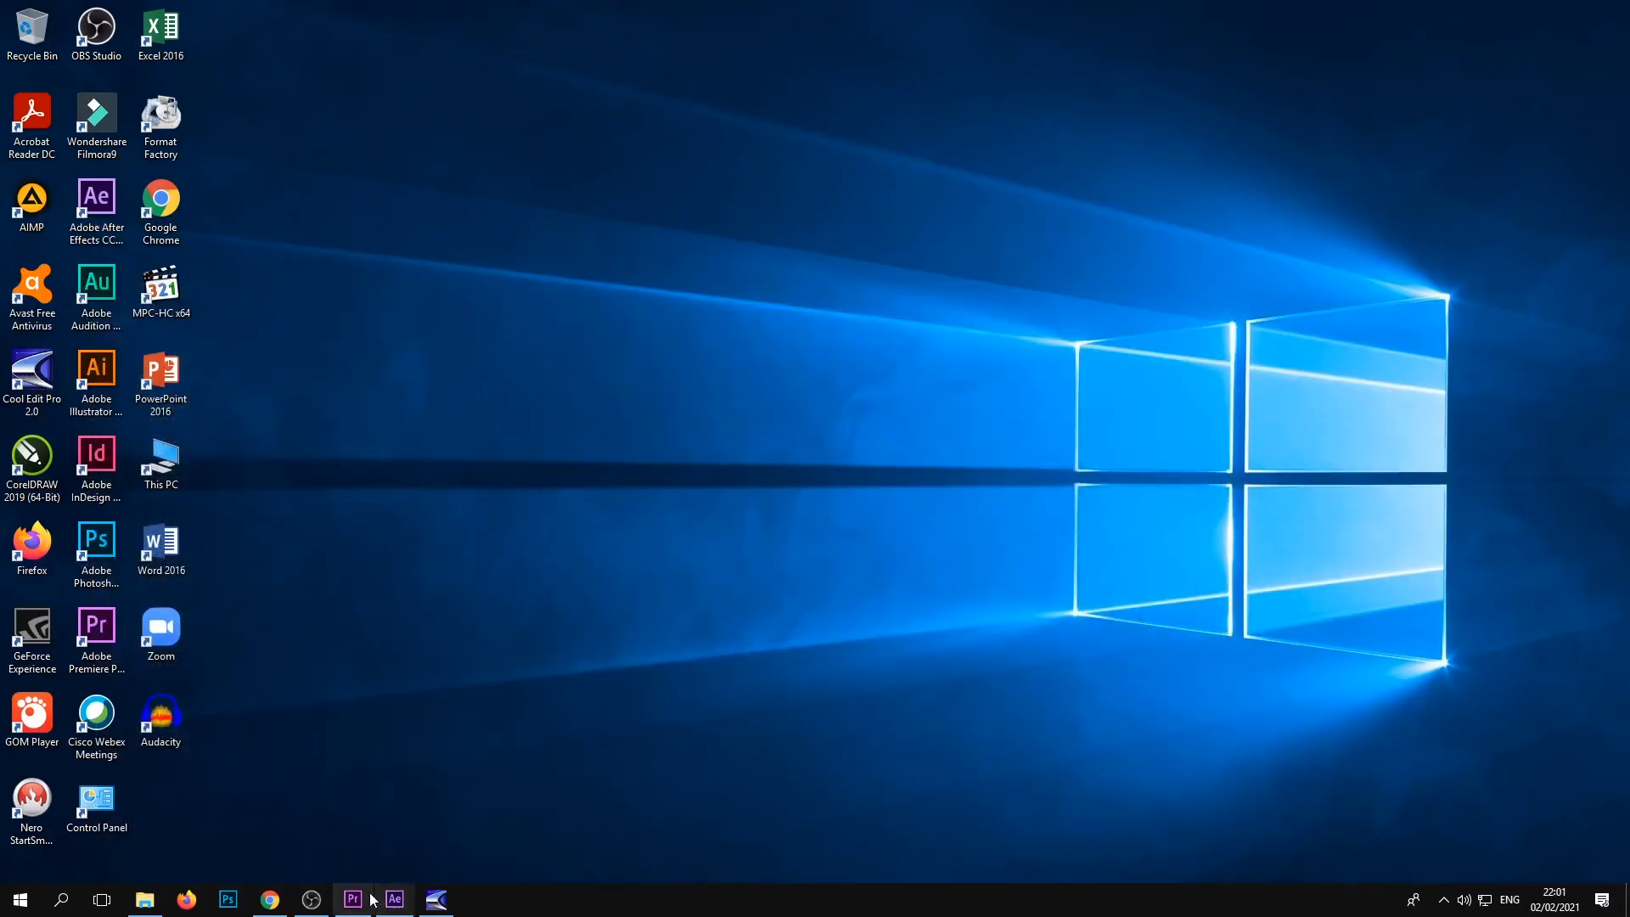
pyautogui.click(370, 905)
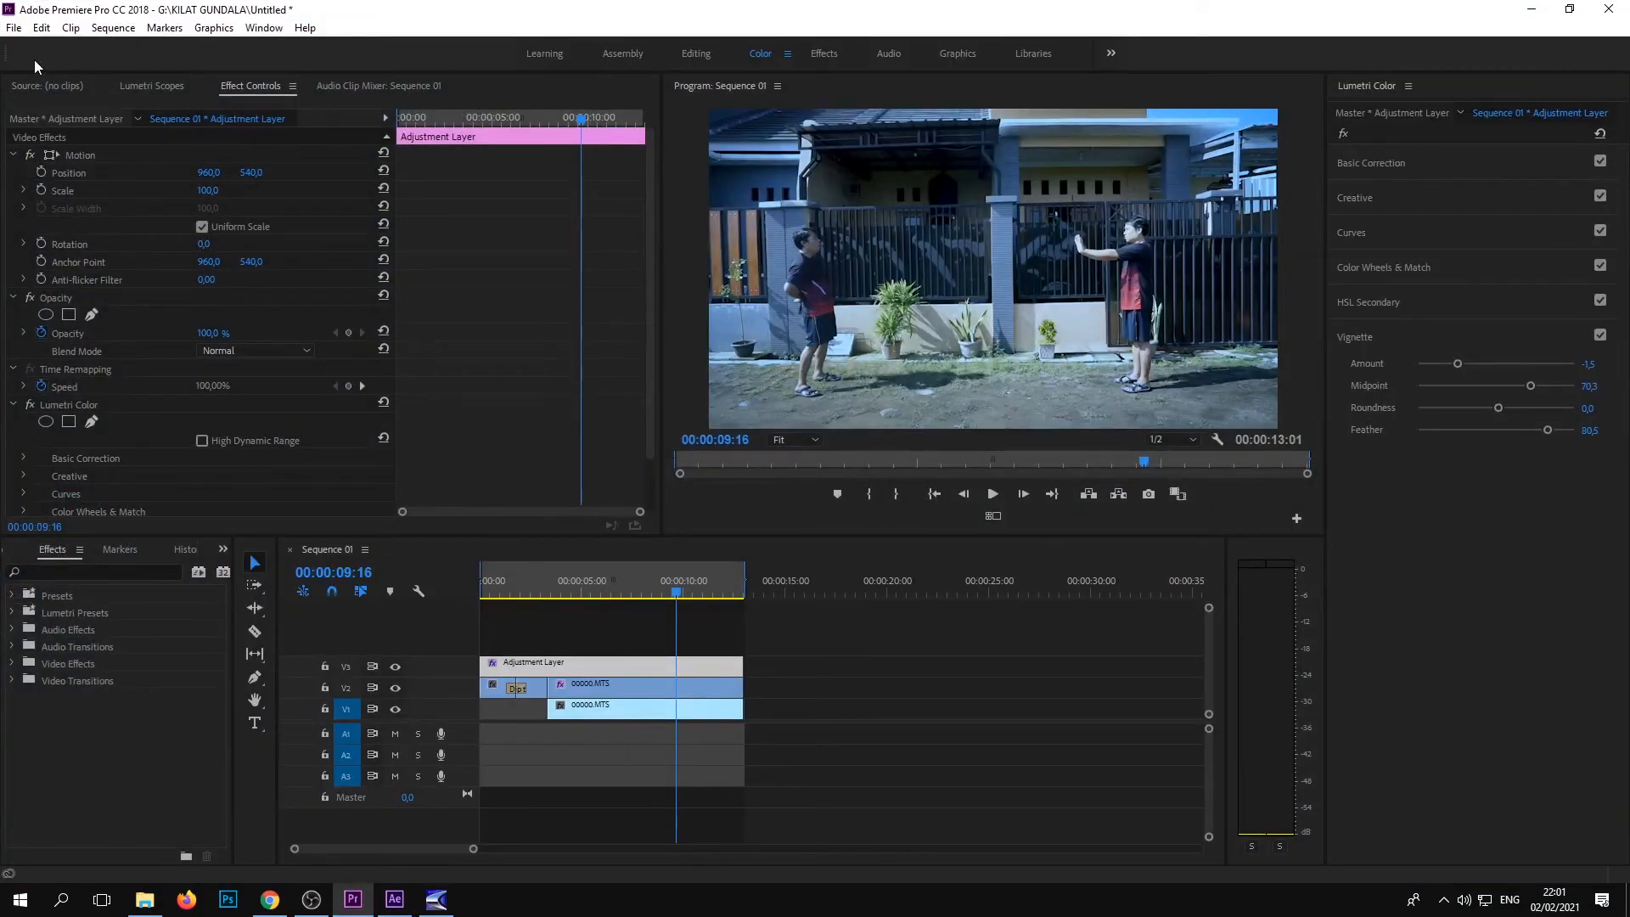
pyautogui.click(10, 28)
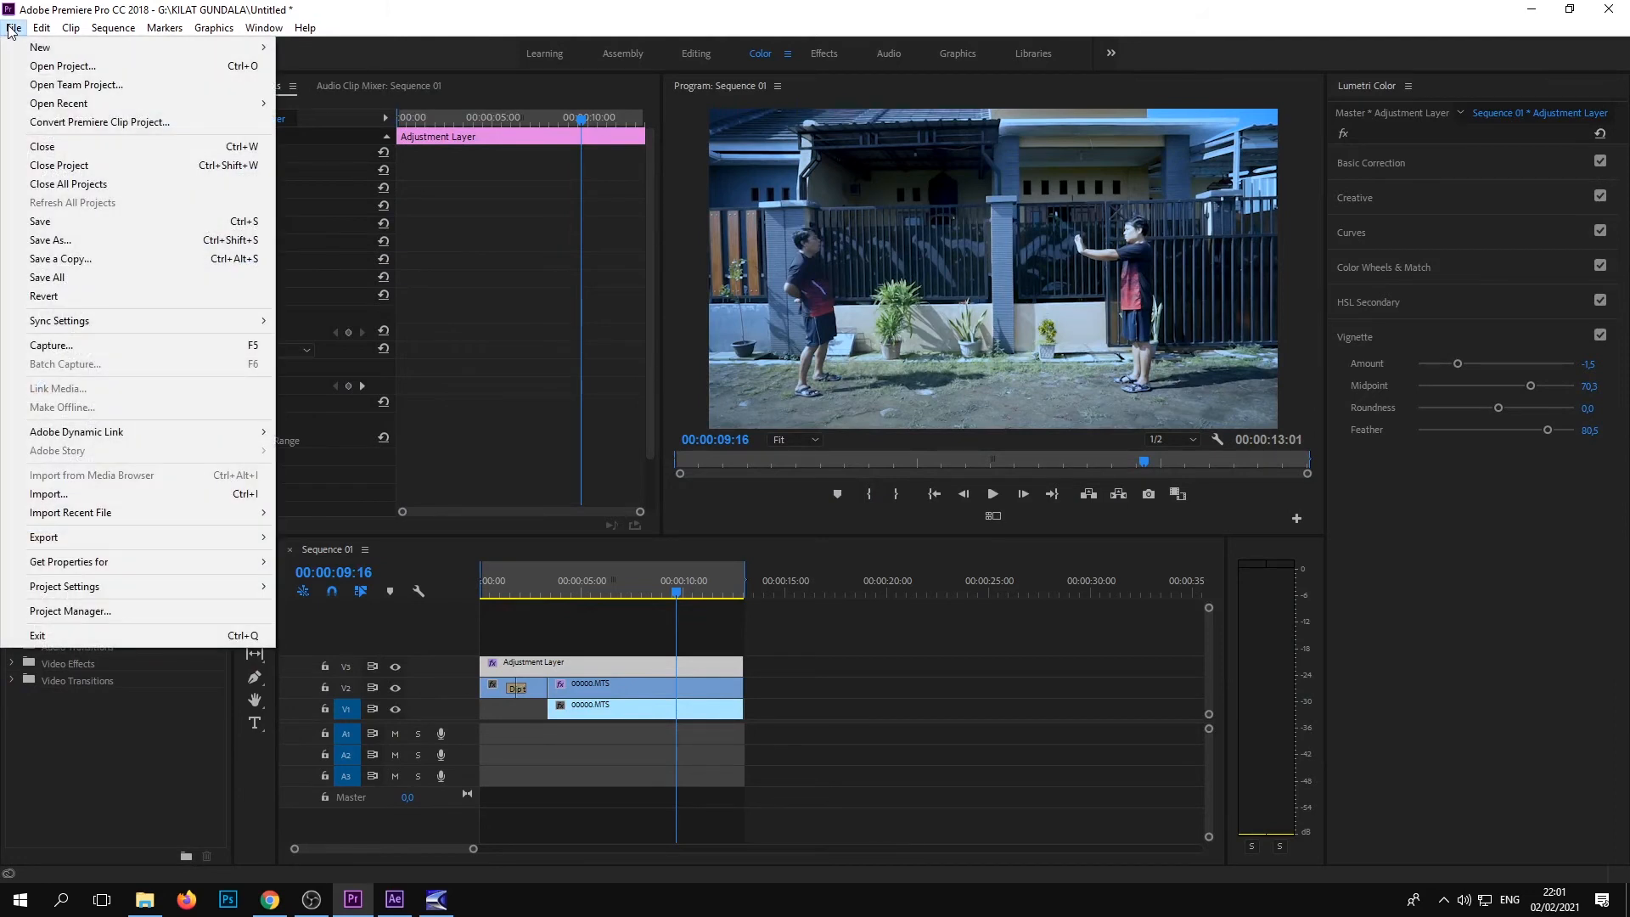
pyautogui.click(44, 68)
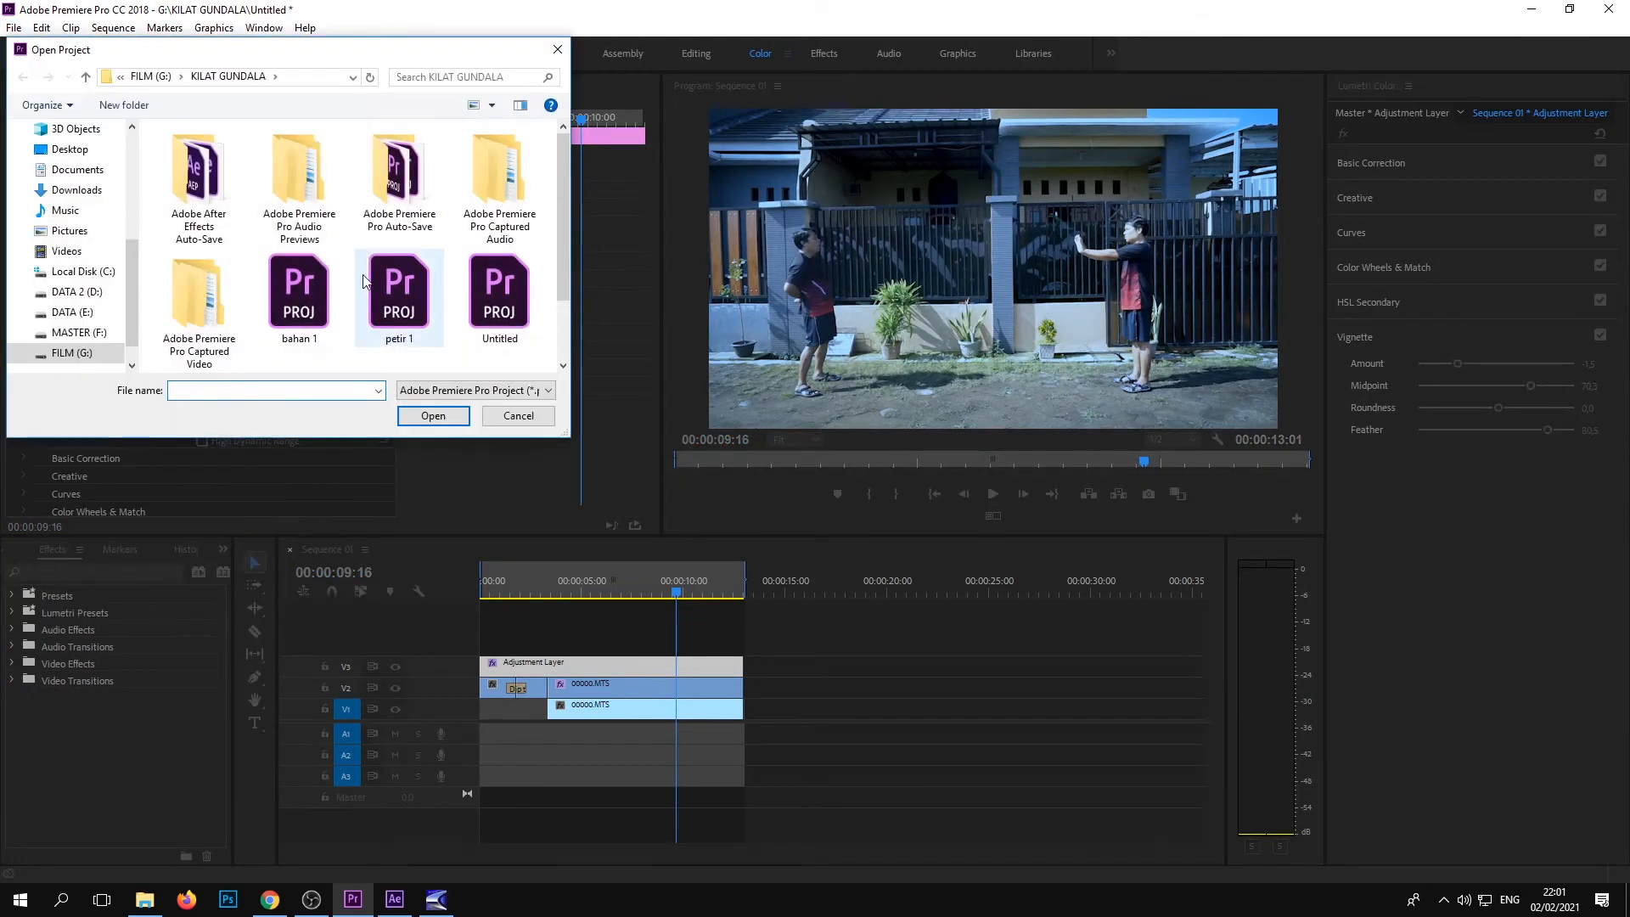
pyautogui.scroll(-1, 484, 315)
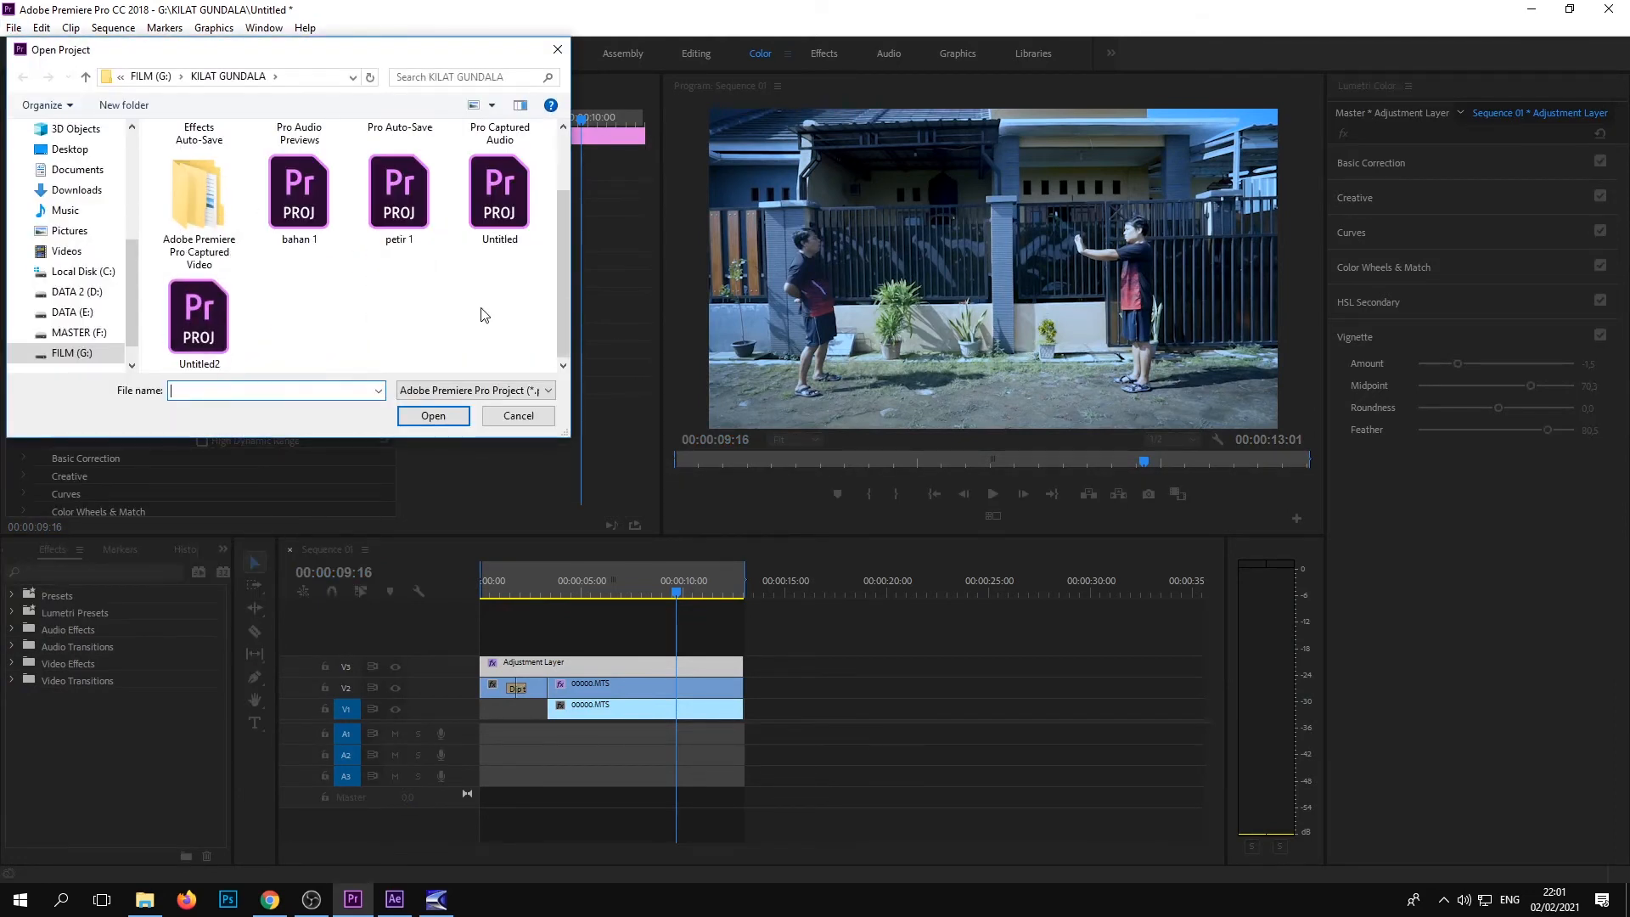
pyautogui.click(195, 312)
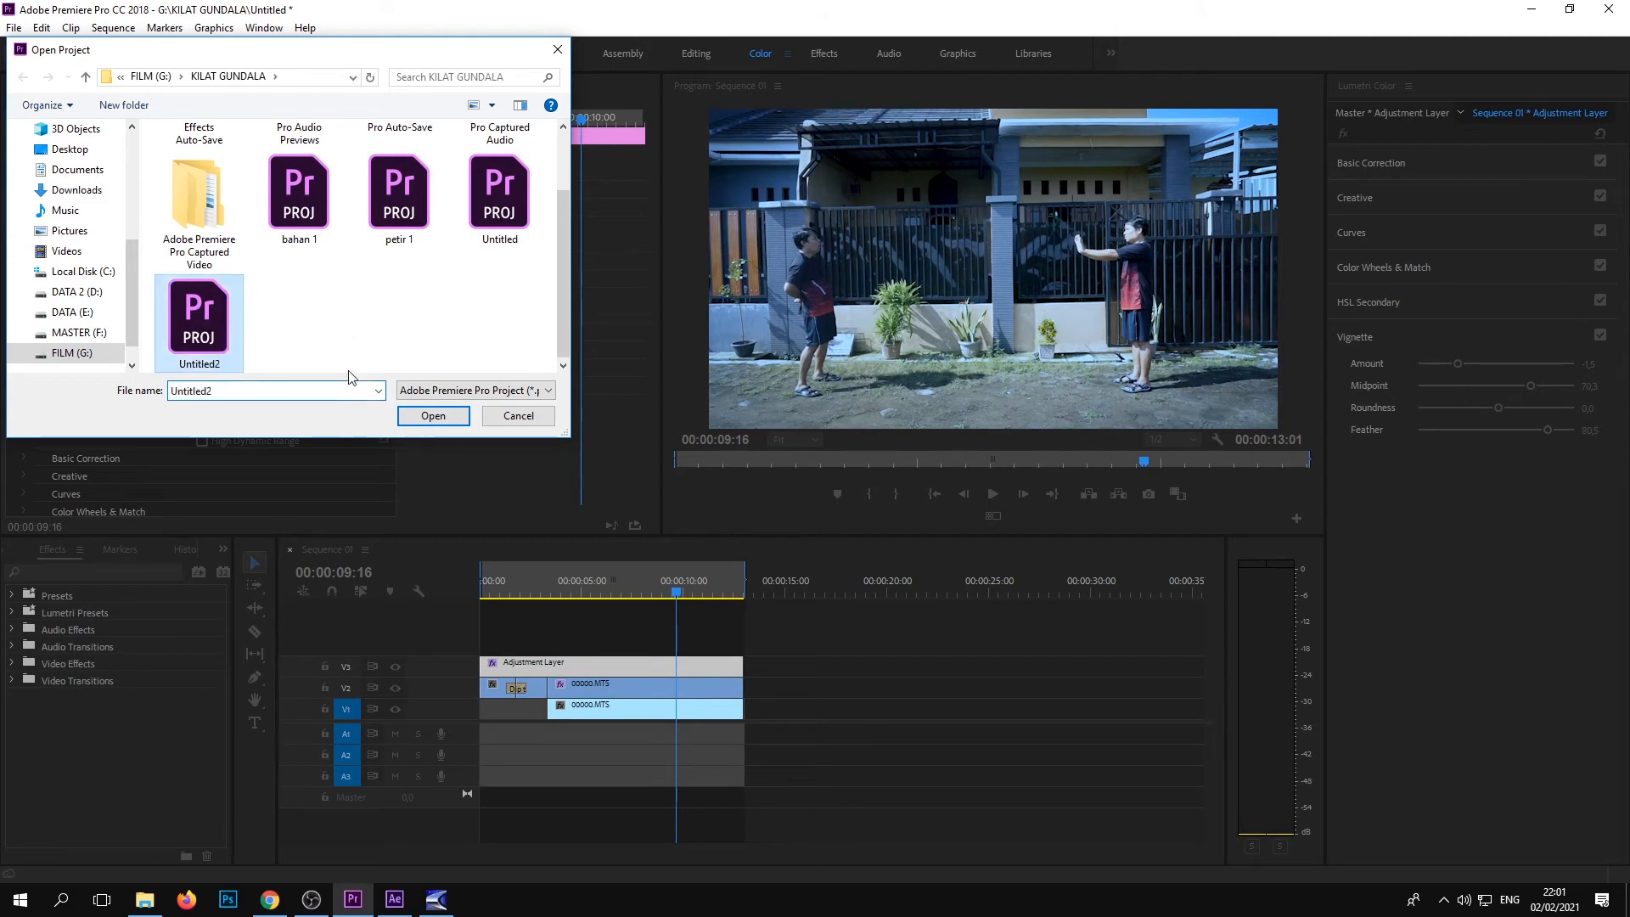
pyautogui.click(433, 417)
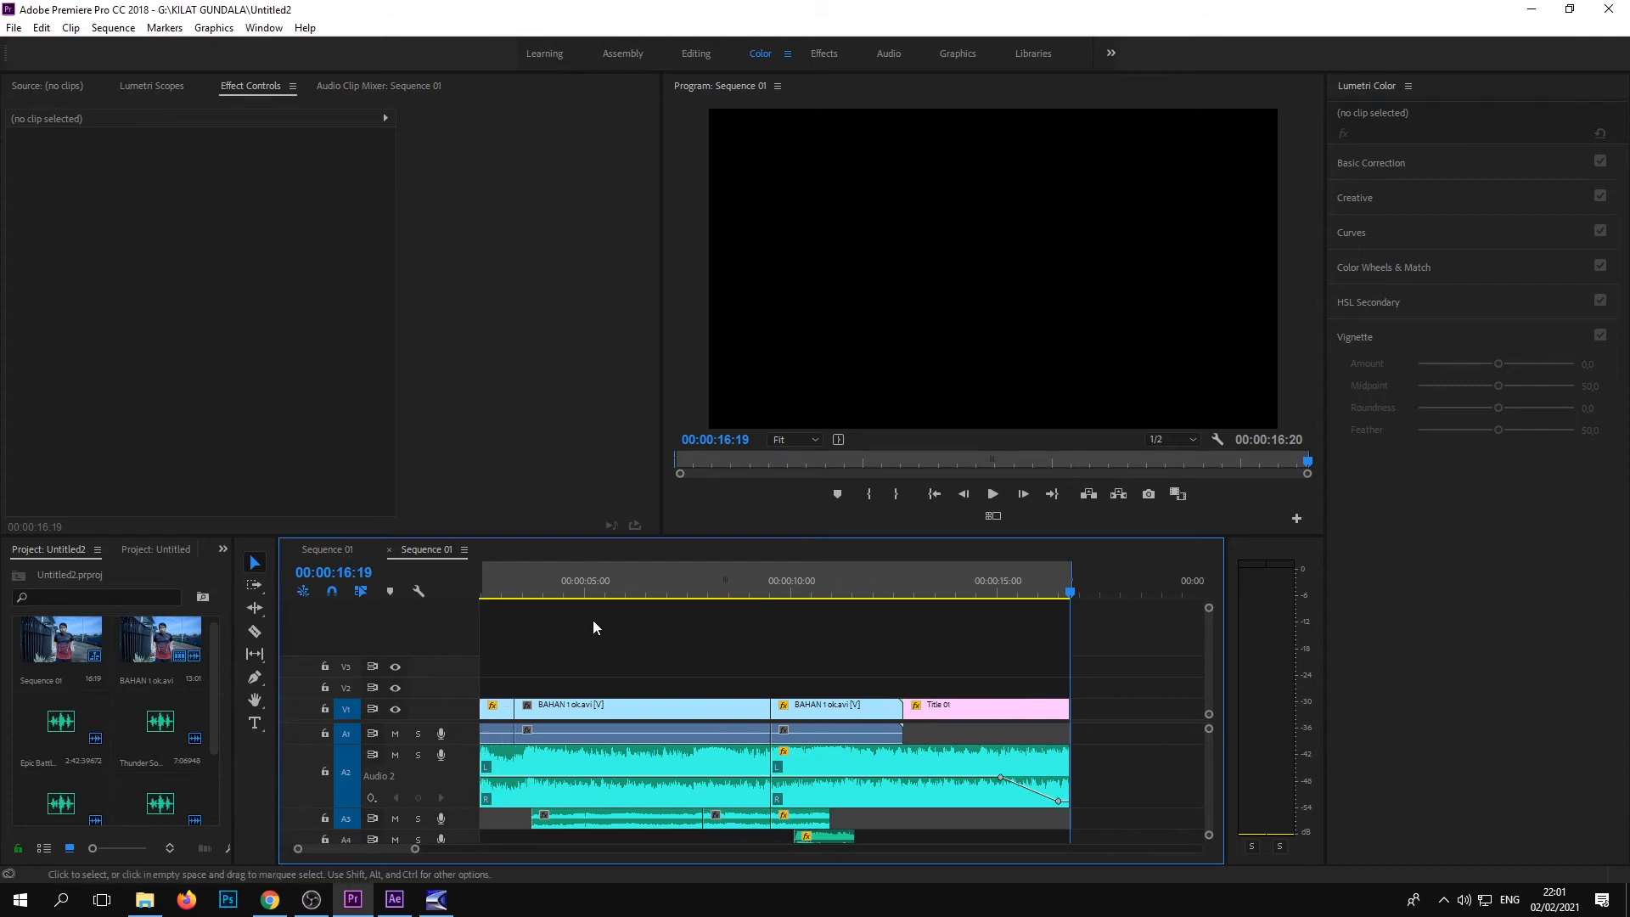
# Return the playhead to the start of Sequence 01 and switch to the Editing workspace
pyautogui.click(577, 588)
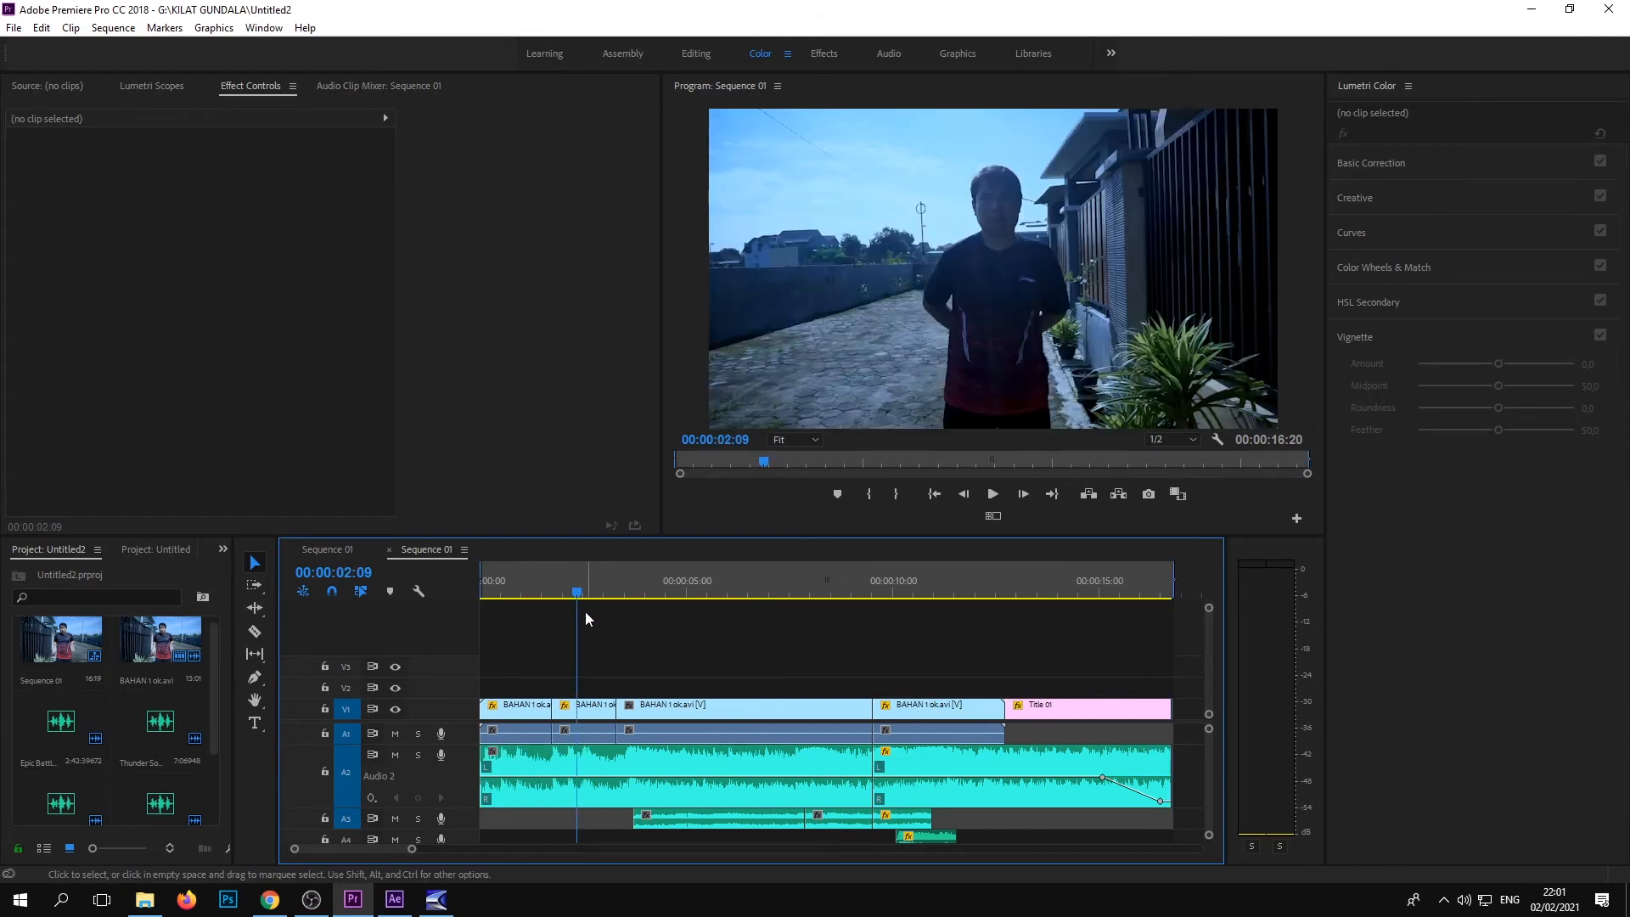
pyautogui.moveTo(577, 590); pyautogui.dragTo(467, 589)
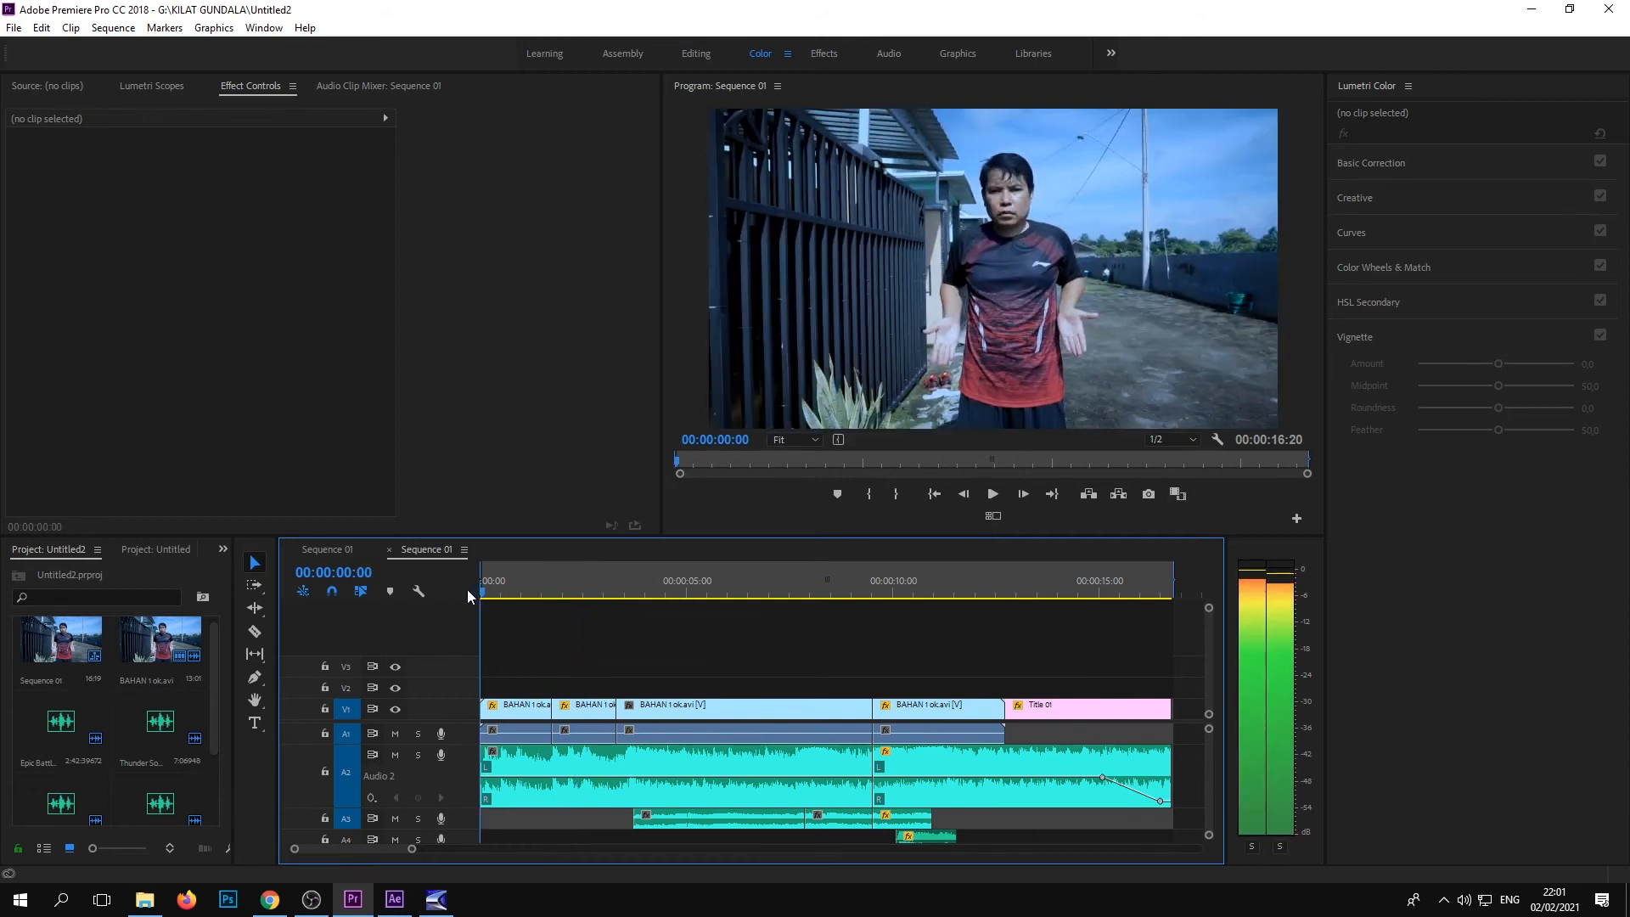
pyautogui.click(696, 53)
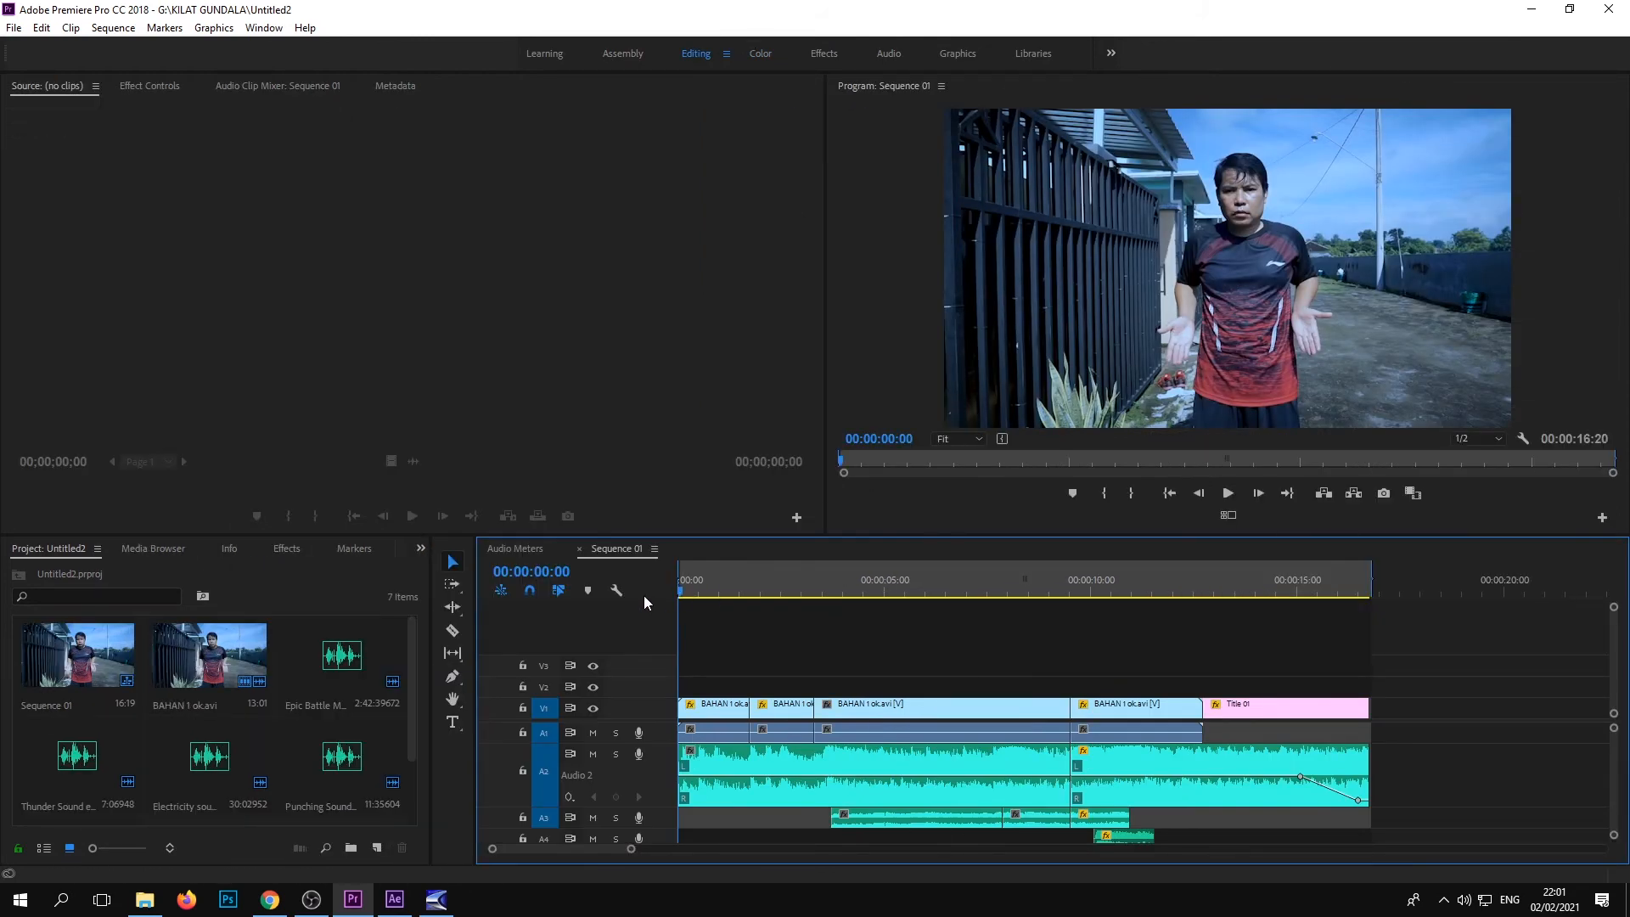
# Play the opening of Sequence 01 up to the first lightning shot and look through the project's sound effects and title
pyautogui.press('space')
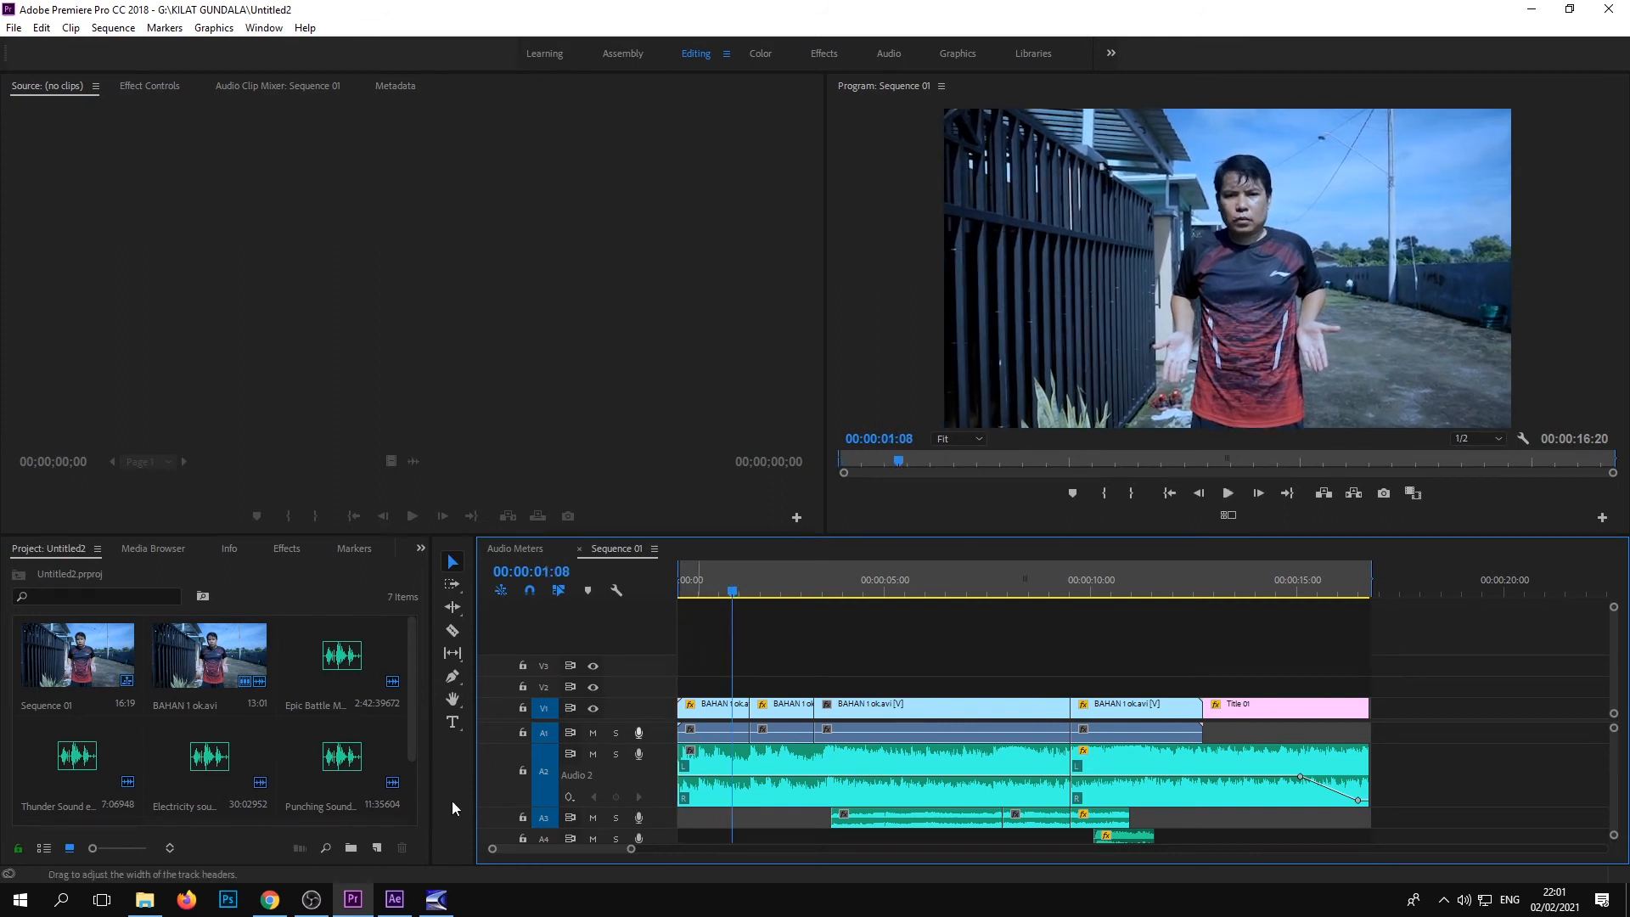
pyautogui.scroll(-2, 262, 760)
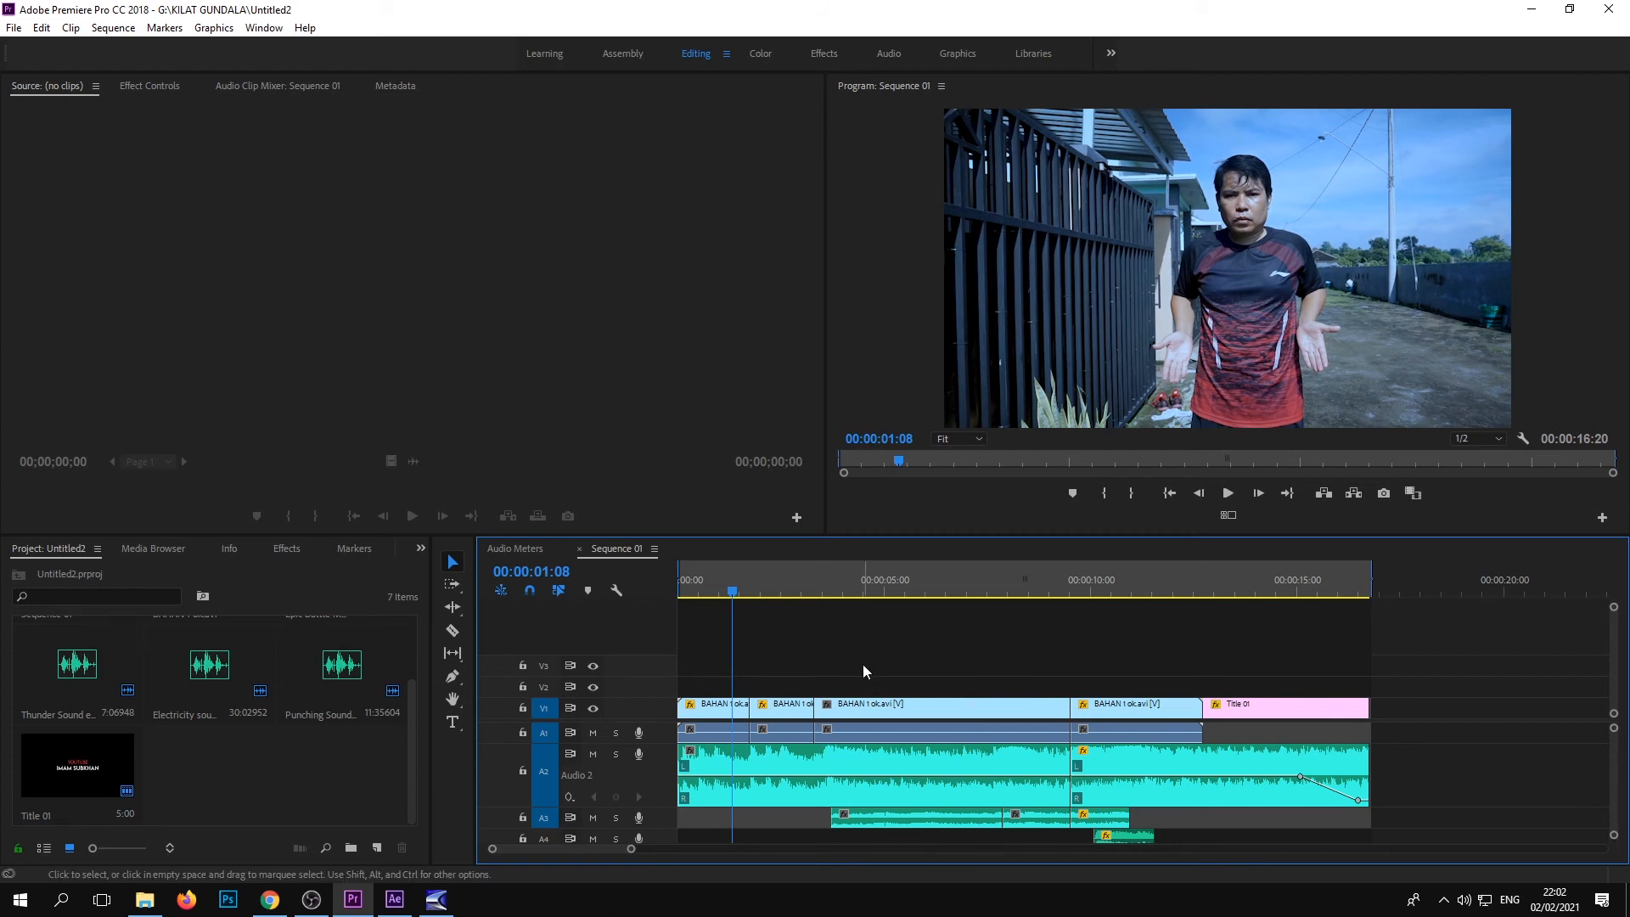
pyautogui.press('Home')
pyautogui.press('space')
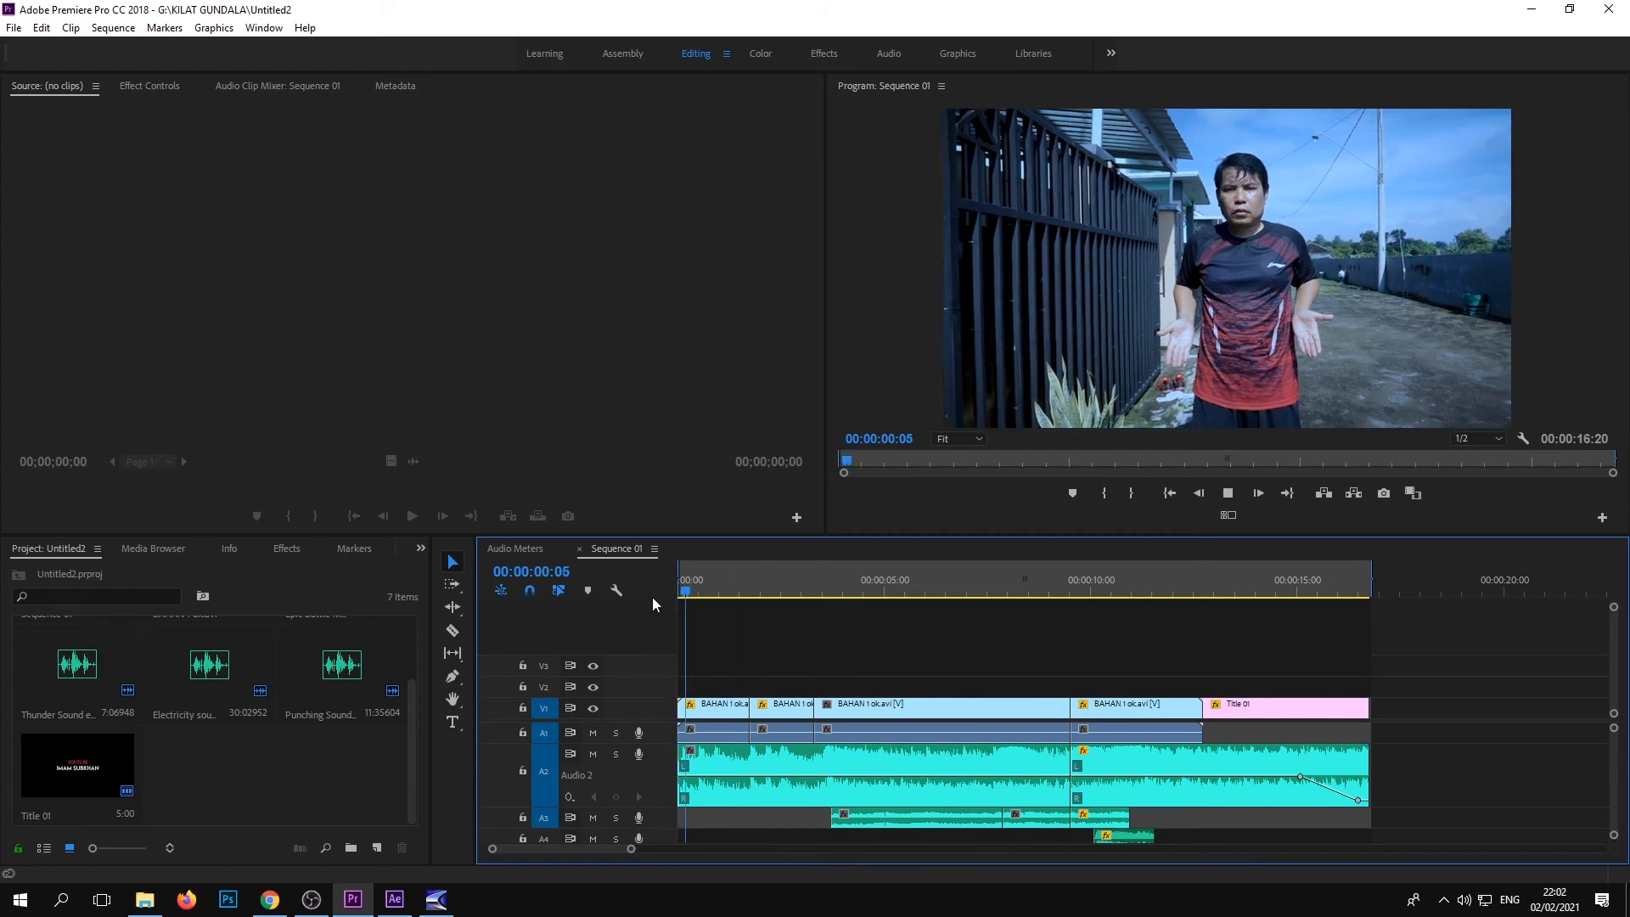
pyautogui.press('space')
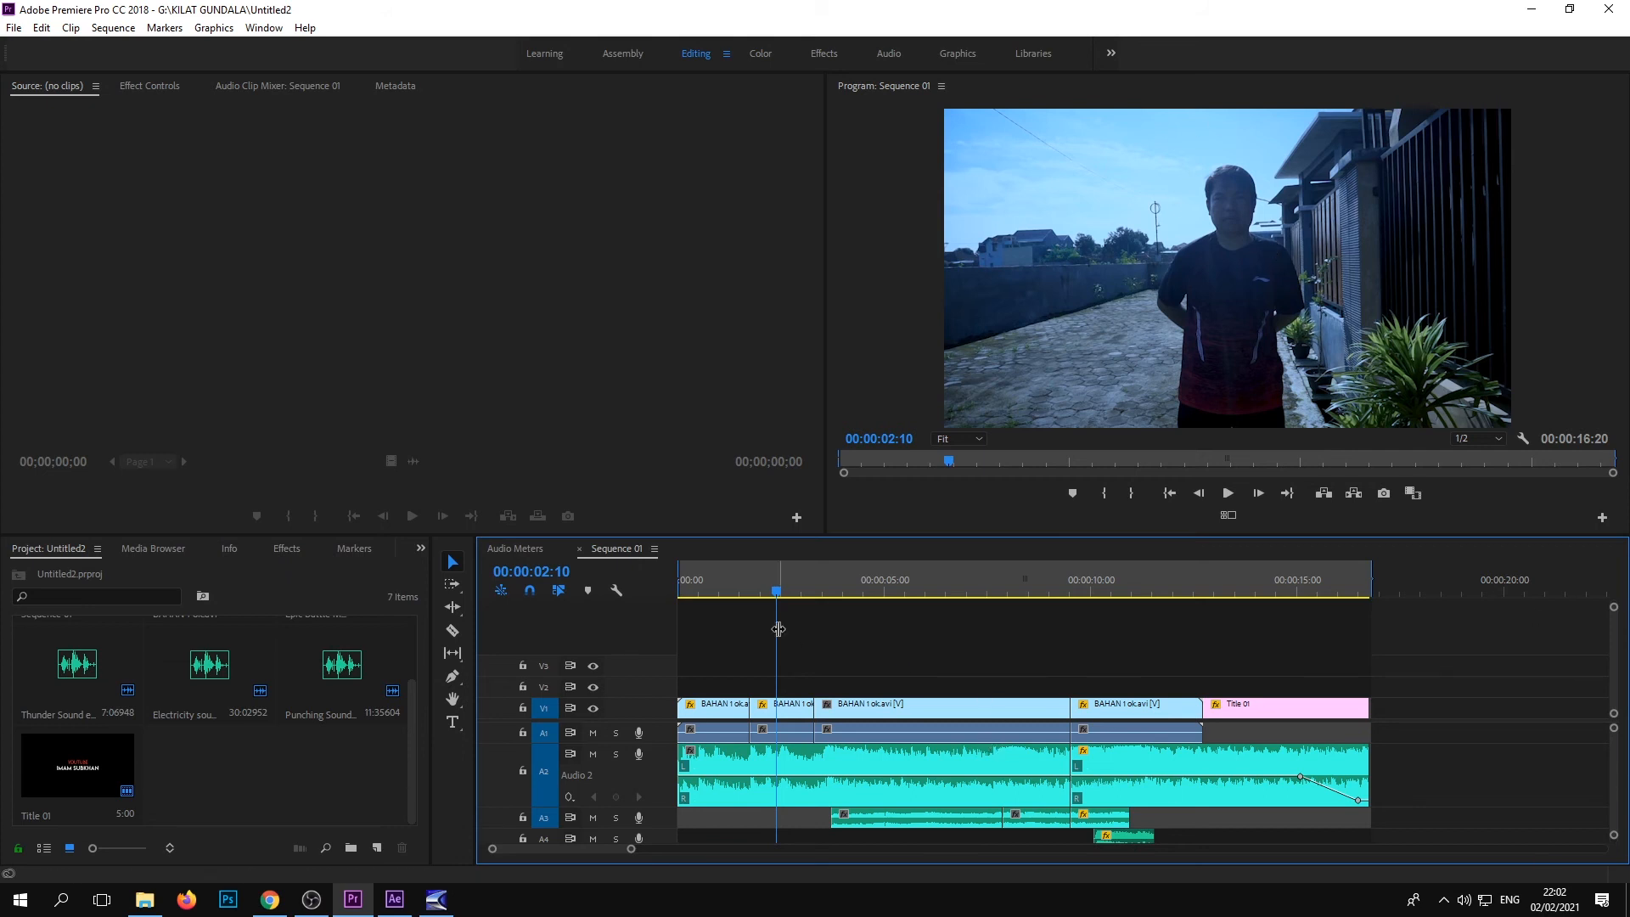
pyautogui.moveTo(779, 590); pyautogui.dragTo(659, 608)
pyautogui.press('space')
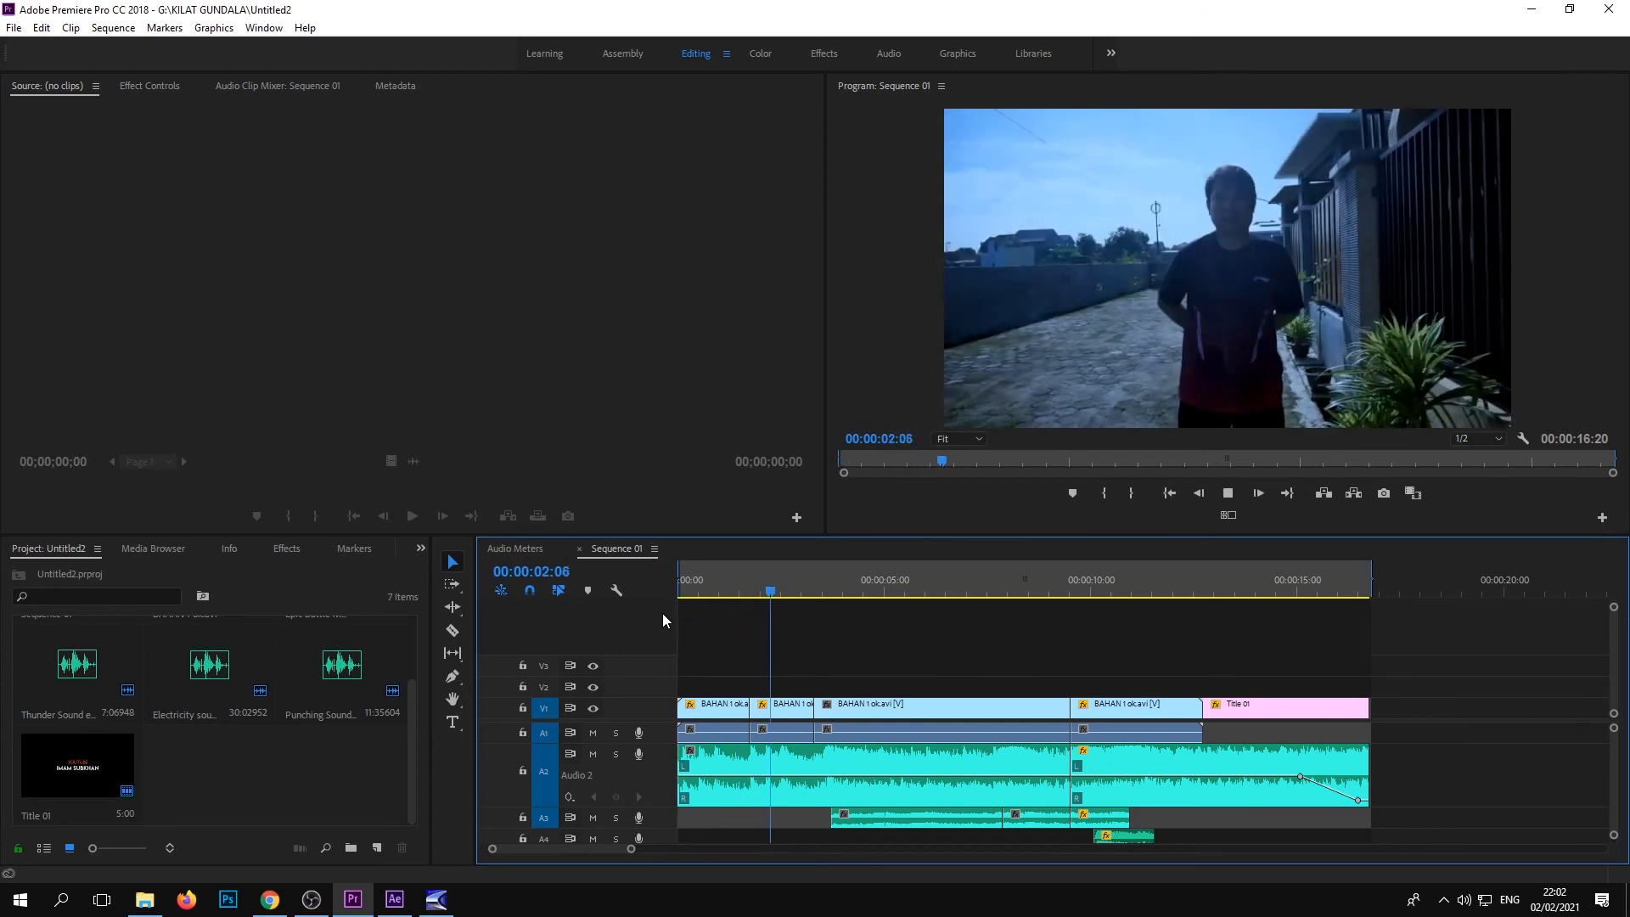
pyautogui.press('space')
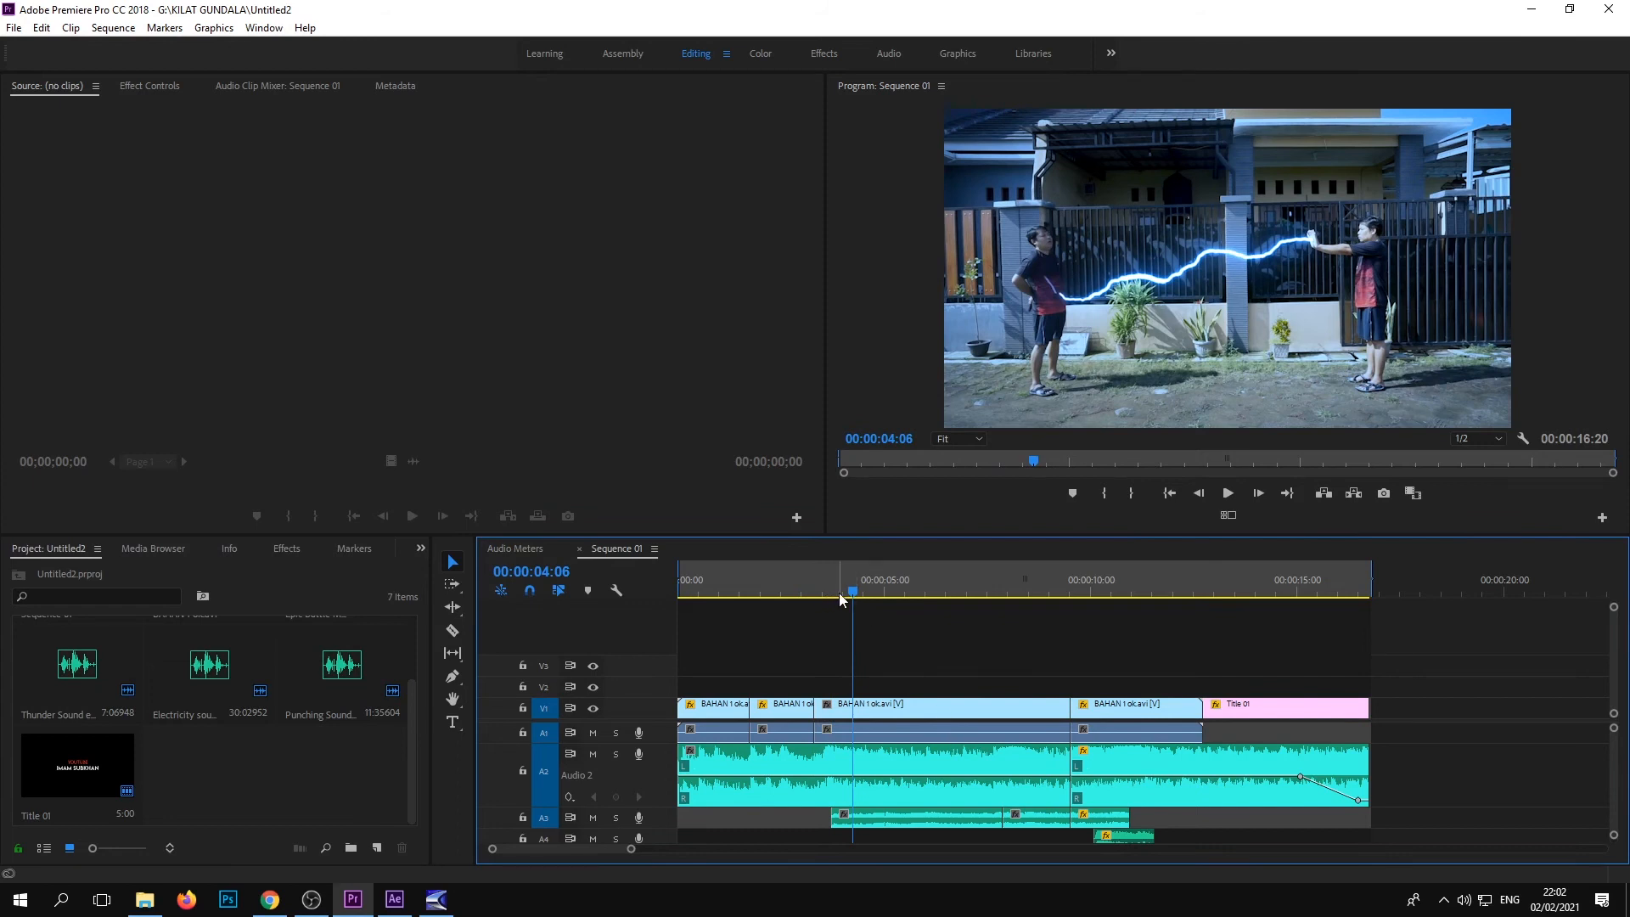
# Review Sequence 01 from 00:00:03:14 into the title with its lightning sound effects, and return the playhead to 00:00:09:04
pyautogui.moveTo(847, 587); pyautogui.dragTo(824, 594)
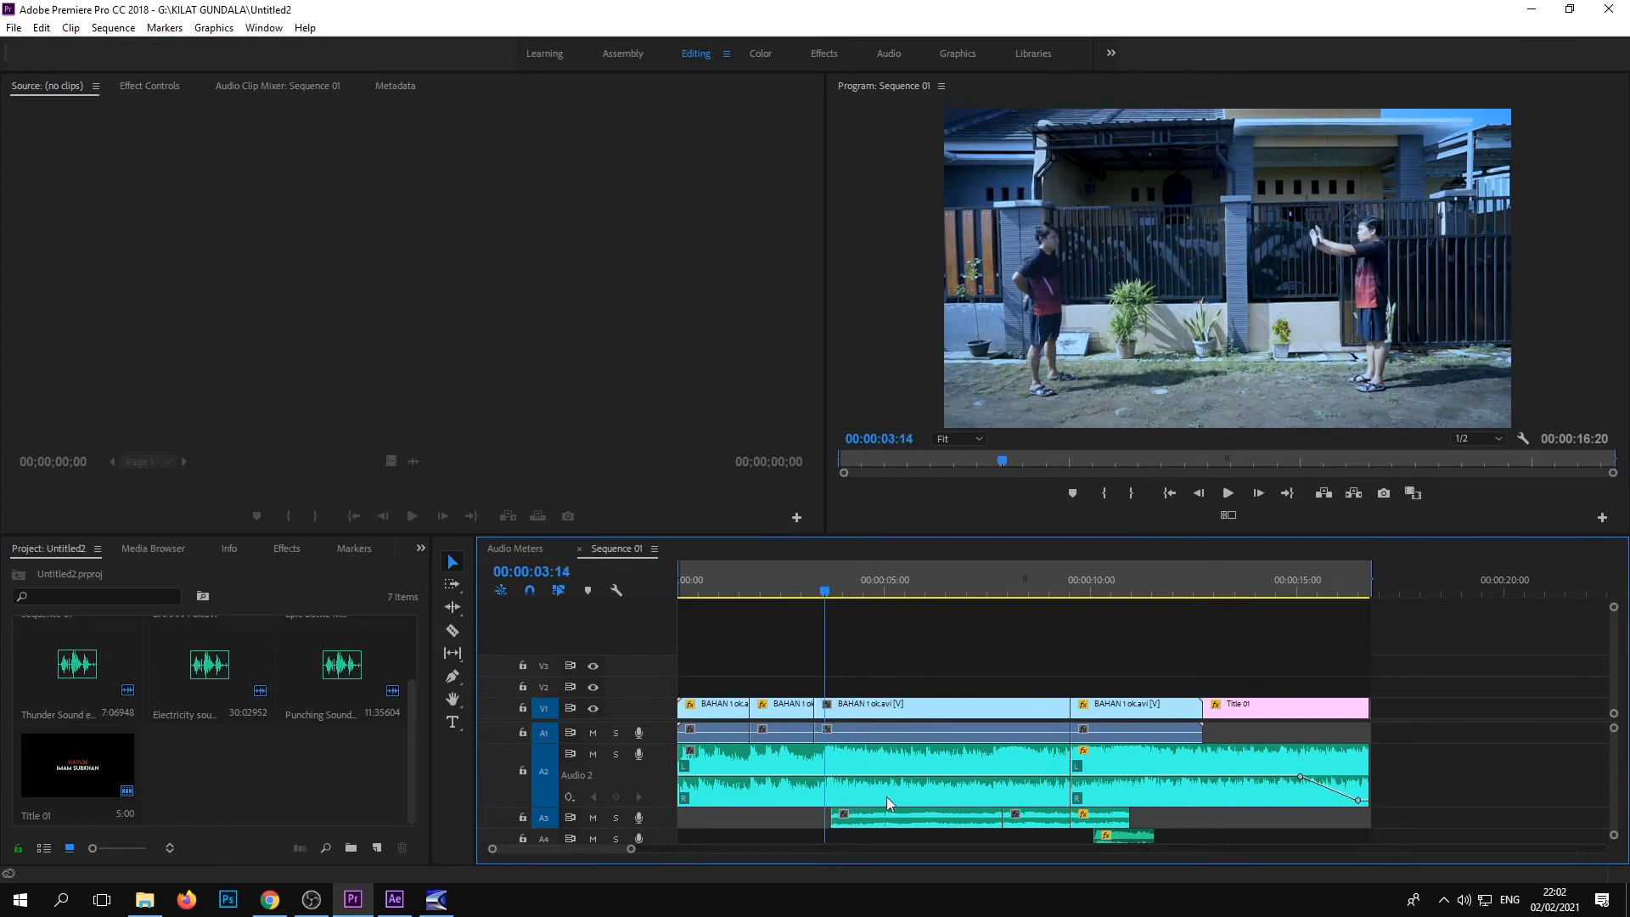
pyautogui.click(935, 818)
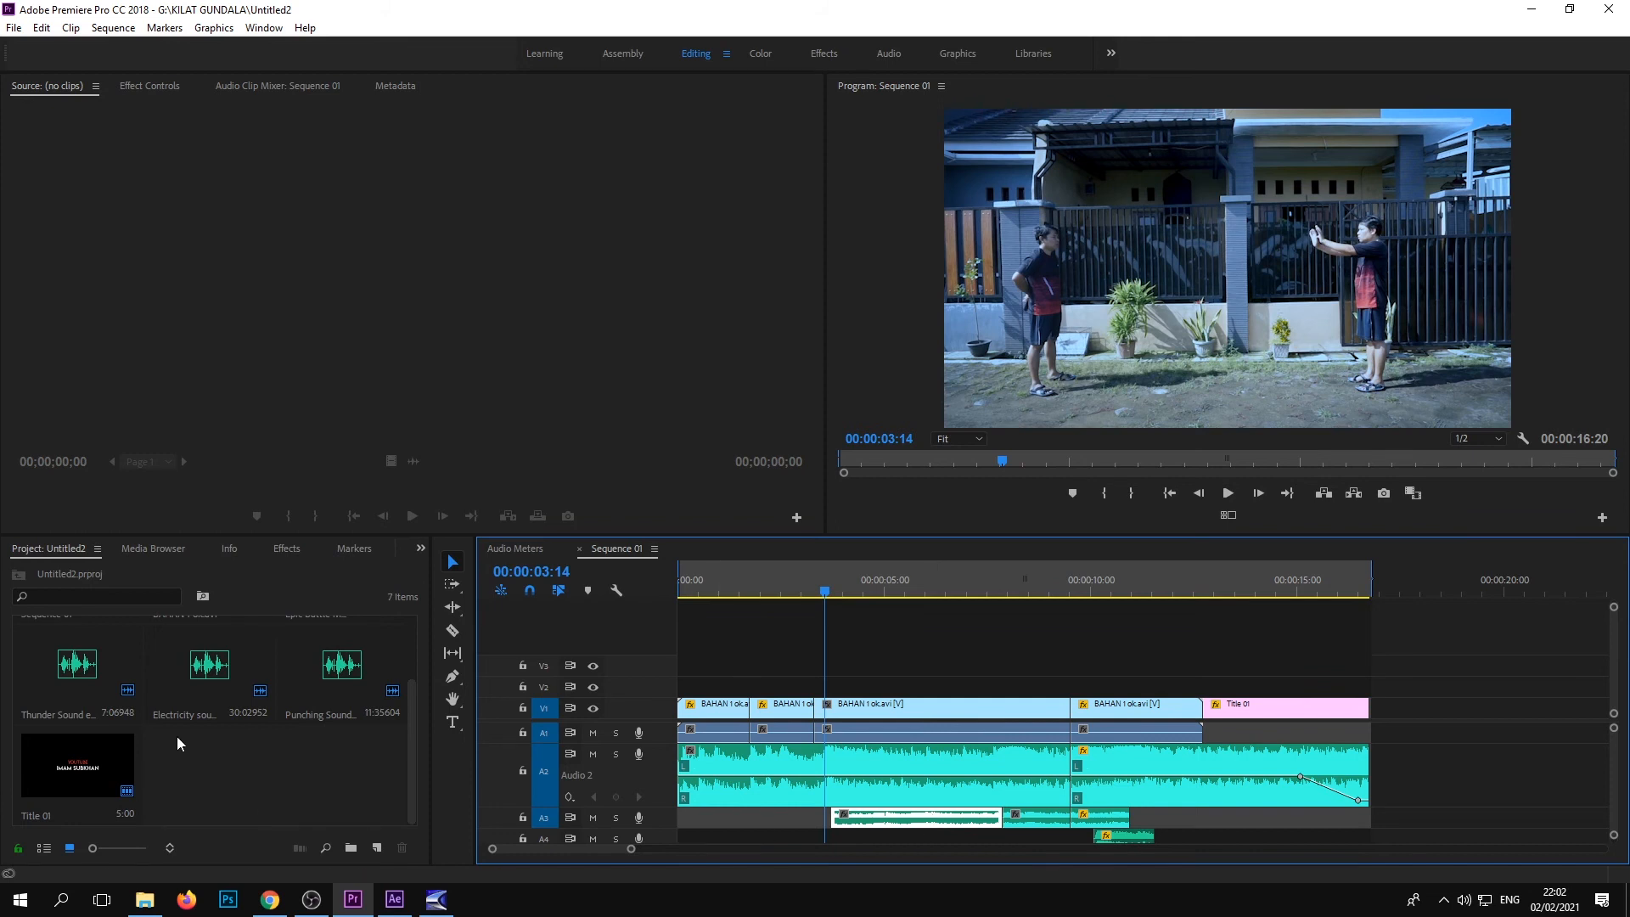
pyautogui.press('space')
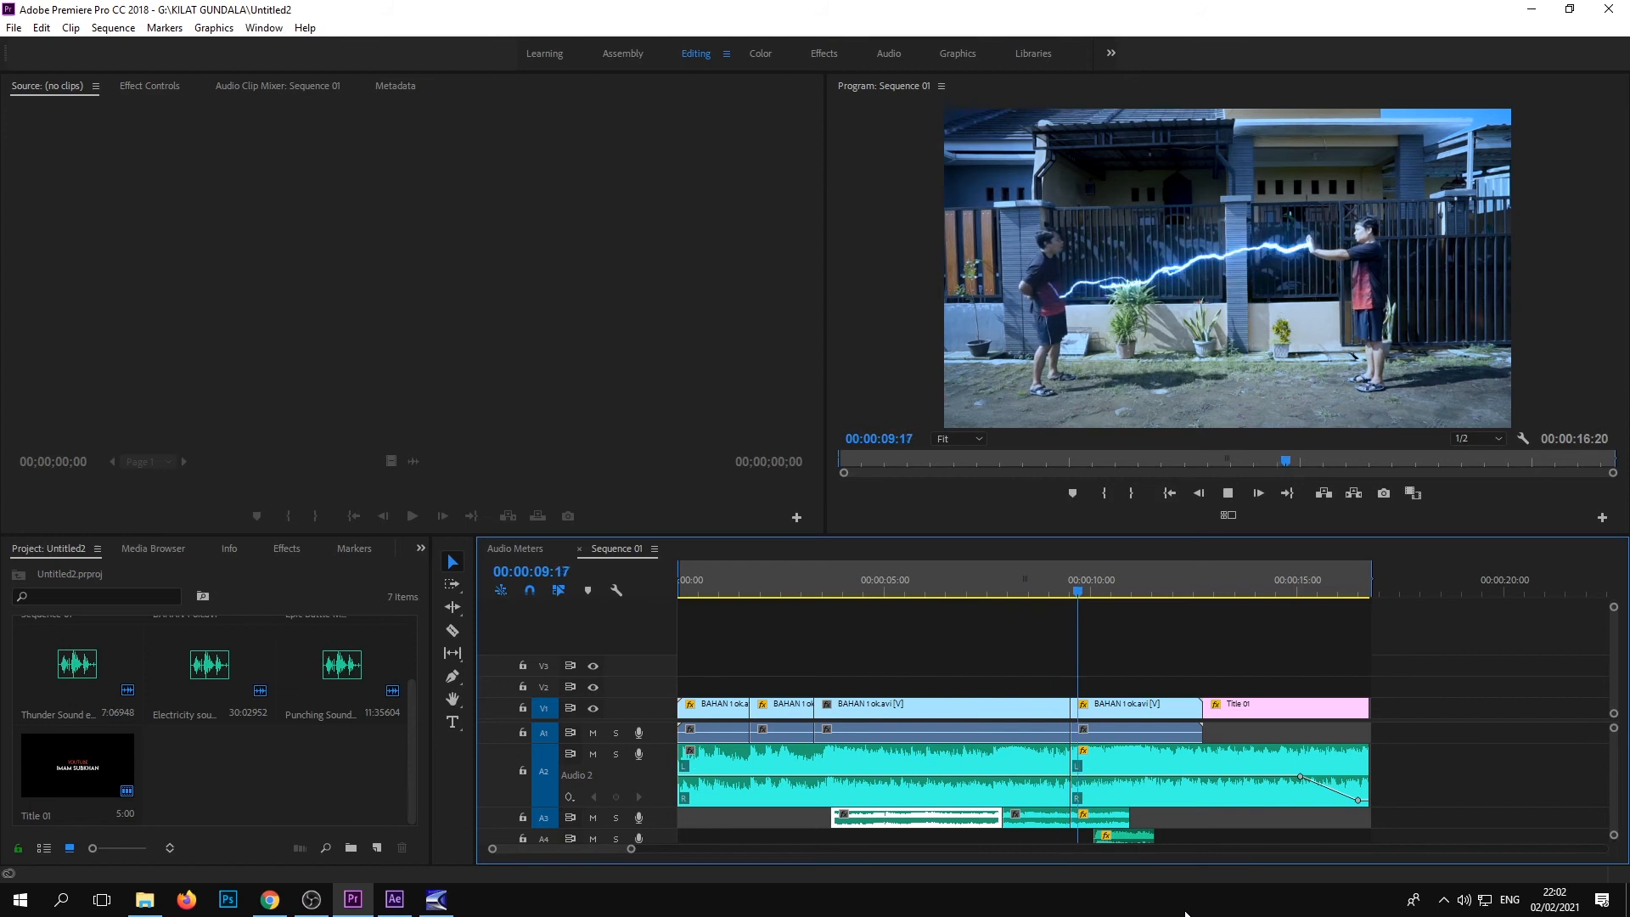
pyautogui.press('space')
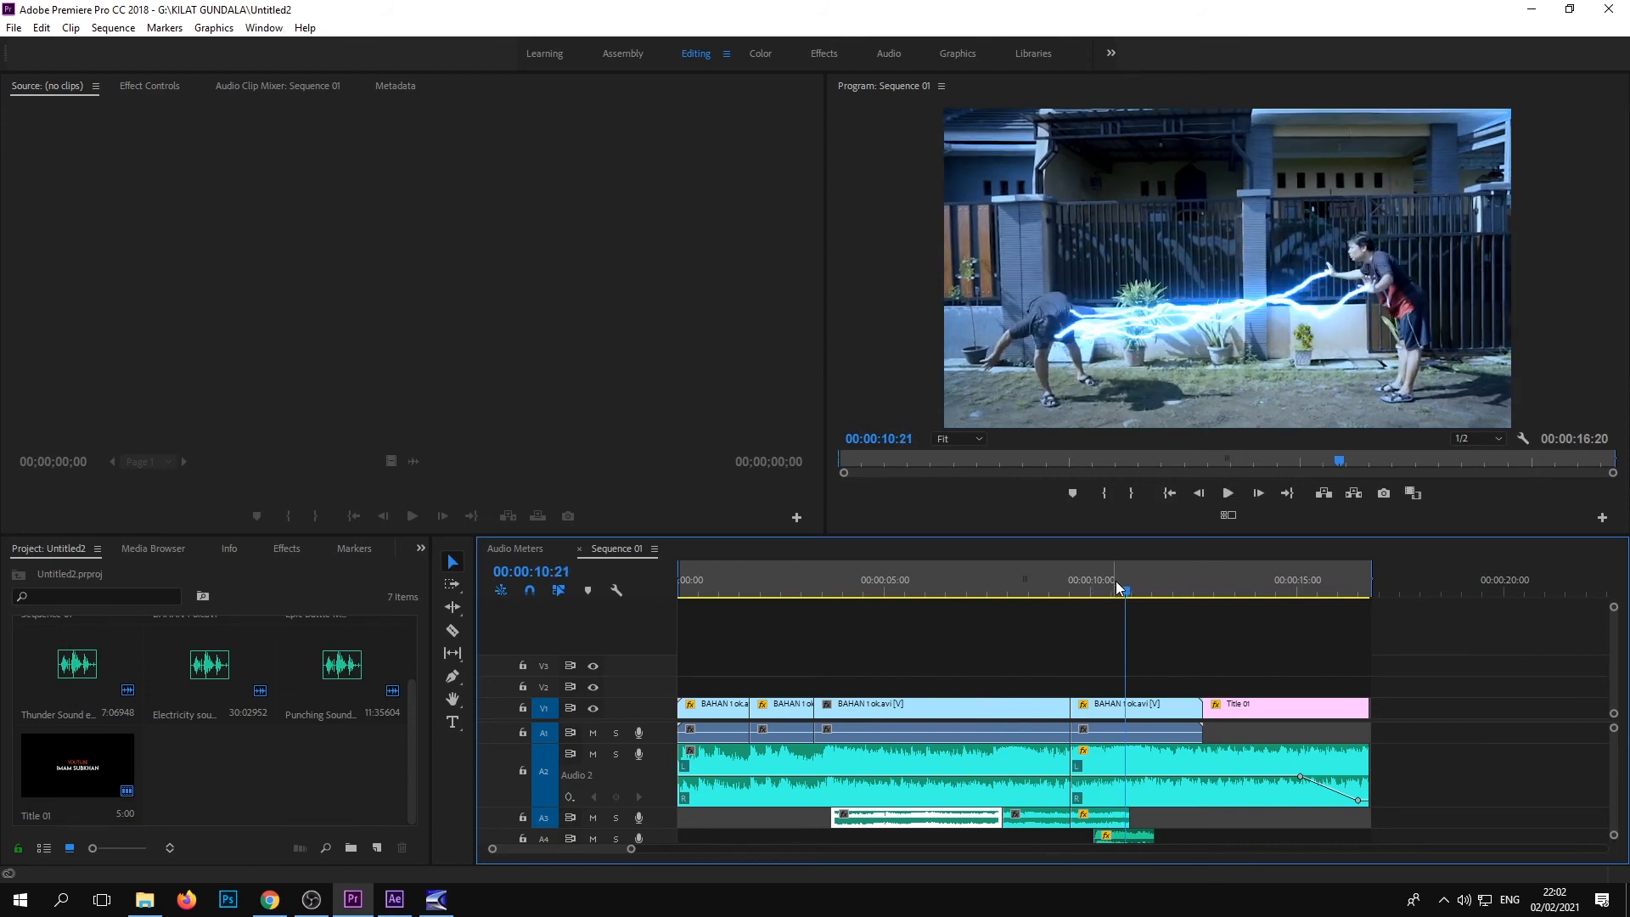
pyautogui.moveTo(1125, 594)
pyautogui.mouseDown()
pyautogui.moveTo(1103, 596)
pyautogui.moveTo(1128, 600)
pyautogui.mouseUp()
pyautogui.press('space')
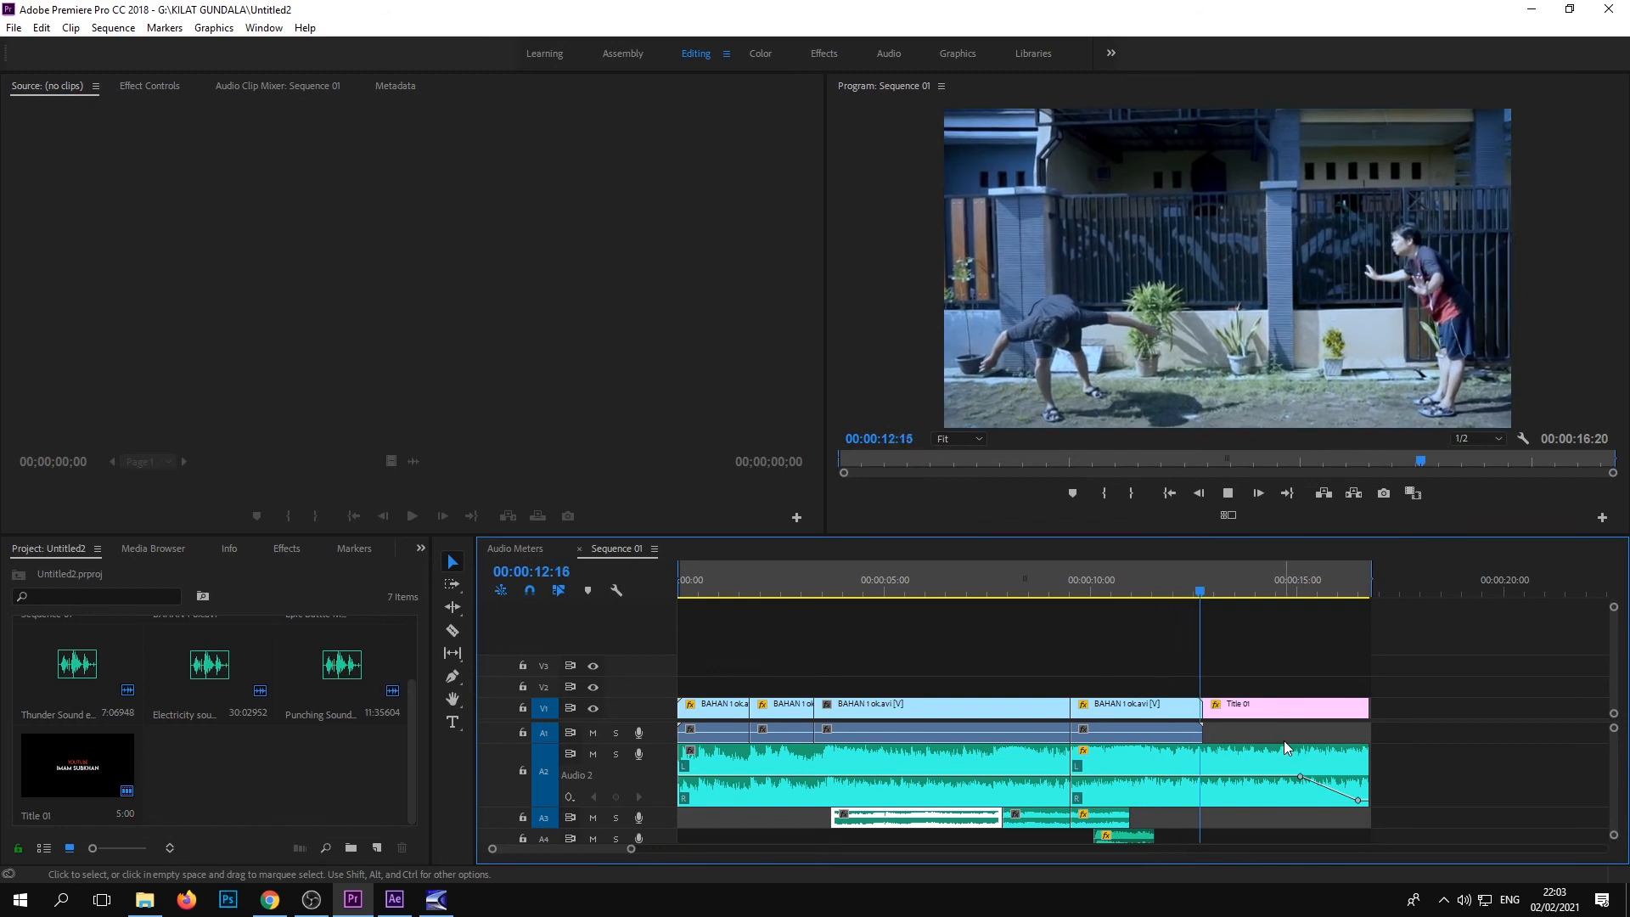
pyautogui.press('space')
pyautogui.moveTo(1236, 591); pyautogui.dragTo(1056, 661)
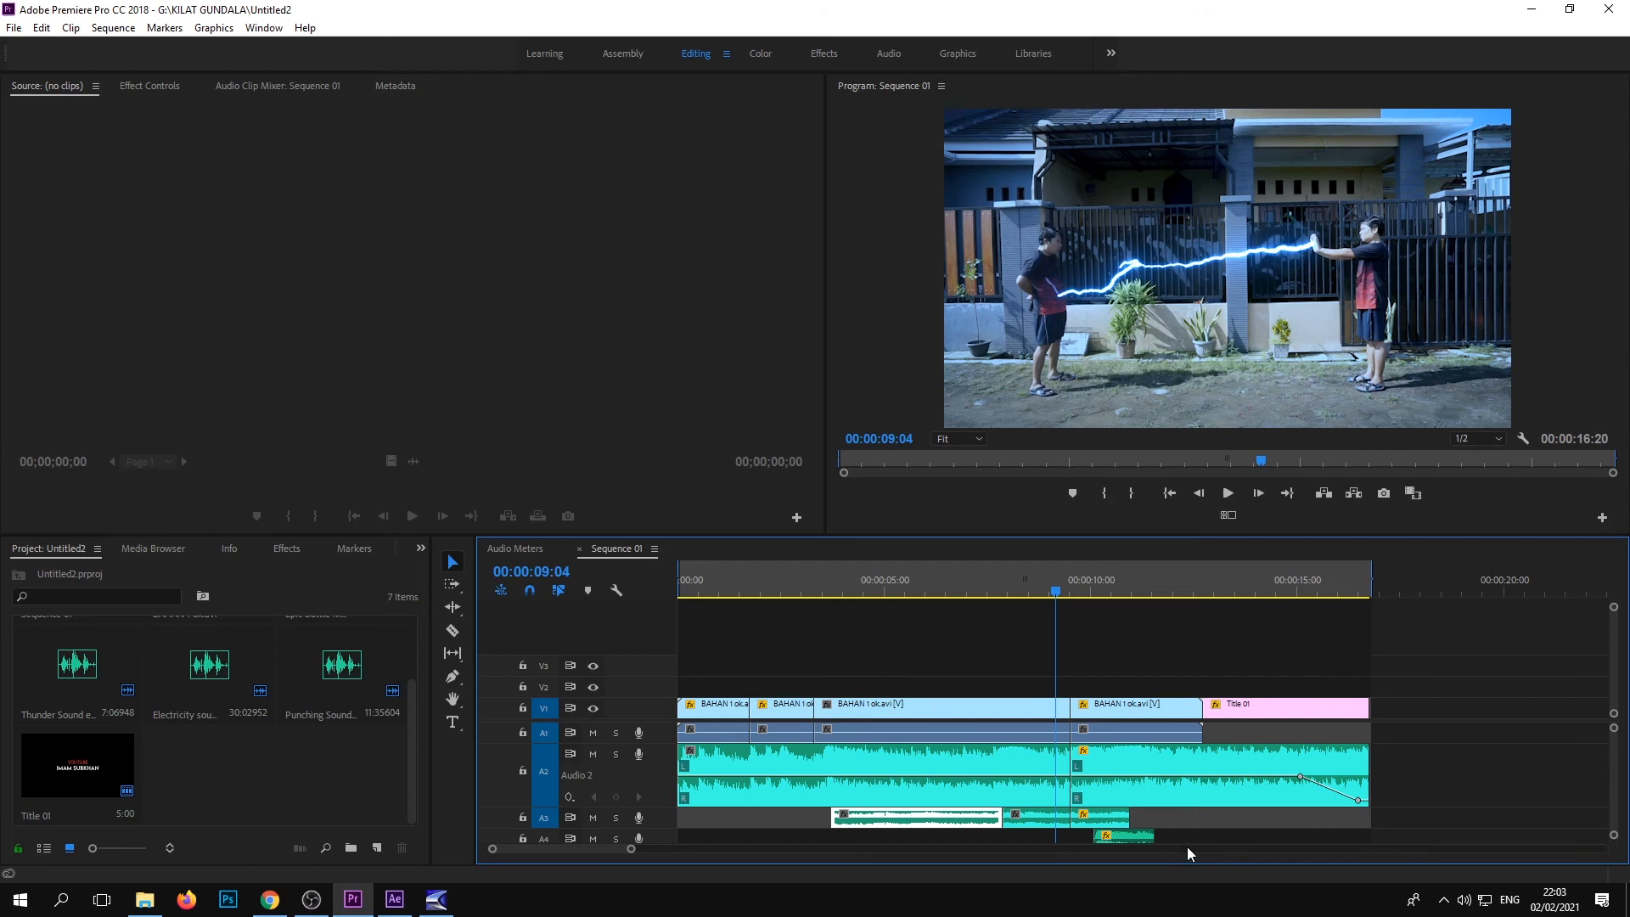
pyautogui.click(277, 790)
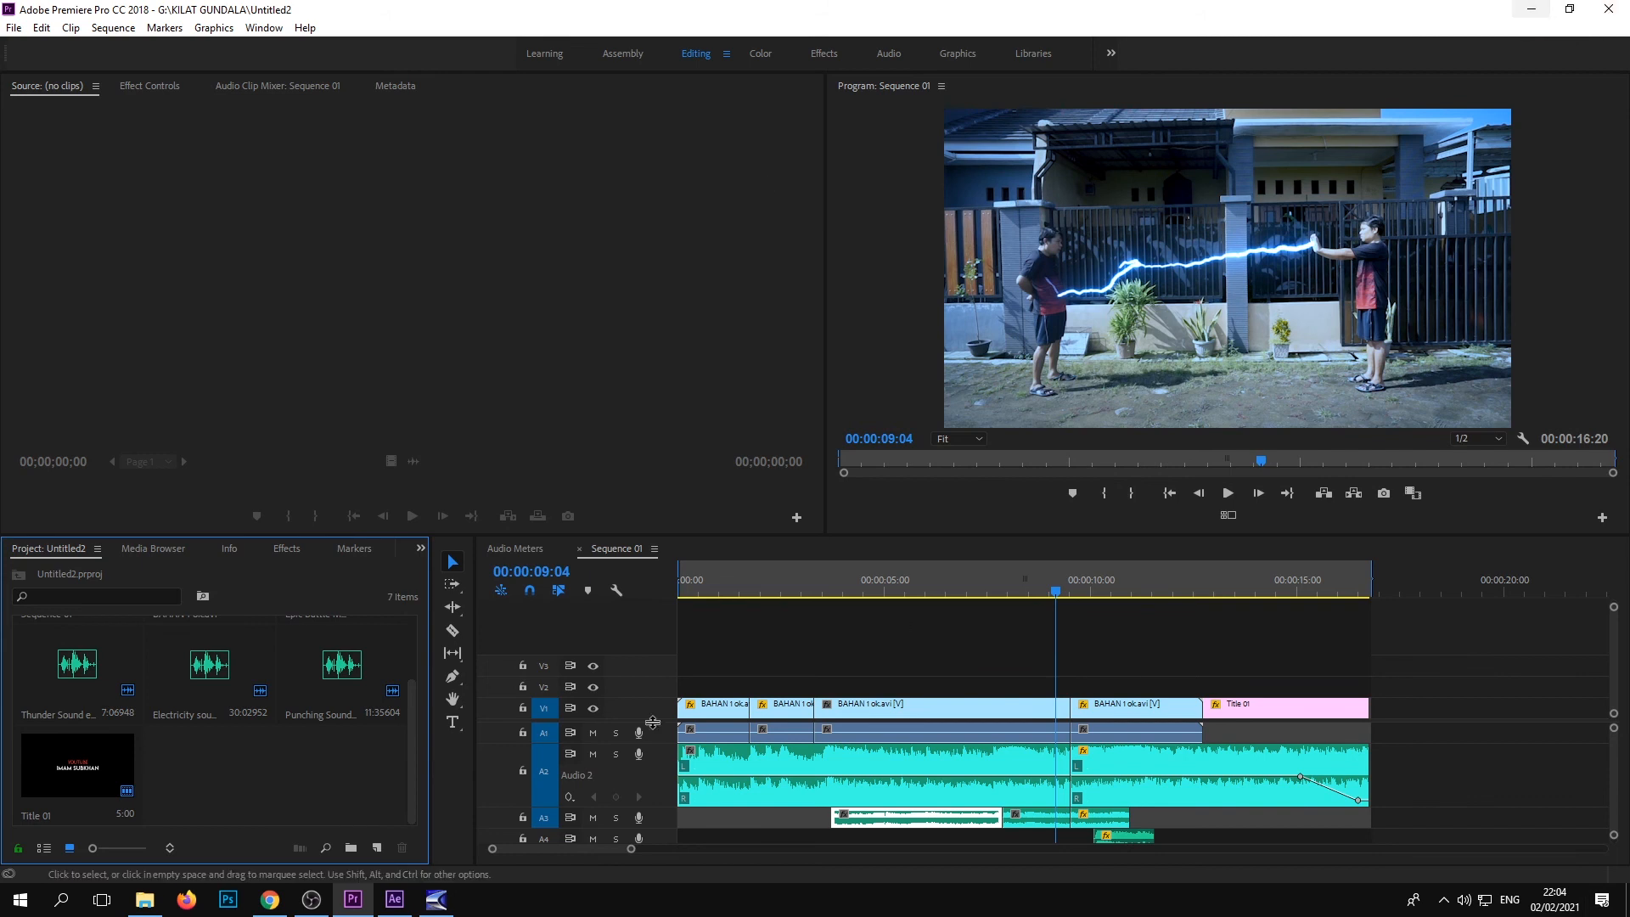
# Check the running recordings in Cool Edit Pro and OBS Studio, minimizing these windows and Premiere Pro to return to the desktop
pyautogui.click(438, 899)
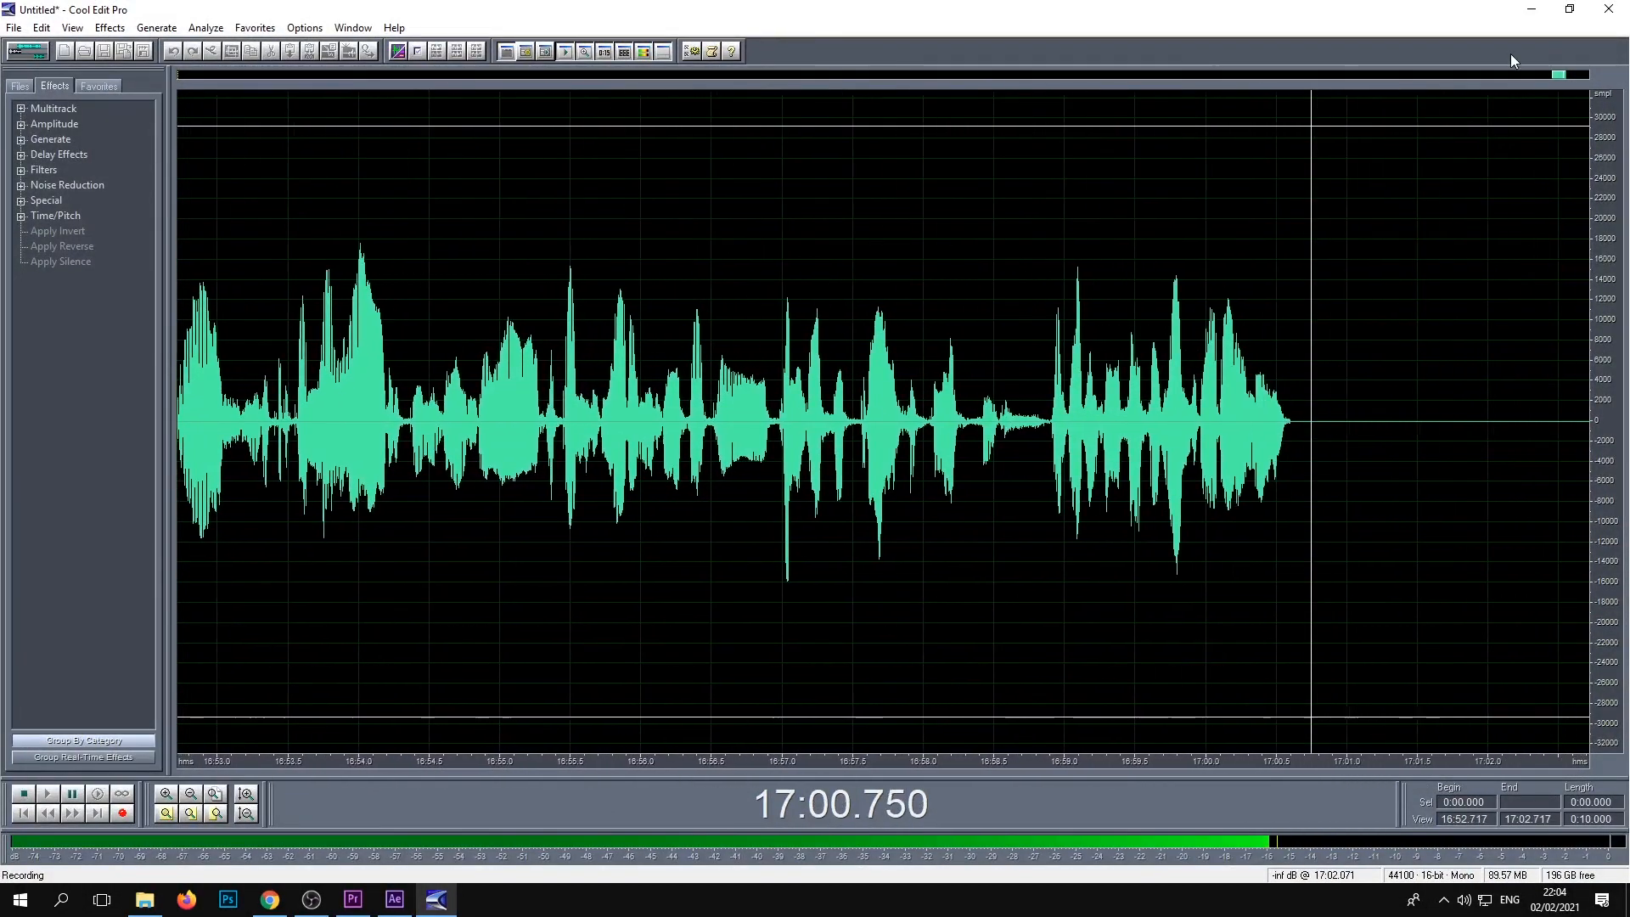
pyautogui.click(1533, 9)
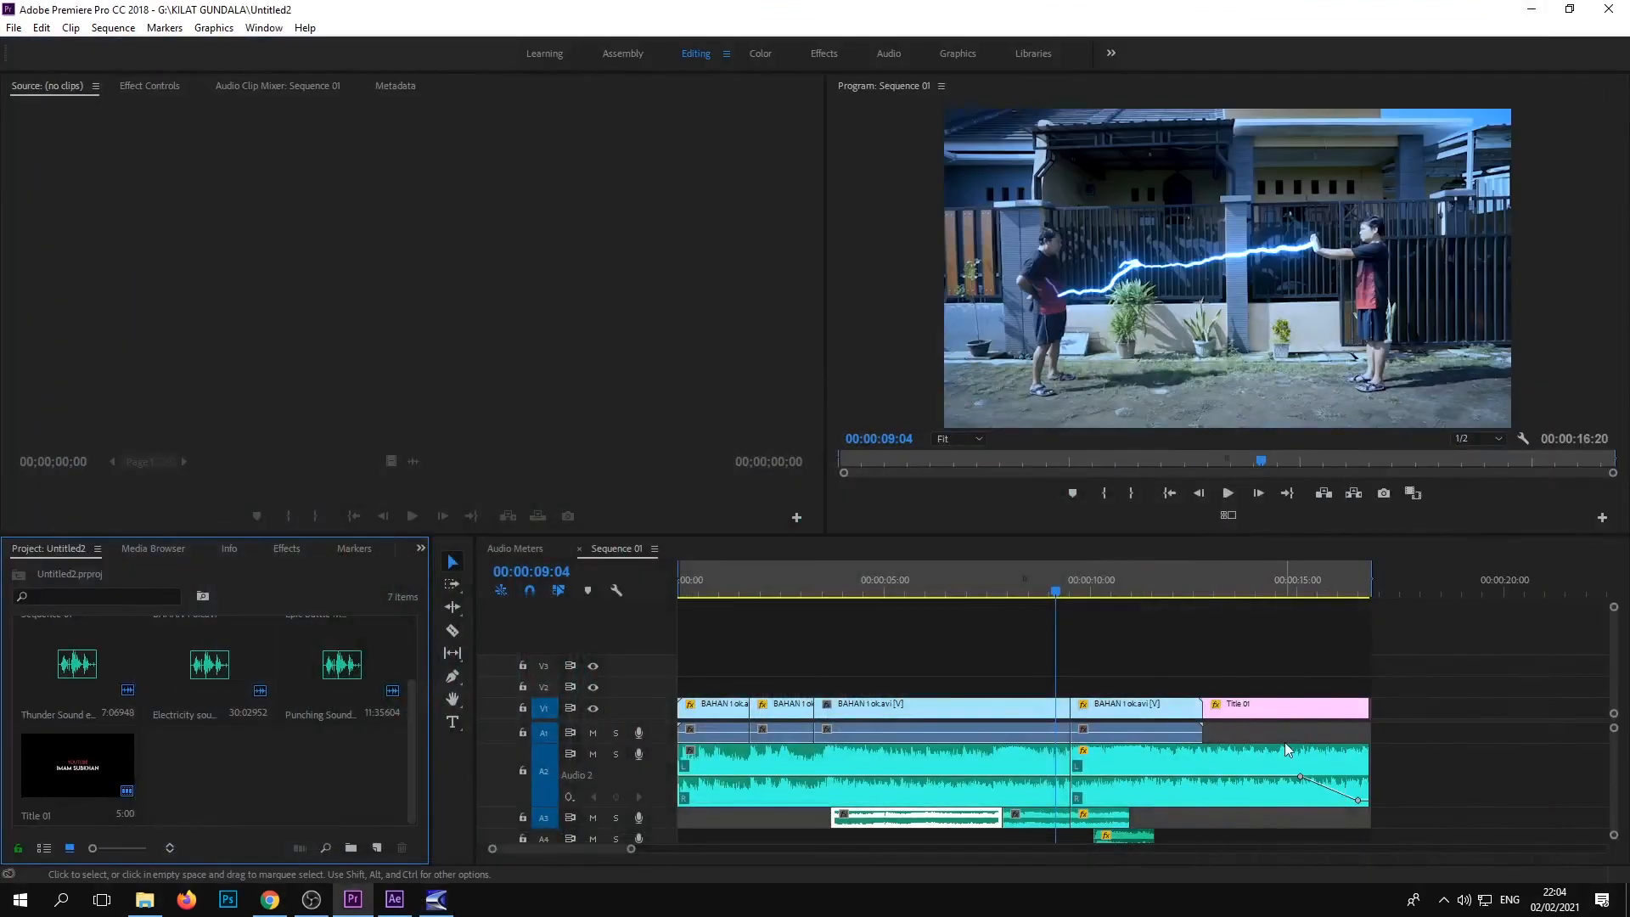
pyautogui.click(312, 898)
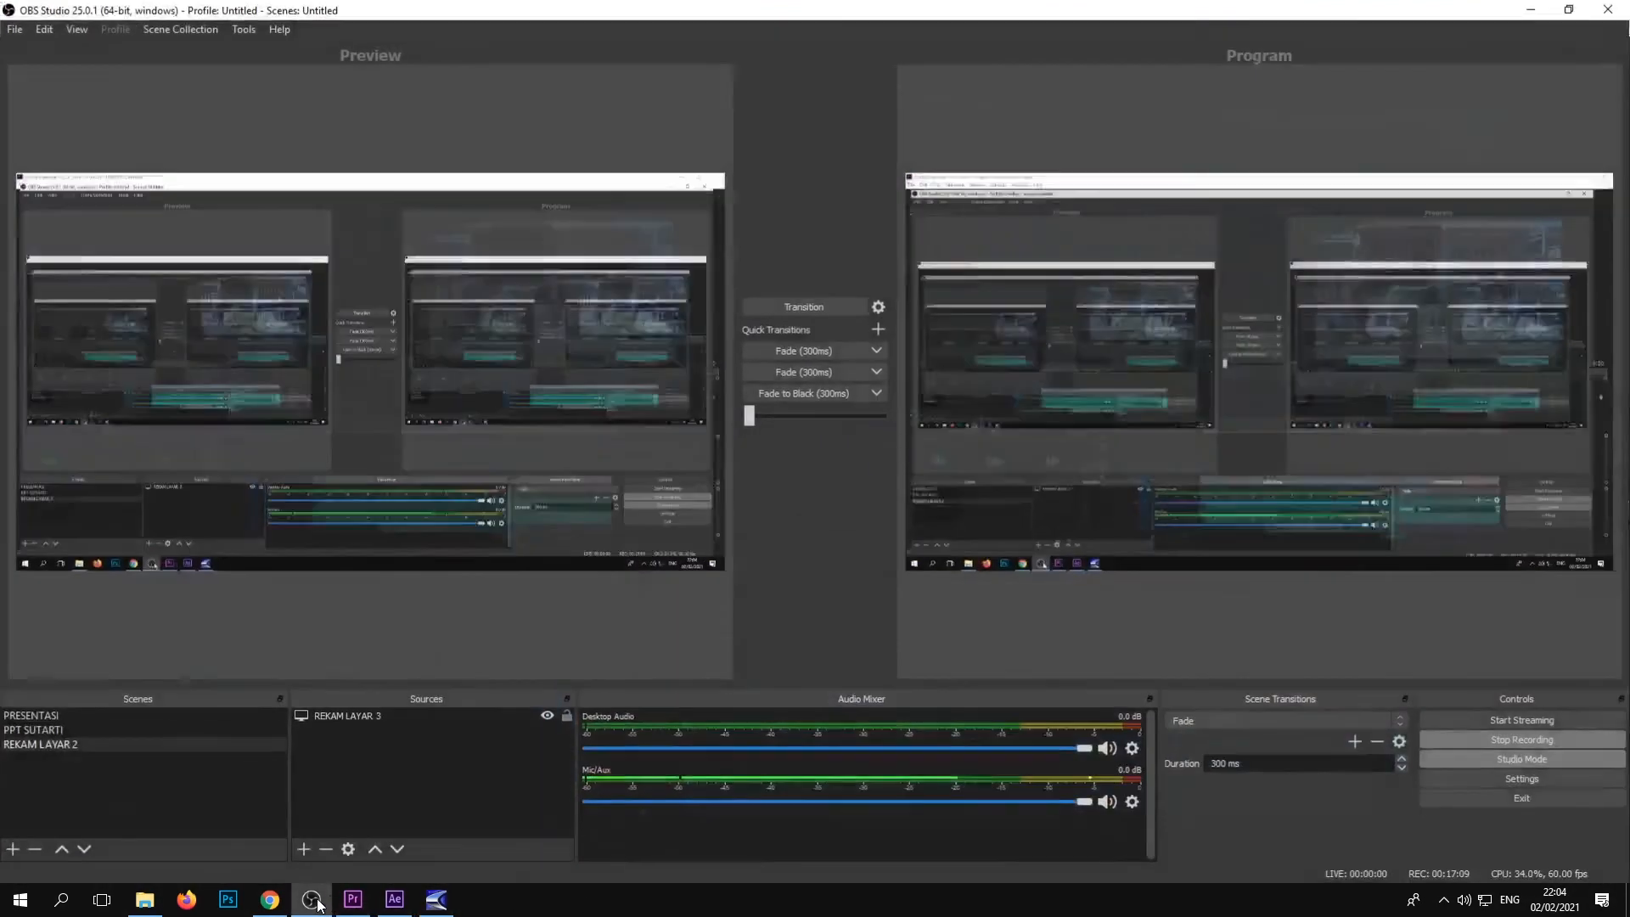
pyautogui.click(1532, 10)
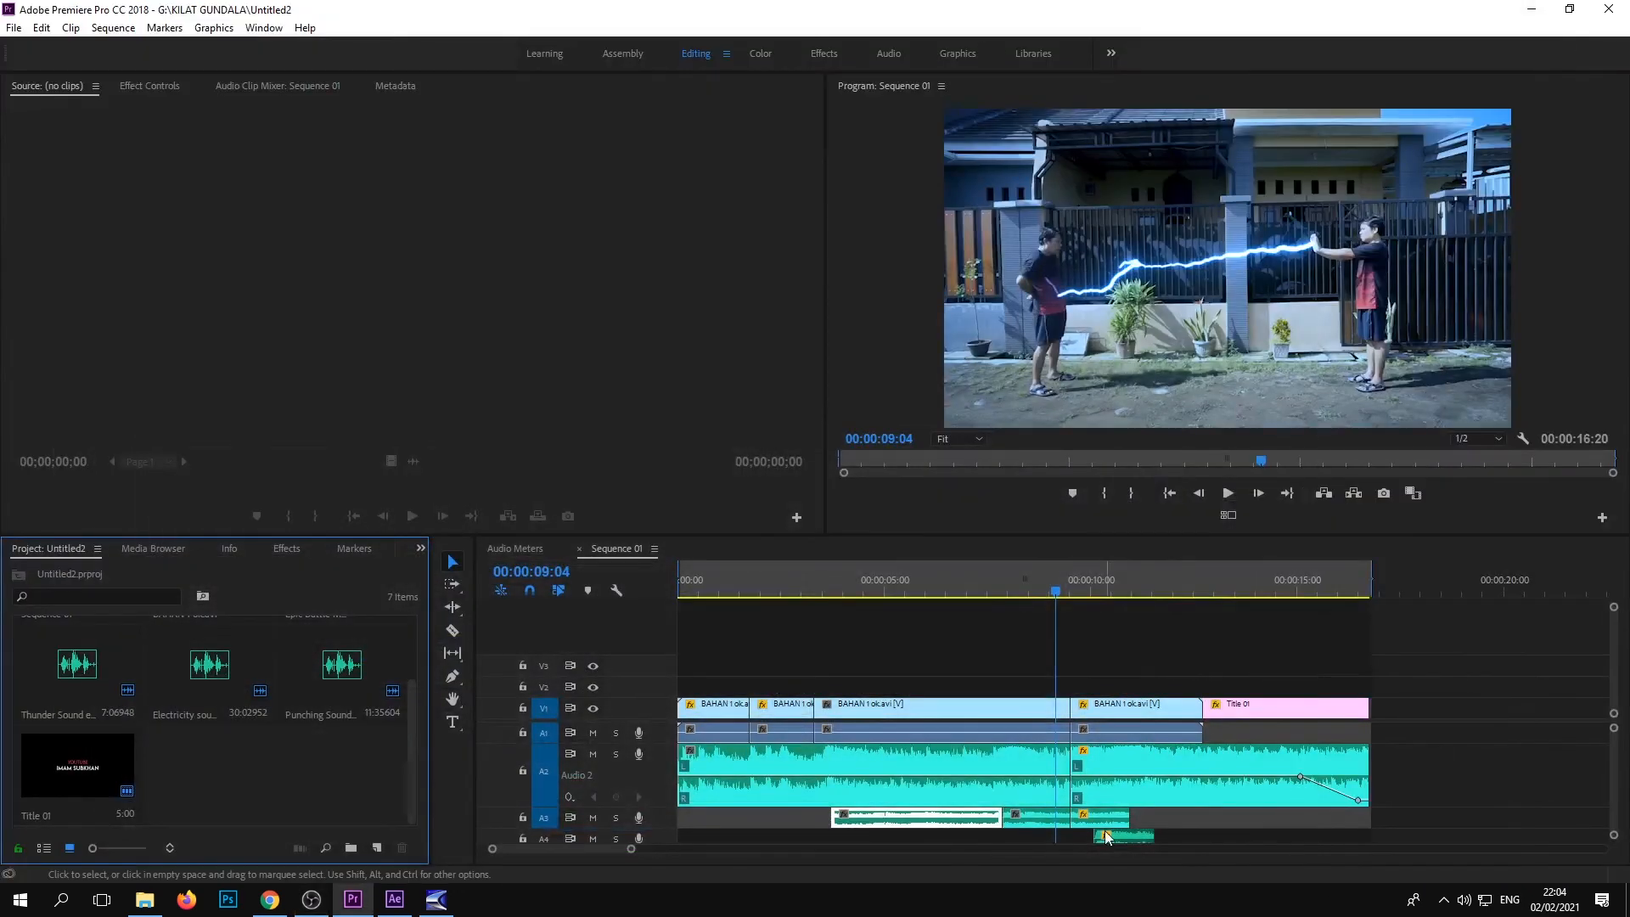
pyautogui.click(1532, 9)
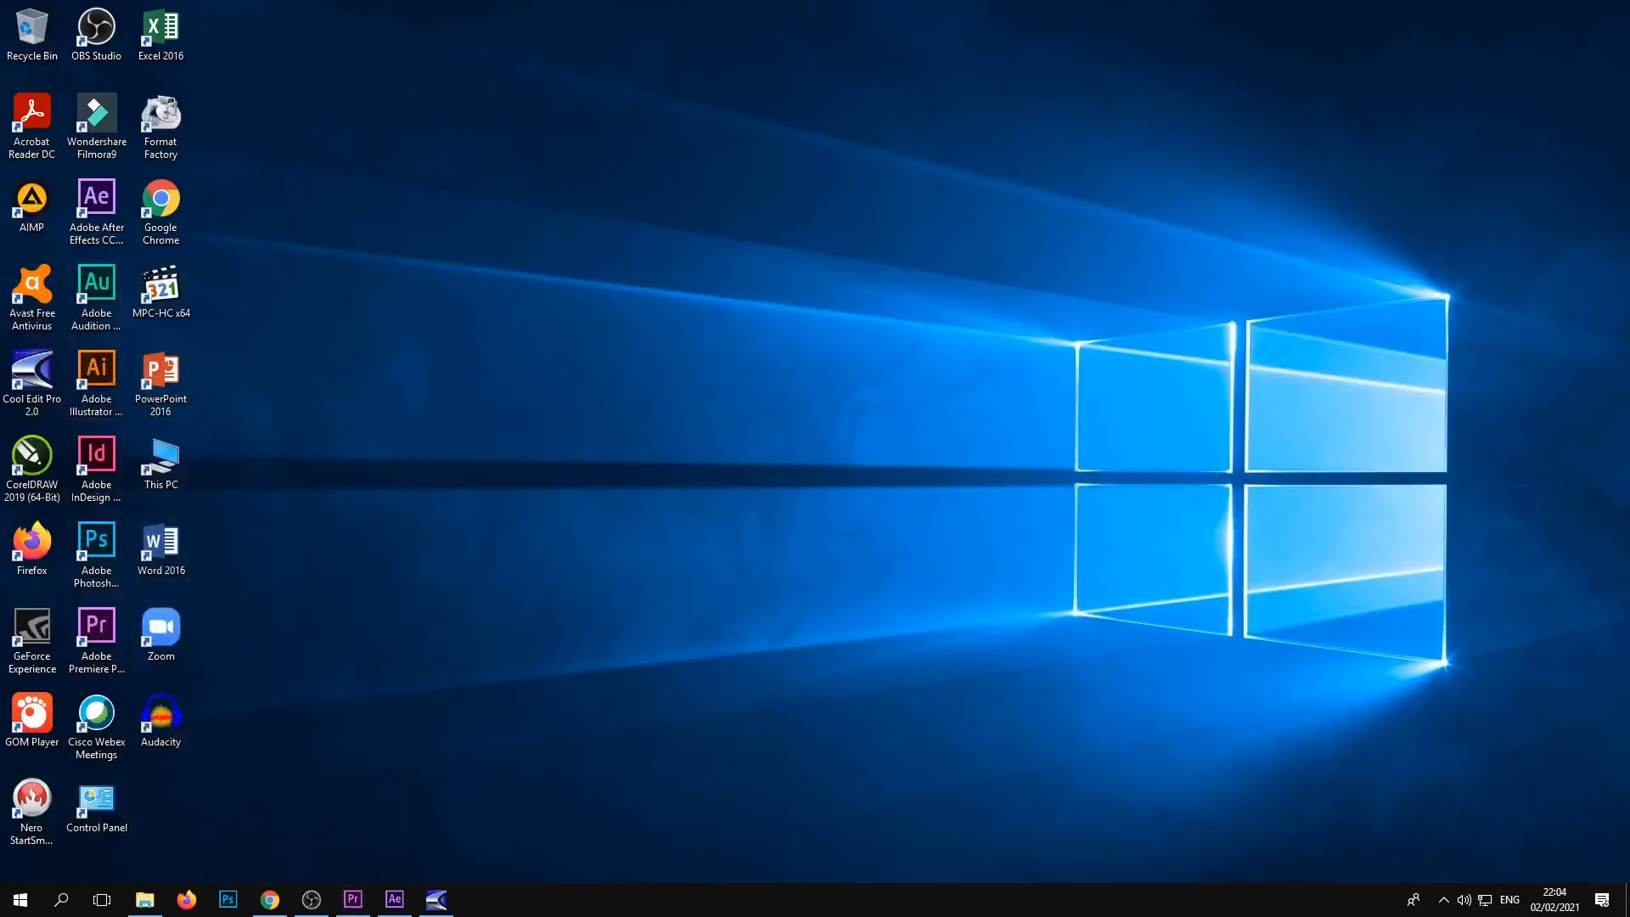
pyautogui.click(436, 899)
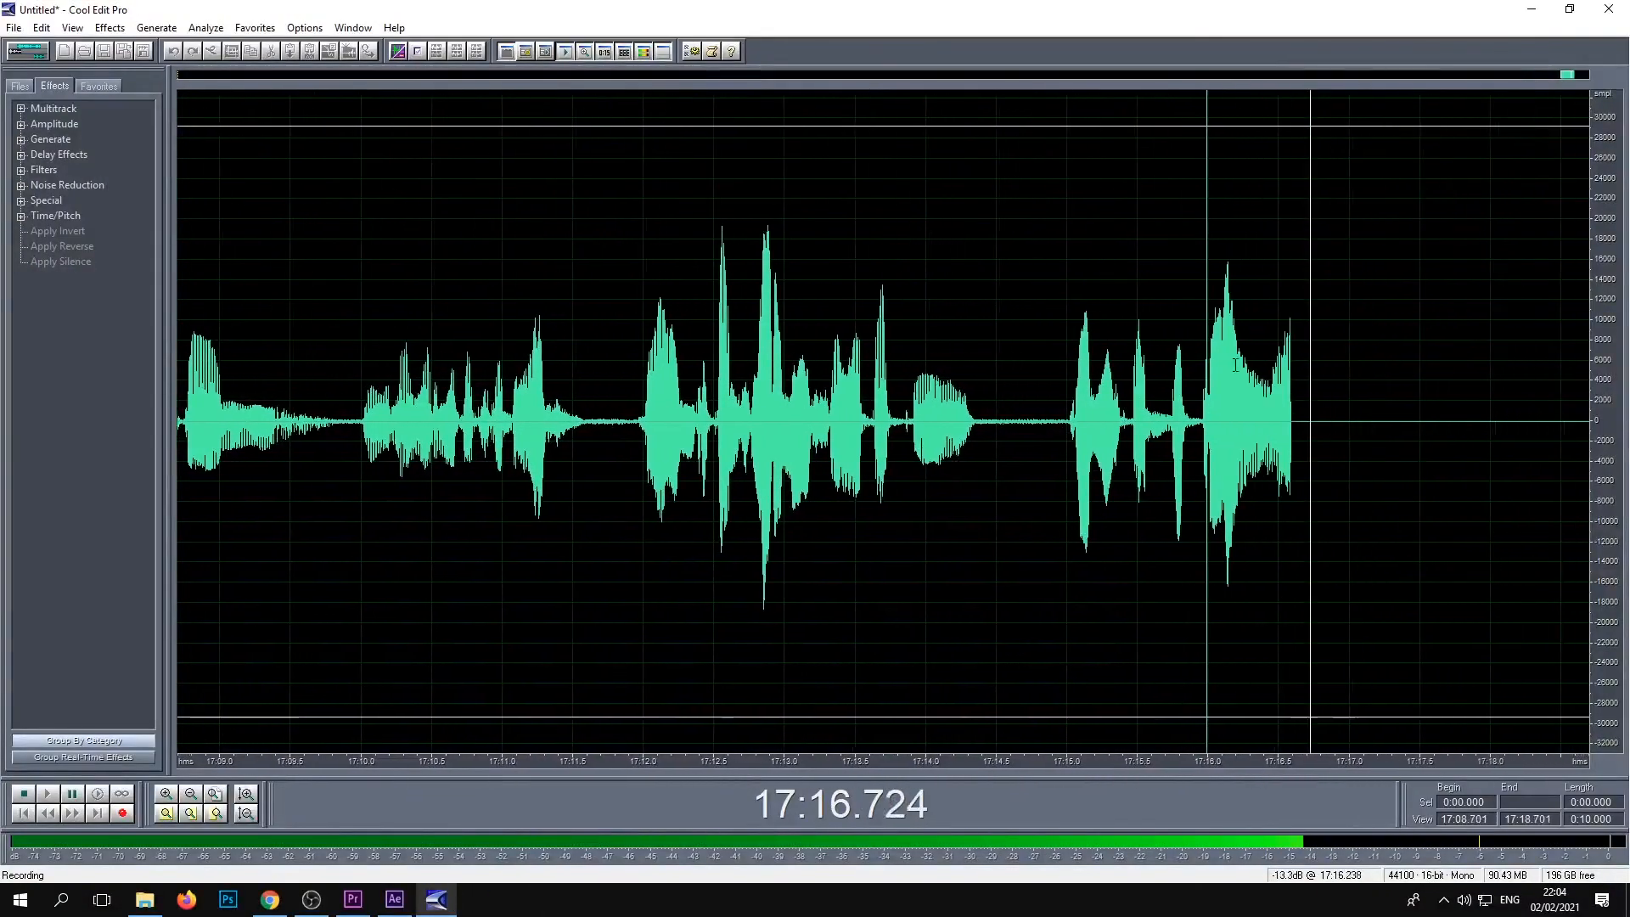
pyautogui.click(1532, 10)
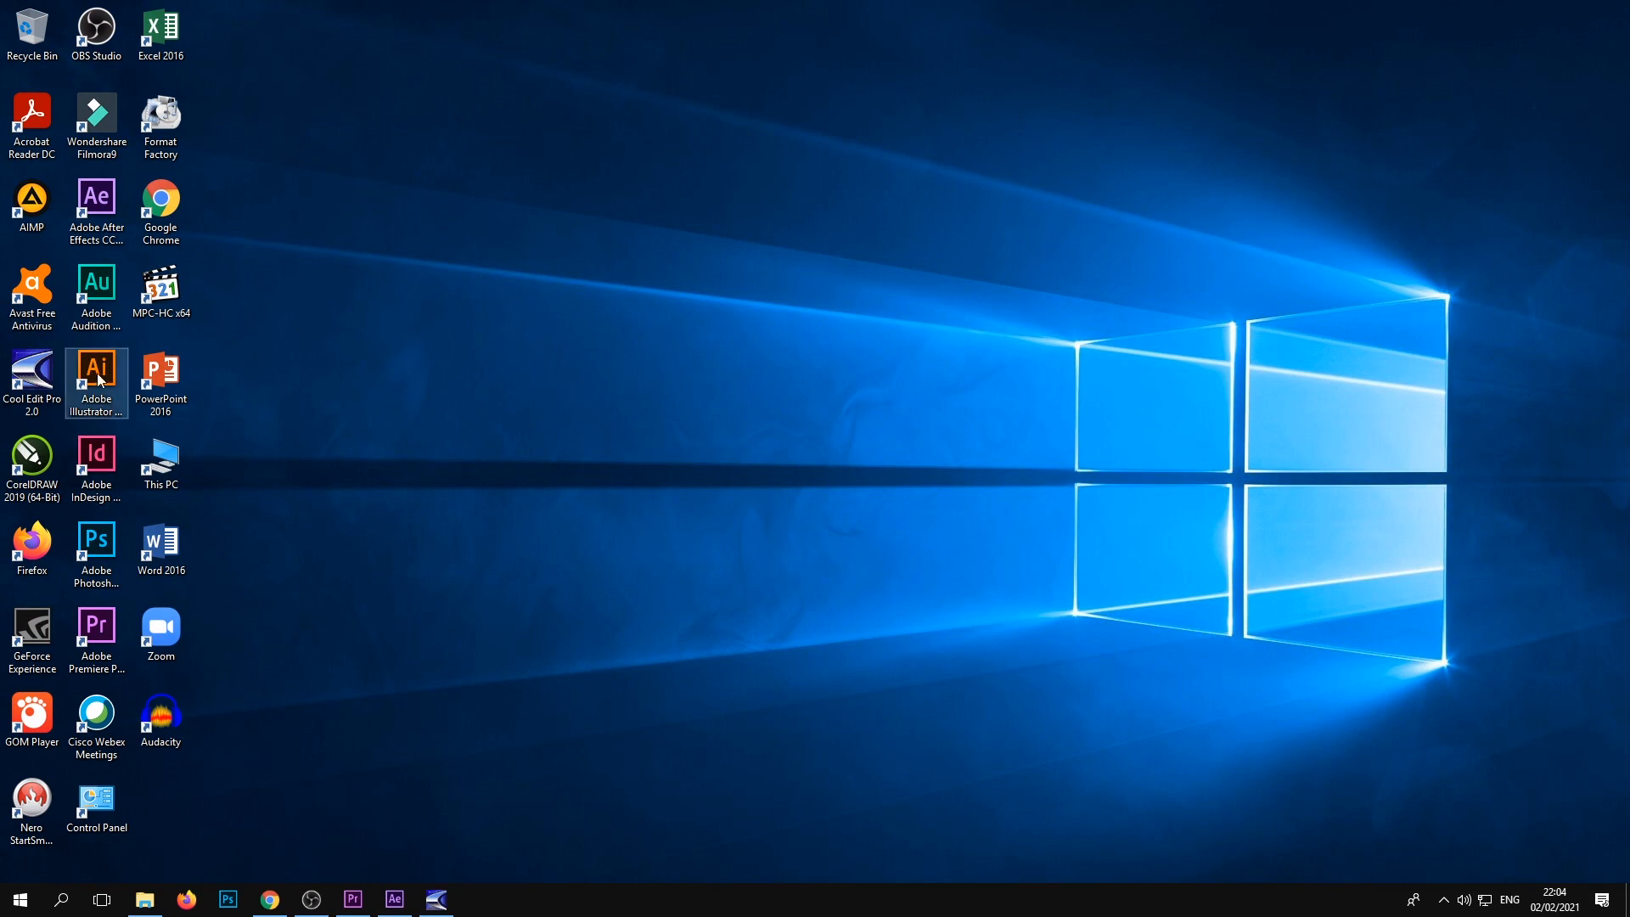
# Locate the Adobe Audition CC 2018 and Audacity shortcuts on the desktop, then refresh the desktop
pyautogui.click(104, 315)
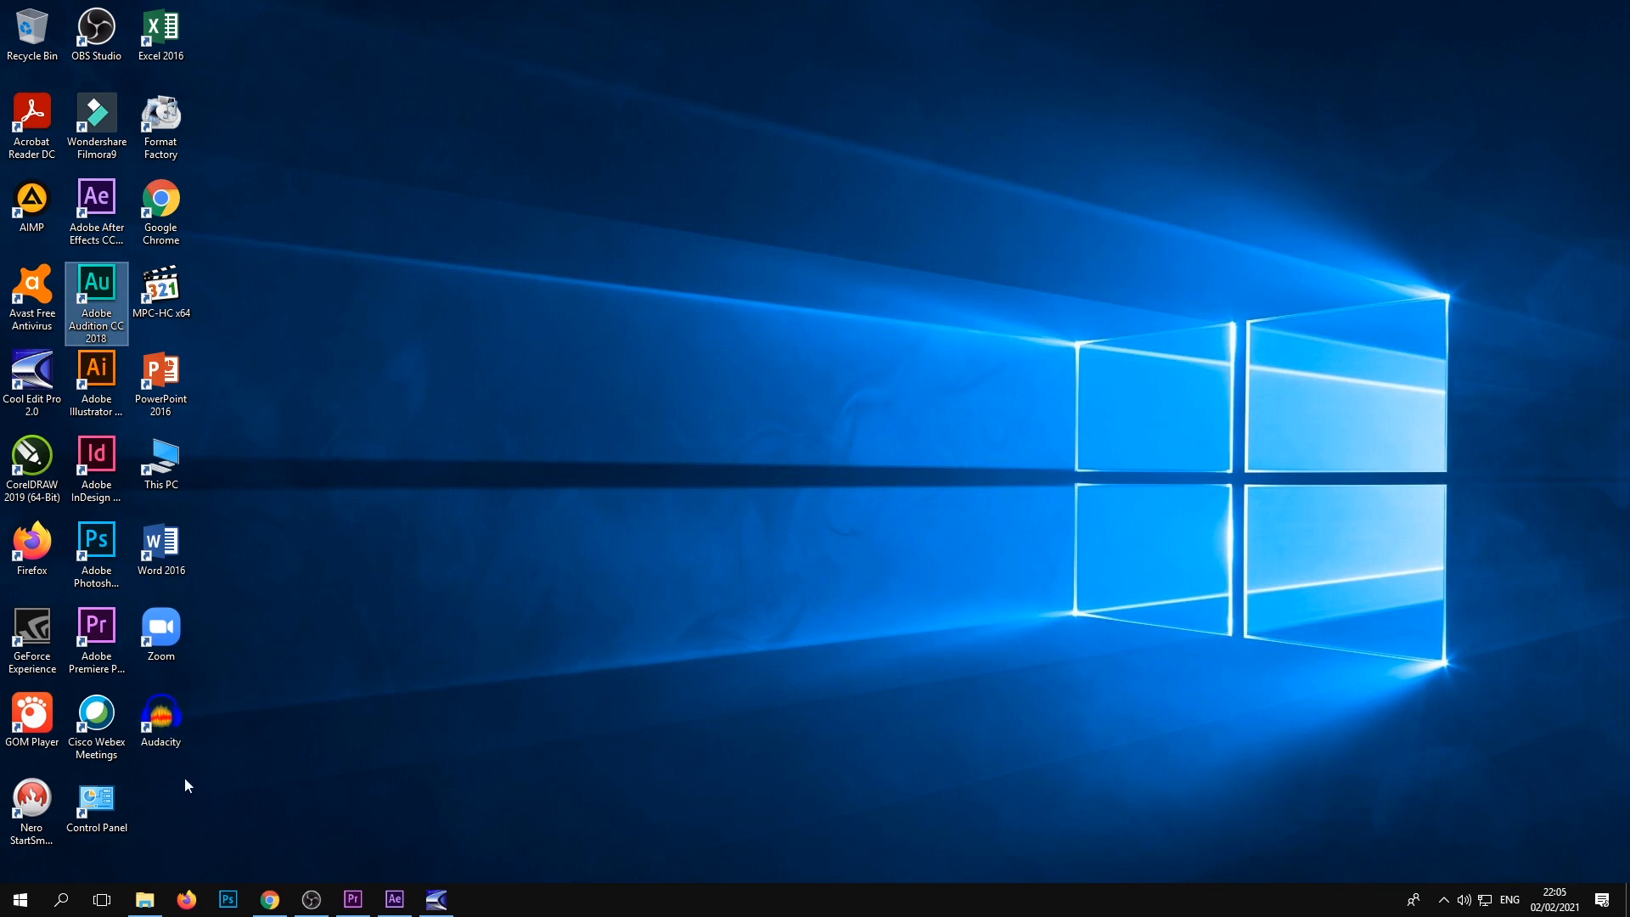
pyautogui.click(160, 717)
pyautogui.rightClick(419, 265)
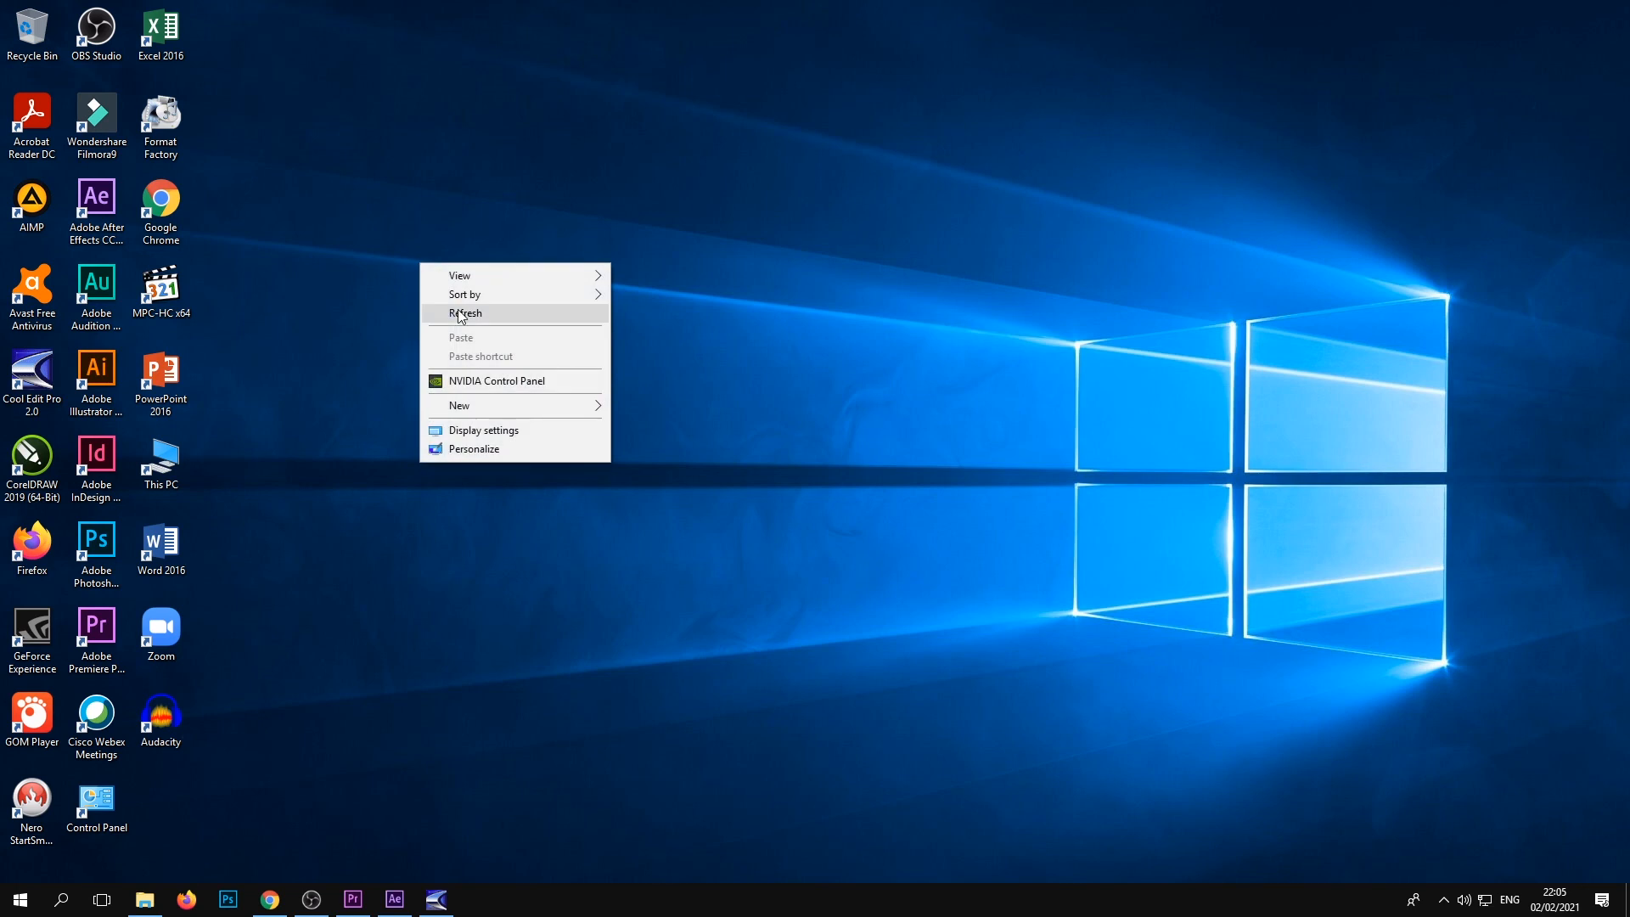
pyautogui.click(458, 312)
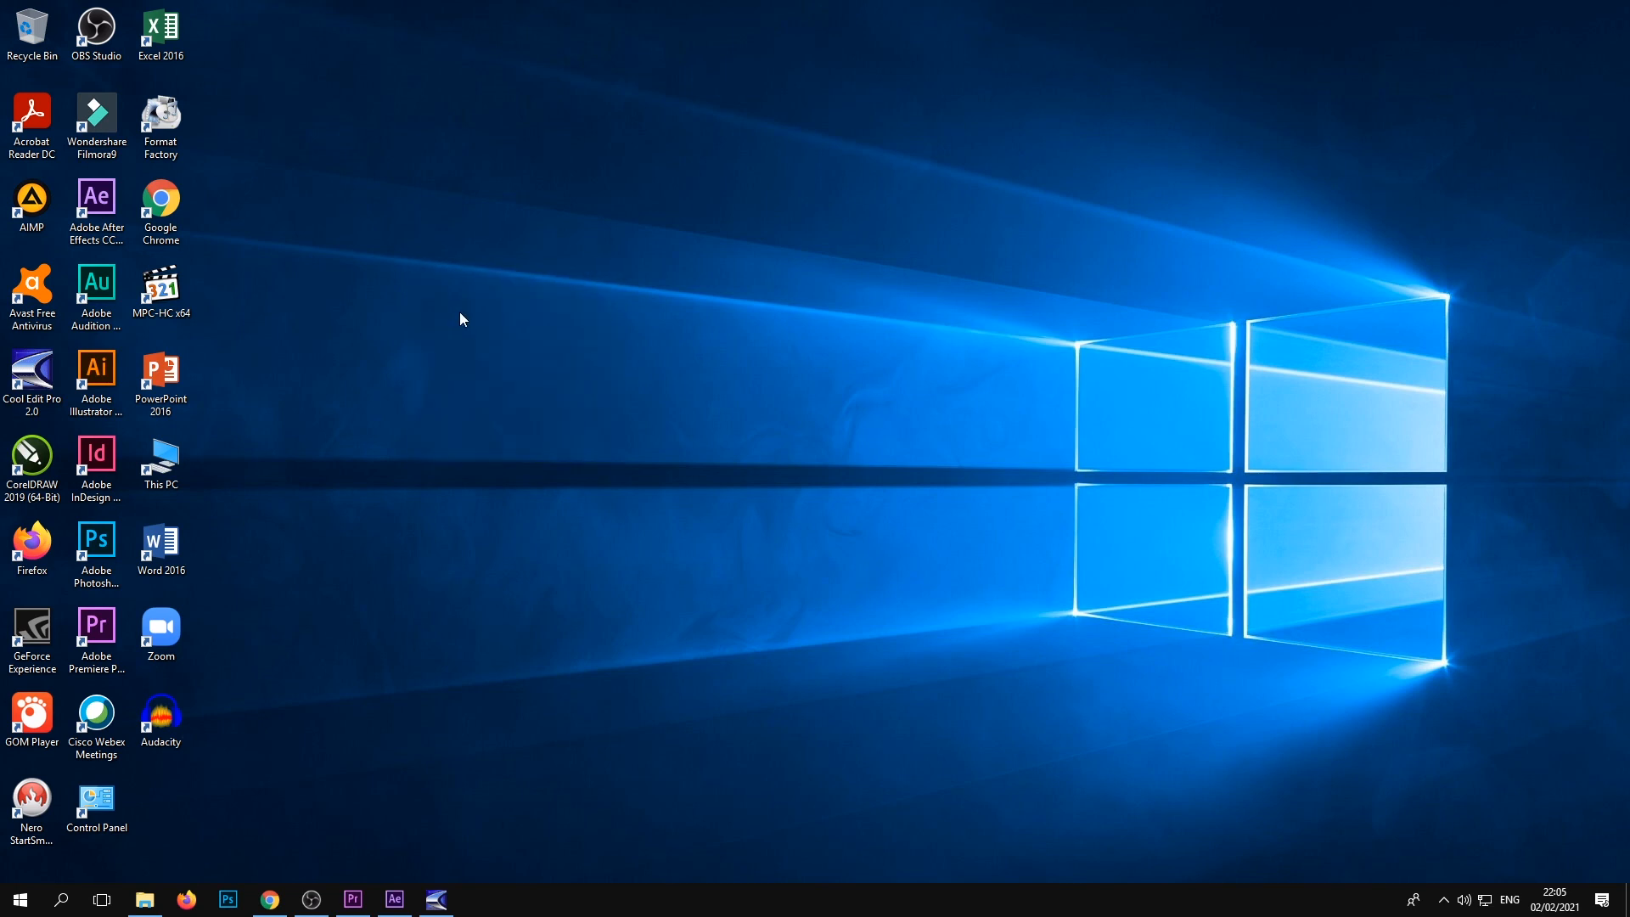